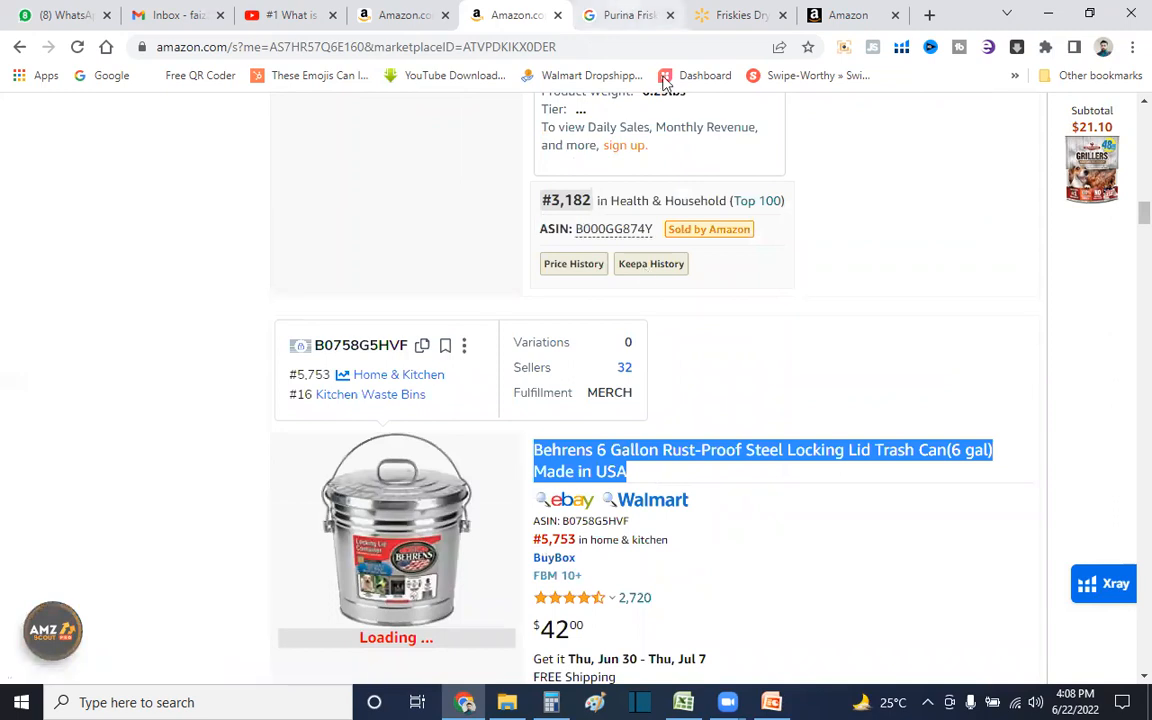
Google the copied Behrens 6 Gallon Rust-Proof Steel Locking Lid Trash Can title in a spare tab.
{"action": "left_click", "coordinate": [630, 15]}
{"action": "left_click", "coordinate": [100, 76]}
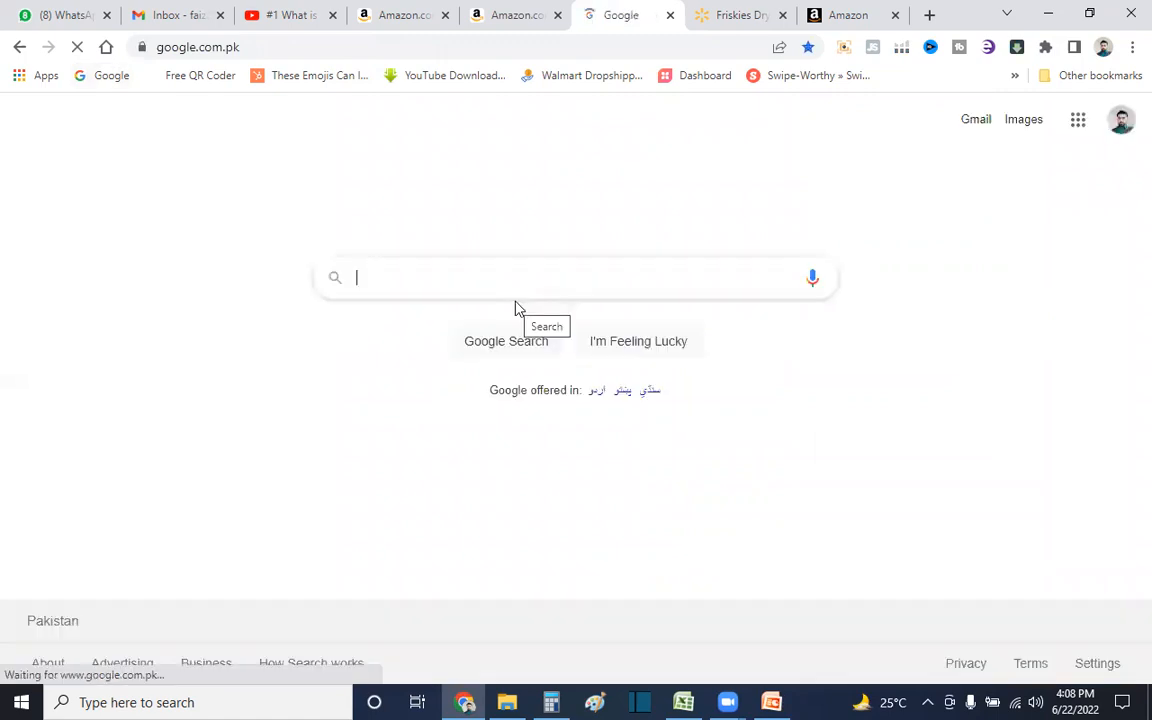
{"action": "key", "text": "ctrl+v"}
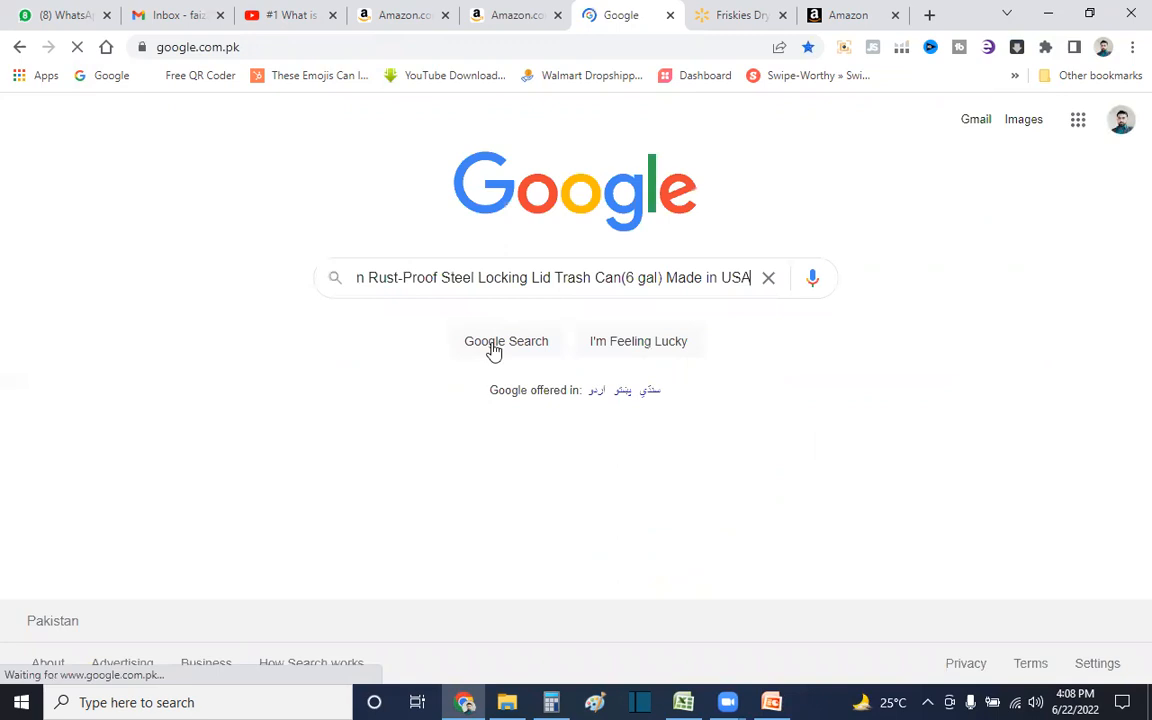
{"action": "left_click", "coordinate": [492, 347]}
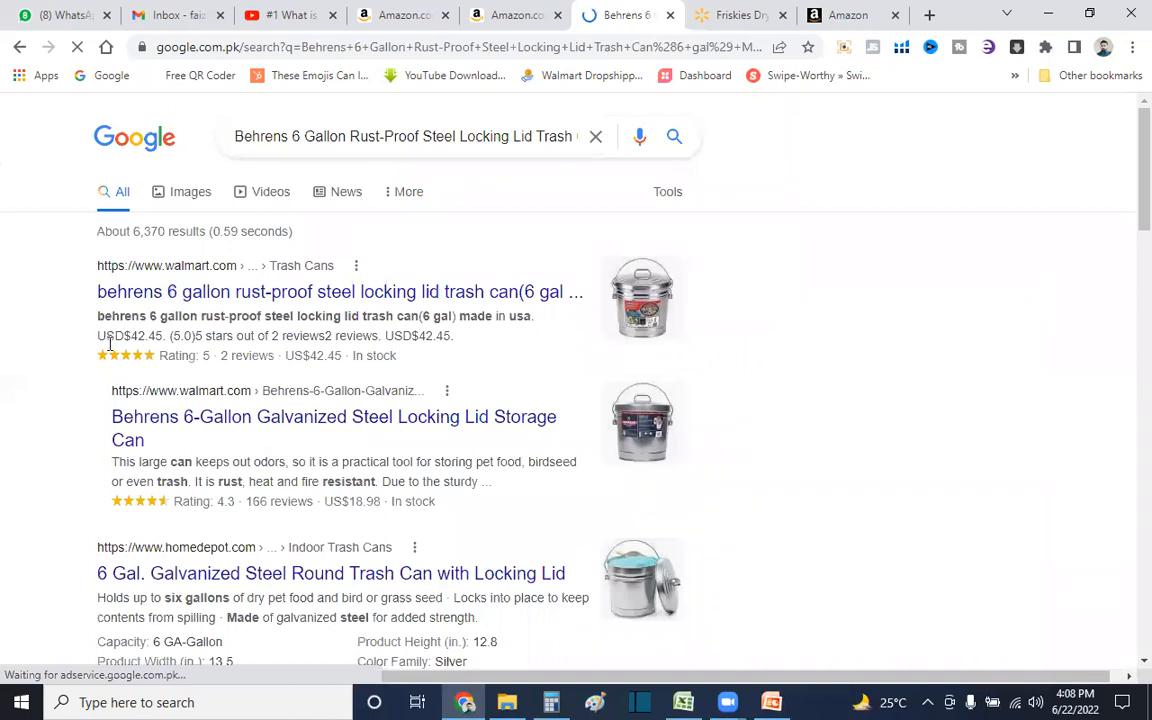
Compare the Walmart US$42.45 and US$18.98 results against the Amazon listing, ending on Amazon.
{"action": "left_click_drag", "start_coordinate": [101, 336], "coordinate": [165, 337]}
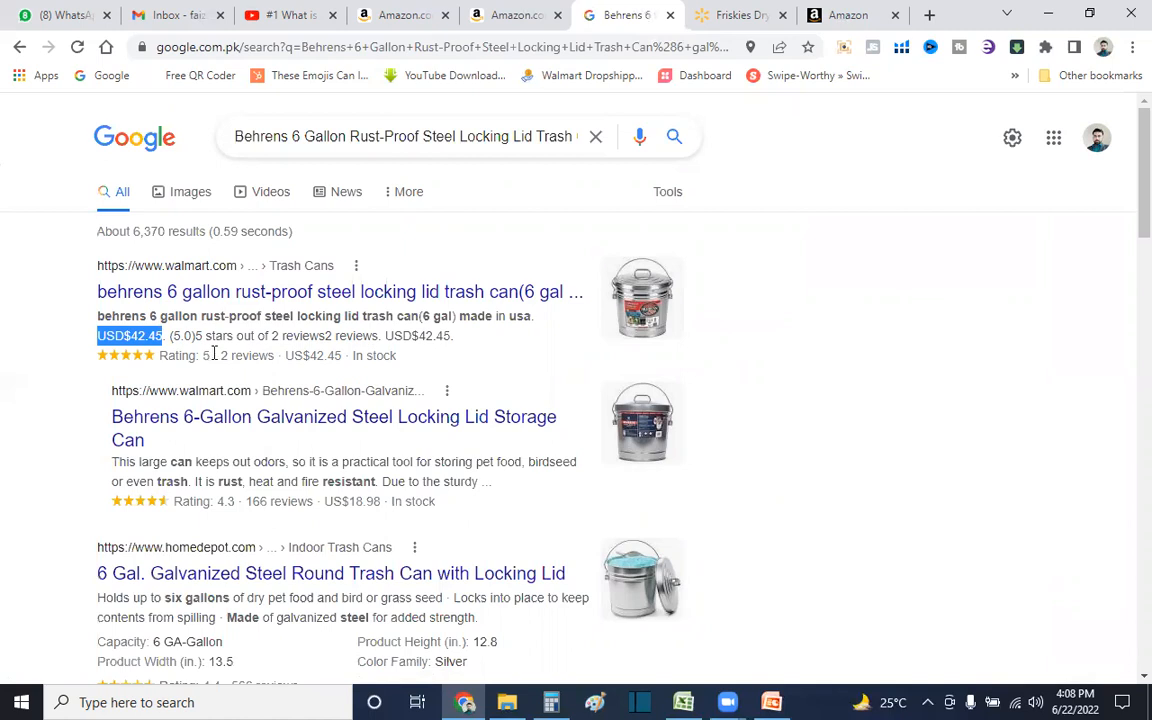
{"action": "left_click", "coordinate": [470, 10]}
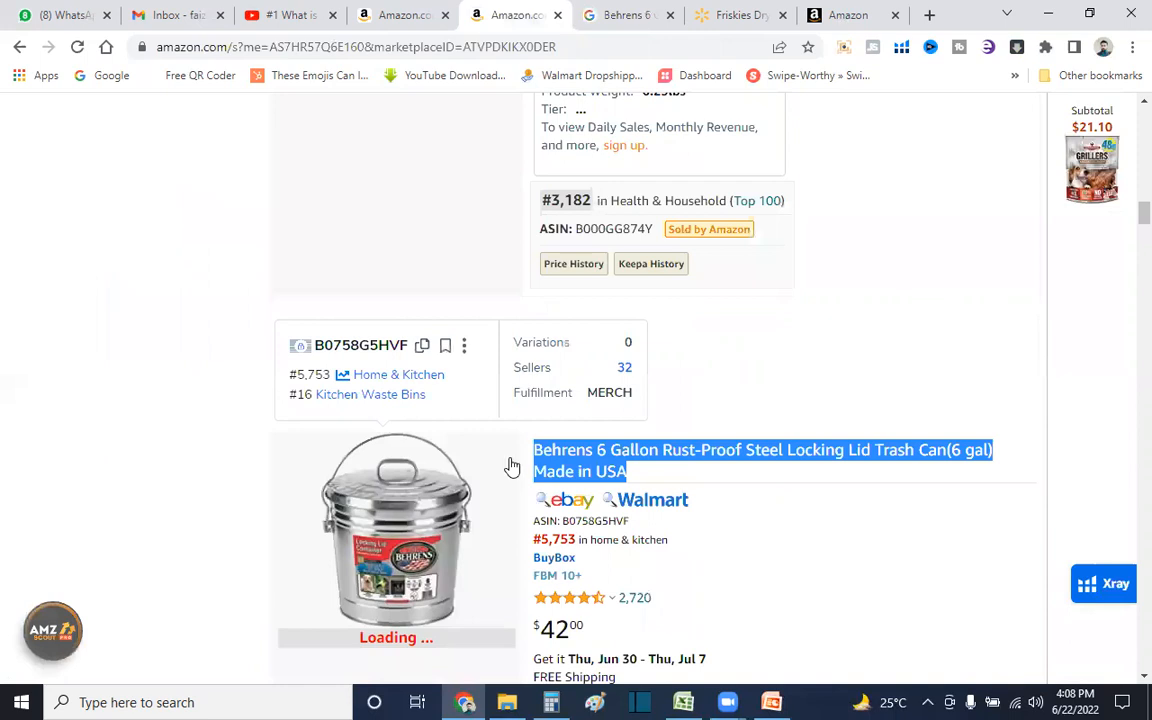
{"action": "scroll", "coordinate": [480, 410], "scroll_direction": "down", "scroll_amount": 2}
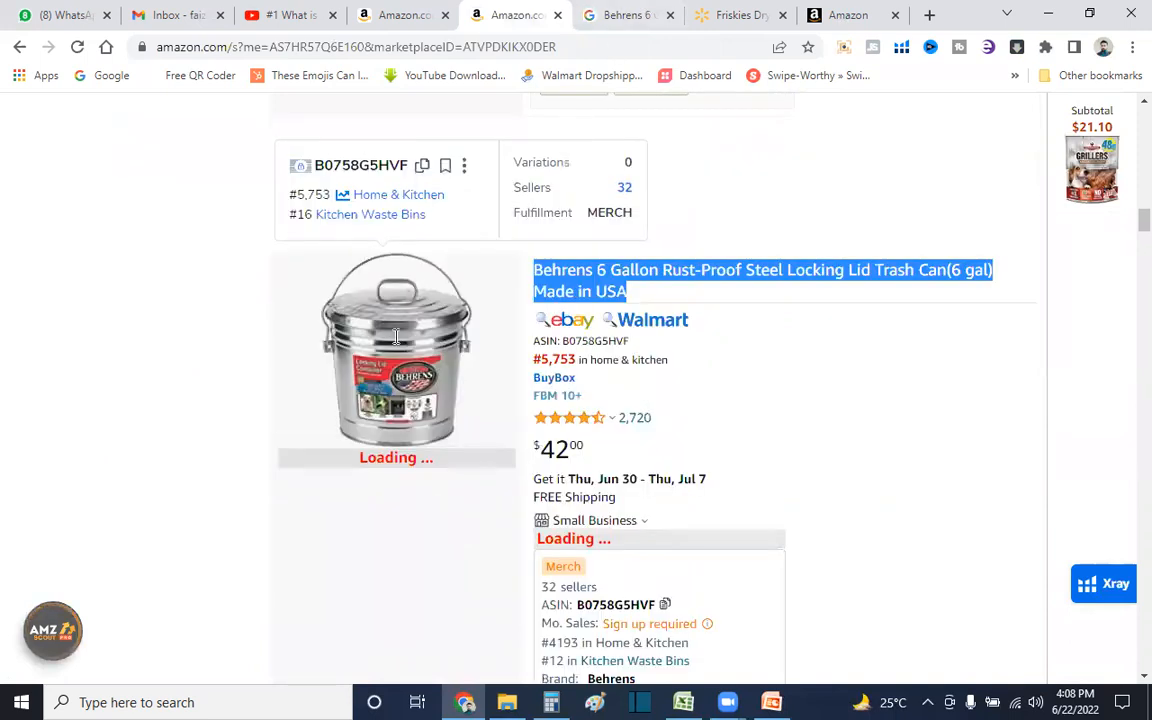
{"action": "left_click", "coordinate": [618, 15]}
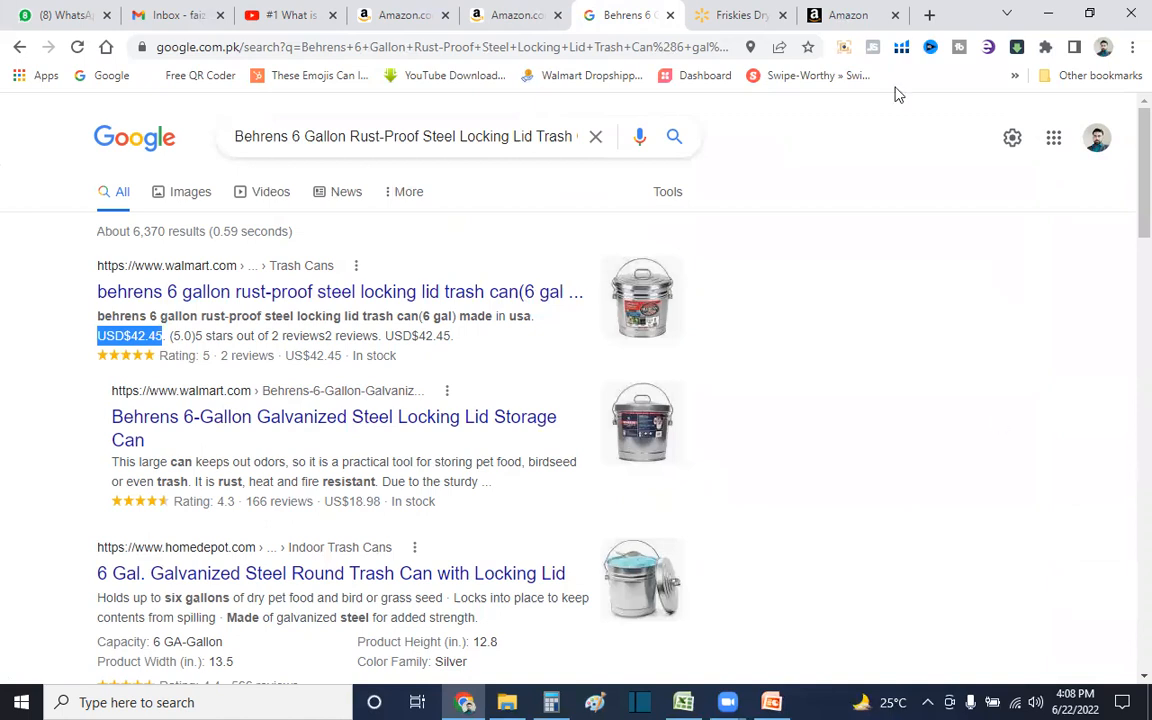
{"action": "left_click", "coordinate": [968, 355]}
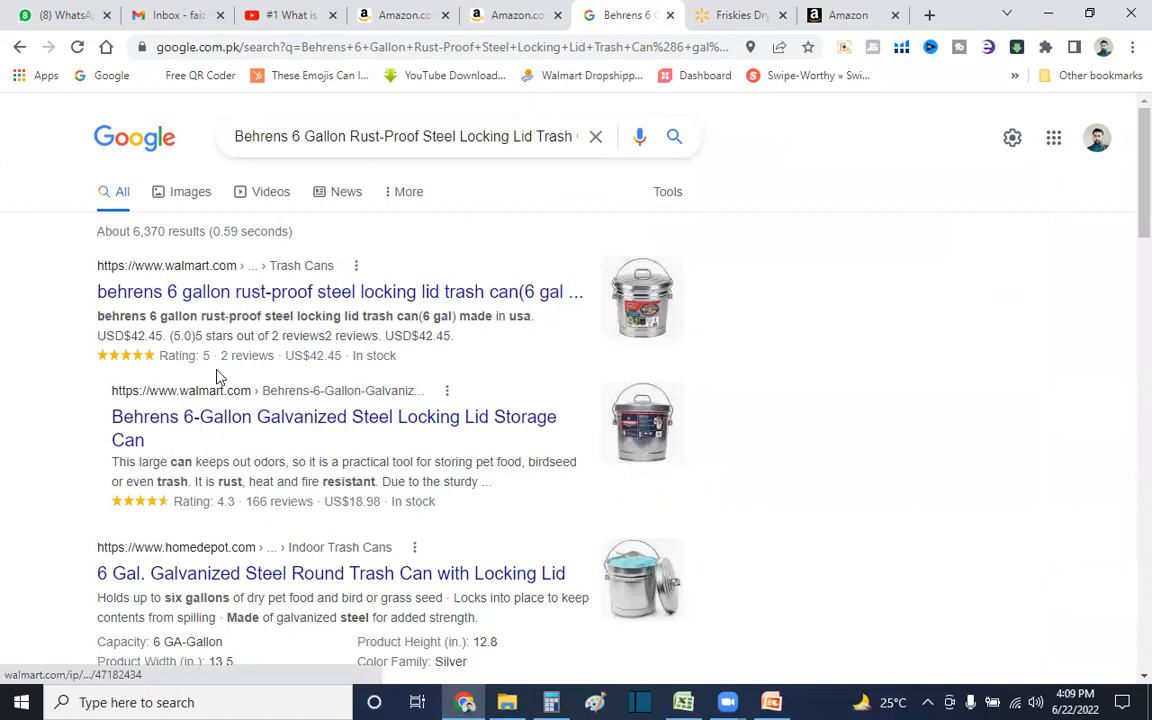
{"action": "scroll", "coordinate": [570, 280], "scroll_direction": "down", "scroll_amount": 3}
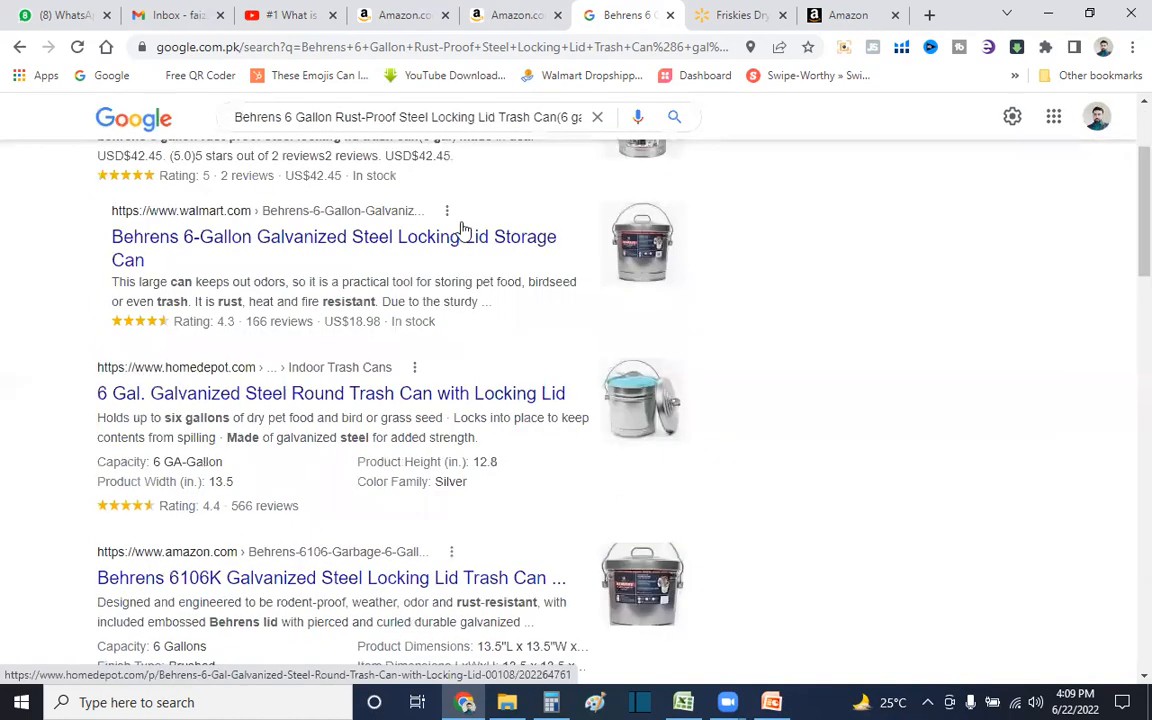
{"action": "left_click", "coordinate": [514, 11]}
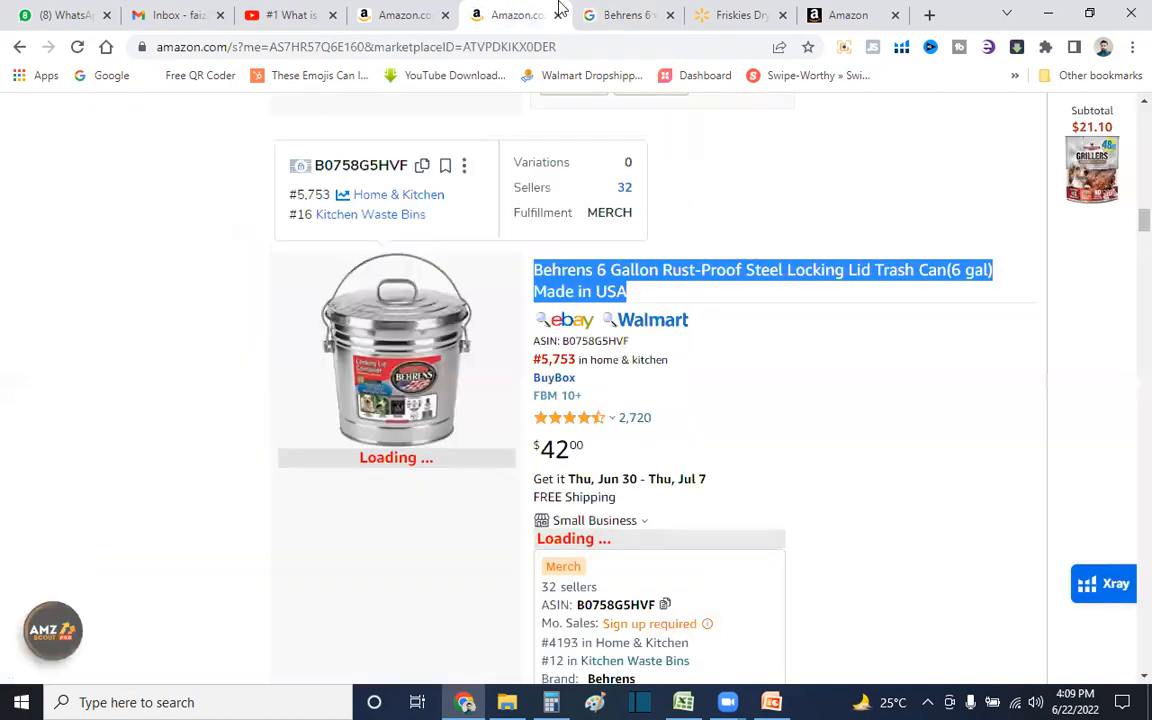
{"action": "left_click", "coordinate": [603, 11]}
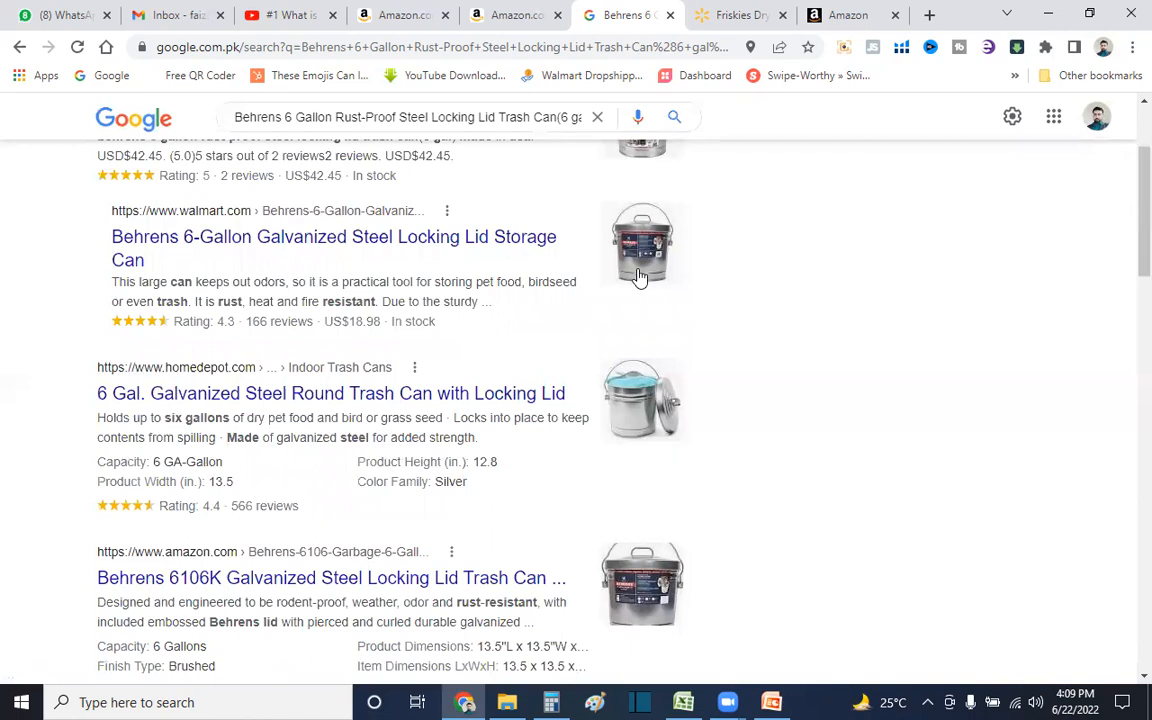
{"action": "scroll", "coordinate": [335, 325], "scroll_direction": "up", "scroll_amount": 1}
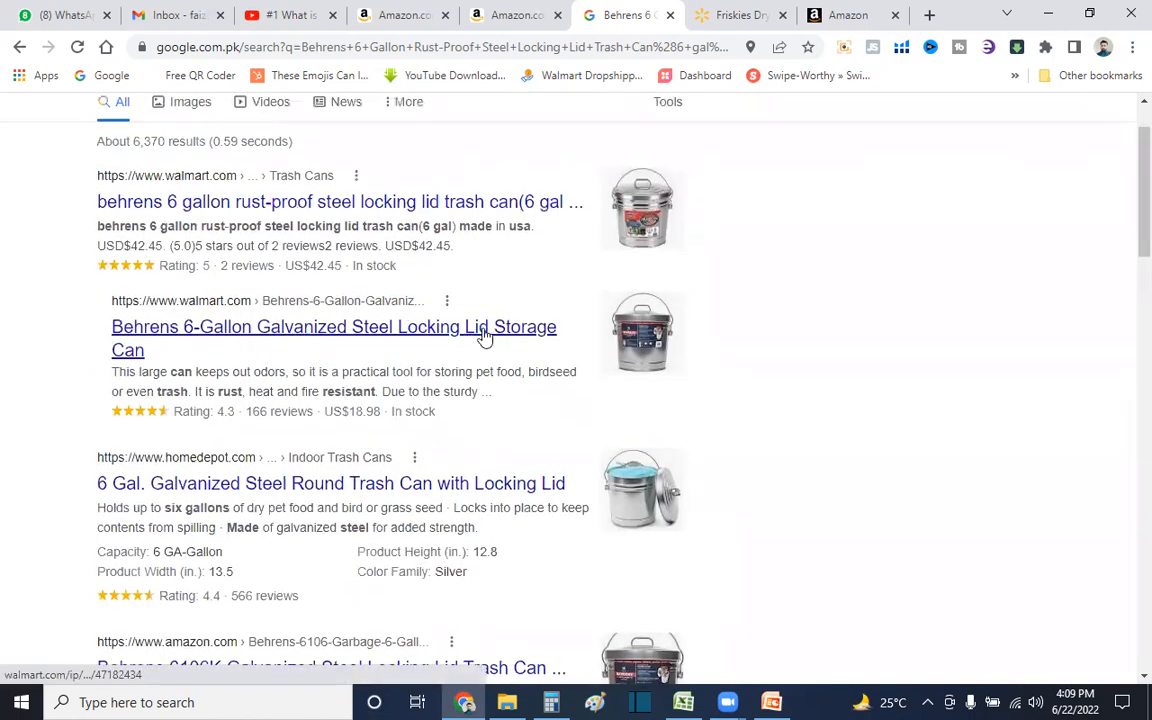
{"action": "left_click", "coordinate": [478, 10]}
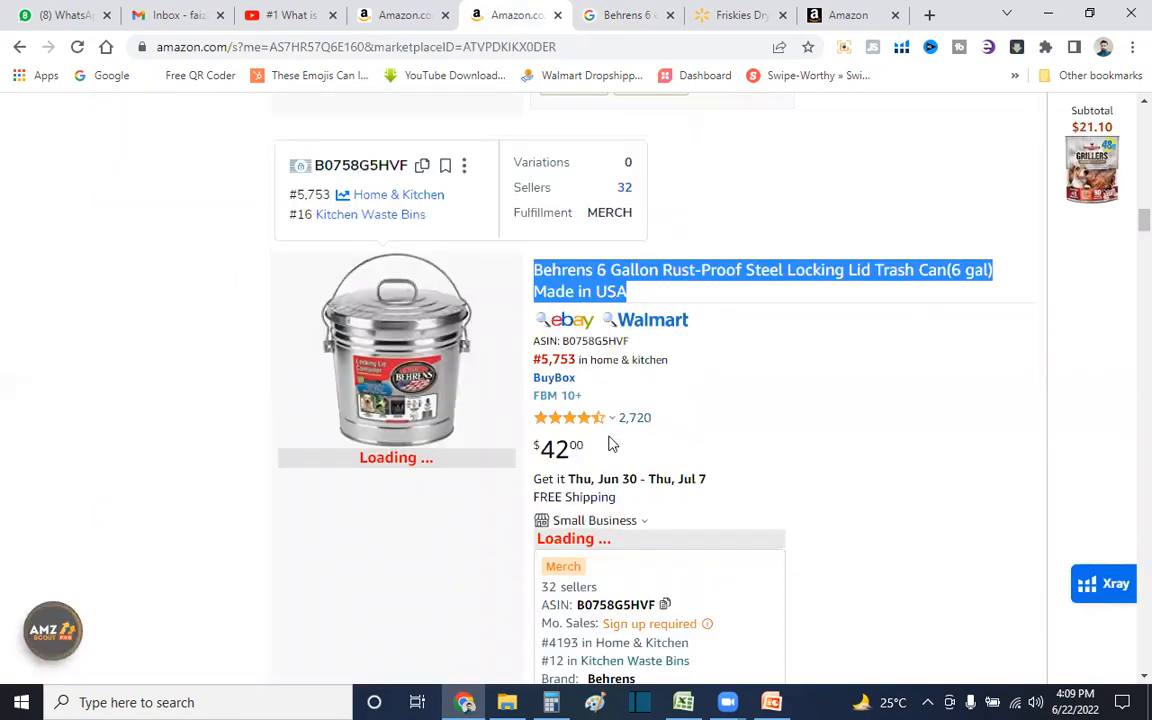
Check the Amazon ASIN B0758G5HVF and its home & kitchen rank, then return to Google results.
{"action": "scroll", "coordinate": [613, 444], "scroll_direction": "down", "scroll_amount": 3}
{"action": "scroll", "coordinate": [613, 444], "scroll_direction": "down", "scroll_amount": 6}
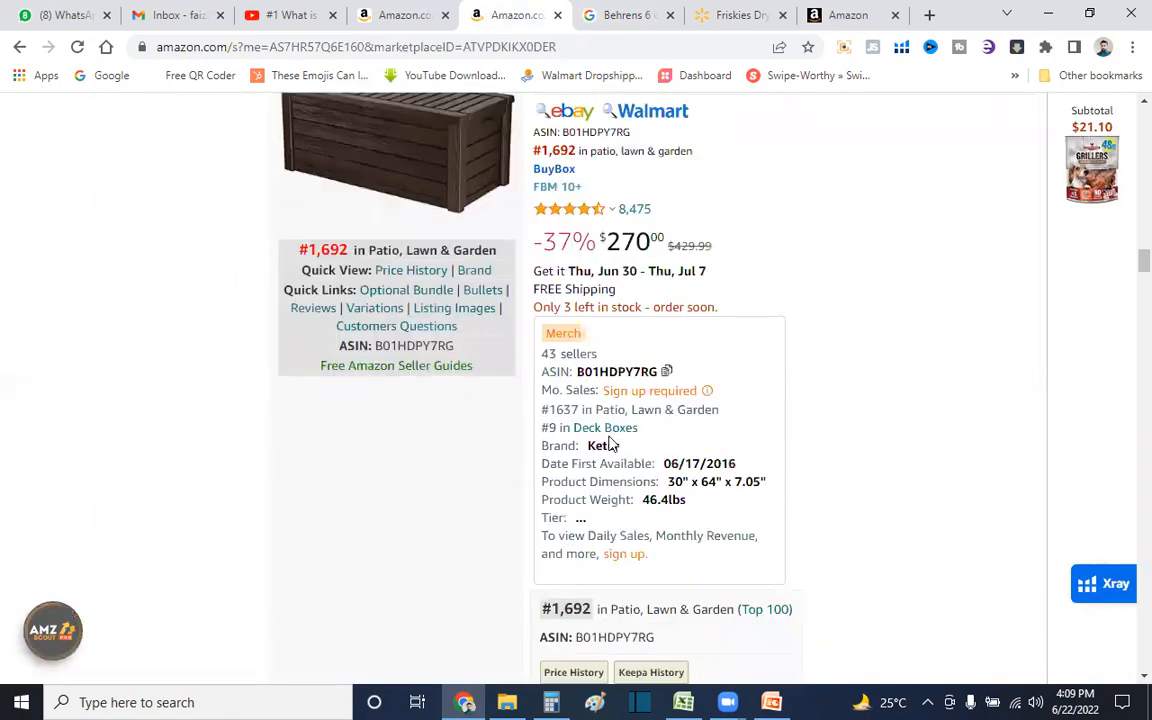
{"action": "scroll", "coordinate": [613, 444], "scroll_direction": "up", "scroll_amount": 5}
{"action": "scroll", "coordinate": [611, 443], "scroll_direction": "up", "scroll_amount": 3}
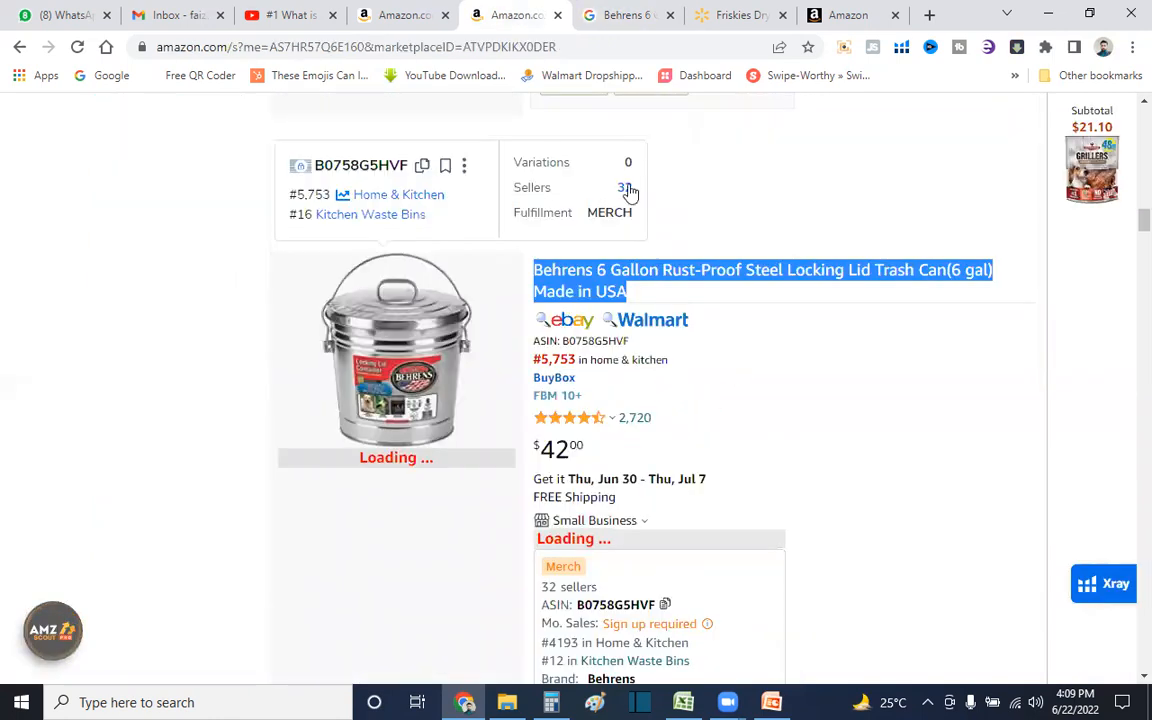
{"action": "scroll", "coordinate": [640, 260], "scroll_direction": "up", "scroll_amount": 1}
{"action": "scroll", "coordinate": [610, 388], "scroll_direction": "down", "scroll_amount": 2}
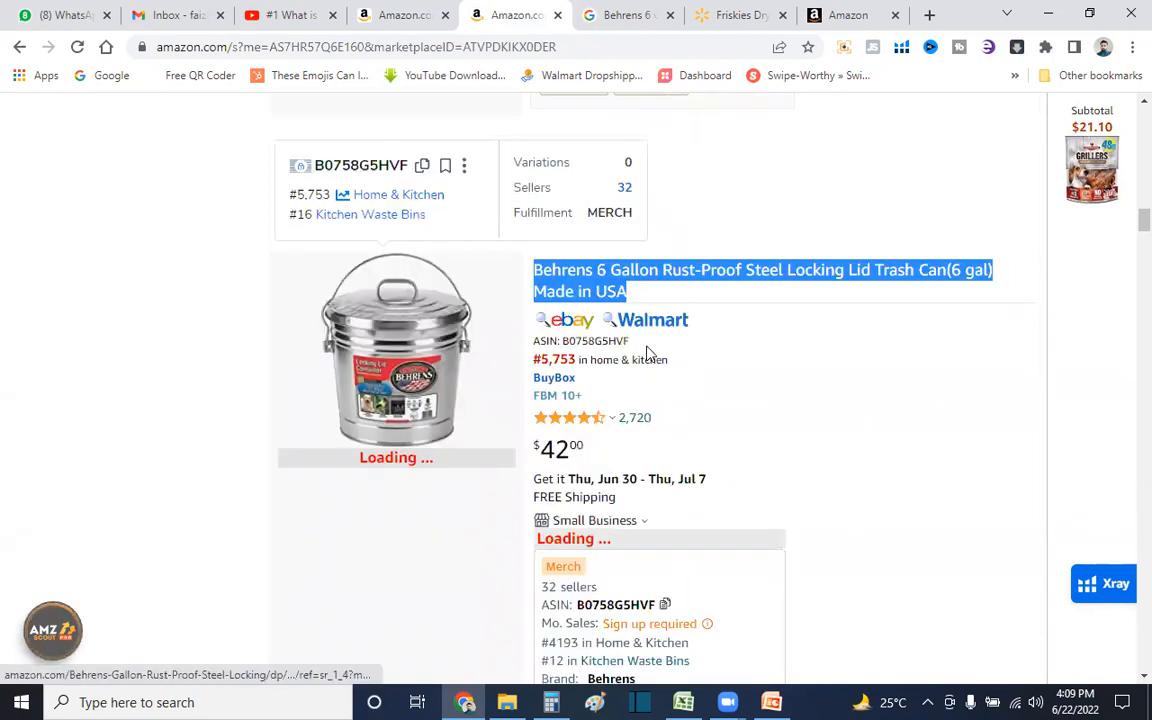
{"action": "left_click", "coordinate": [566, 342]}
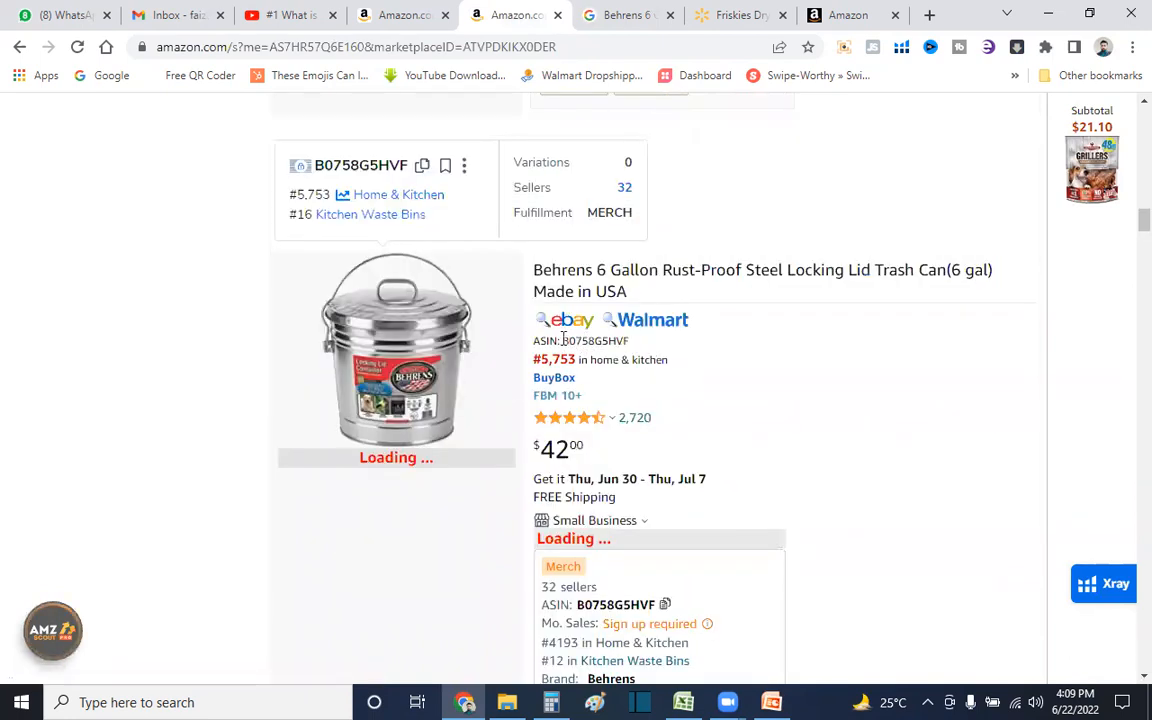
{"action": "double_click", "coordinate": [656, 342]}
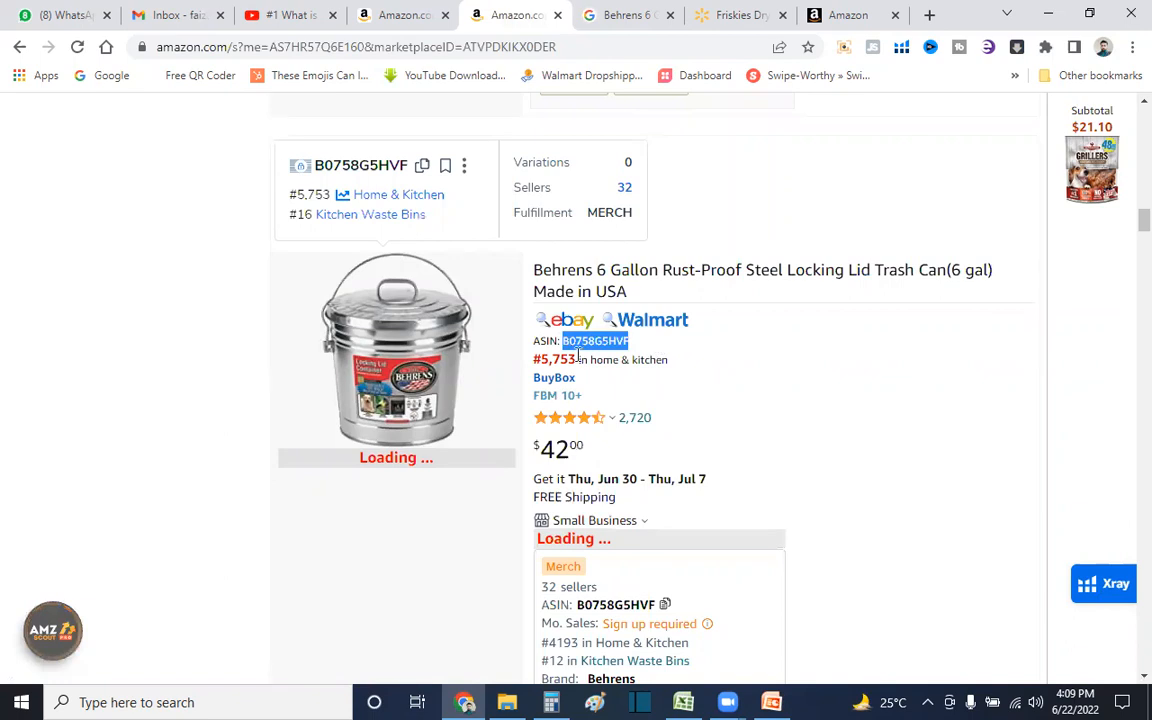
{"action": "triple_click", "coordinate": [610, 361]}
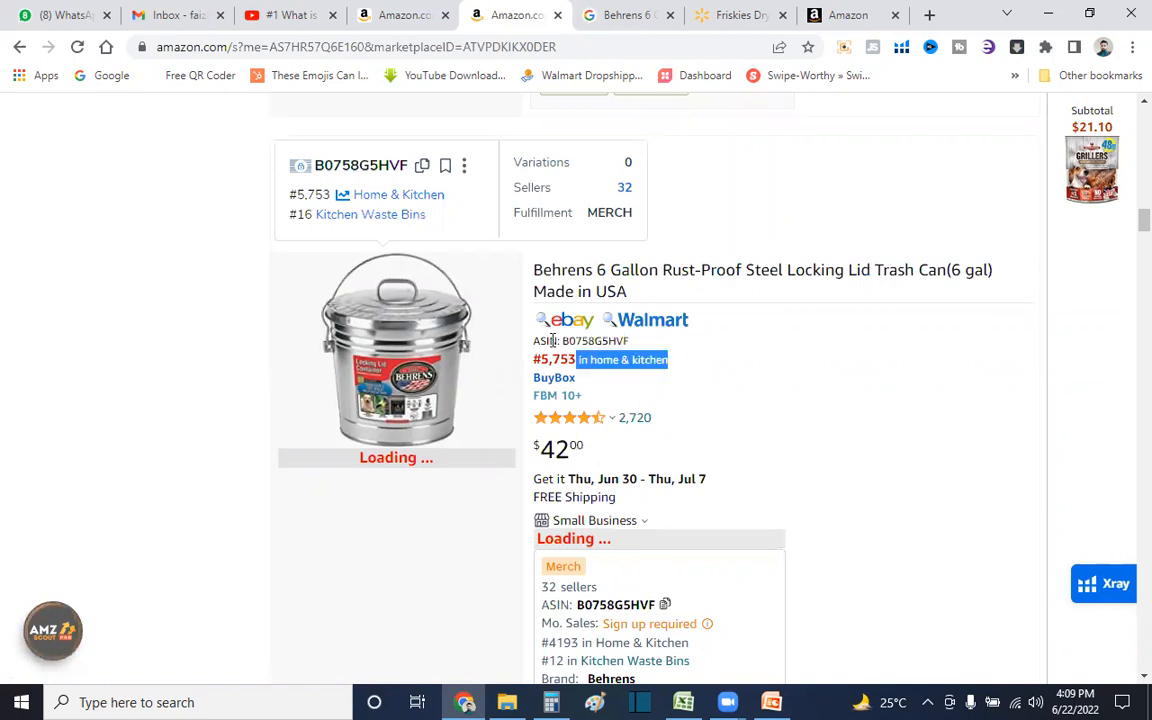
{"action": "double_click", "coordinate": [660, 342]}
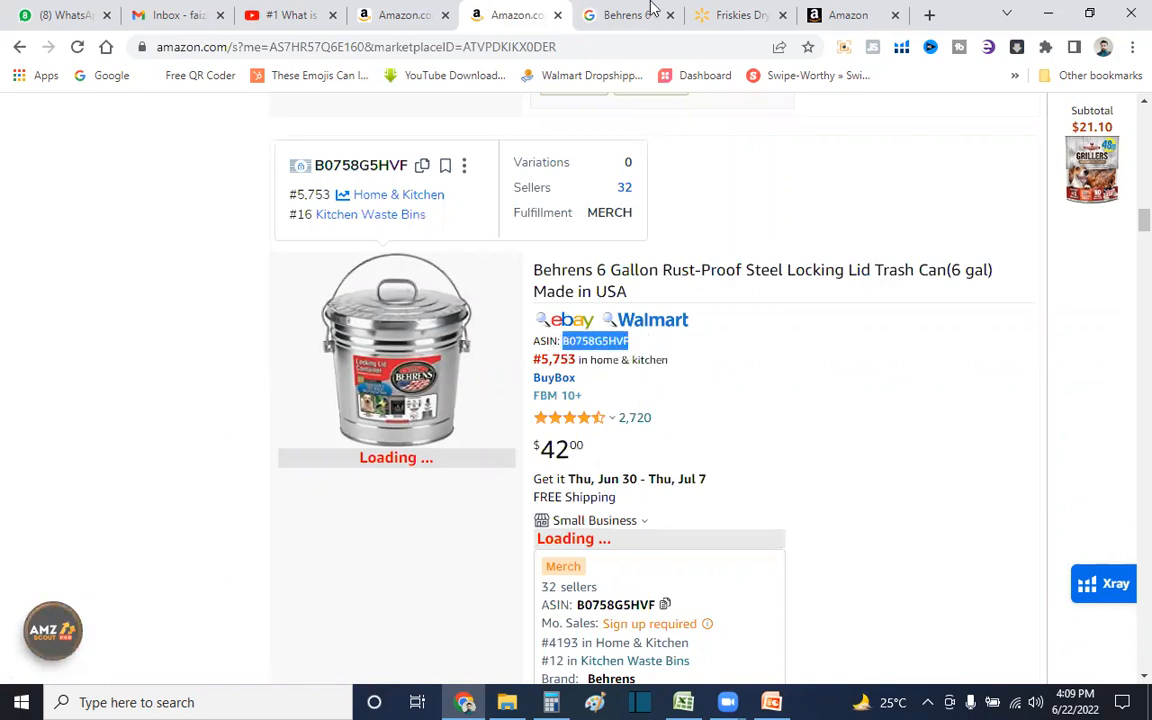
{"action": "key", "text": "ctrl+Tab"}
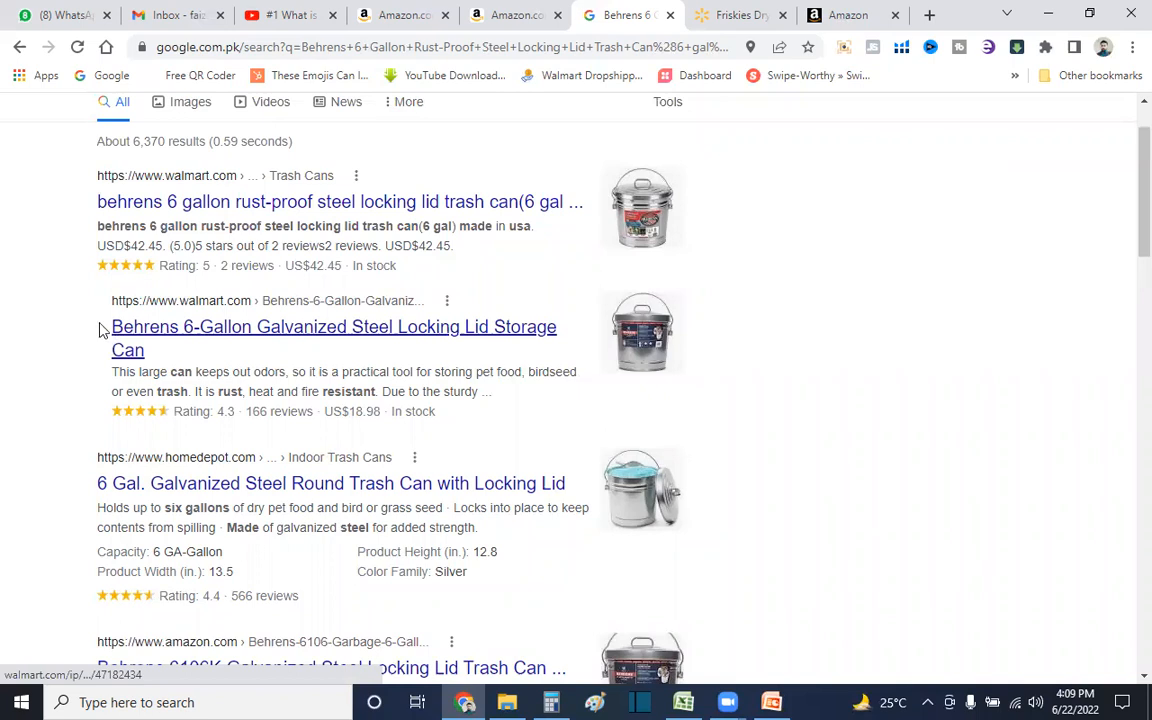
Open the US$42.45 and US$18.98 Walmart results in new tabs and view the first one.
{"action": "left_click_drag", "start_coordinate": [108, 330], "coordinate": [152, 354]}
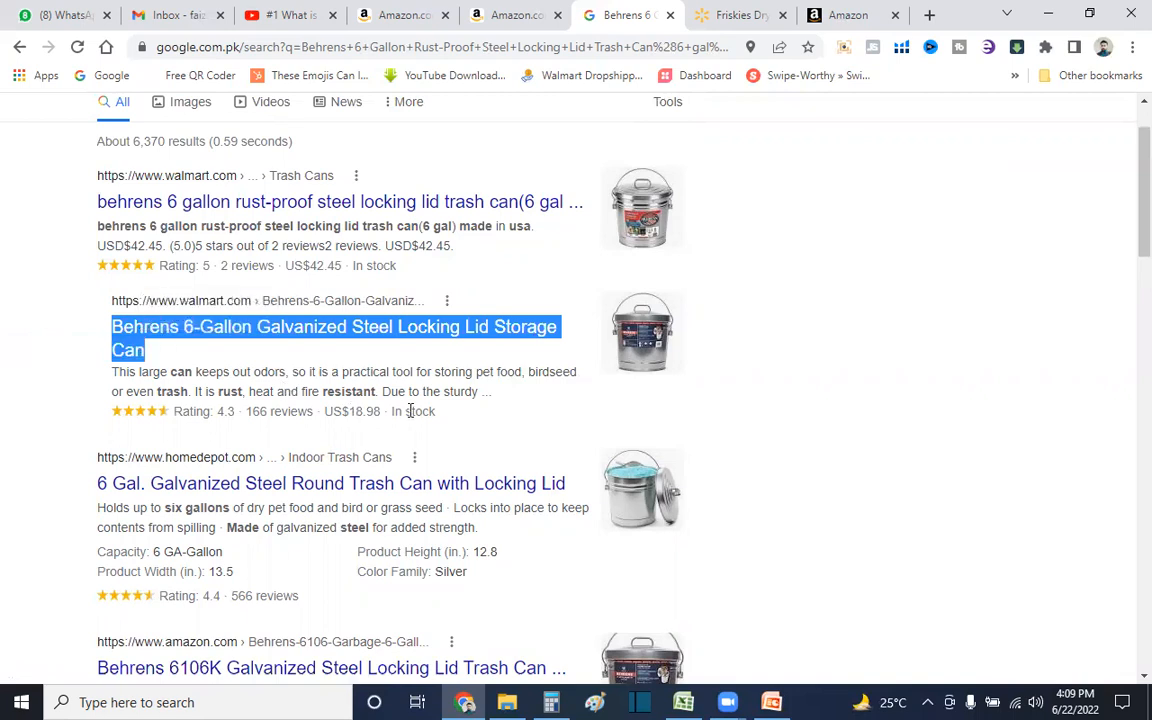
{"action": "middle_click", "coordinate": [365, 203]}
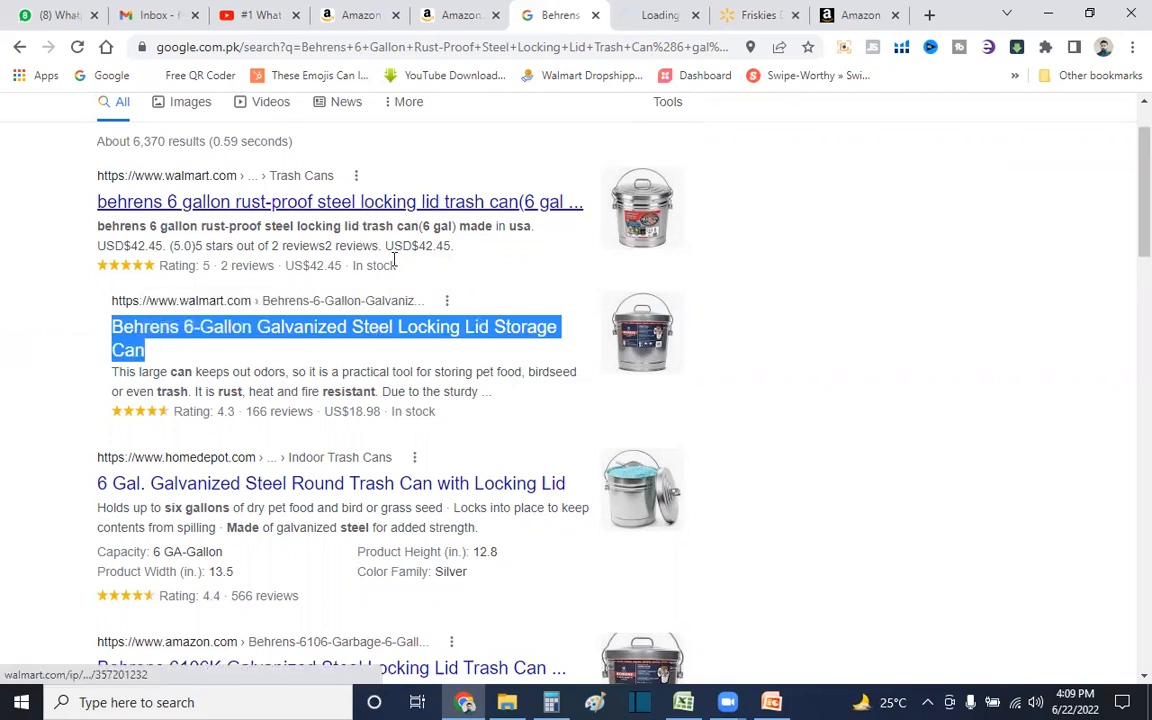
{"action": "middle_click", "coordinate": [386, 338]}
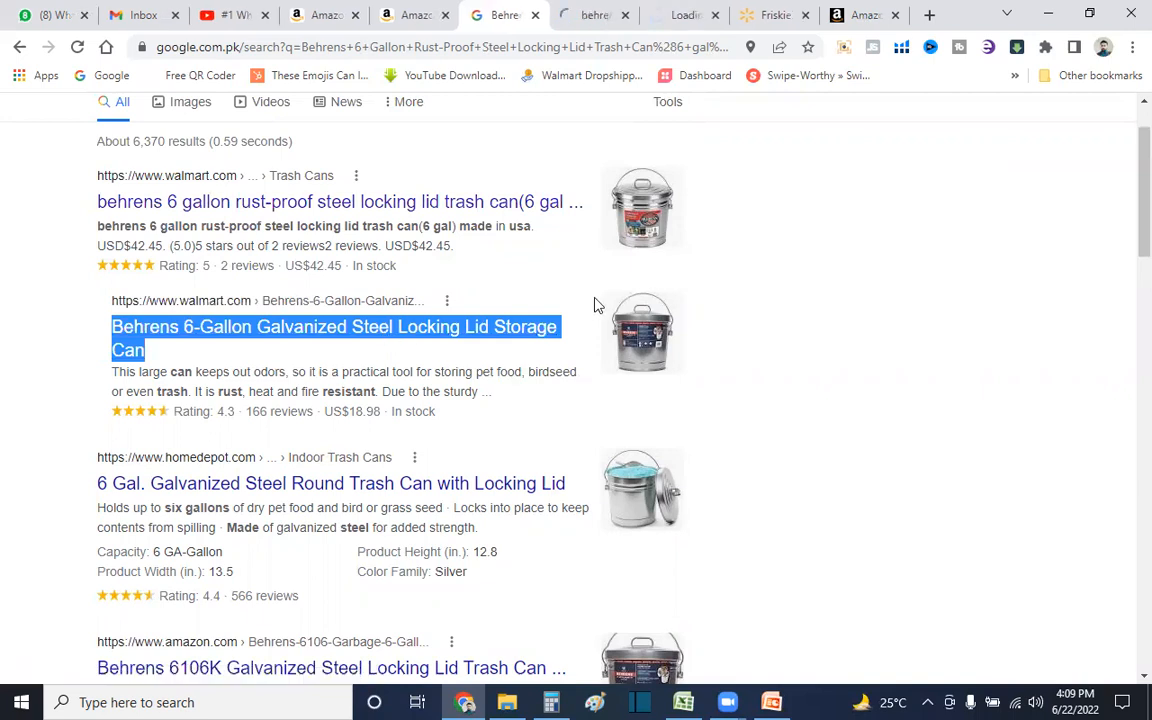
{"action": "left_click_drag", "start_coordinate": [325, 411], "coordinate": [381, 416]}
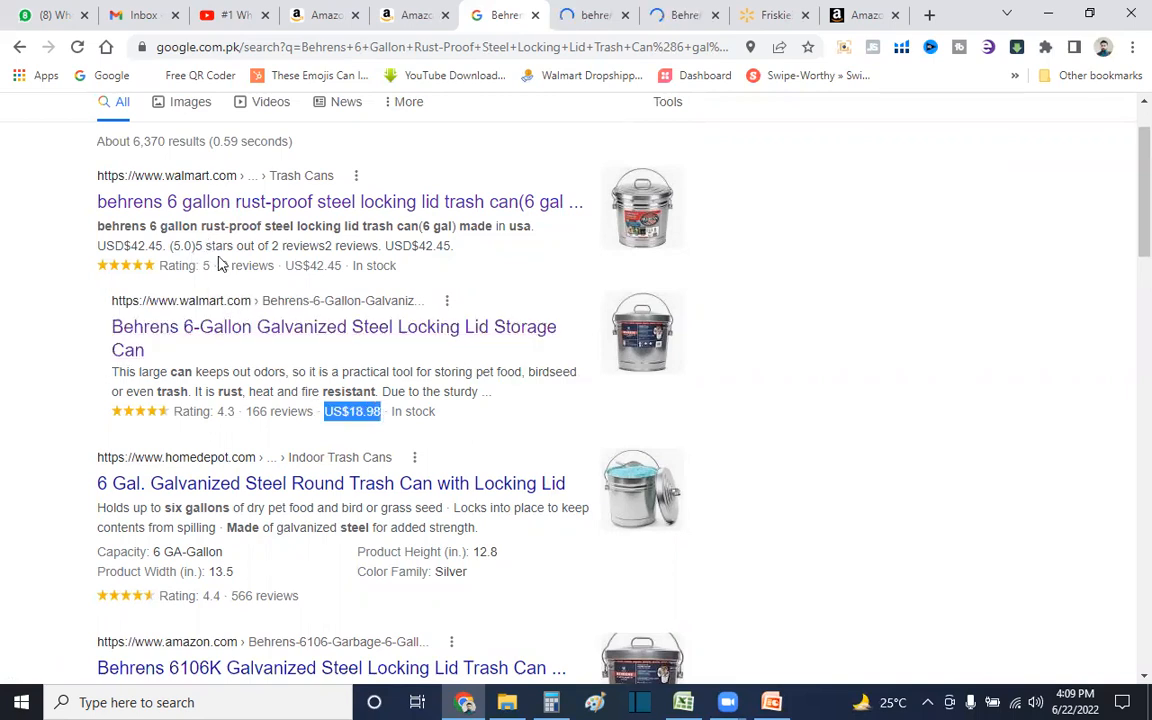
{"action": "left_click_drag", "start_coordinate": [106, 246], "coordinate": [163, 248]}
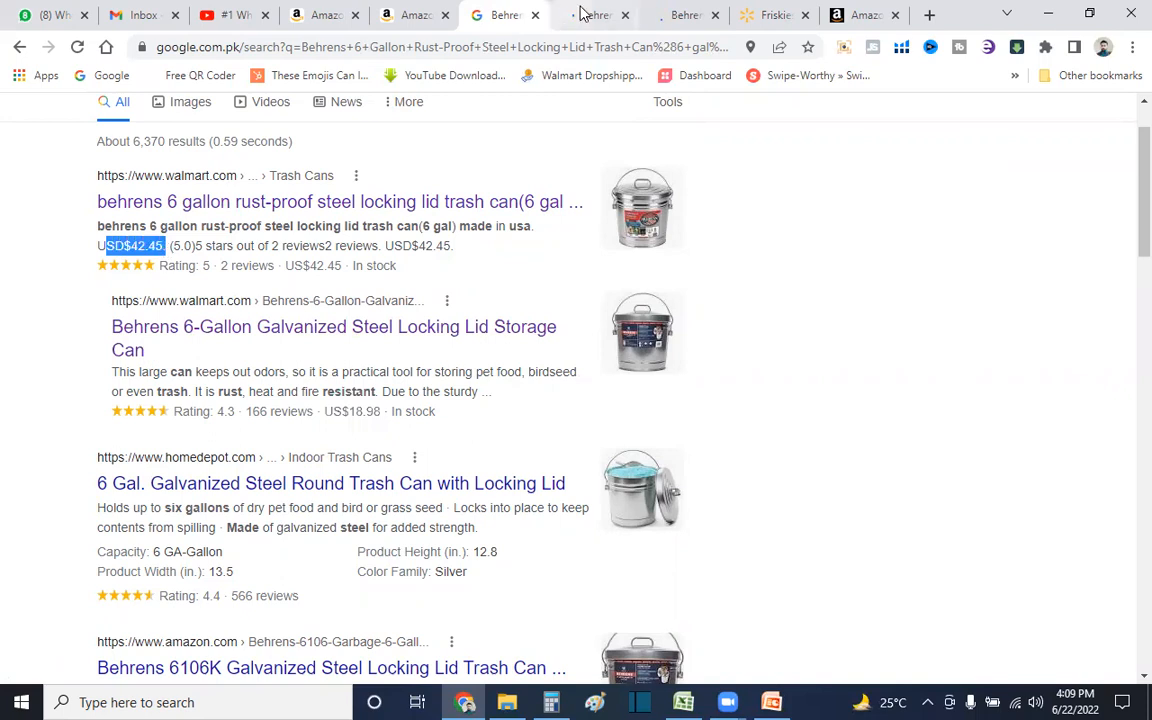
{"action": "key", "text": "ctrl+Tab"}
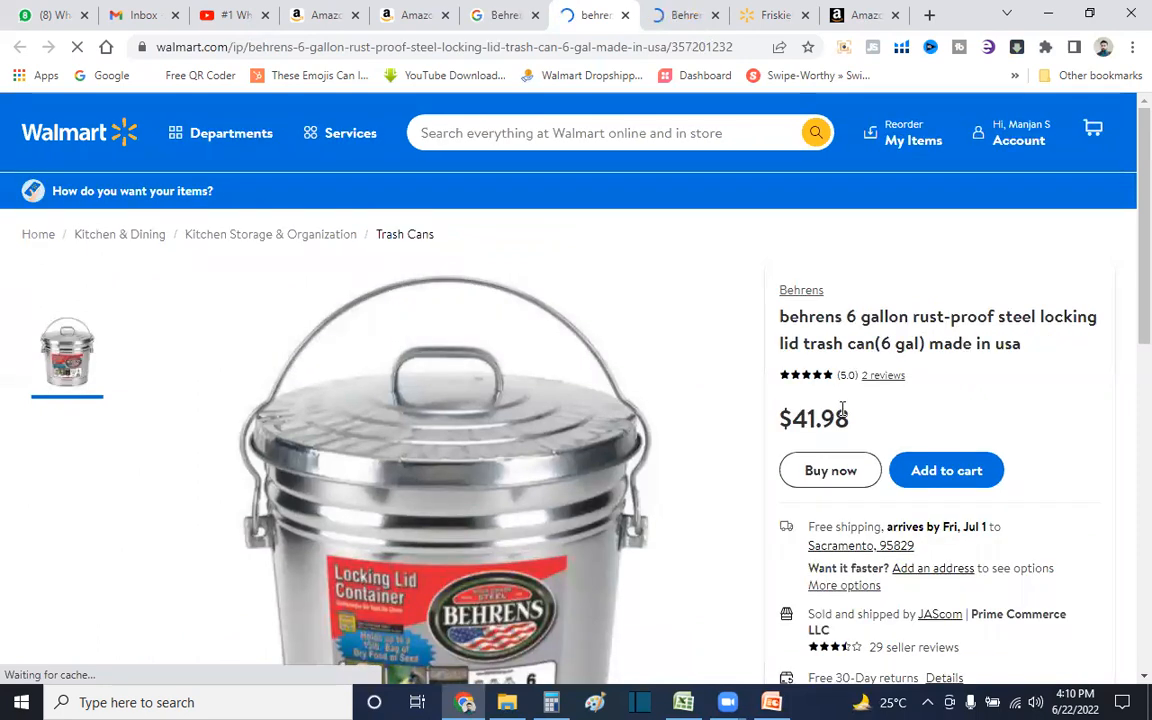
Select the Walmart title 'Behrens 6-Gallon Galvanized Steel Locking Lid Storage Can' for copying.
{"action": "scroll", "coordinate": [857, 445], "scroll_direction": "down", "scroll_amount": 4}
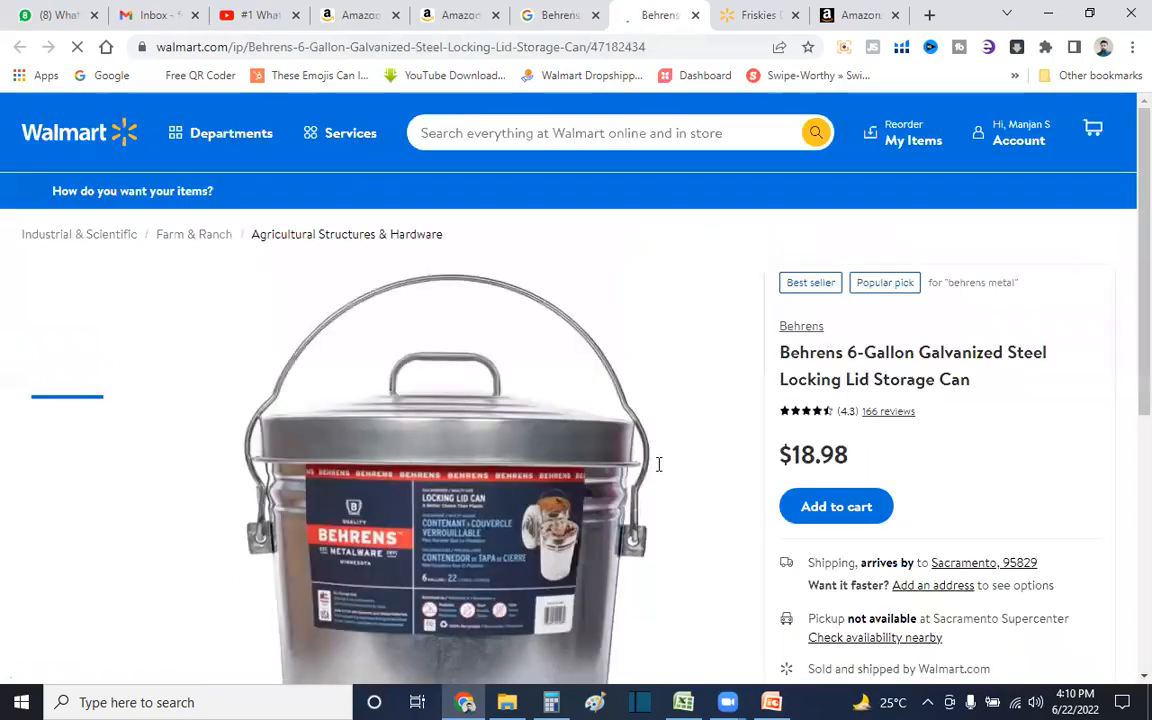
{"action": "scroll", "coordinate": [940, 397], "scroll_direction": "down", "scroll_amount": 4}
{"action": "scroll", "coordinate": [940, 397], "scroll_direction": "up", "scroll_amount": 3}
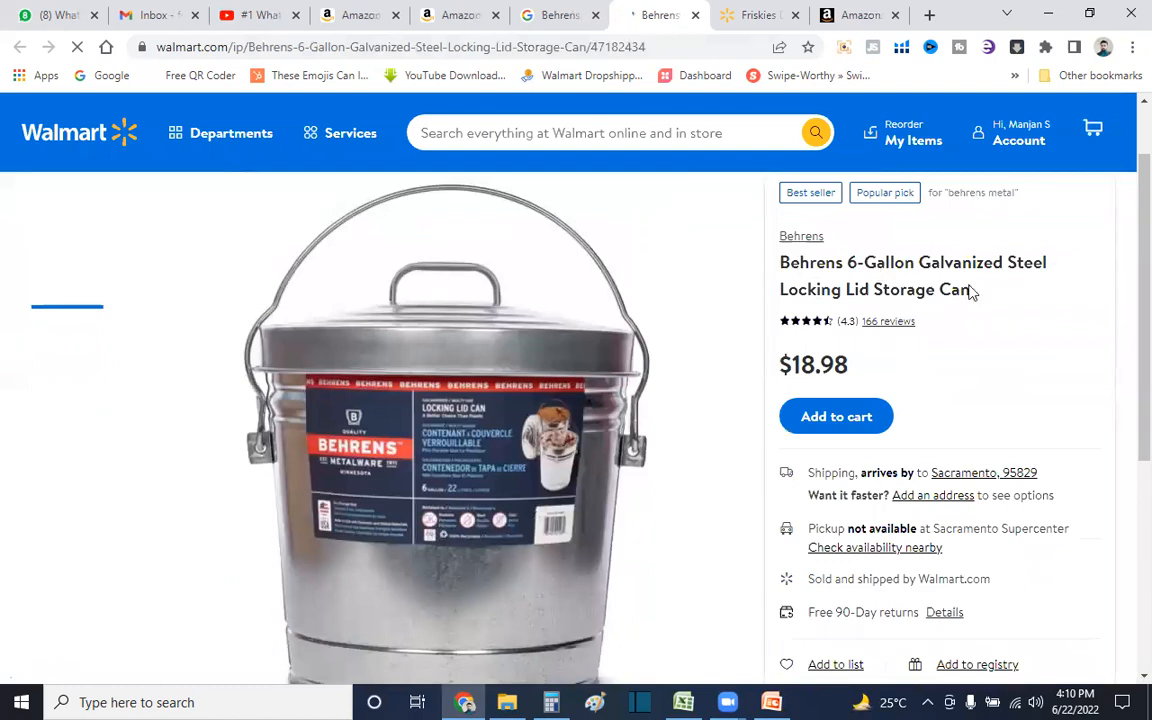
{"action": "triple_click", "coordinate": [987, 298]}
{"action": "key", "text": "ctrl+c"}
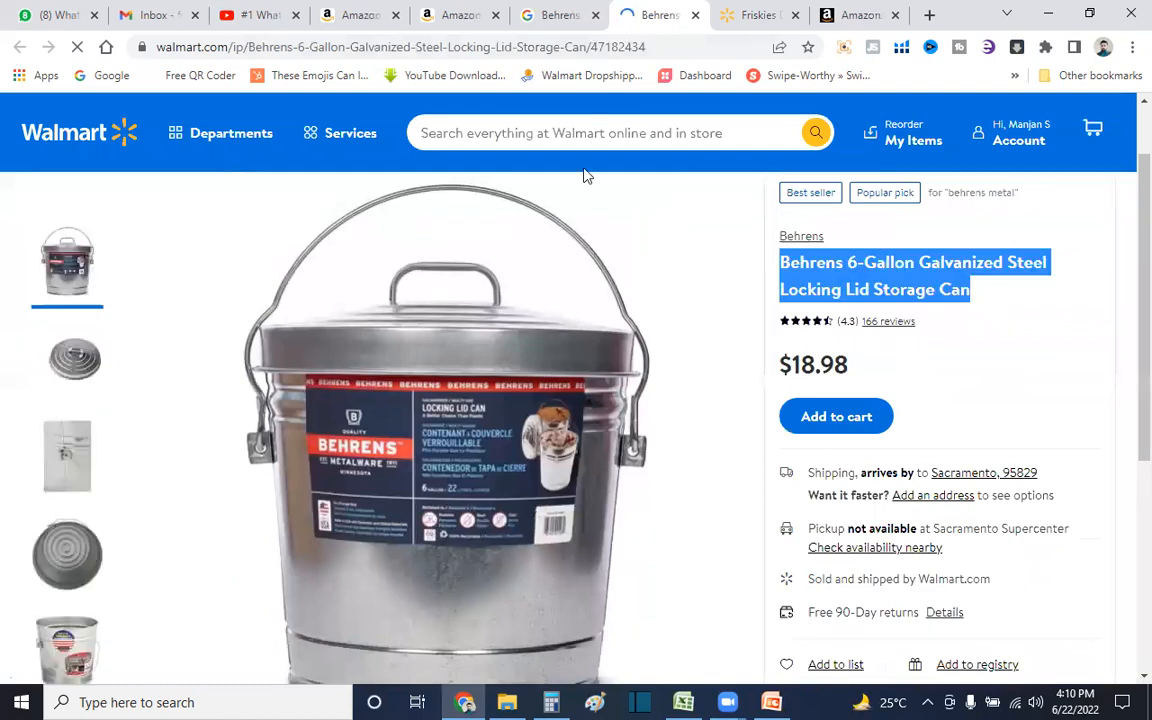
Replace the Friskies 22 lb cat food tab with the google.com.pk home page.
{"action": "left_click", "coordinate": [455, 15]}
{"action": "scroll", "coordinate": [342, 340], "scroll_direction": "down", "scroll_amount": 10}
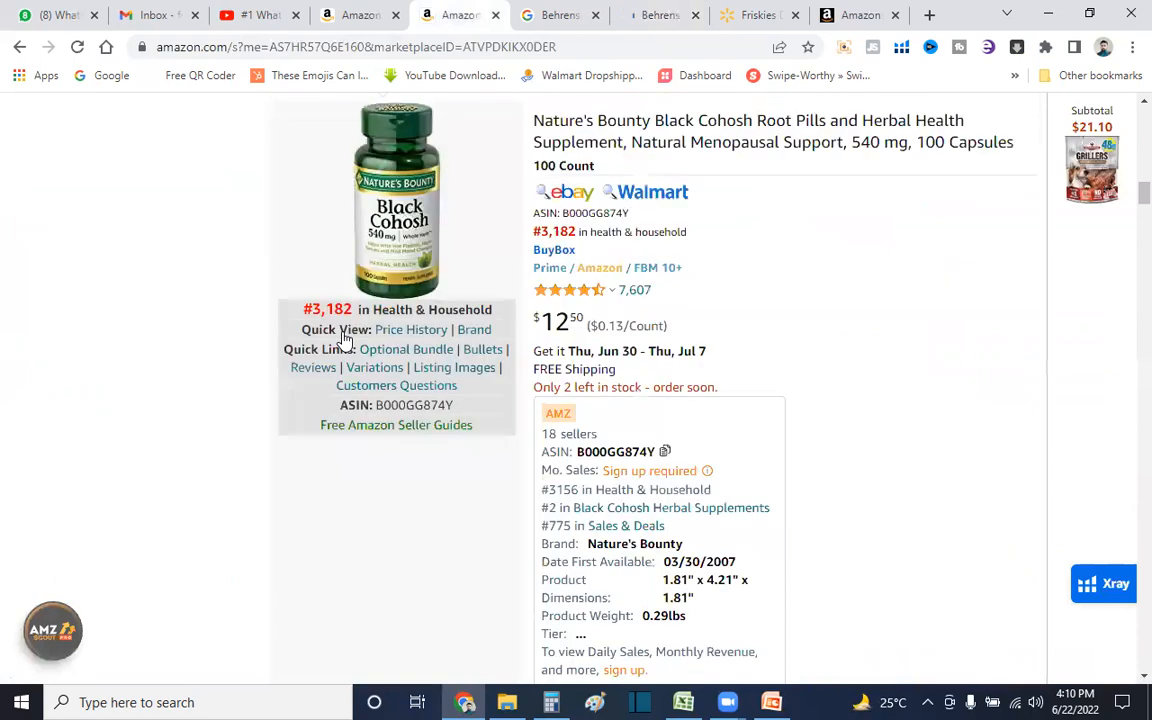
{"action": "scroll", "coordinate": [350, 300], "scroll_direction": "down", "scroll_amount": 10}
{"action": "key", "text": "ctrl+shift+Tab"}
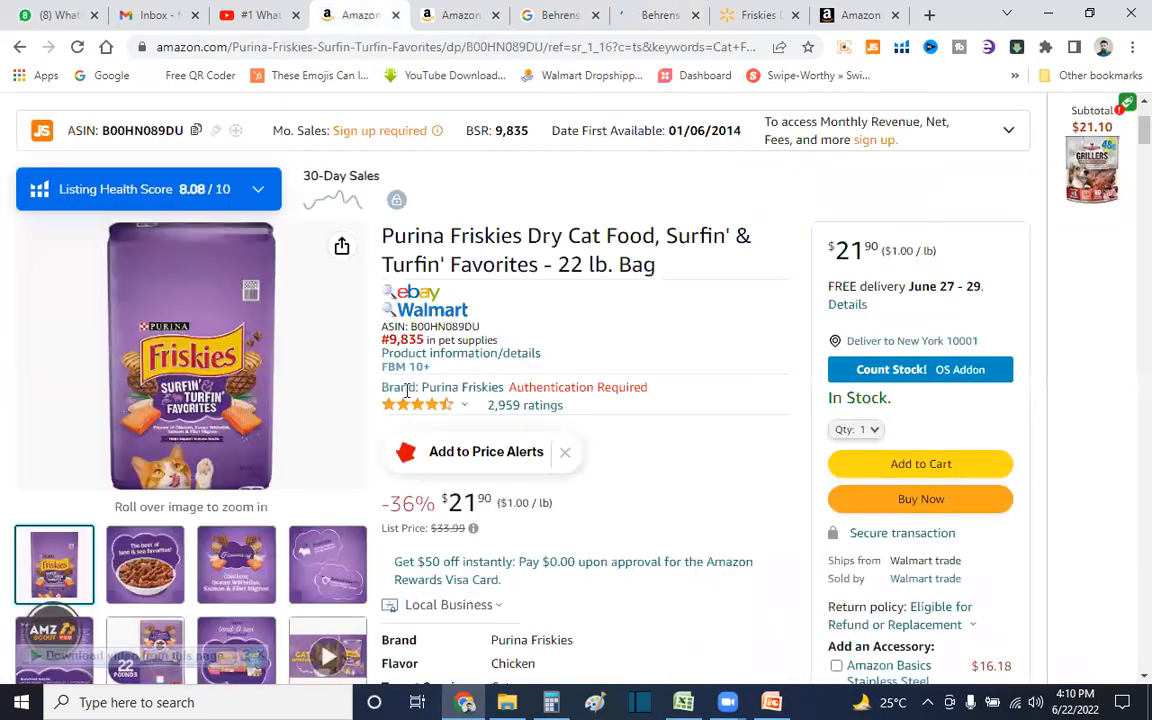
{"action": "scroll", "coordinate": [447, 126], "scroll_direction": "up", "scroll_amount": 2}
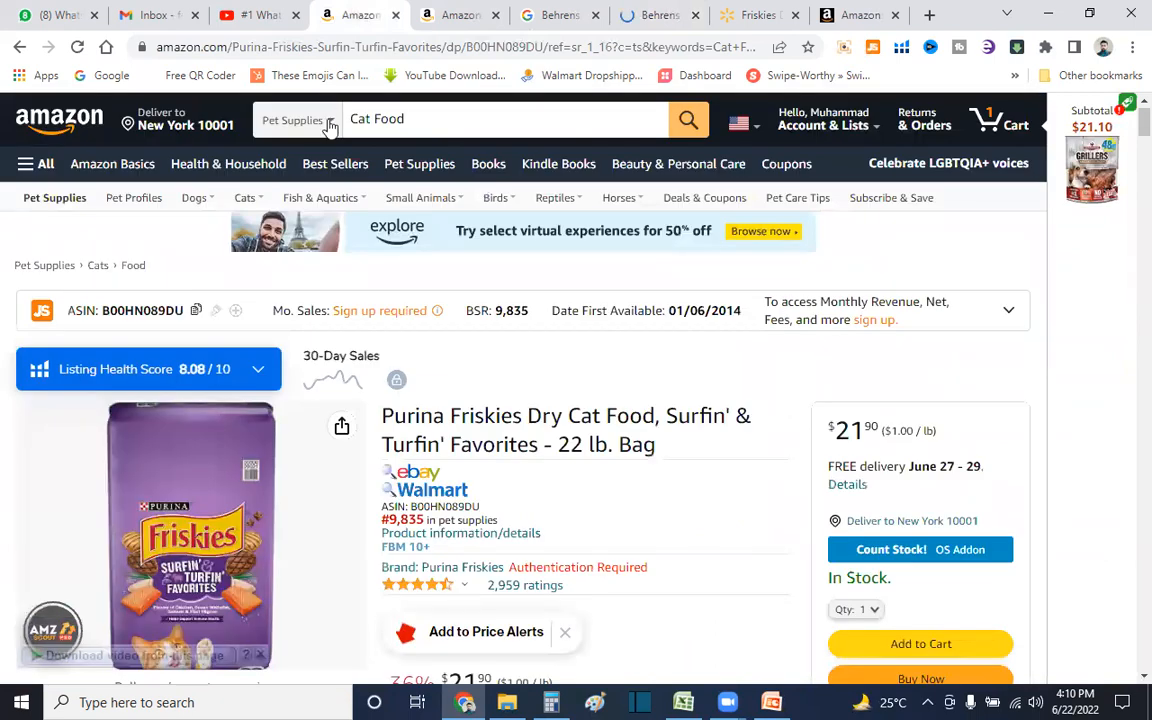
{"action": "left_click", "coordinate": [106, 75]}
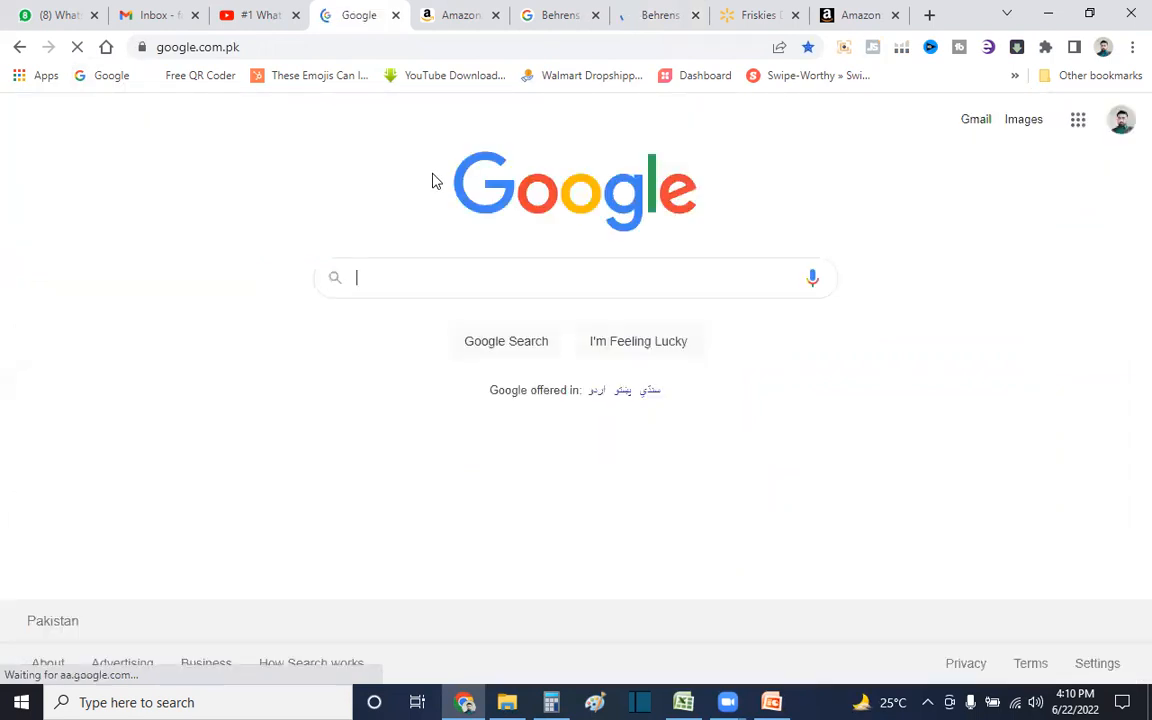
Search Google for the Behrens 6-Gallon Galvanized Steel Locking Lid Storage Can and open the Amazon result in a new tab.
{"action": "key", "text": "ctrl+v"}
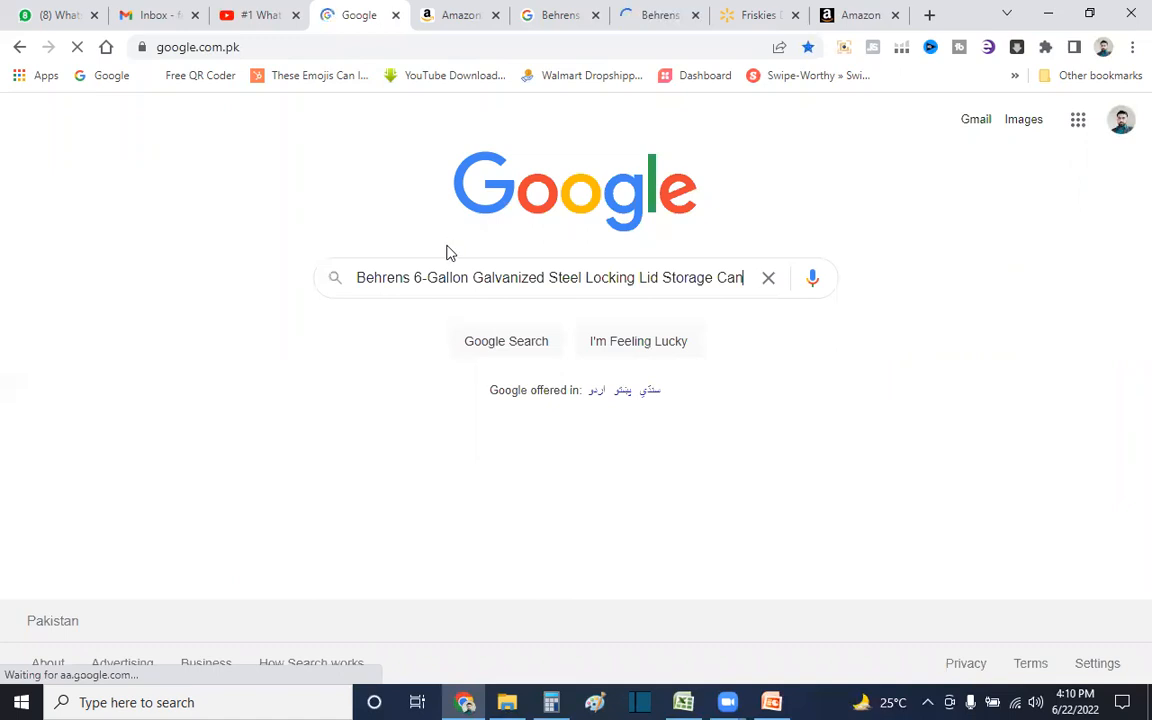
{"action": "key", "text": "Return"}
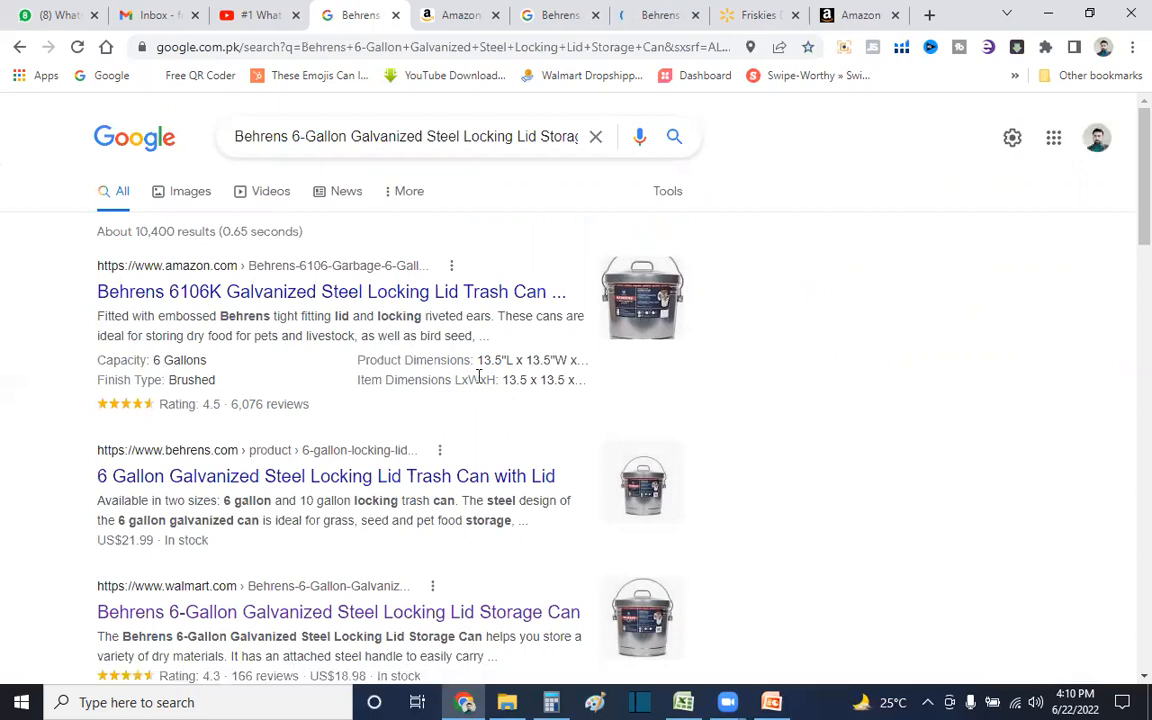
{"action": "right_click", "coordinate": [300, 297]}
{"action": "left_click", "coordinate": [318, 305]}
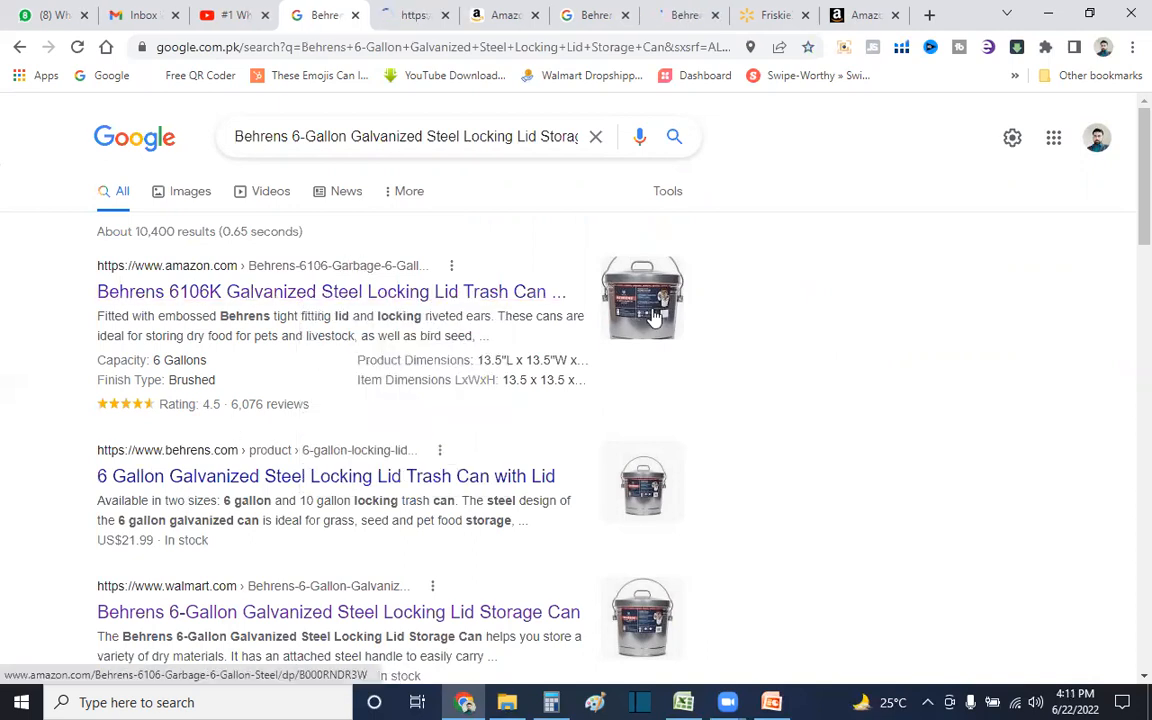
{"action": "left_click", "coordinate": [763, 5]}
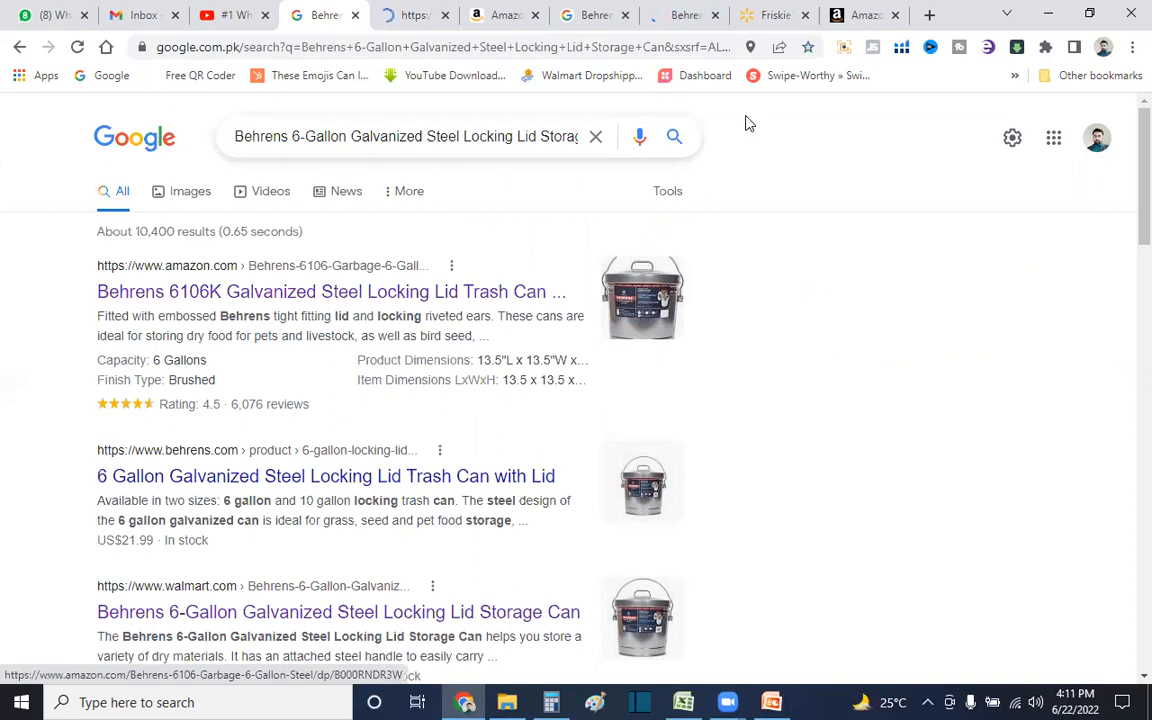
Compare the Amazon Behrens 6106K listing with the $18.98 Walmart can, then request all buying options.
{"action": "left_click", "coordinate": [699, 10]}
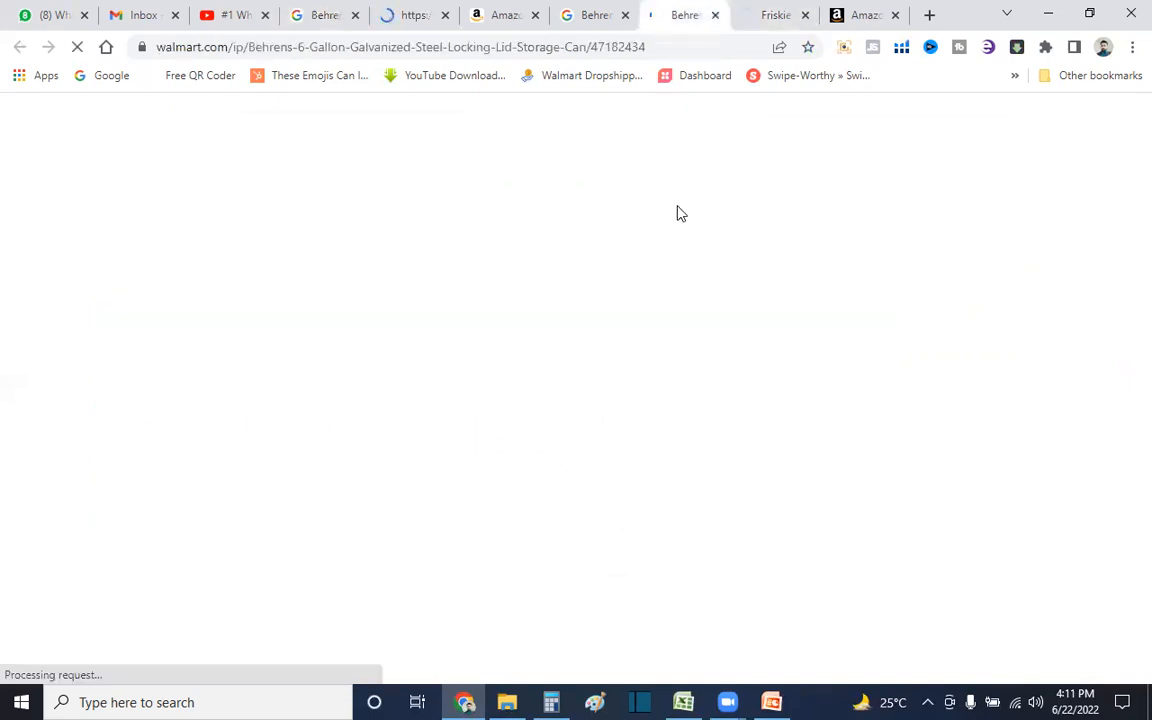
{"action": "left_click", "coordinate": [419, 5]}
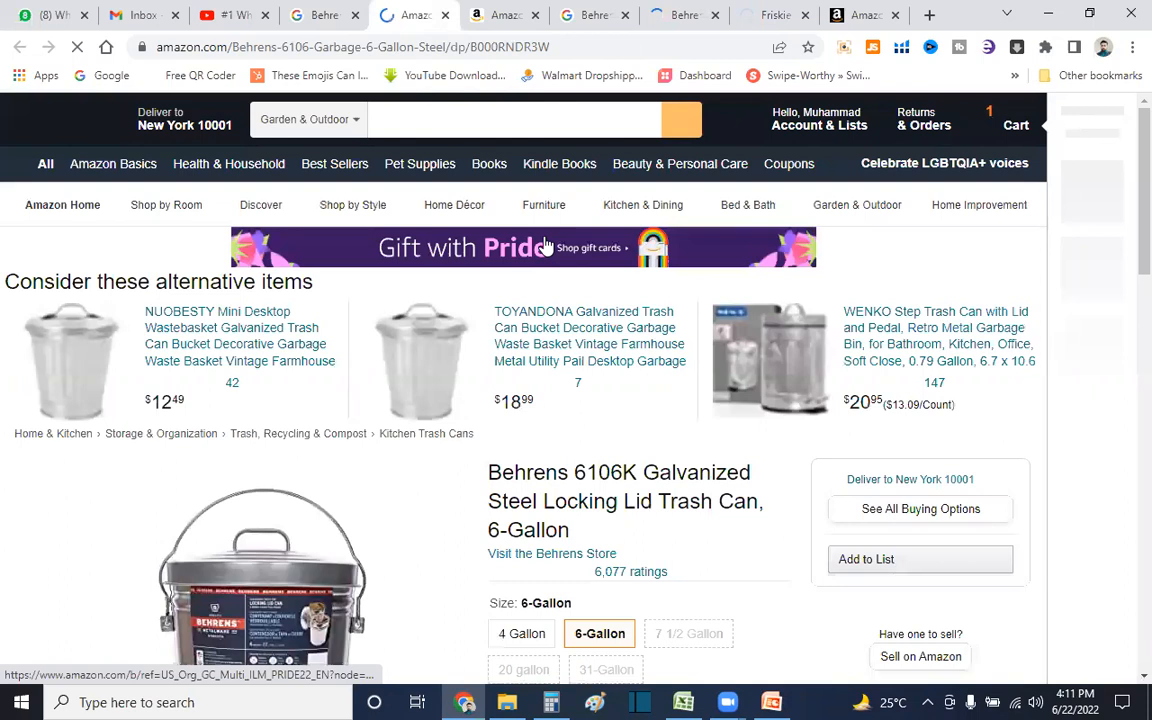
{"action": "scroll", "coordinate": [545, 255], "scroll_direction": "down", "scroll_amount": 3}
{"action": "scroll", "coordinate": [840, 310], "scroll_direction": "down", "scroll_amount": 1}
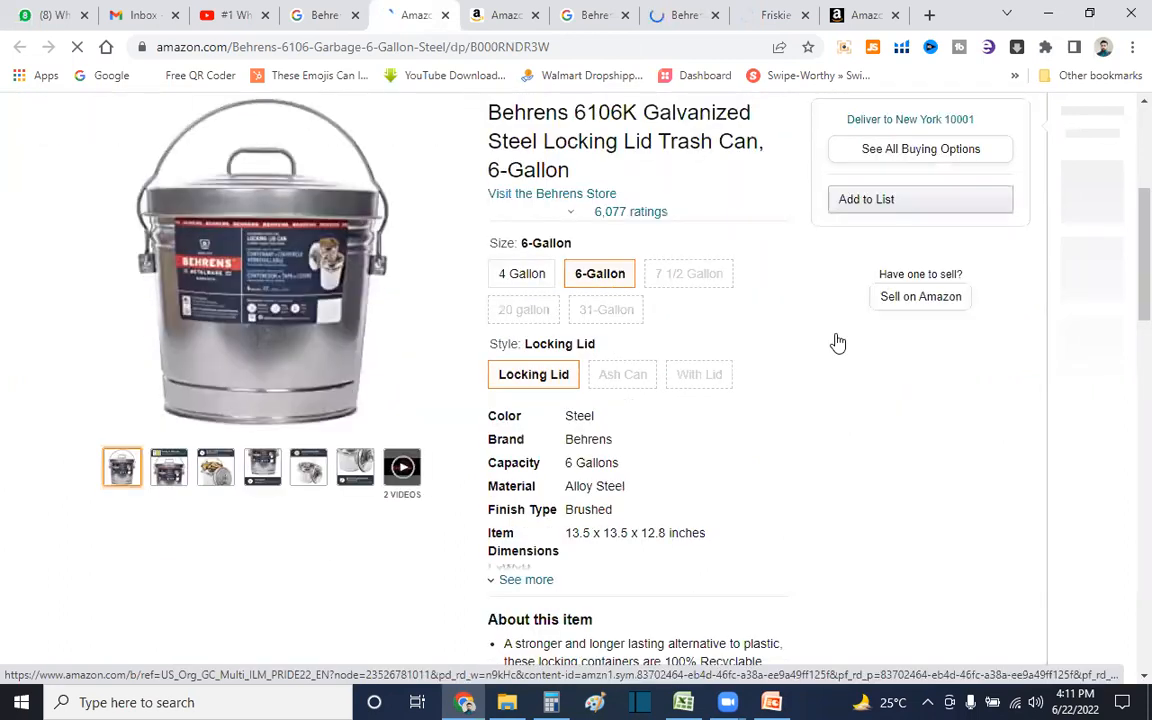
{"action": "scroll", "coordinate": [316, 236], "scroll_direction": "up", "scroll_amount": 3}
{"action": "scroll", "coordinate": [167, 121], "scroll_direction": "up", "scroll_amount": 1}
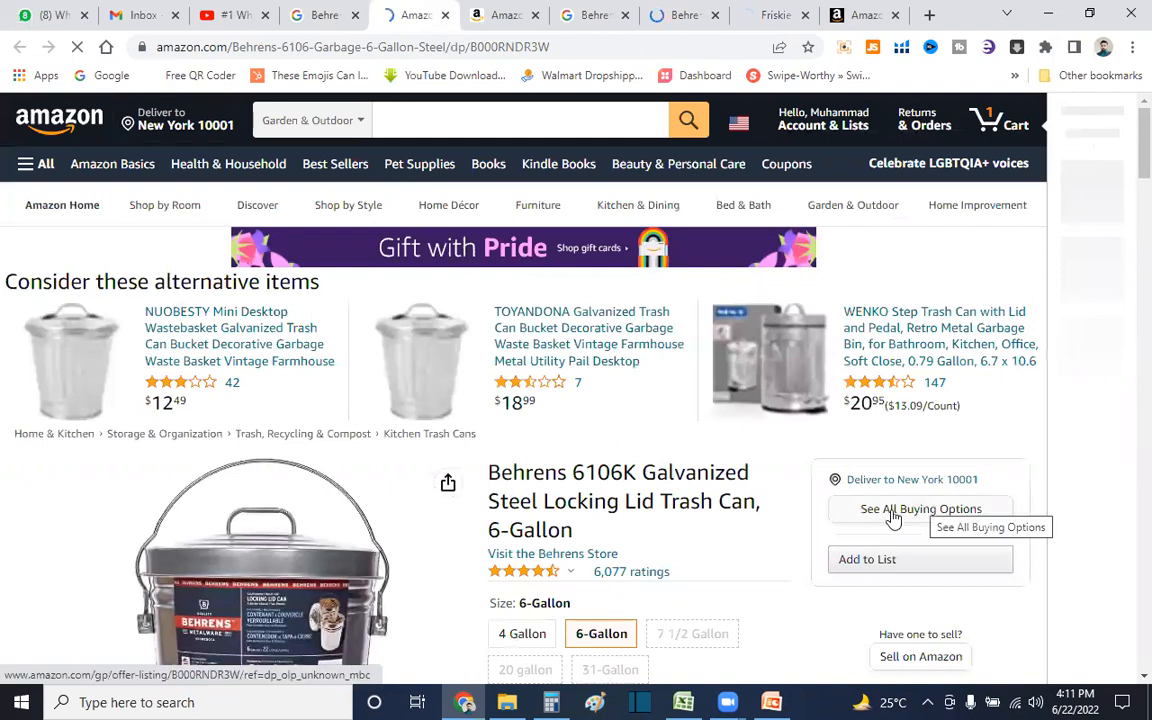
{"action": "scroll", "coordinate": [1007, 311], "scroll_direction": "down", "scroll_amount": 2}
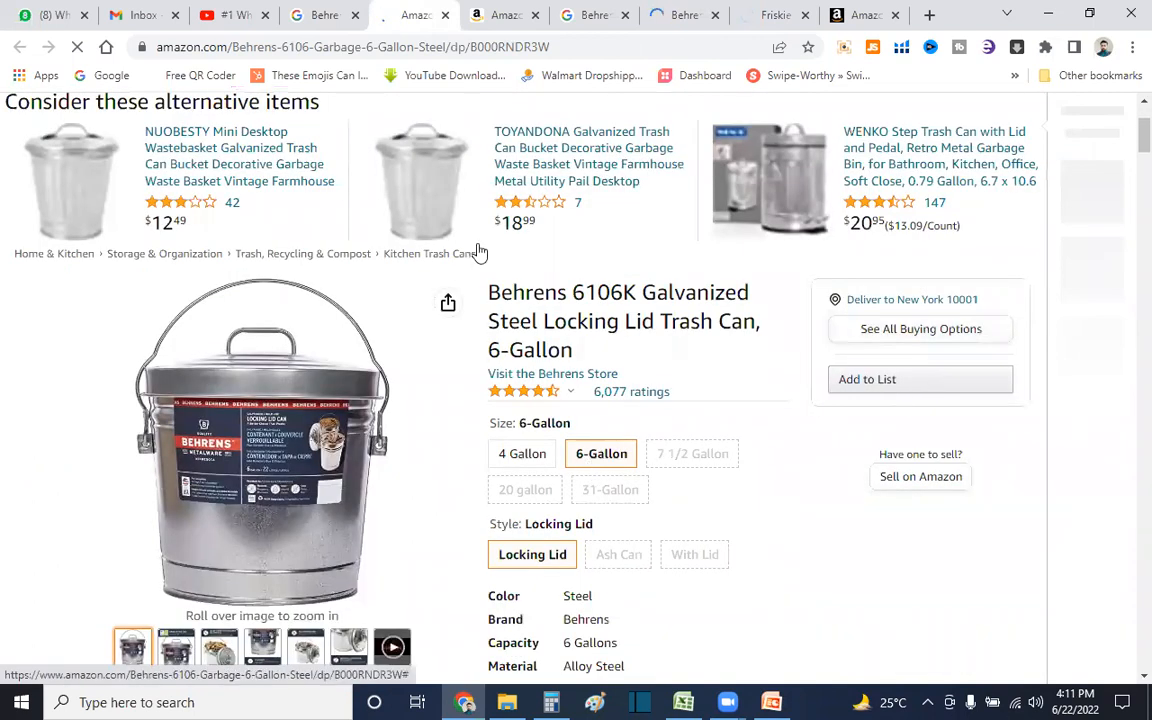
{"action": "left_click", "coordinate": [662, 8]}
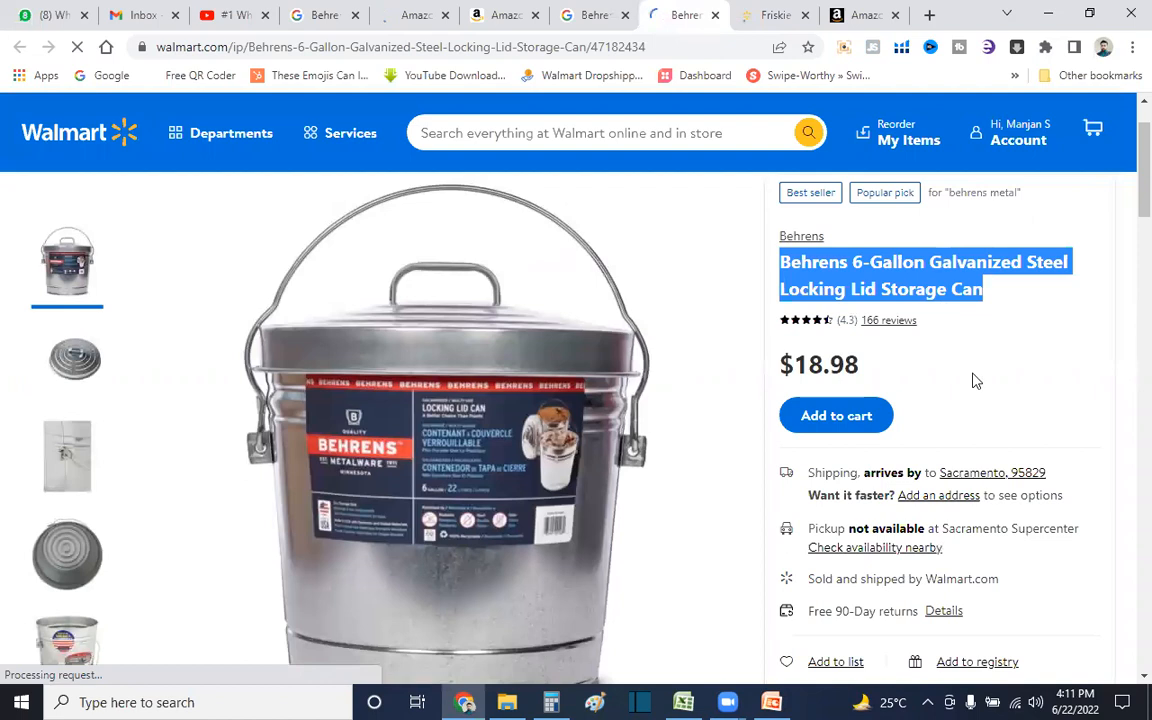
{"action": "left_click", "coordinate": [410, 14]}
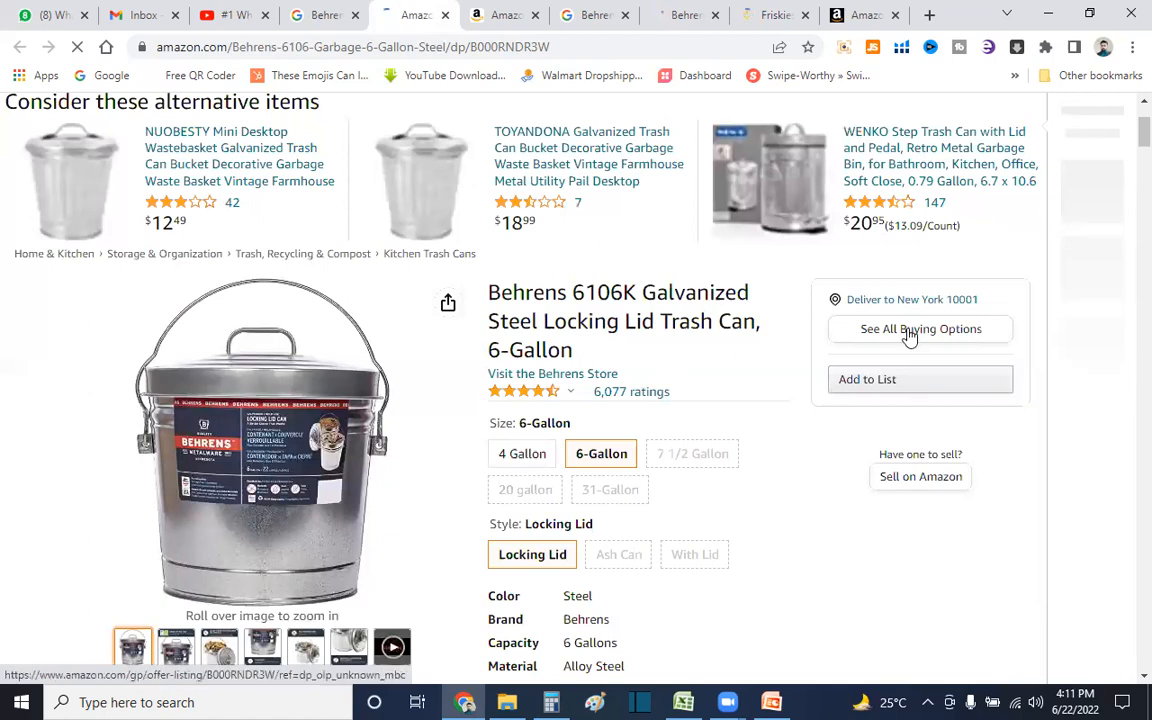
{"action": "left_click", "coordinate": [908, 338]}
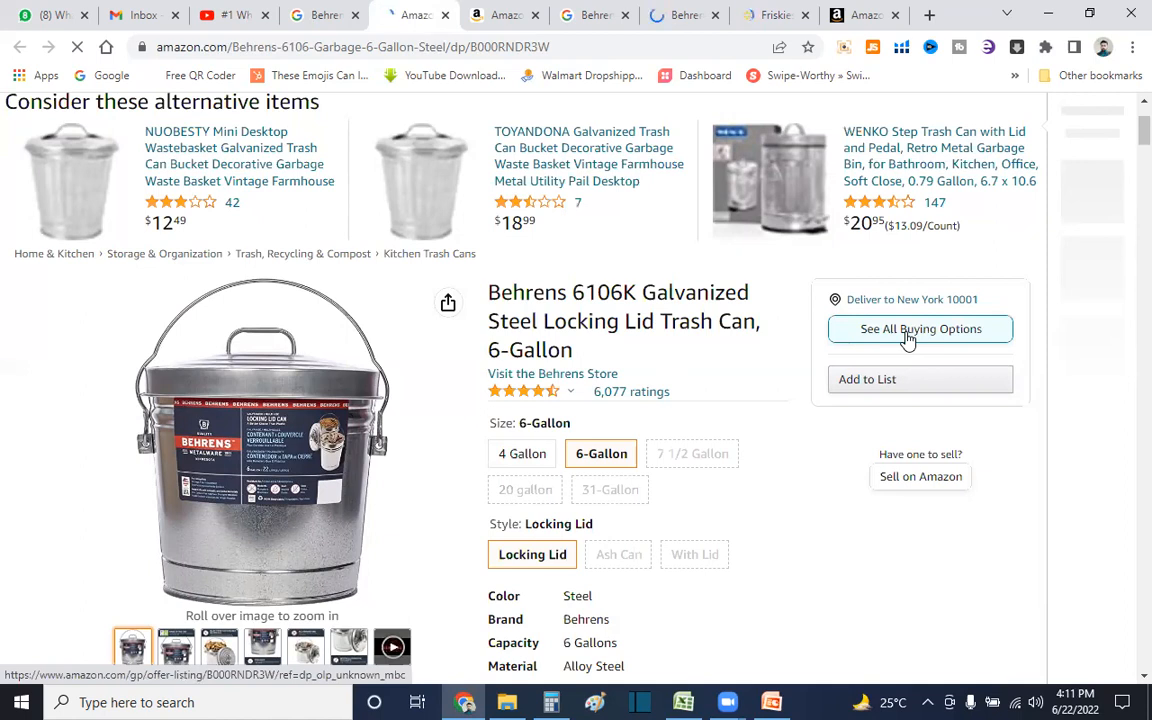
{"action": "left_click", "coordinate": [985, 334]}
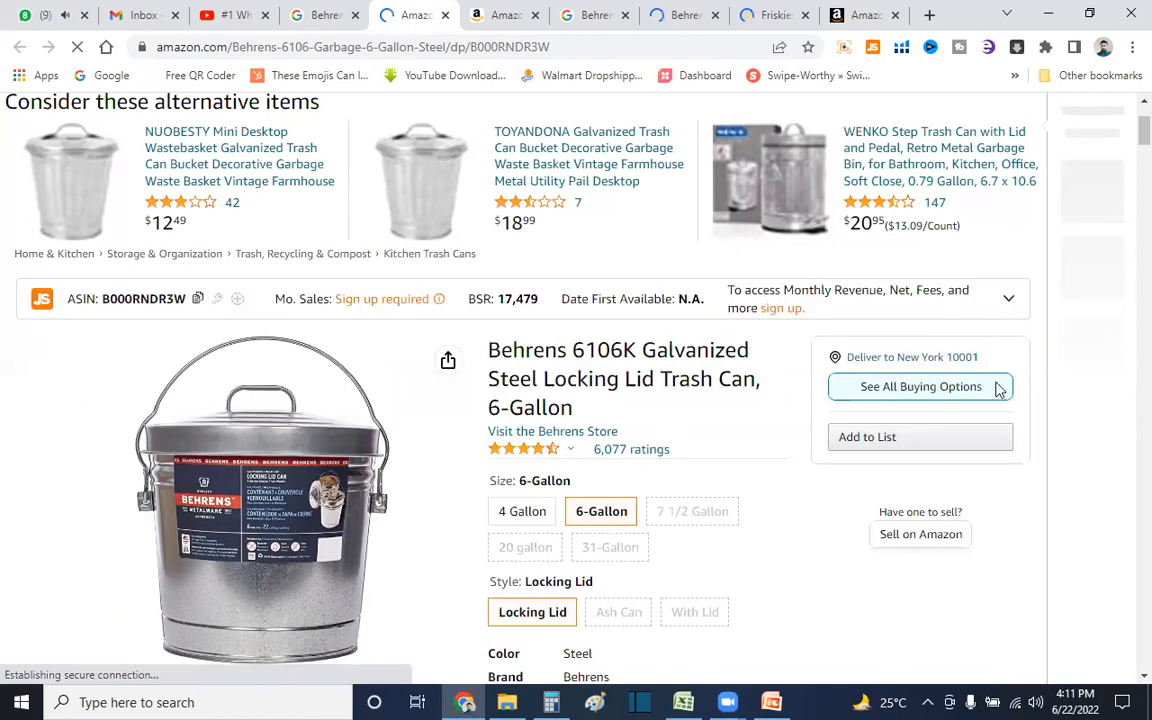
{"action": "left_click", "coordinate": [500, 12]}
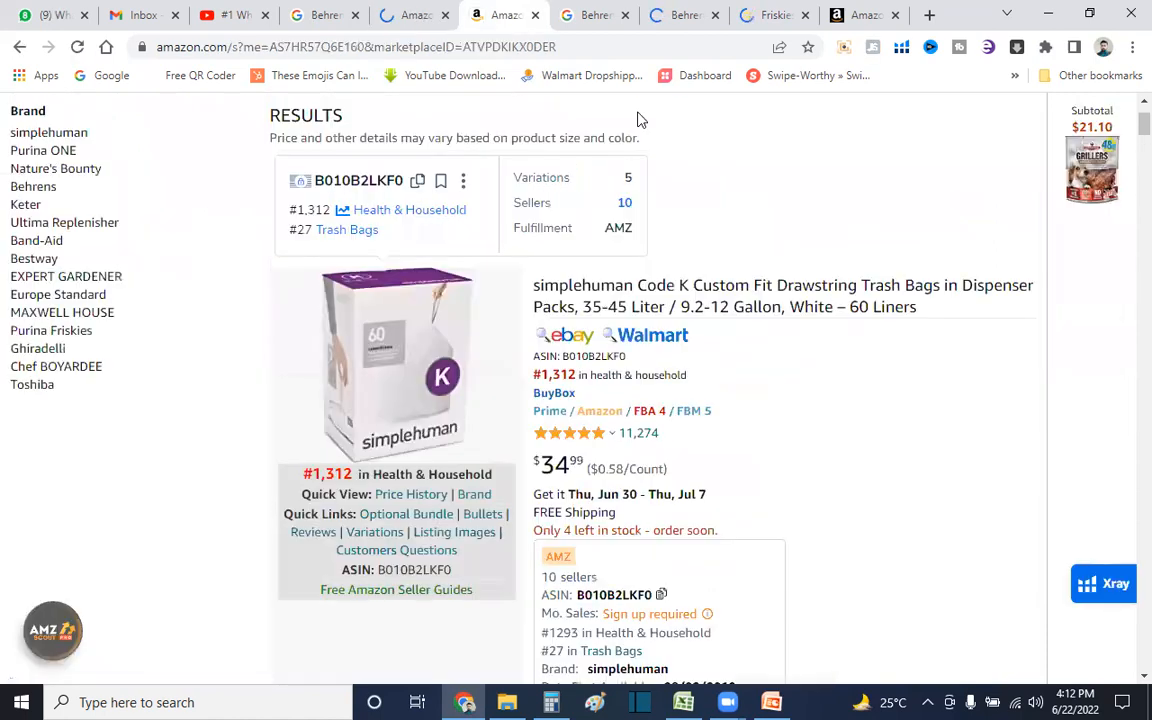
{"action": "scroll", "coordinate": [690, 377], "scroll_direction": "up", "scroll_amount": 2}
{"action": "scroll", "coordinate": [650, 324], "scroll_direction": "down", "scroll_amount": 6}
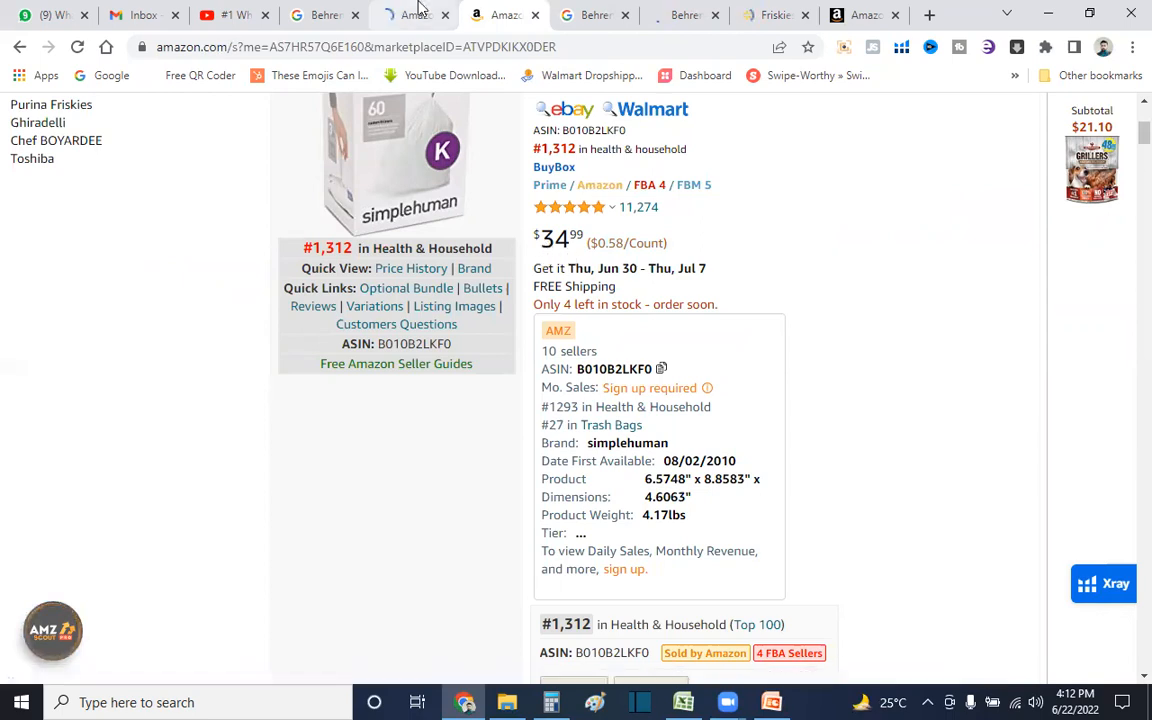
{"action": "key", "text": "ctrl+shift+Tab"}
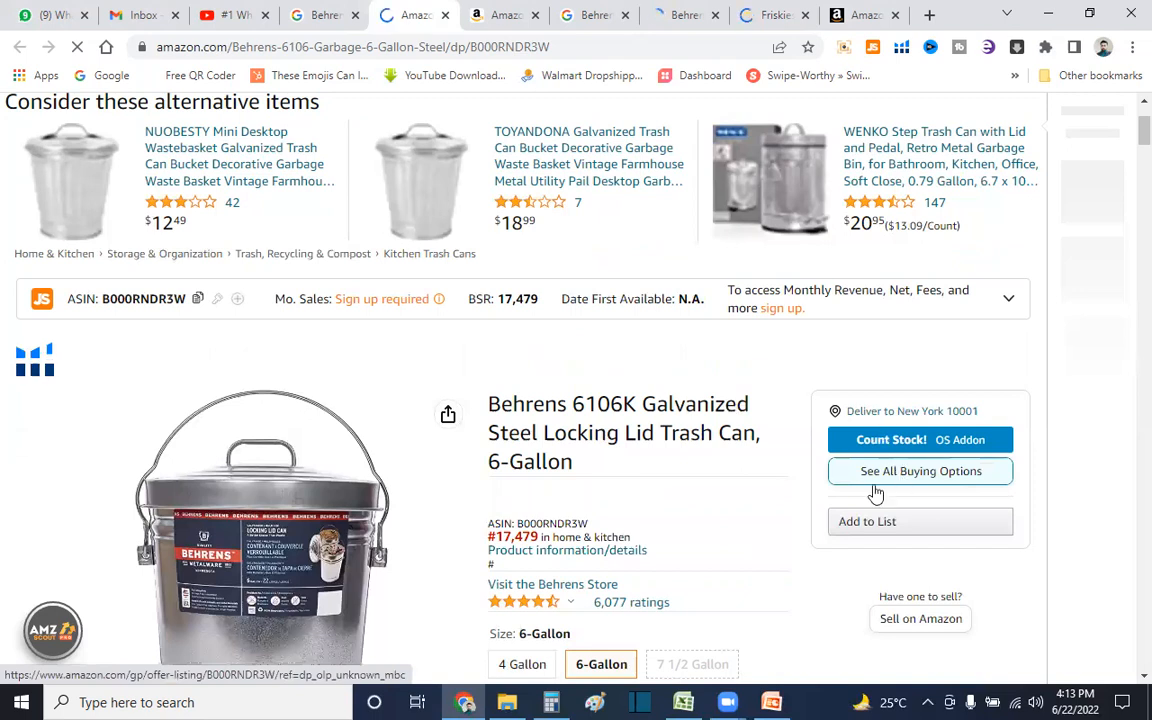
Browse the simplehuman trash bags results, then return to the Behrens 6106K product page.
{"action": "scroll", "coordinate": [547, 362], "scroll_direction": "down", "scroll_amount": 3}
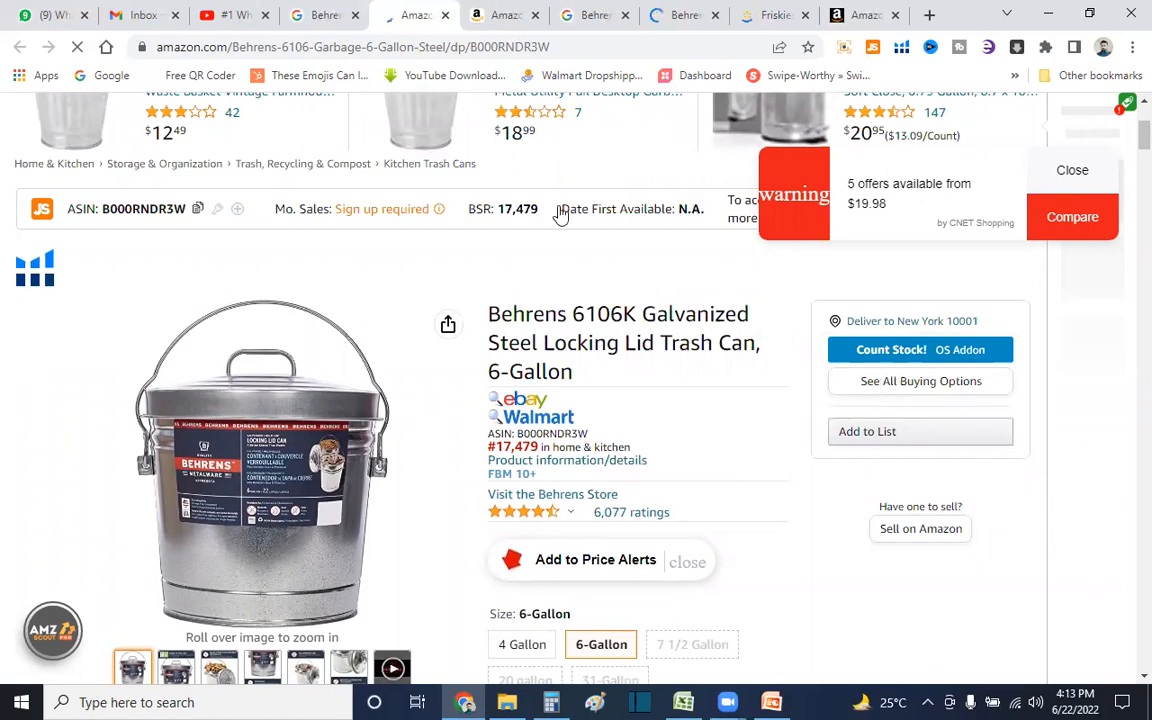
{"action": "key", "text": "ctrl+Tab"}
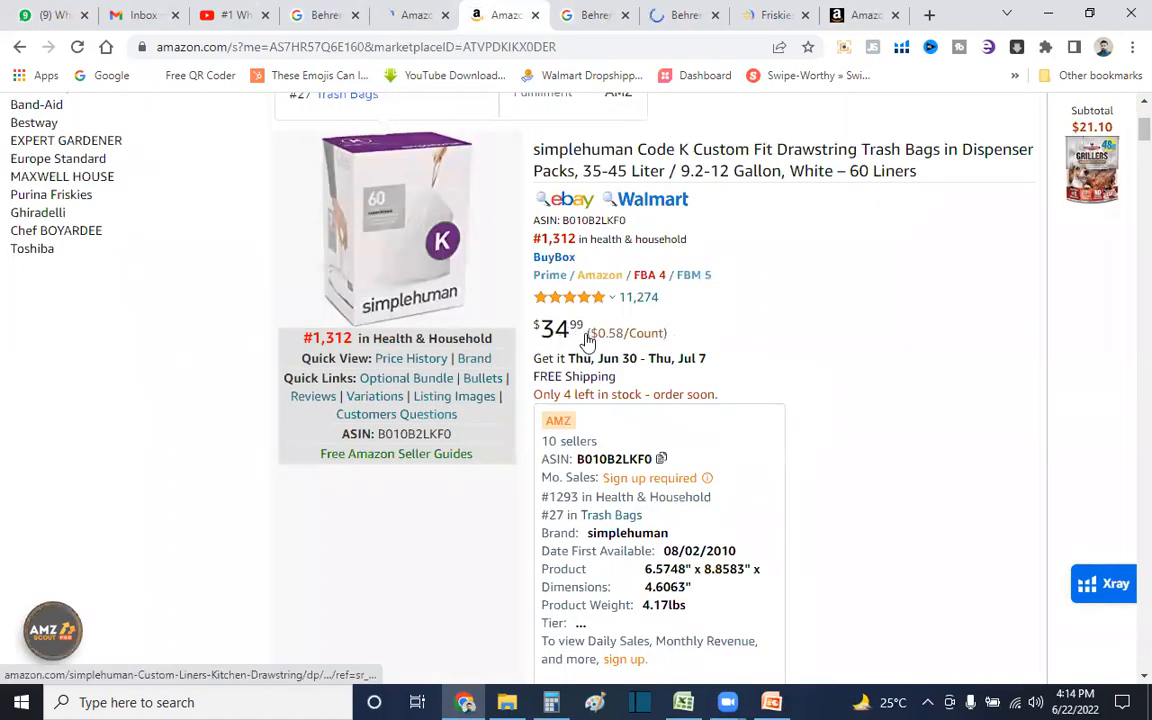
{"action": "scroll", "coordinate": [580, 360], "scroll_direction": "down", "scroll_amount": 5}
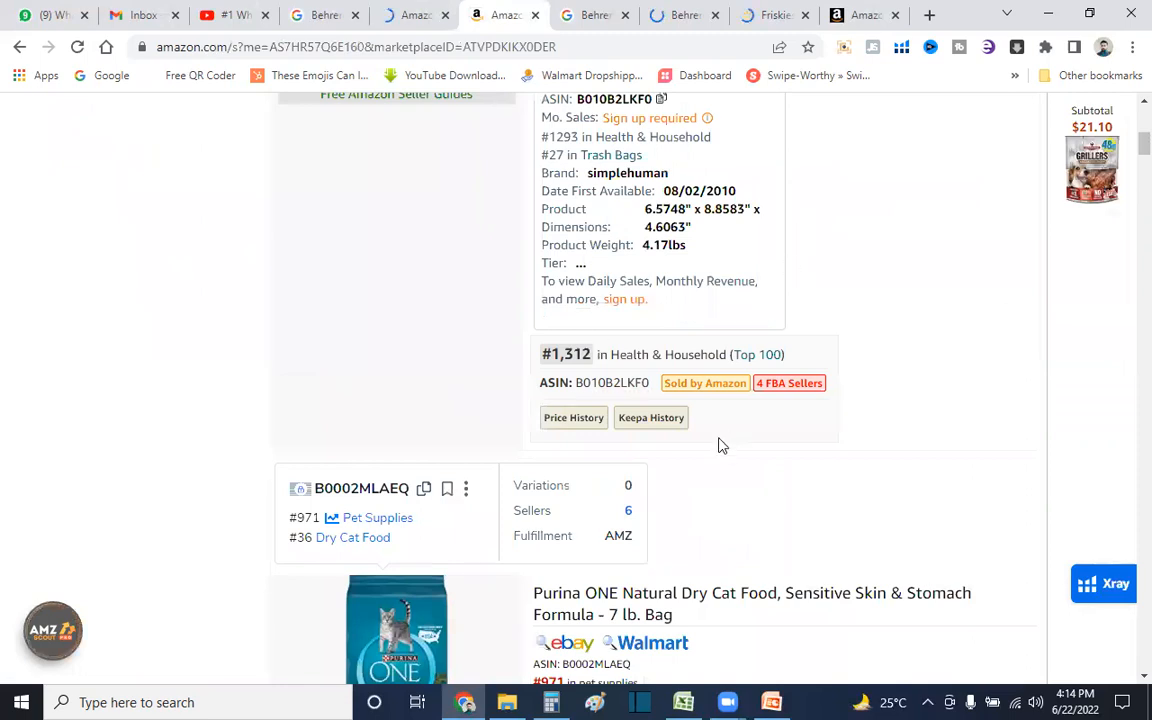
{"action": "scroll", "coordinate": [620, 414], "scroll_direction": "up", "scroll_amount": 6}
{"action": "scroll", "coordinate": [620, 414], "scroll_direction": "down", "scroll_amount": 7}
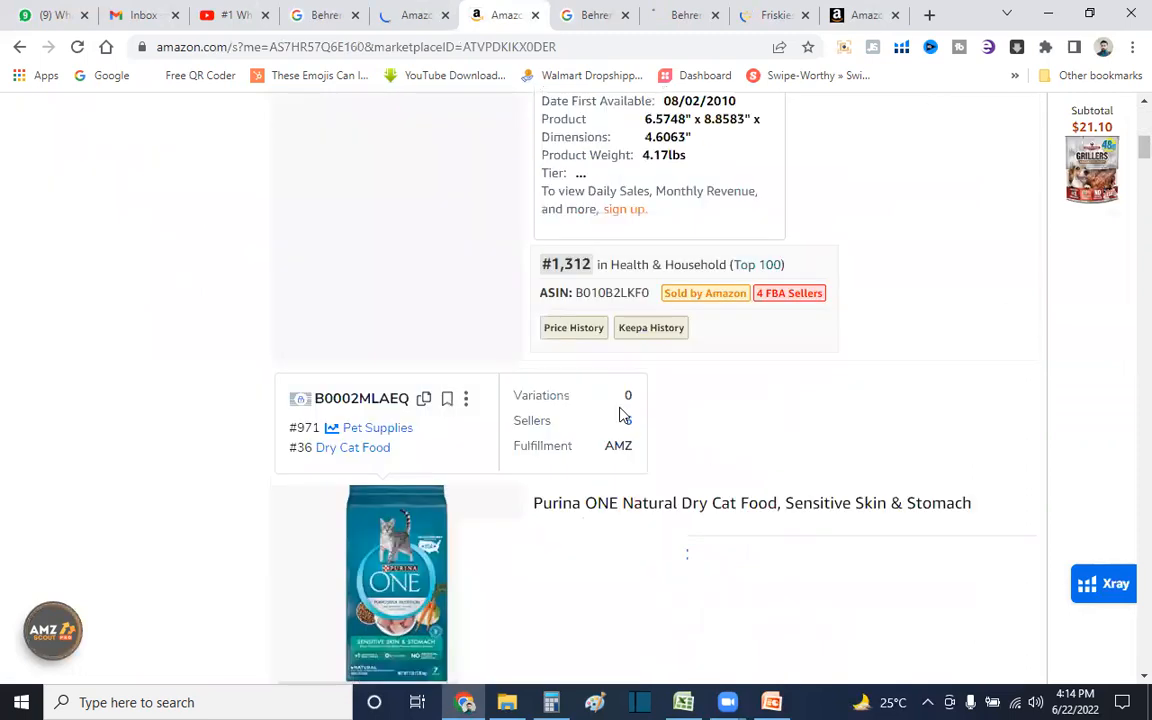
{"action": "scroll", "coordinate": [500, 160], "scroll_direction": "down", "scroll_amount": 5}
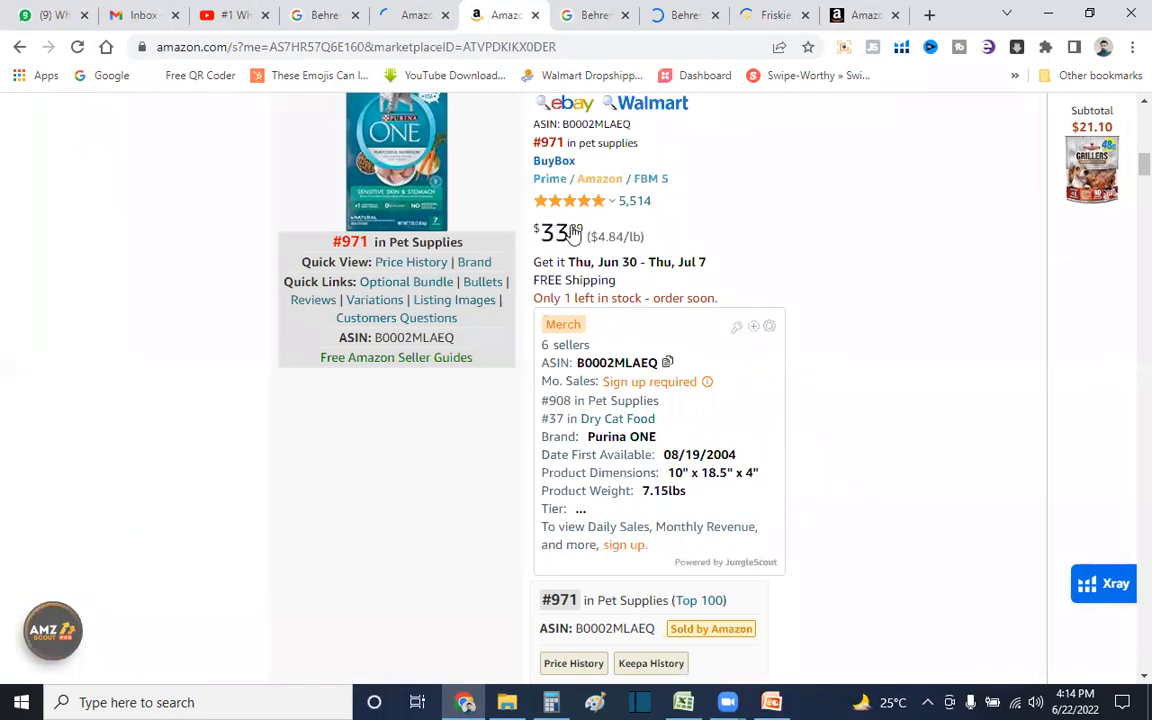
{"action": "scroll", "coordinate": [560, 320], "scroll_direction": "down", "scroll_amount": 4}
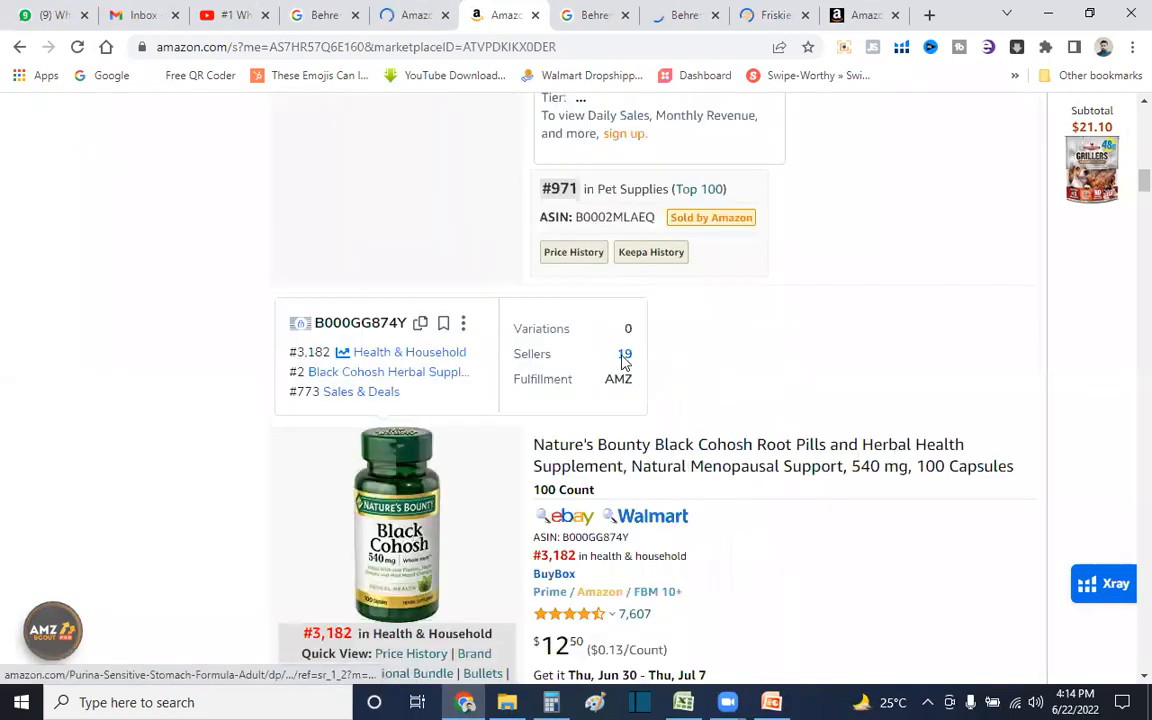
{"action": "scroll", "coordinate": [593, 163], "scroll_direction": "down", "scroll_amount": 5}
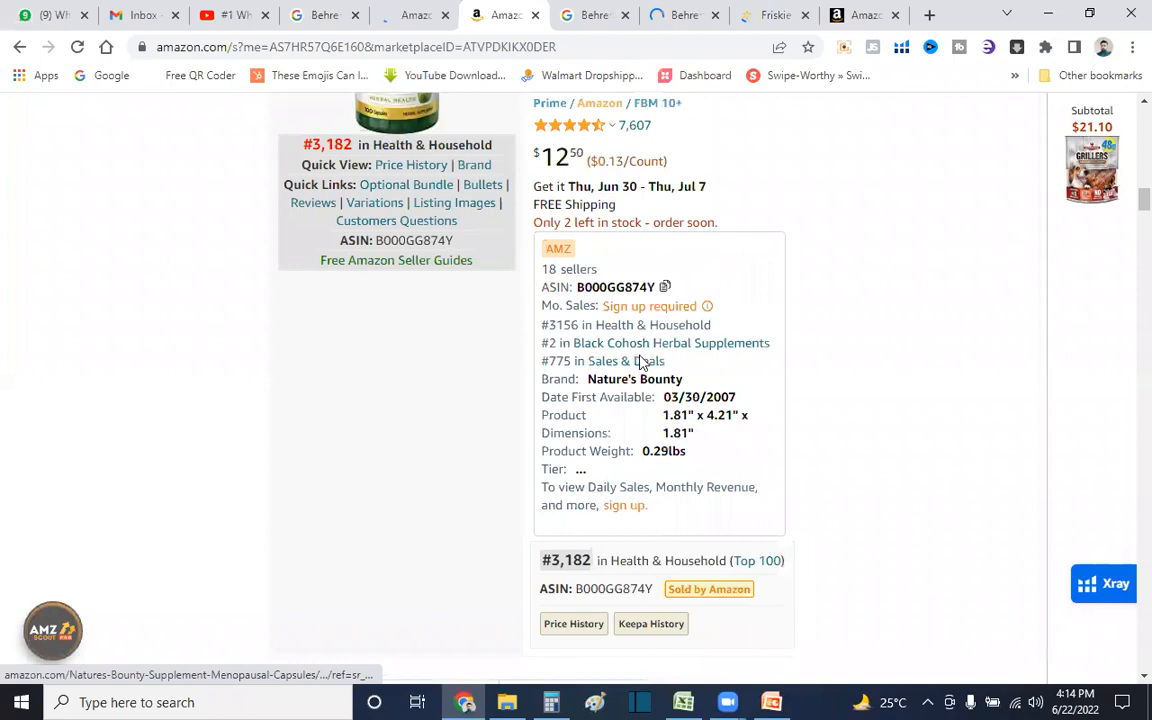
{"action": "scroll", "coordinate": [620, 305], "scroll_direction": "down", "scroll_amount": 5}
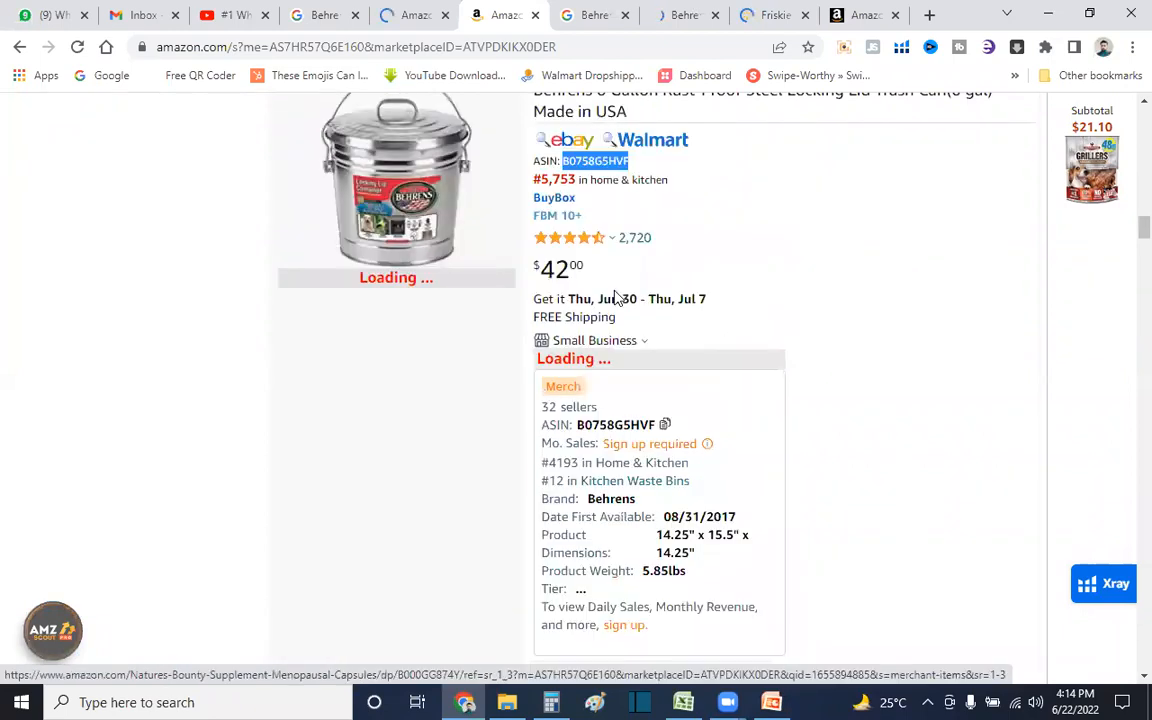
{"action": "key", "text": "ctrl+shift+Tab"}
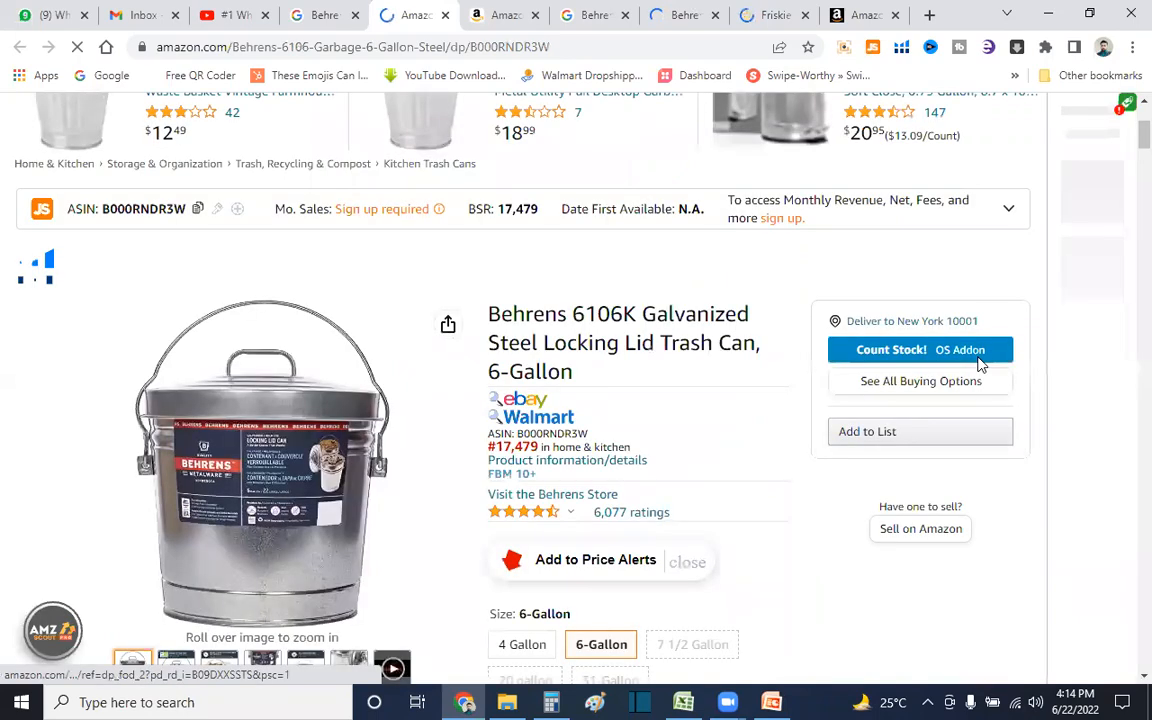
Show all 26 seller offers for the Behrens 6106K can and scroll through them.
{"action": "left_click", "coordinate": [918, 385]}
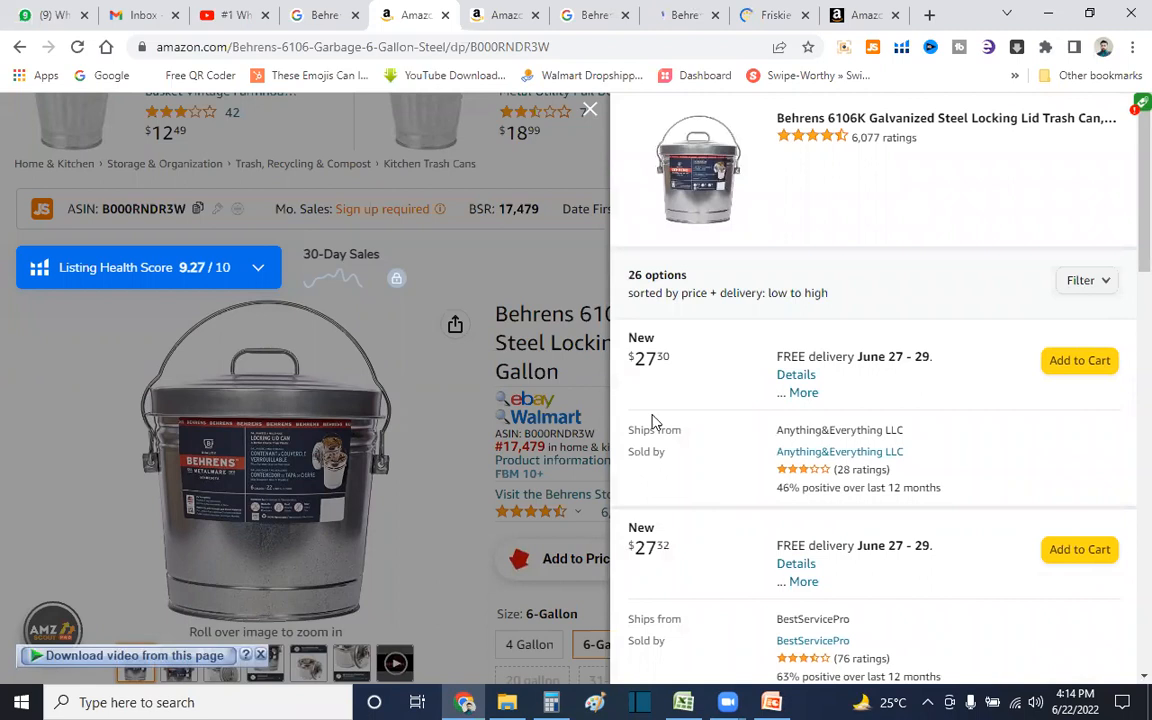
{"action": "scroll", "coordinate": [681, 420], "scroll_direction": "down", "scroll_amount": 5}
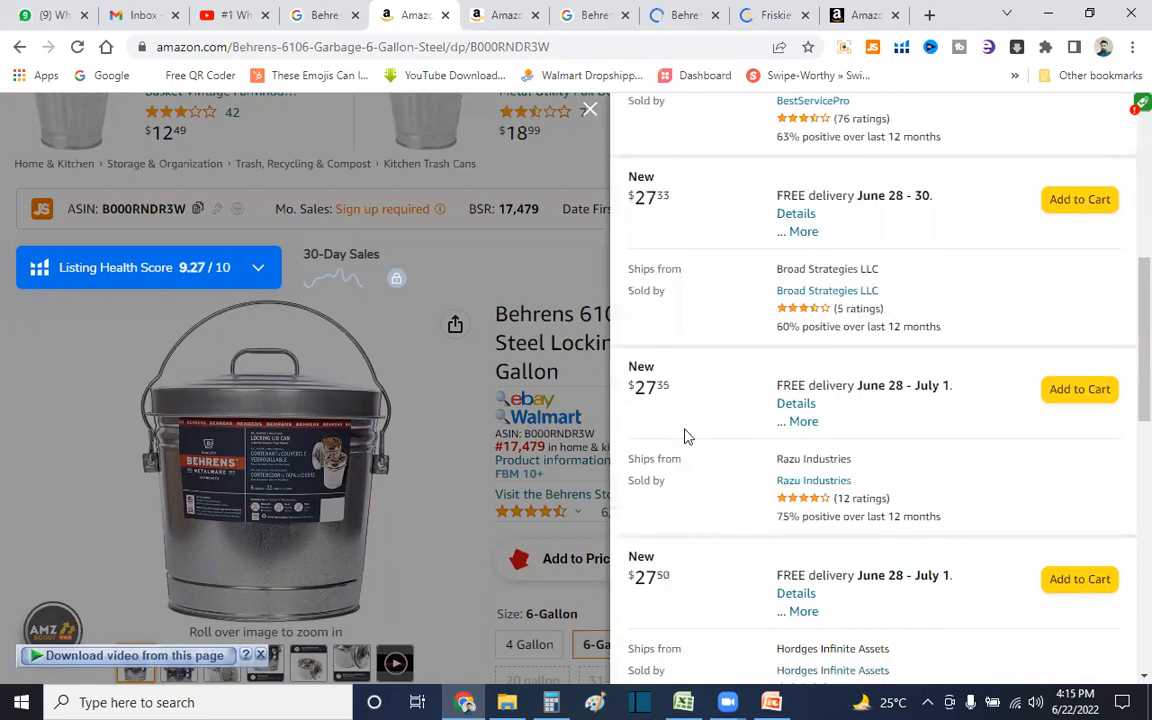
{"action": "scroll", "coordinate": [684, 455], "scroll_direction": "down", "scroll_amount": 4}
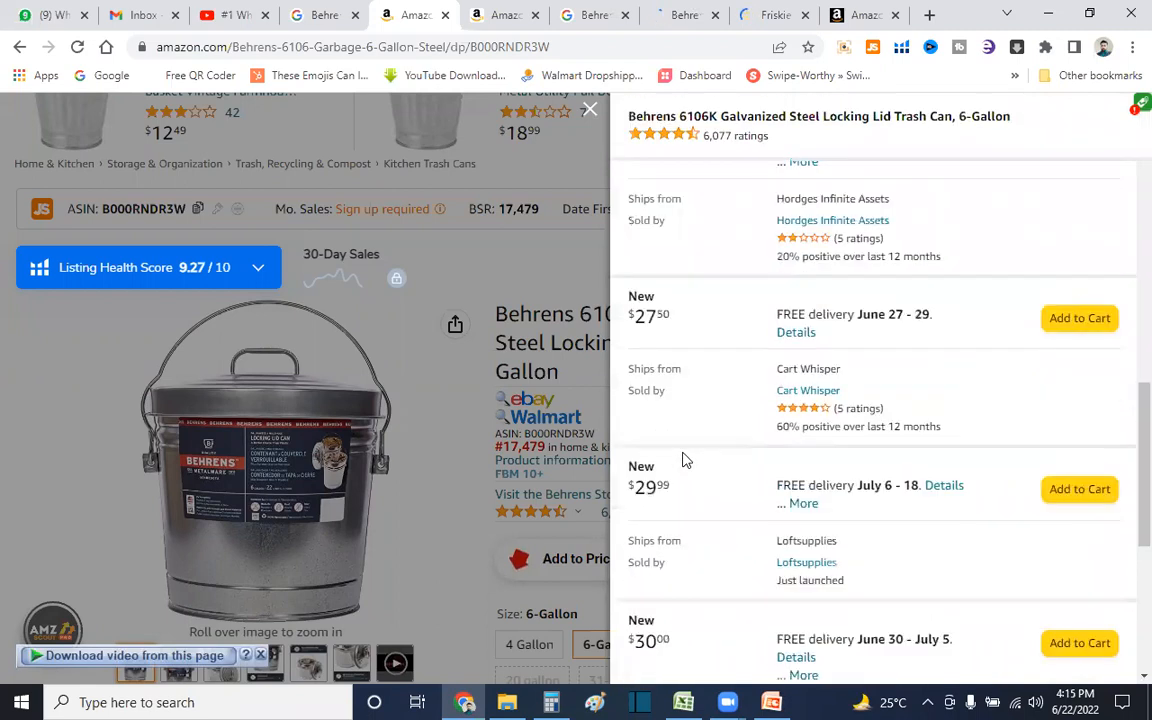
{"action": "scroll", "coordinate": [684, 455], "scroll_direction": "up", "scroll_amount": 10}
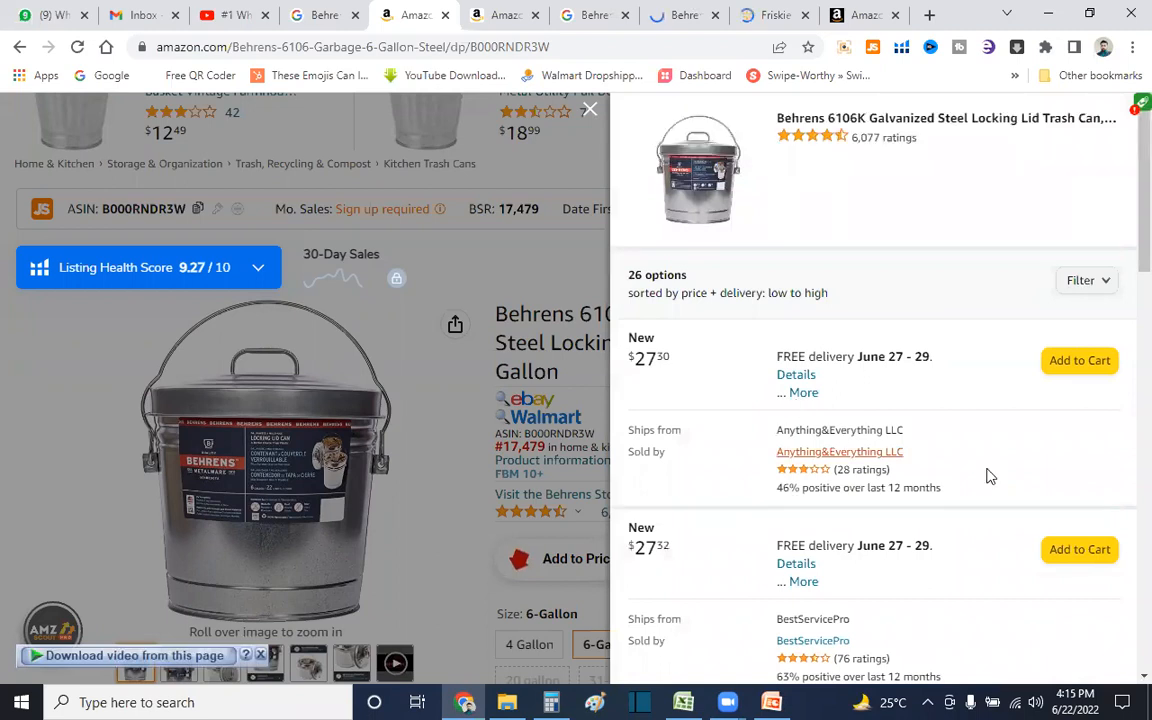
{"action": "scroll", "coordinate": [987, 474], "scroll_direction": "down", "scroll_amount": 5}
{"action": "scroll", "coordinate": [860, 520], "scroll_direction": "down", "scroll_amount": 2}
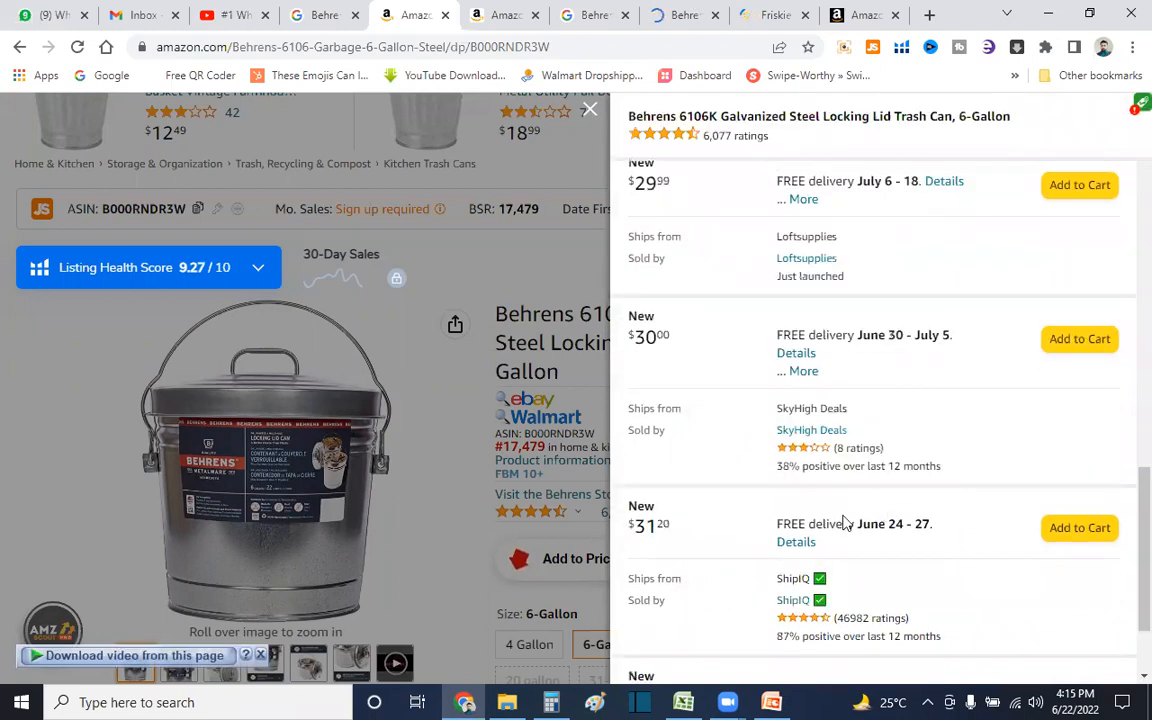
{"action": "scroll", "coordinate": [800, 515], "scroll_direction": "down", "scroll_amount": 2}
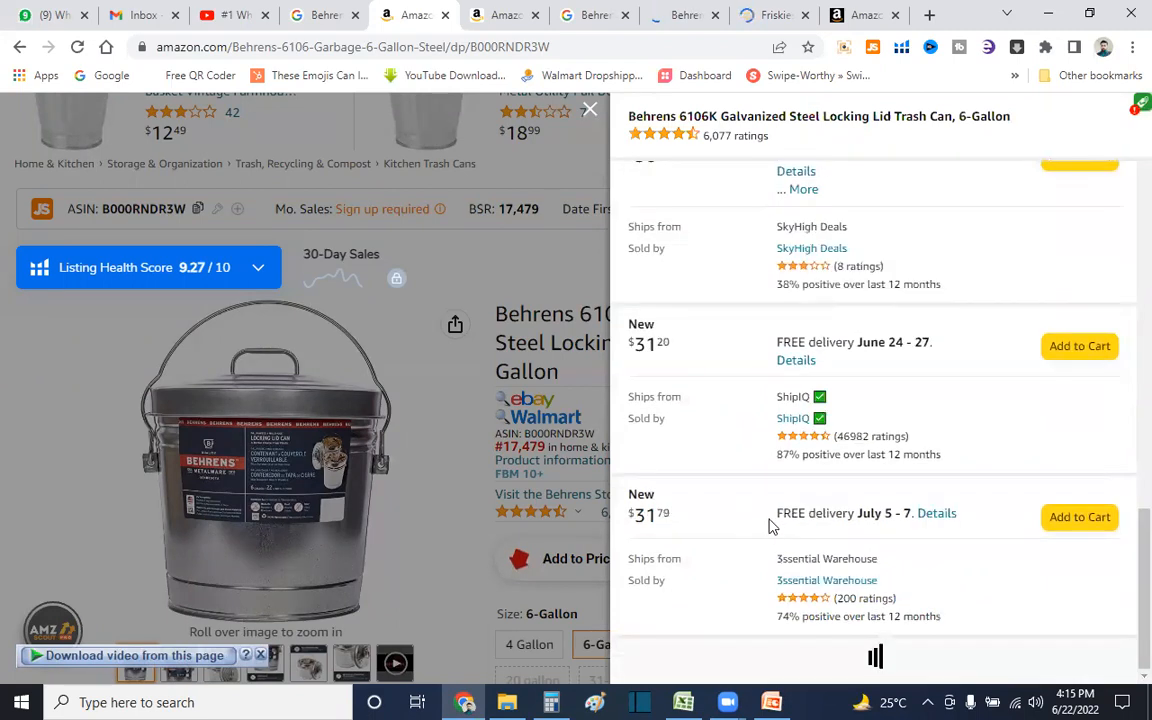
{"action": "scroll", "coordinate": [771, 525], "scroll_direction": "down", "scroll_amount": 3}
{"action": "scroll", "coordinate": [771, 525], "scroll_direction": "up", "scroll_amount": 5}
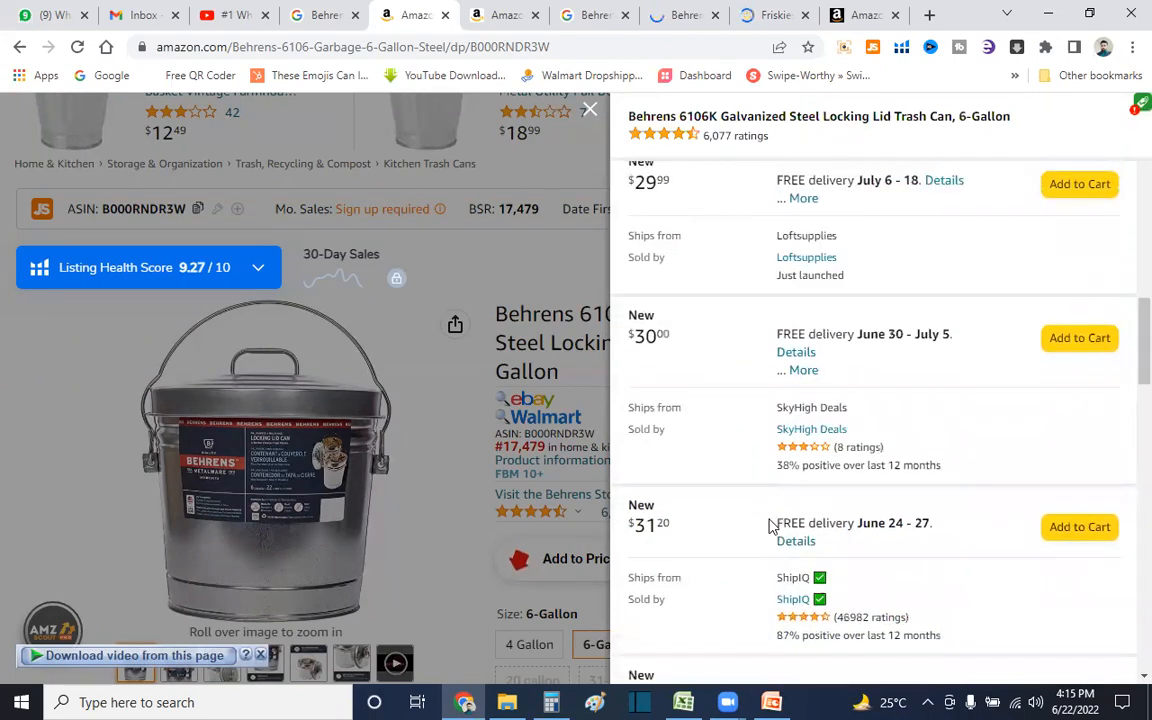
{"action": "scroll", "coordinate": [771, 527], "scroll_direction": "up", "scroll_amount": 5}
{"action": "scroll", "coordinate": [668, 380], "scroll_direction": "up", "scroll_amount": 3}
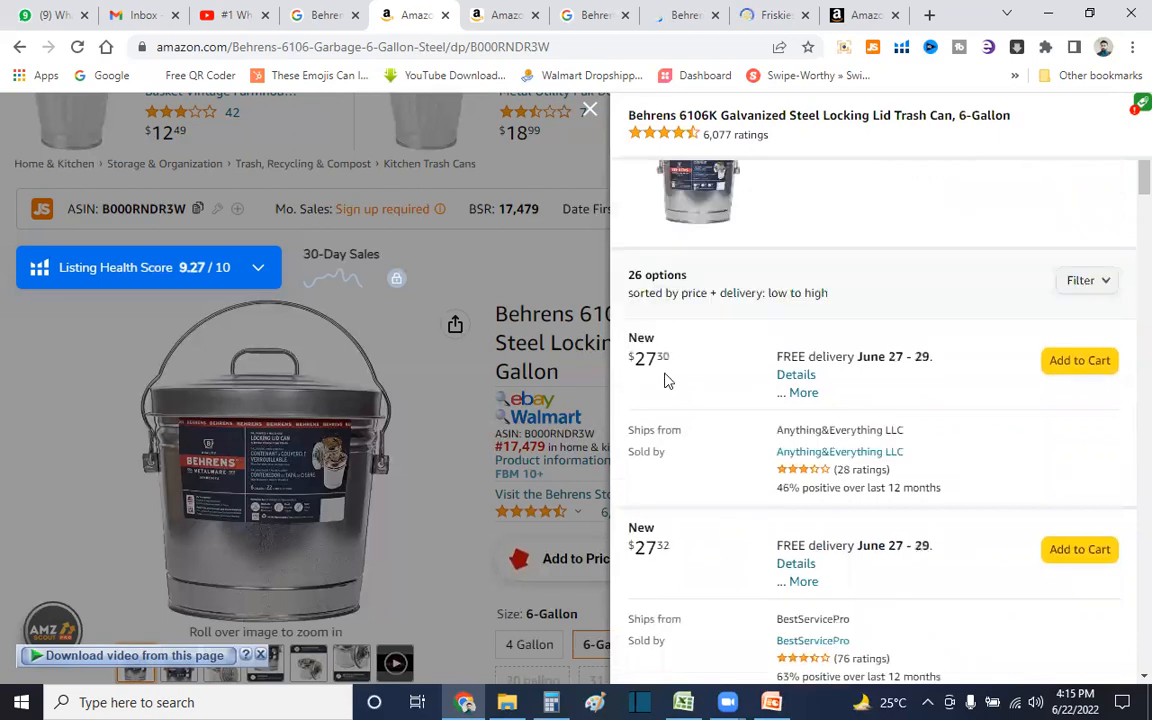
{"action": "scroll", "coordinate": [668, 380], "scroll_direction": "down", "scroll_amount": 3}
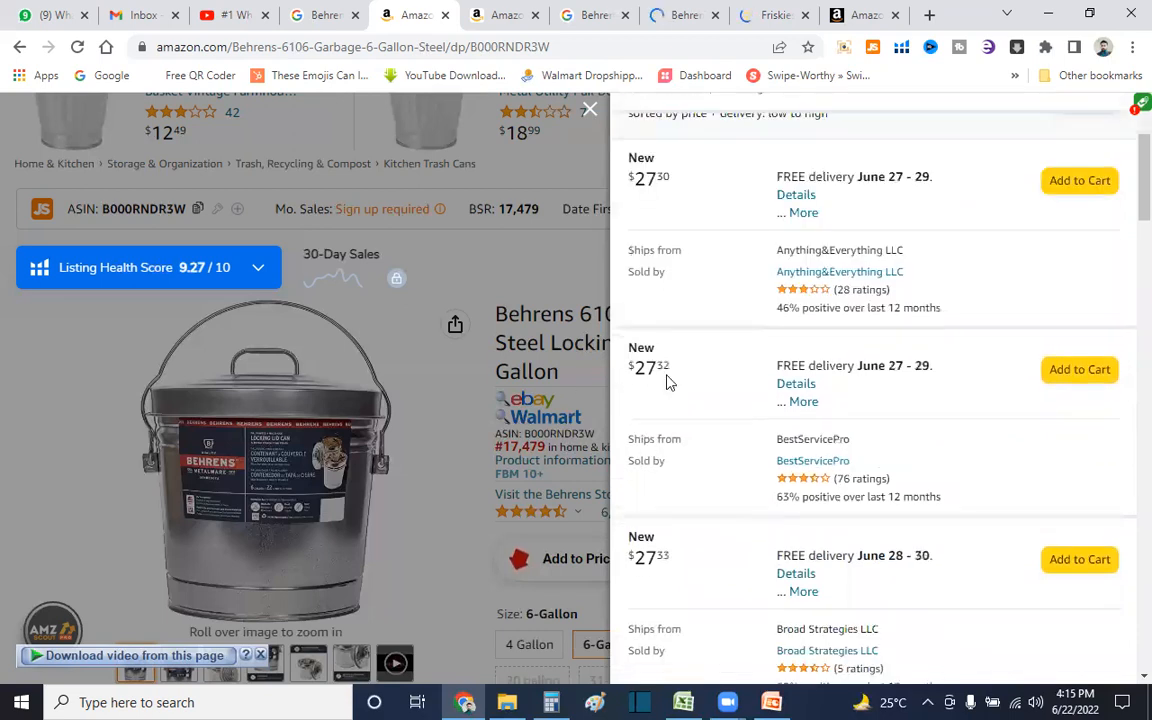
{"action": "scroll", "coordinate": [673, 334], "scroll_direction": "down", "scroll_amount": 2}
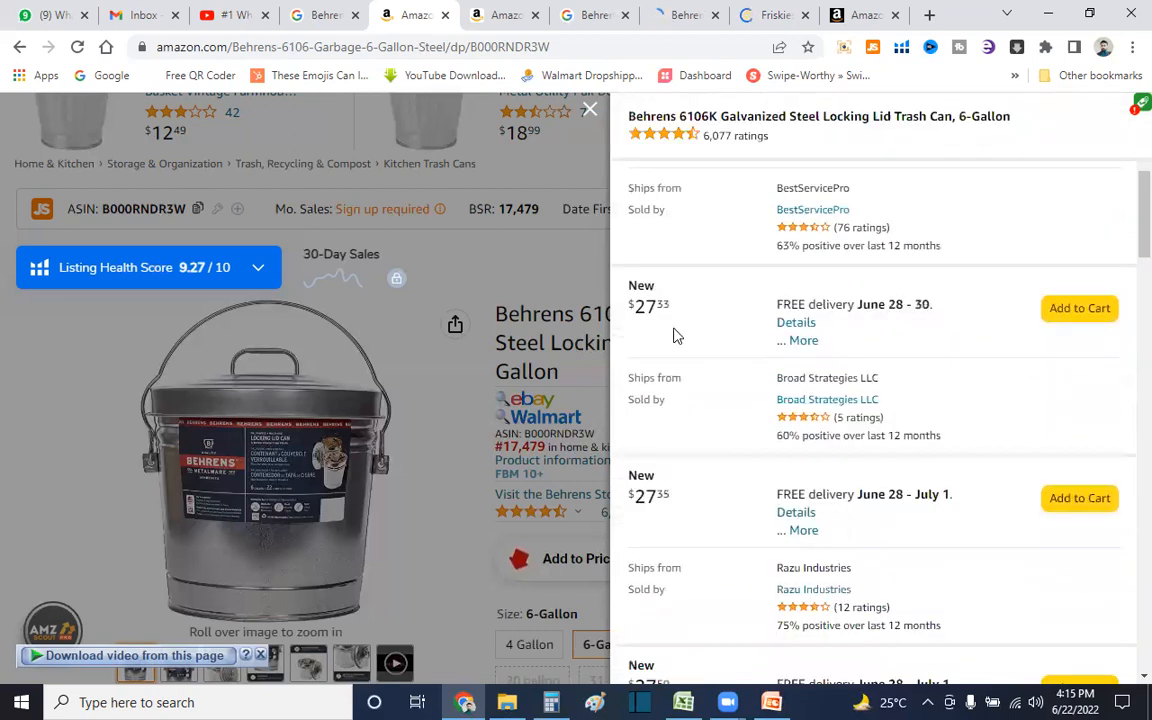
{"action": "scroll", "coordinate": [680, 470], "scroll_direction": "down", "scroll_amount": 2}
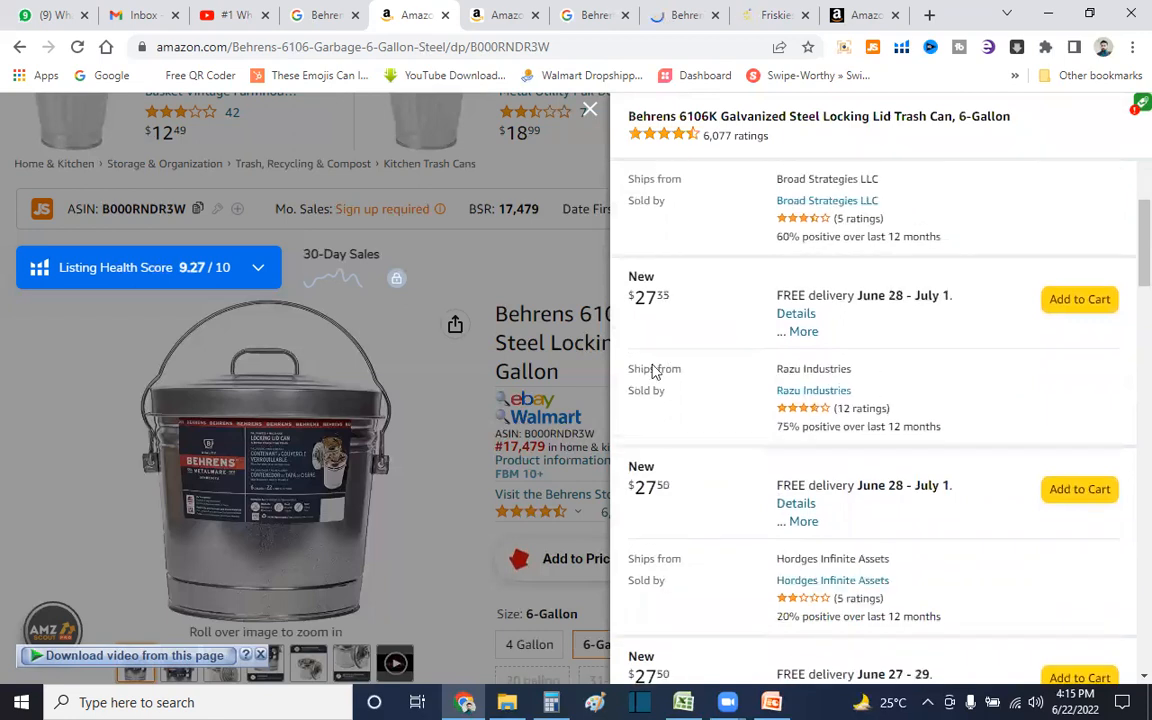
{"action": "scroll", "coordinate": [668, 415], "scroll_direction": "down", "scroll_amount": 3}
{"action": "scroll", "coordinate": [665, 300], "scroll_direction": "down", "scroll_amount": 3}
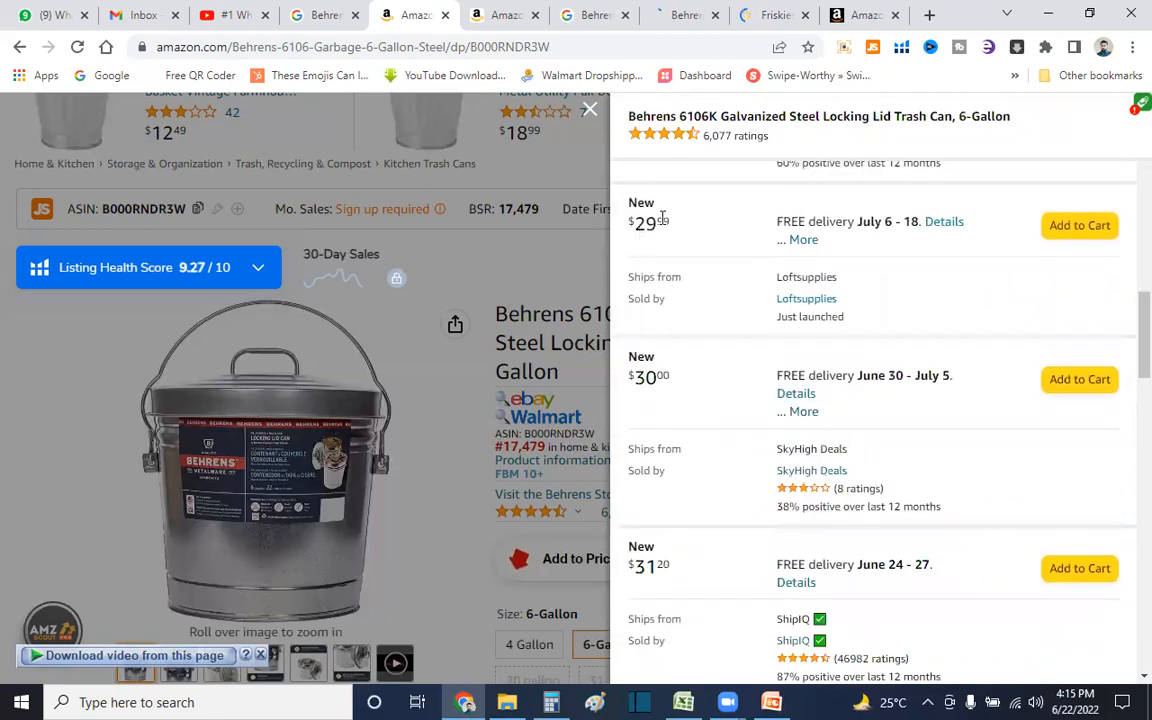
{"action": "scroll", "coordinate": [666, 340], "scroll_direction": "down", "scroll_amount": 3}
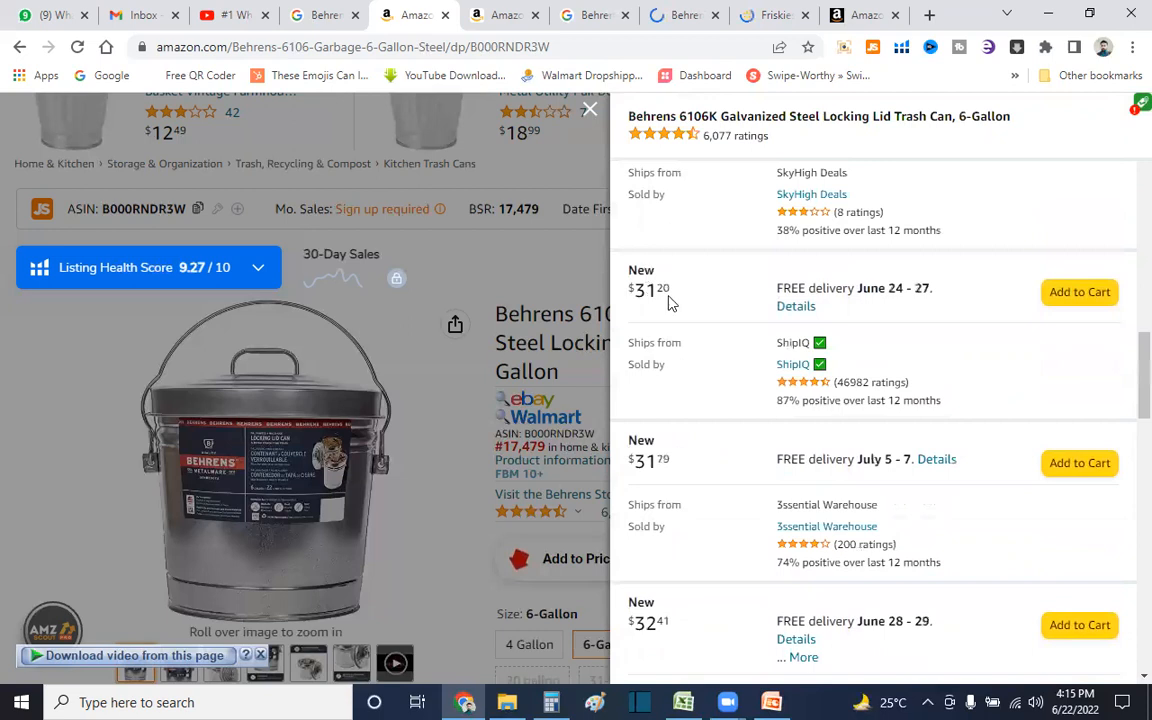
{"action": "scroll", "coordinate": [673, 357], "scroll_direction": "down", "scroll_amount": 6}
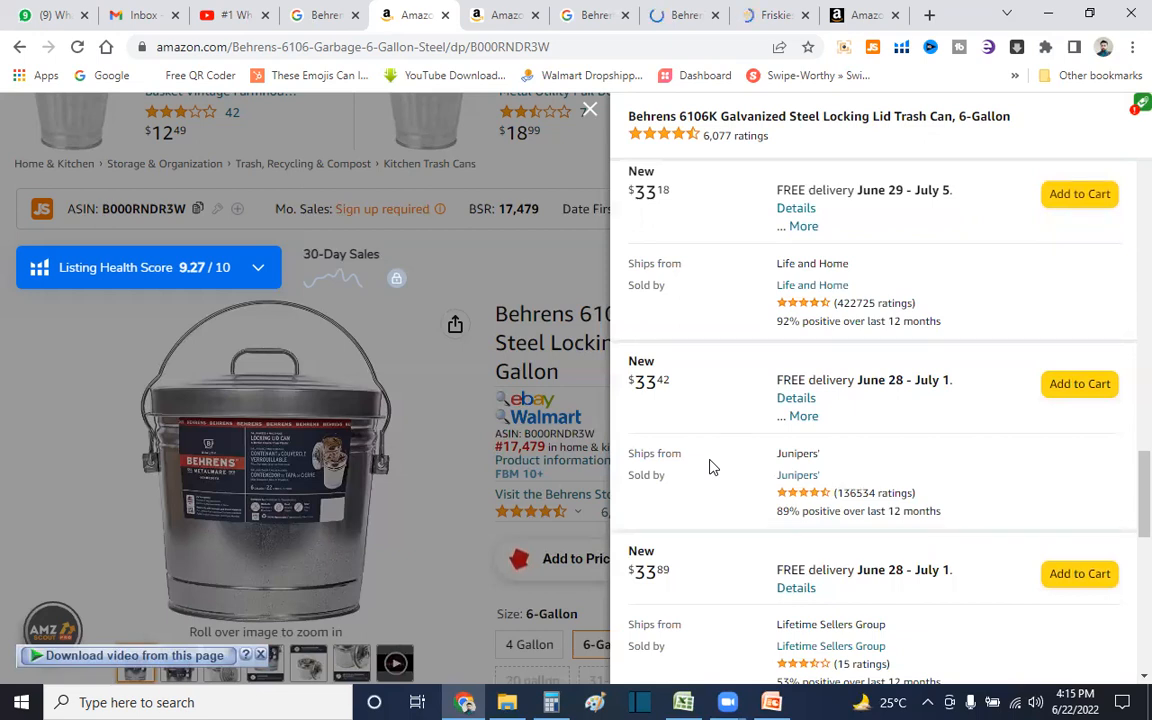
Find and select the lowest new offer price, $27.30, at the top of the list.
{"action": "scroll", "coordinate": [712, 467], "scroll_direction": "up", "scroll_amount": 5}
{"action": "scroll", "coordinate": [712, 467], "scroll_direction": "up", "scroll_amount": 4}
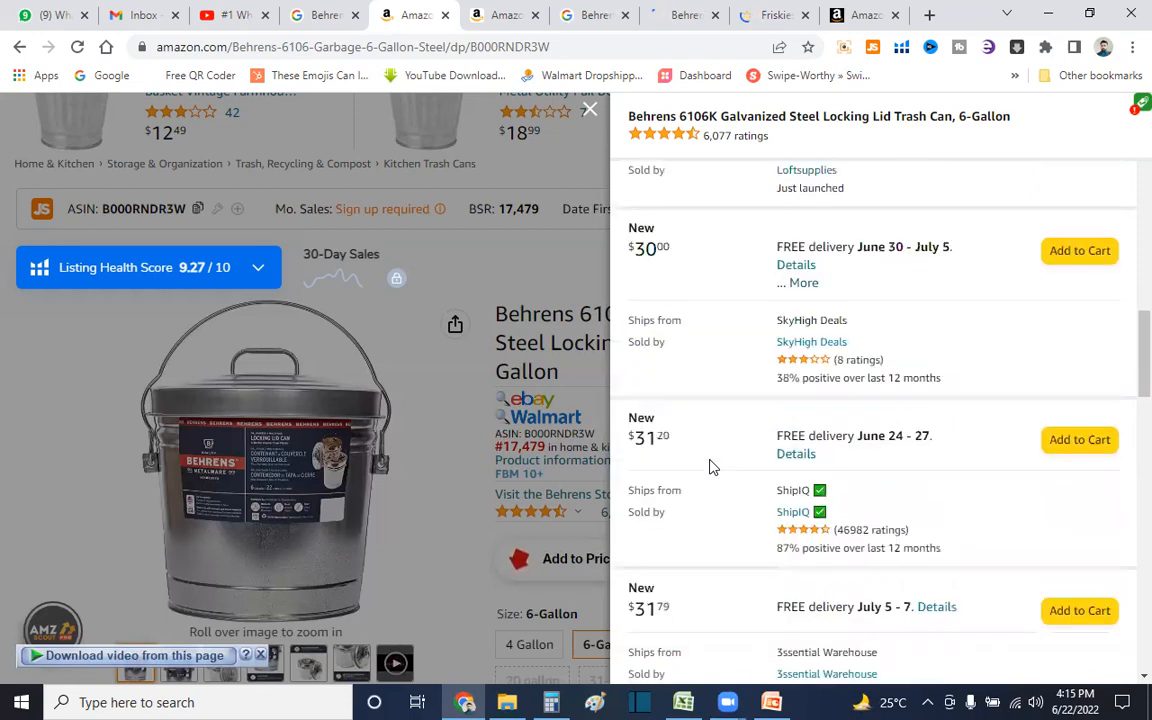
{"action": "scroll", "coordinate": [712, 467], "scroll_direction": "up", "scroll_amount": 5}
{"action": "scroll", "coordinate": [712, 467], "scroll_direction": "up", "scroll_amount": 3}
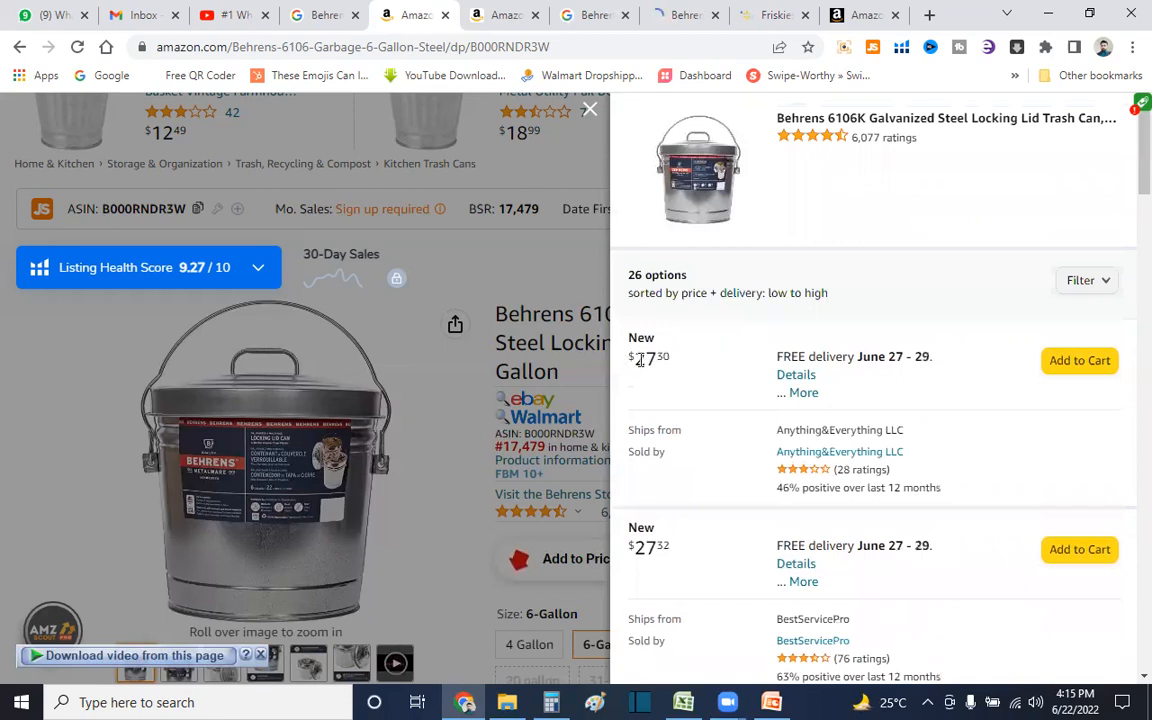
{"action": "double_click", "coordinate": [687, 375]}
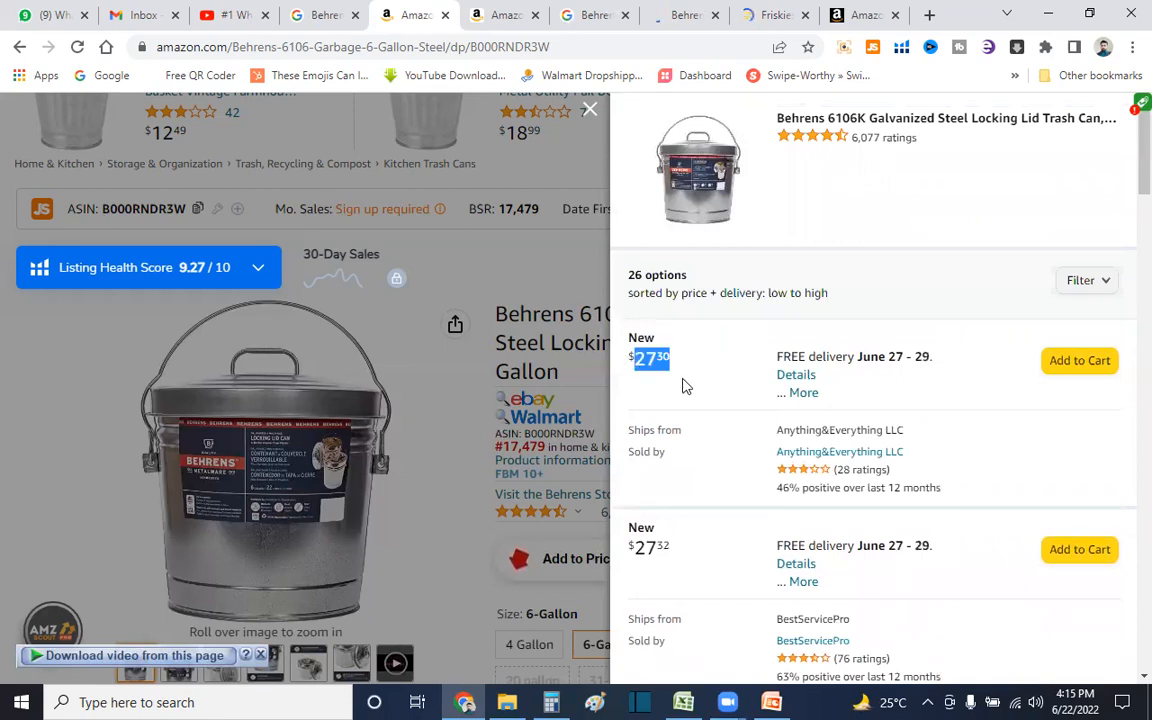
{"action": "left_click", "coordinate": [683, 386]}
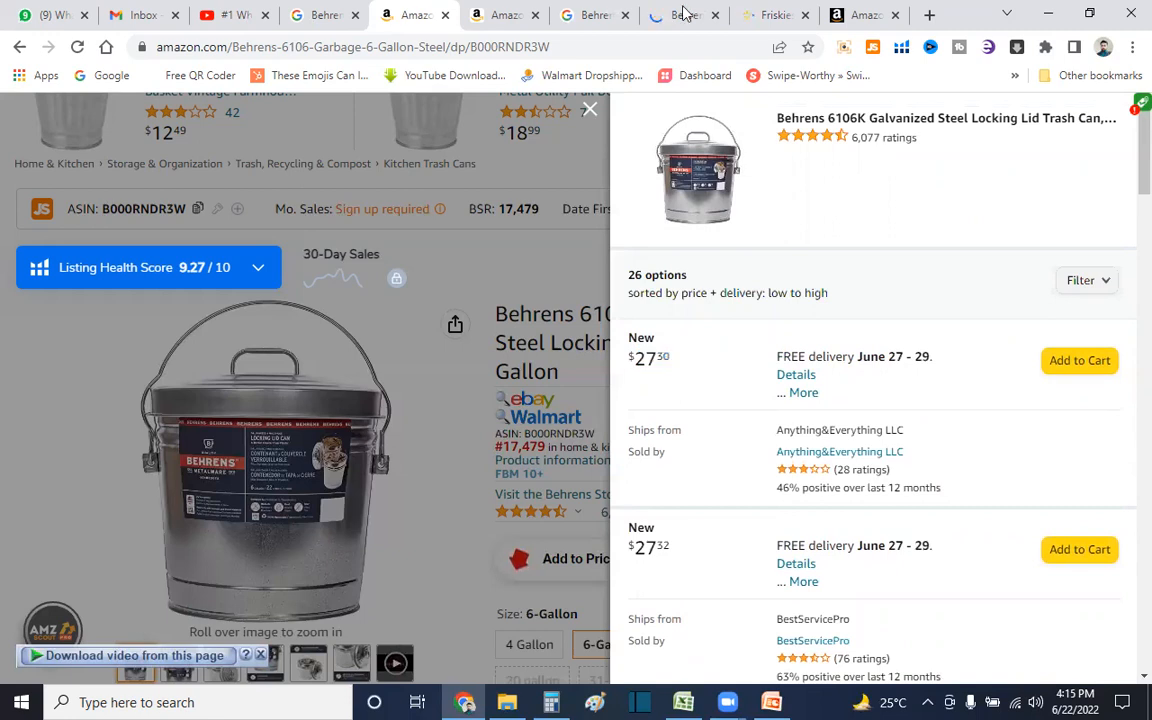
Look over the Walmart and Amazon Behrens can tabs, then return to the DS Product Hunting sheet.
{"action": "left_click", "coordinate": [685, 18]}
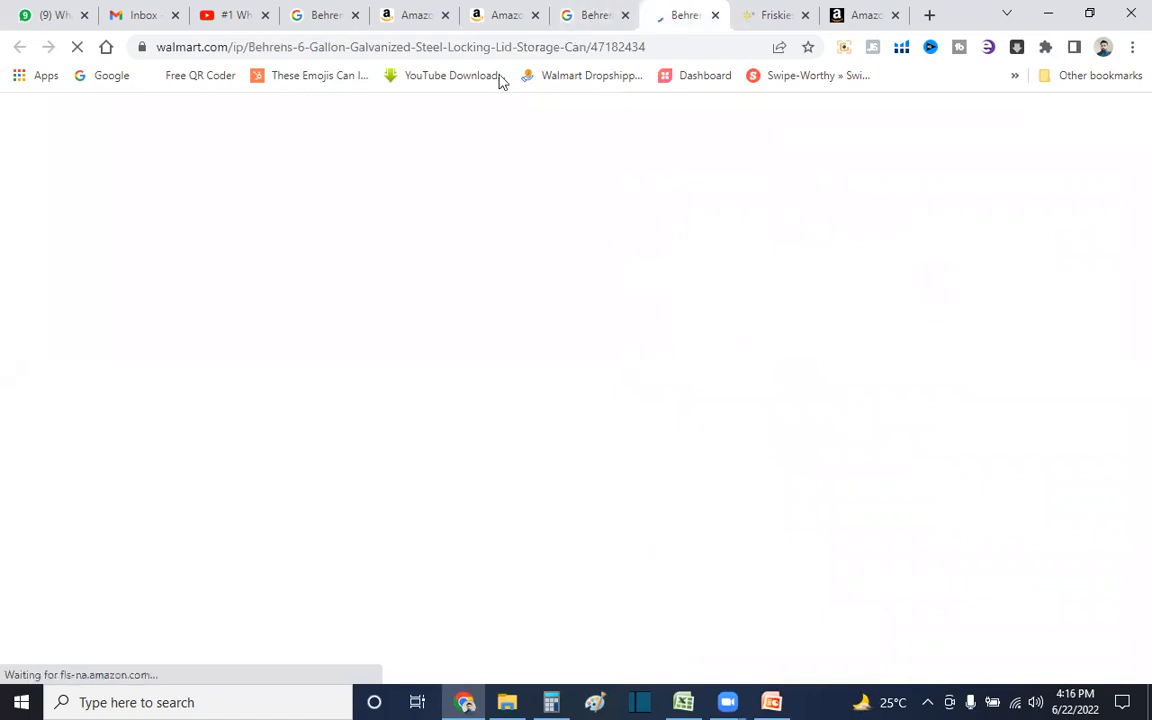
{"action": "left_click", "coordinate": [424, 10]}
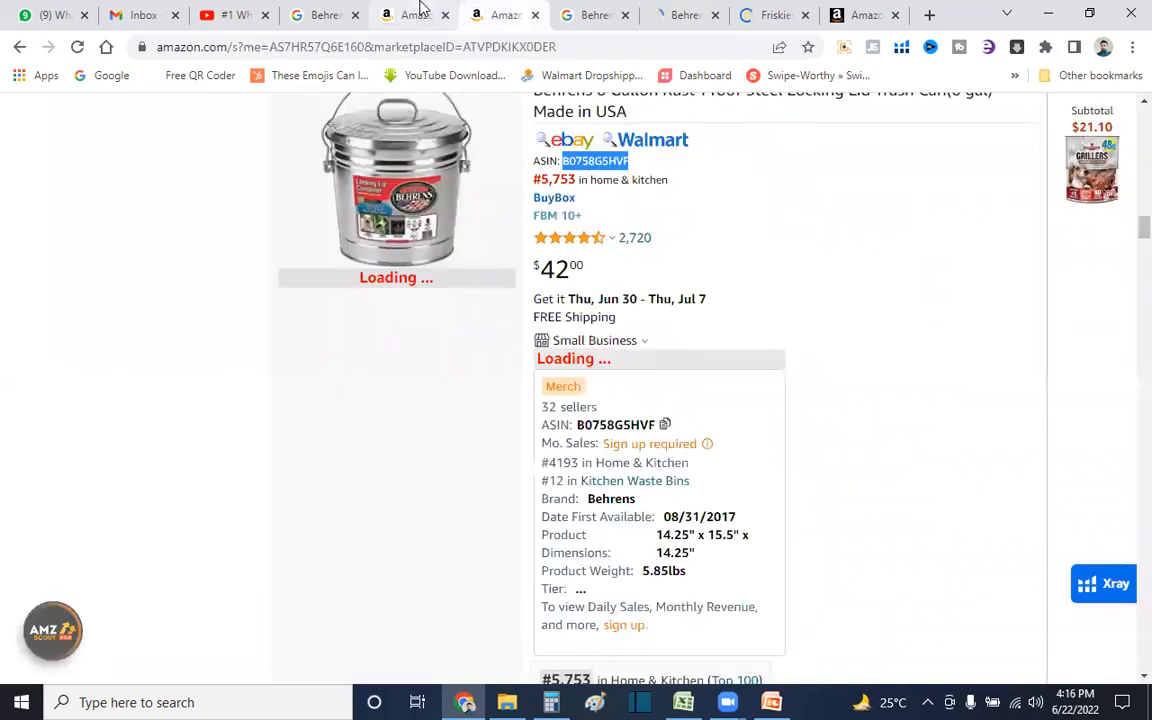
{"action": "left_click", "coordinate": [422, 8]}
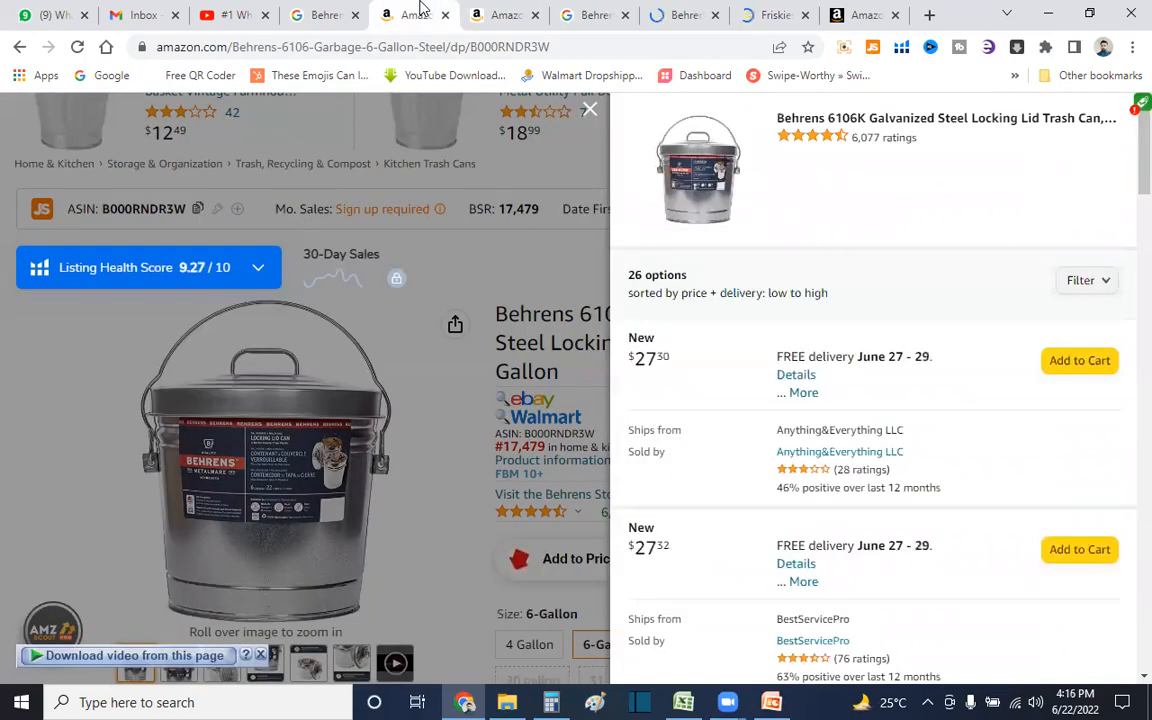
{"action": "left_click", "coordinate": [683, 702]}
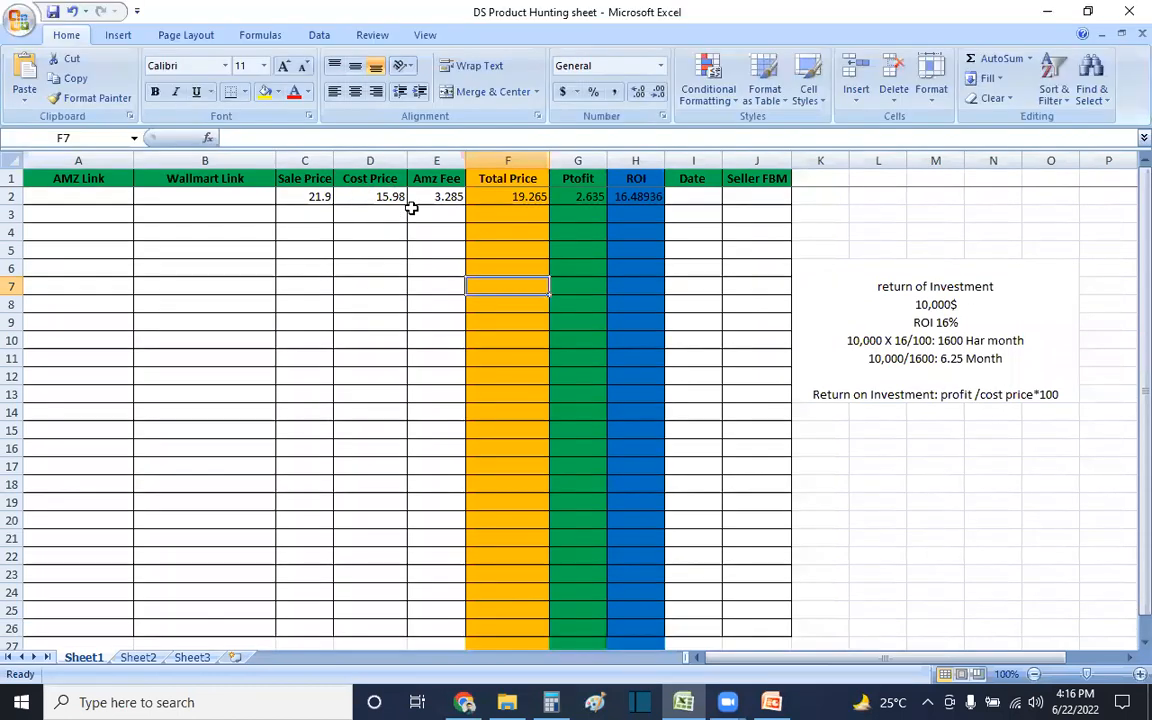
Enter 27.30 as the Behrens can's sale price in C3, then go back to the Amazon offers.
{"action": "left_click", "coordinate": [305, 212]}
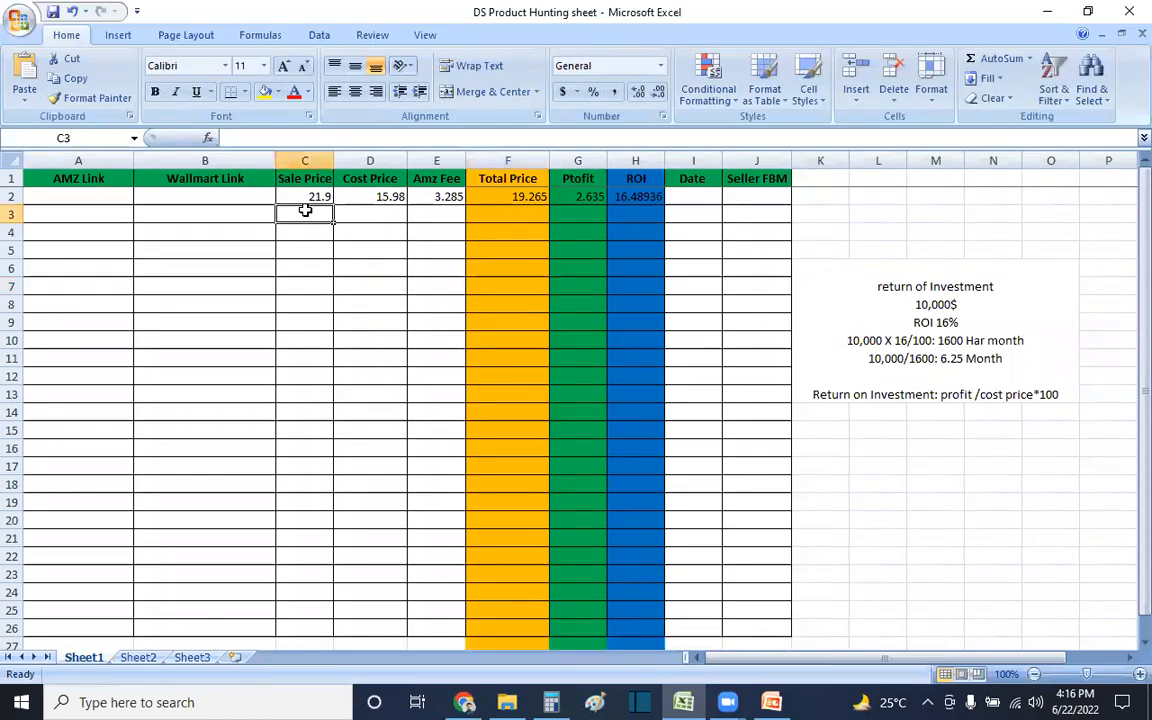
{"action": "type", "text": "2"}
{"action": "type", "text": "7,"}
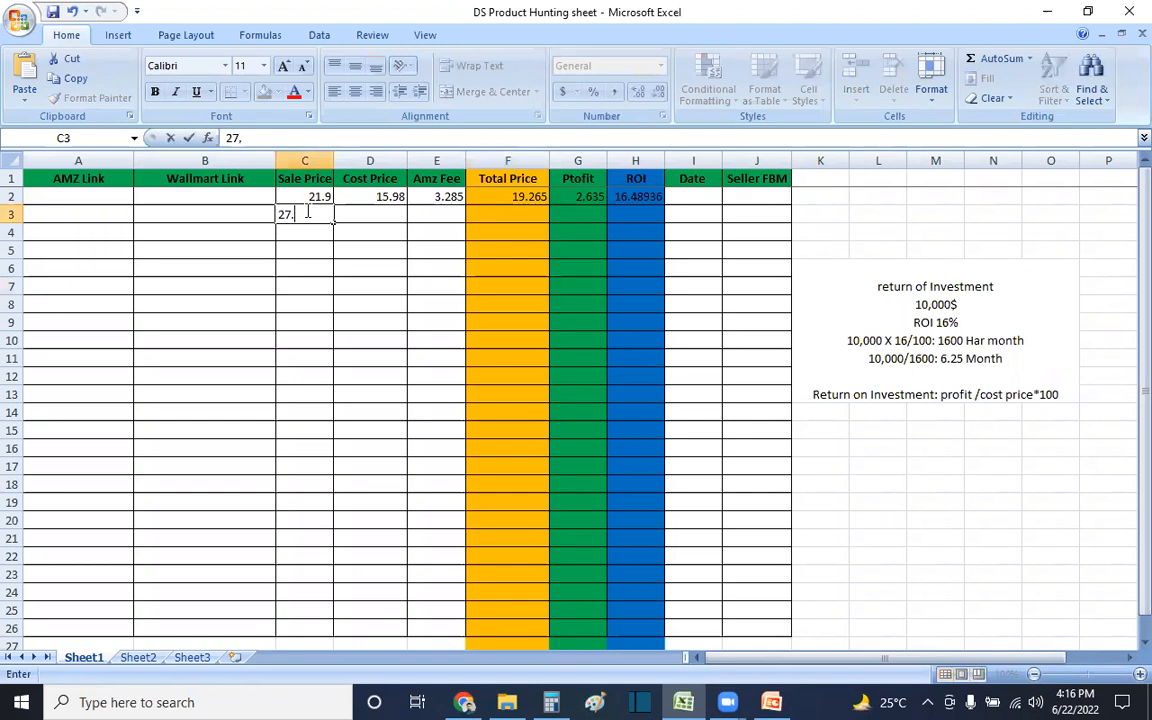
{"action": "type", "text": "30"}
{"action": "left_click", "coordinate": [466, 702]}
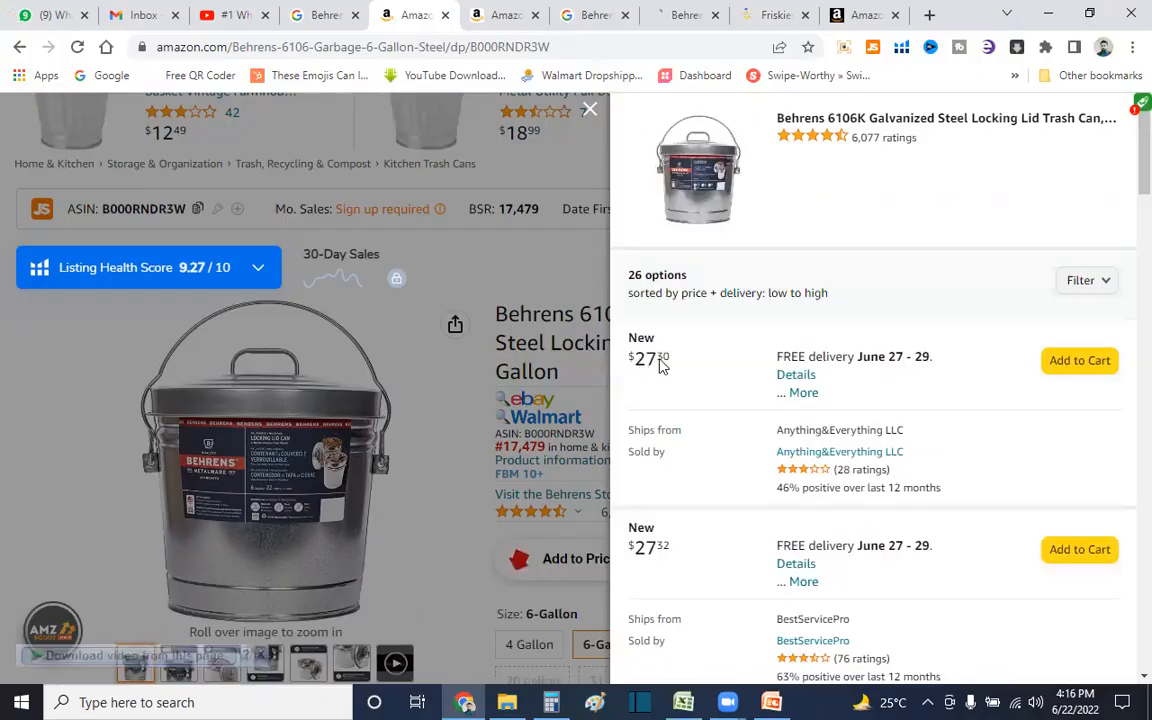
{"action": "left_click", "coordinate": [771, 702]}
{"action": "left_click", "coordinate": [683, 702]}
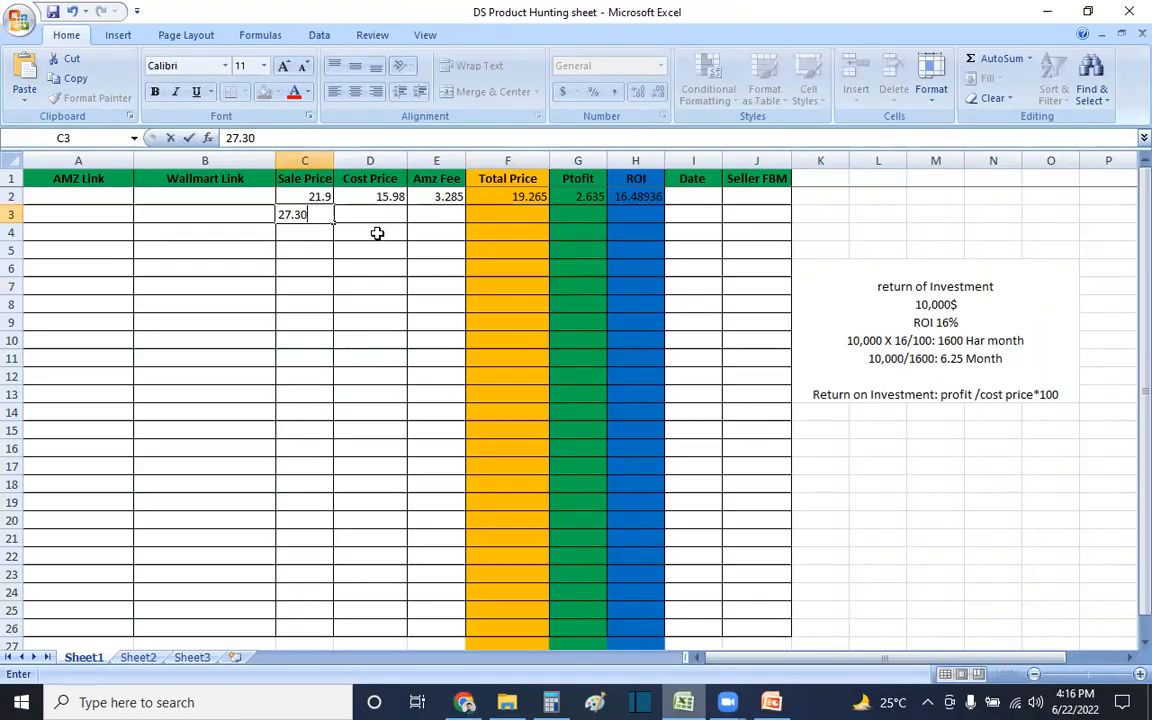
{"action": "left_click", "coordinate": [372, 216]}
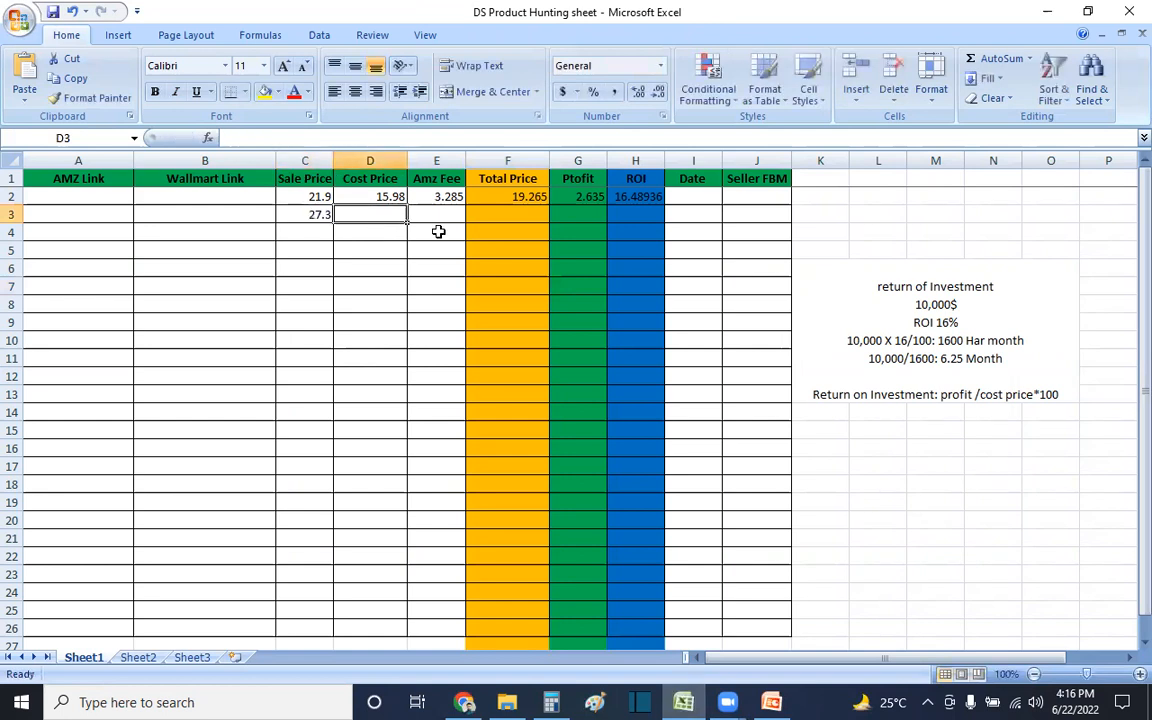
{"action": "left_click", "coordinate": [463, 702]}
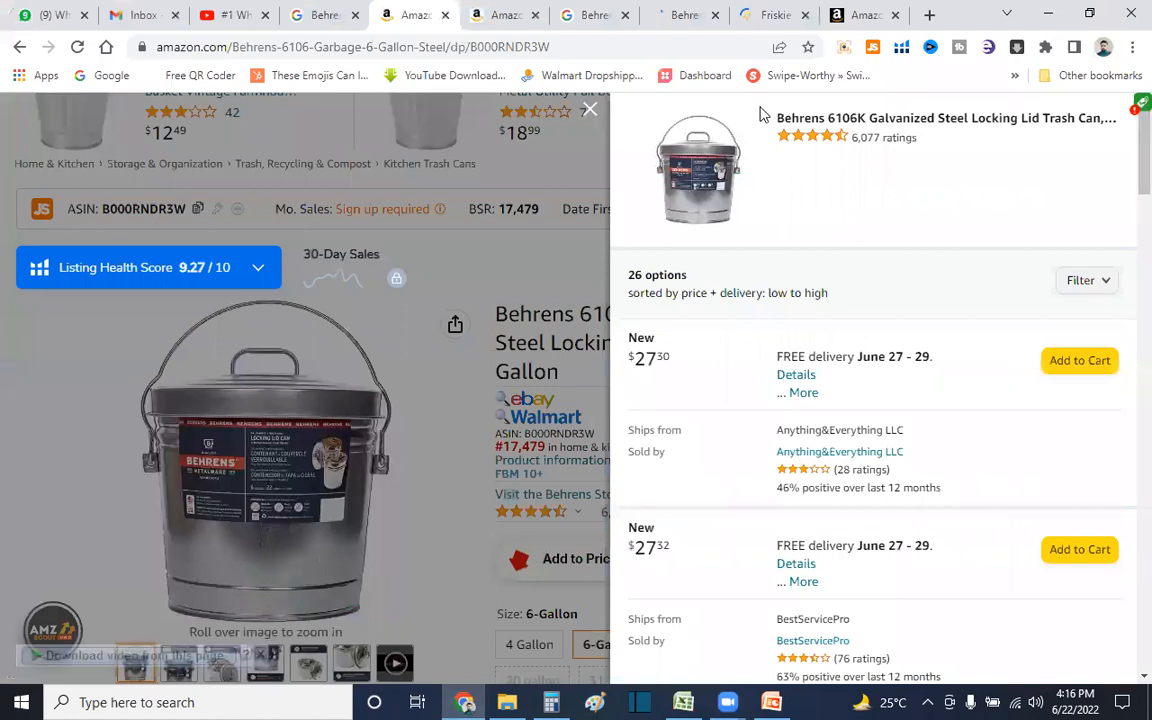
Bring up the Walmart Behrens storage can listing at $18.98 and dismiss the best-price popup.
{"action": "left_click", "coordinate": [770, 15]}
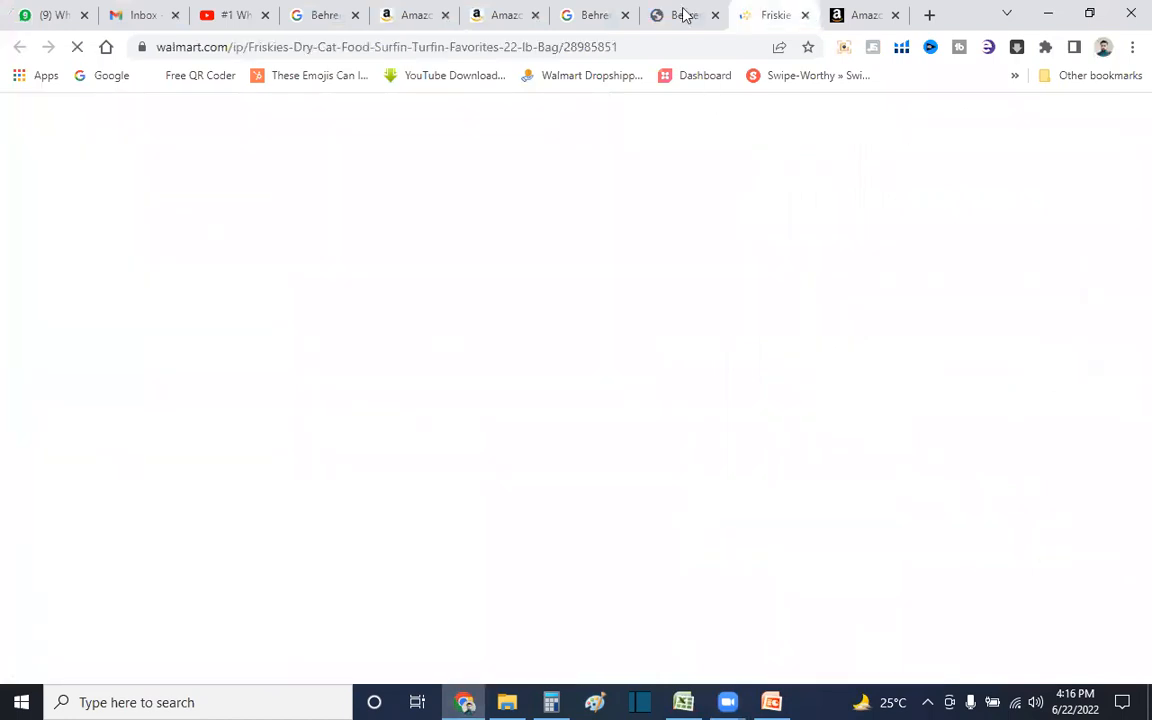
{"action": "left_click", "coordinate": [684, 14]}
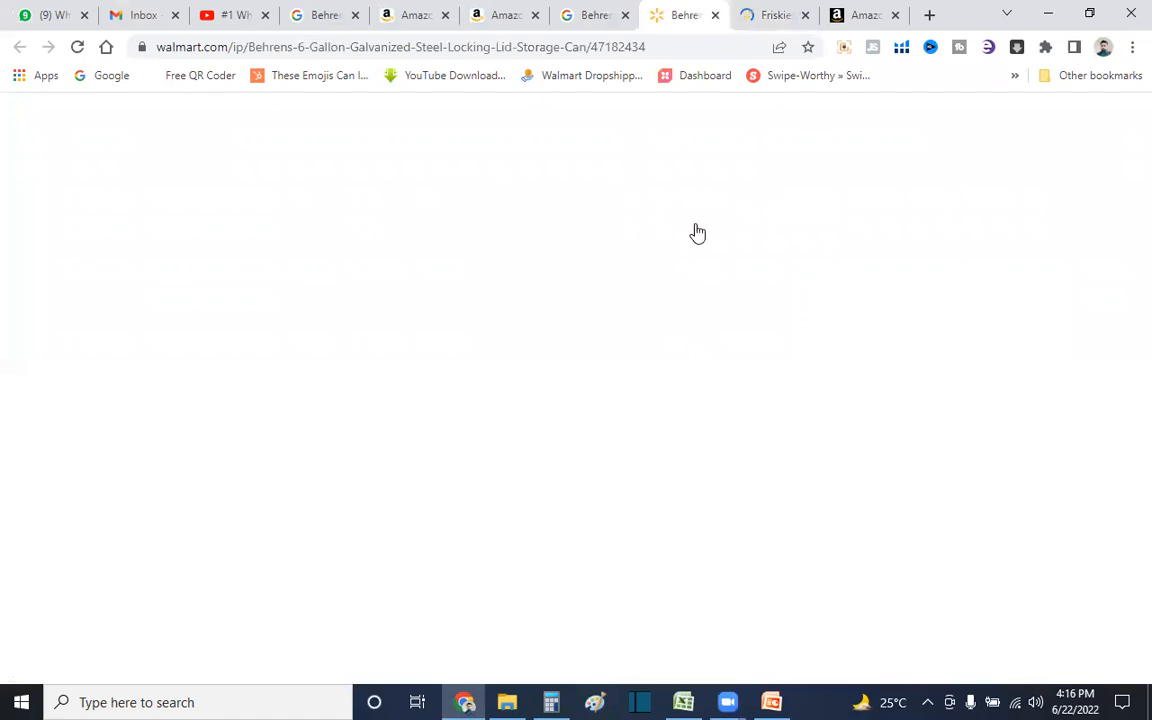
{"action": "key", "text": "ctrl+Tab"}
{"action": "left_click", "coordinate": [686, 10]}
{"action": "key", "text": "ctrl+Tab"}
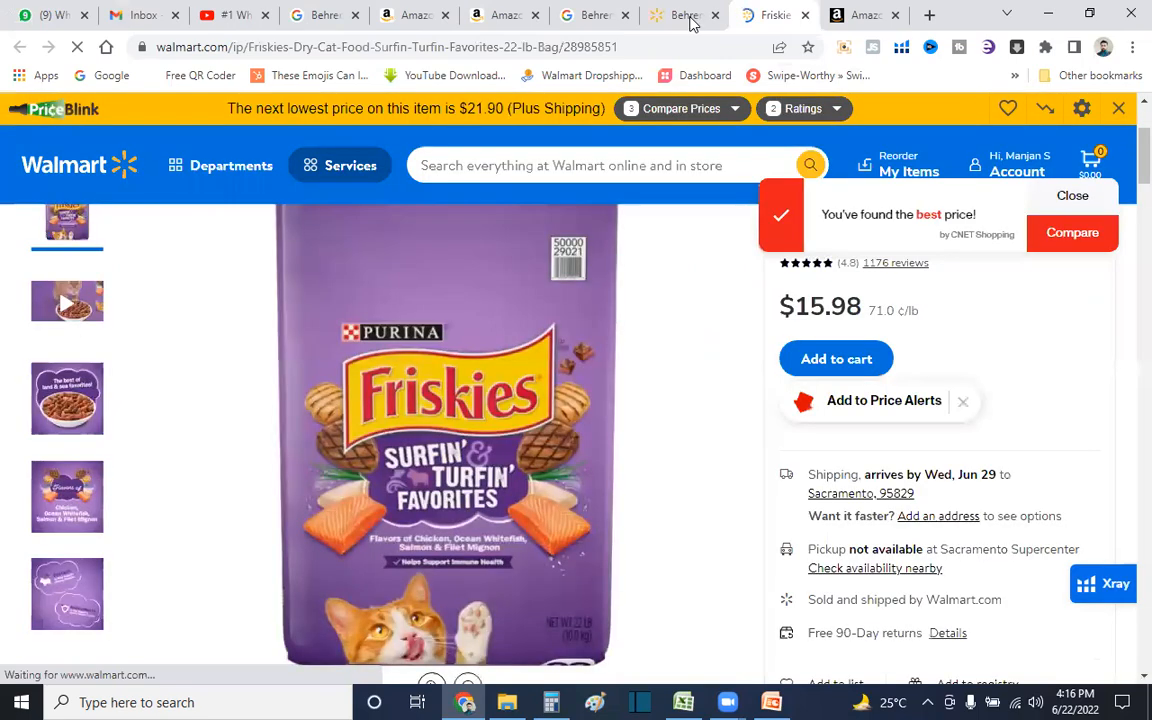
{"action": "left_click", "coordinate": [691, 18]}
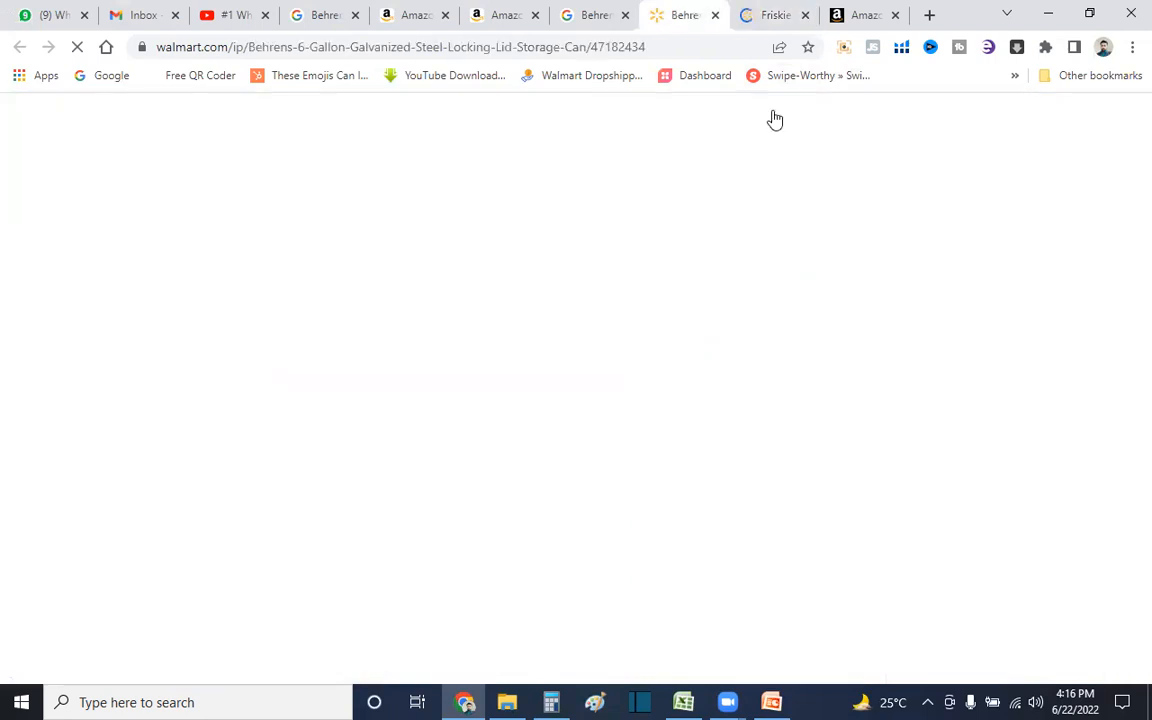
{"action": "scroll", "coordinate": [868, 478], "scroll_direction": "up", "scroll_amount": 3}
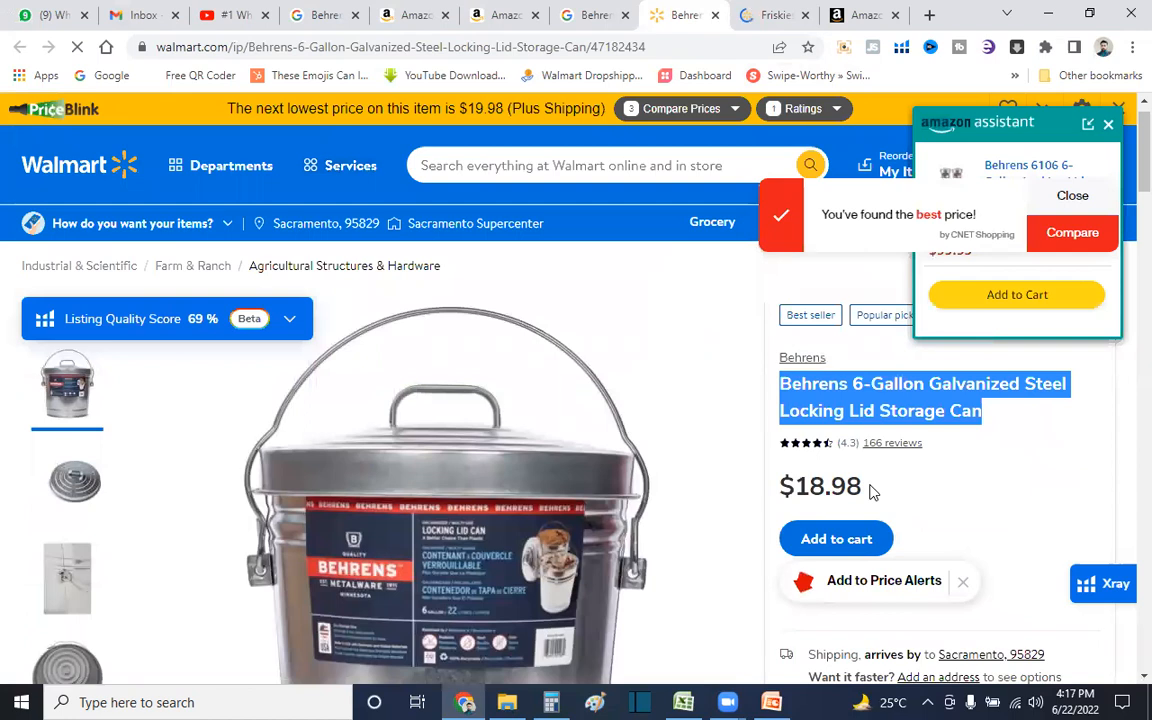
{"action": "left_click", "coordinate": [872, 489]}
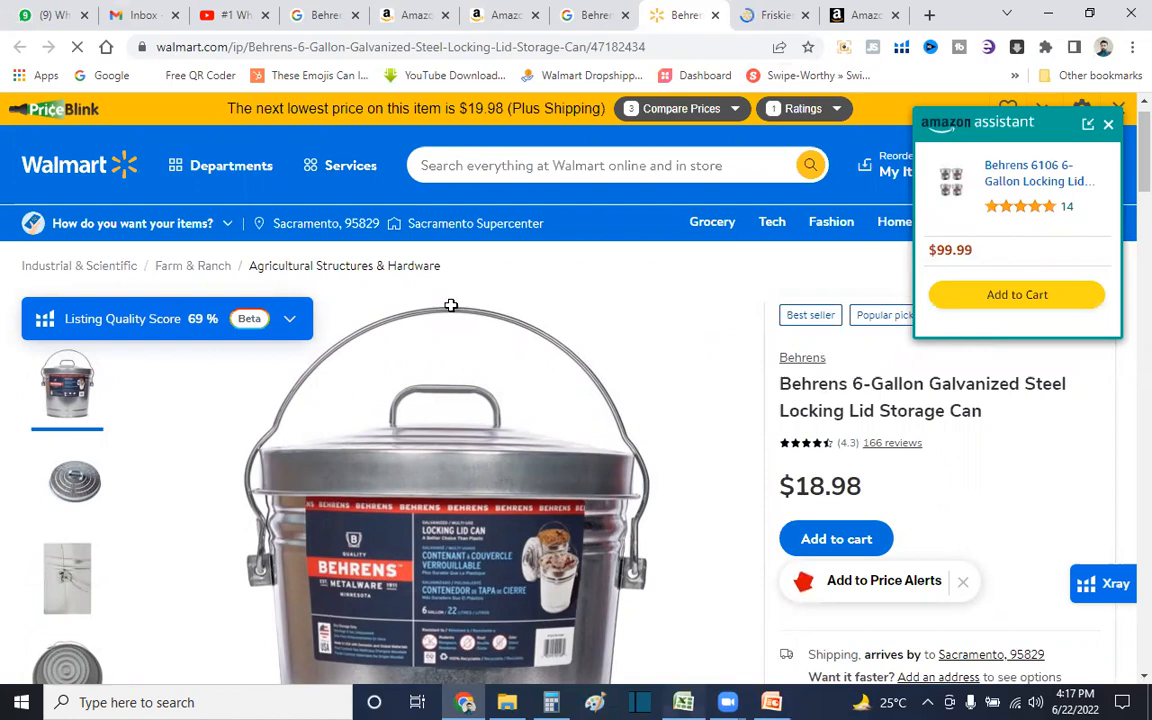
{"action": "key", "text": "alt+Tab"}
Enter 18.98 as the Behrens can's cost price in D3.
{"action": "type", "text": "1"}
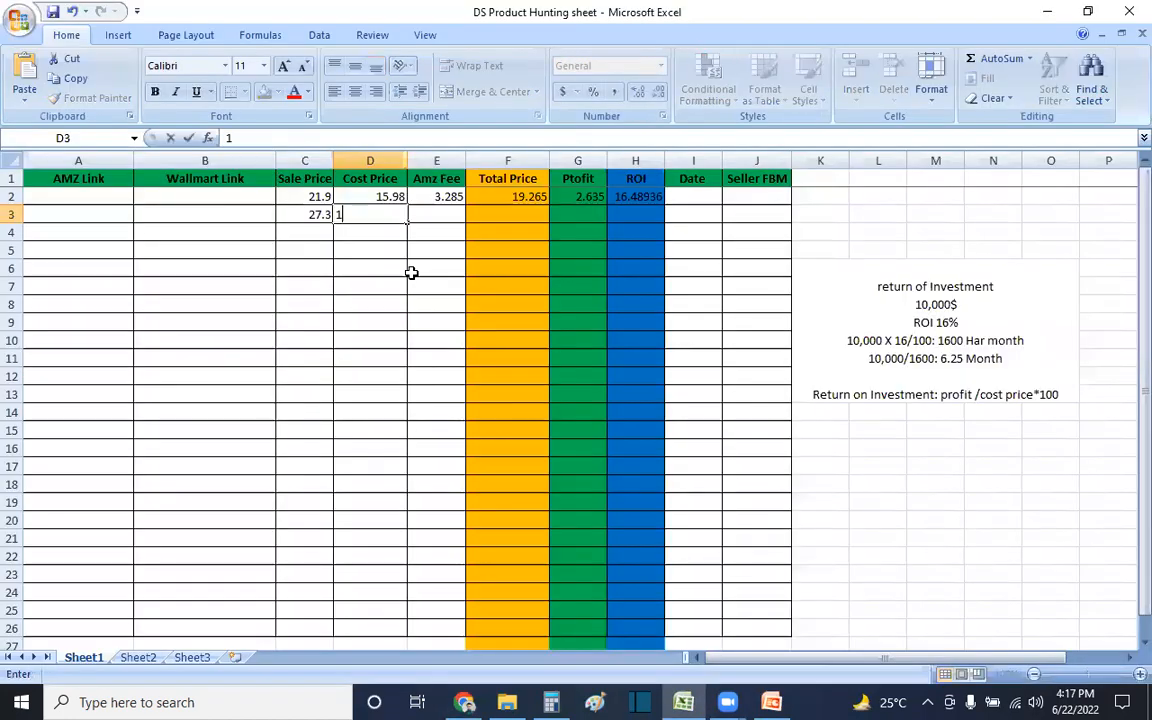
{"action": "type", "text": "8.98"}
{"action": "left_click", "coordinate": [493, 308]}
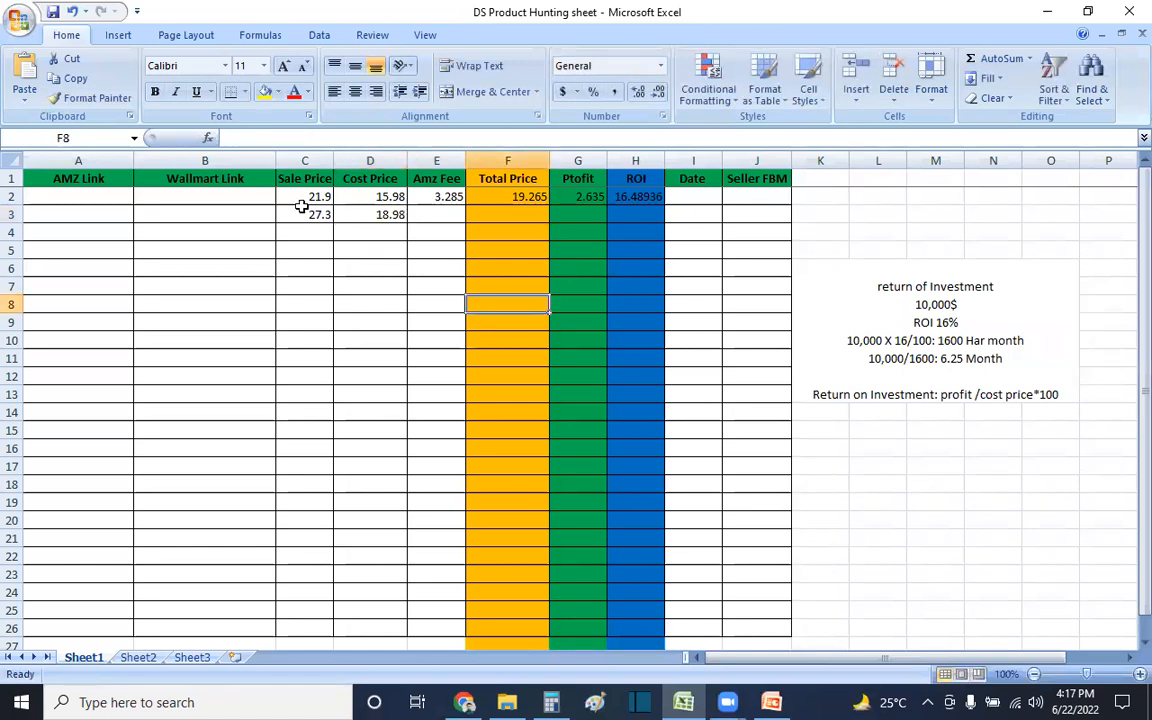
{"action": "left_click_drag", "start_coordinate": [306, 197], "coordinate": [651, 195]}
{"action": "left_click", "coordinate": [610, 345]}
Park C3:D3's 27.3 and 18.98 in C10:D10, then select row 2's prices and formulas through row 3.
{"action": "left_click_drag", "start_coordinate": [305, 215], "coordinate": [370, 215]}
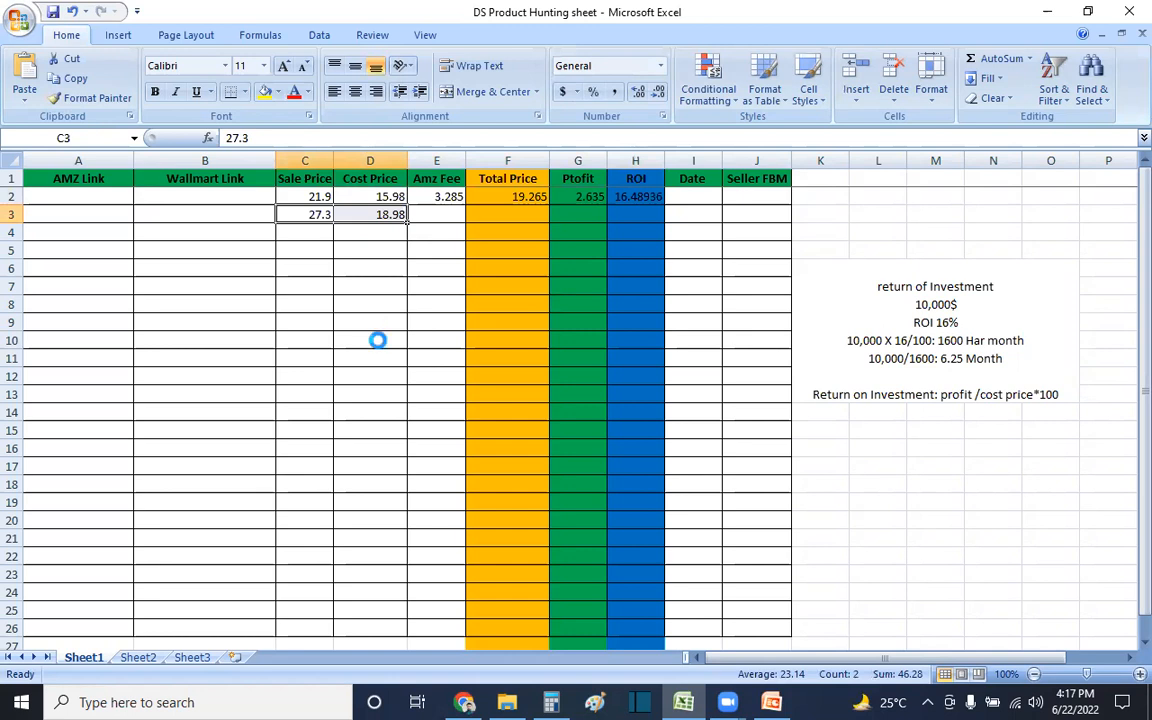
{"action": "key", "text": "ctrl+c"}
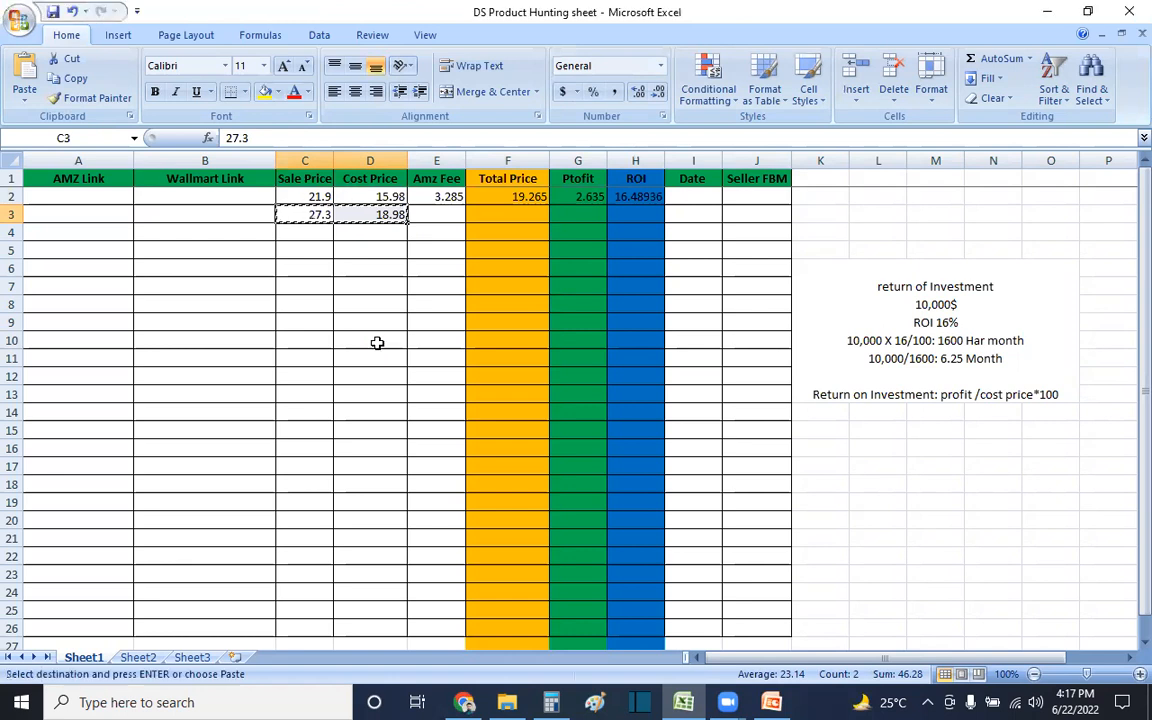
{"action": "left_click", "coordinate": [379, 340]}
{"action": "left_click_drag", "start_coordinate": [301, 339], "coordinate": [368, 350]}
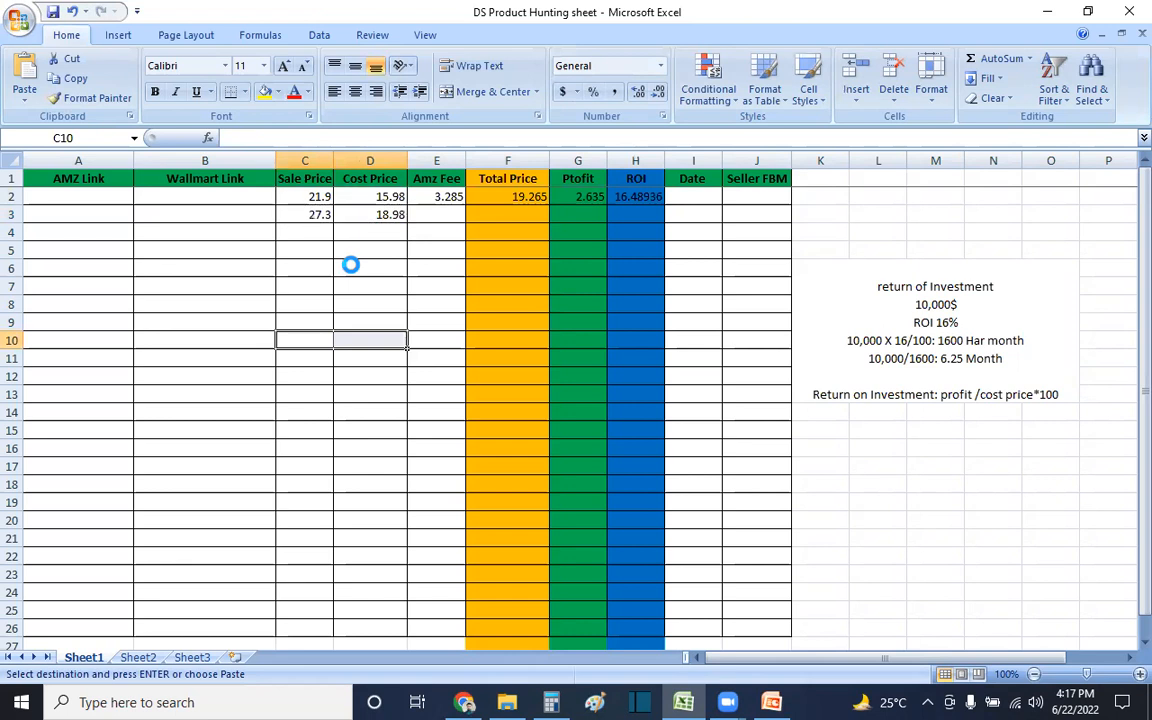
{"action": "key", "text": "ctrl+v"}
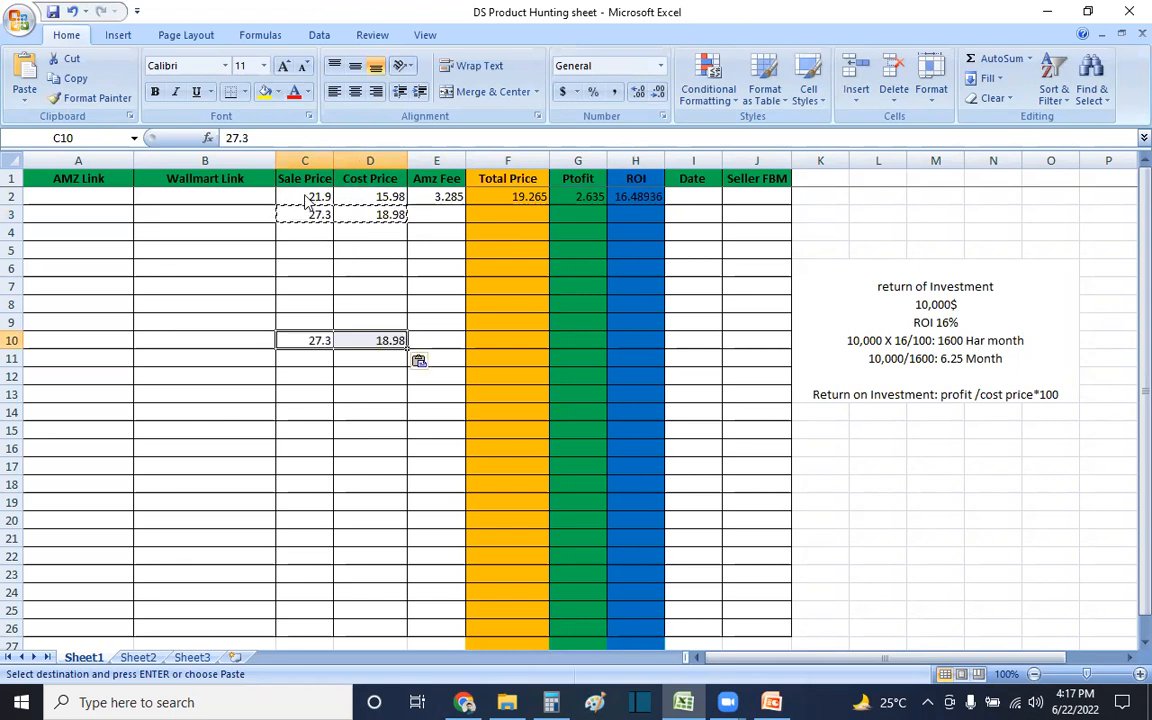
{"action": "left_click", "coordinate": [305, 197]}
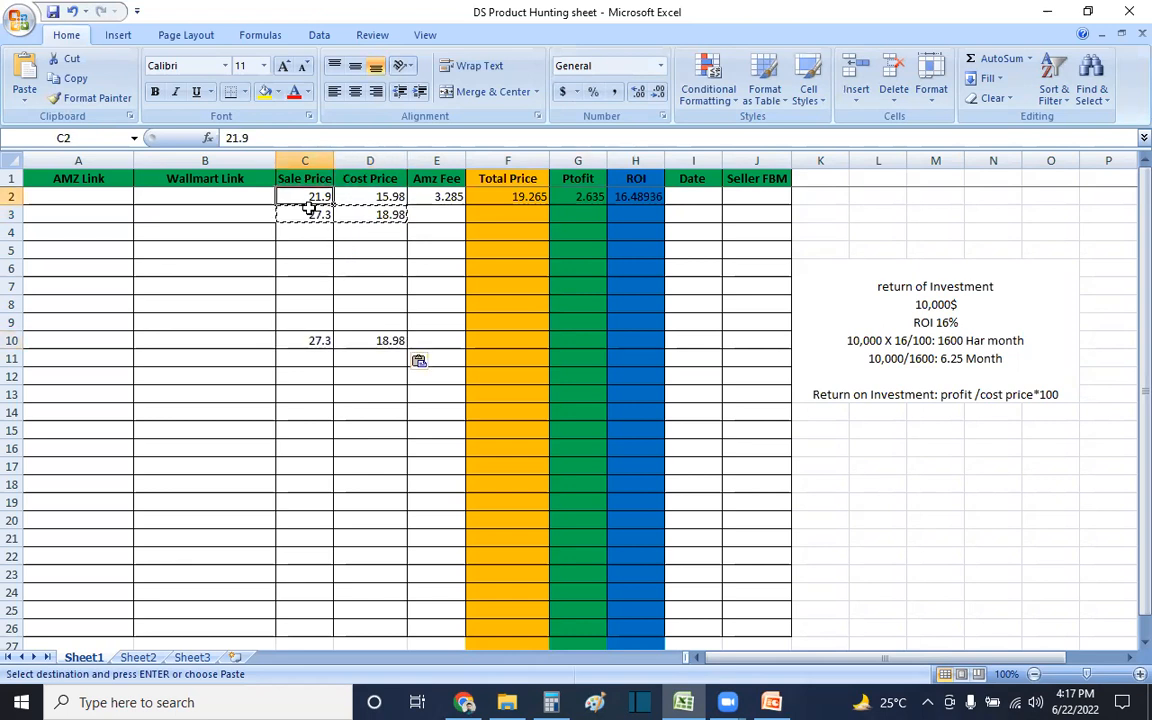
{"action": "left_click_drag", "start_coordinate": [305, 197], "coordinate": [661, 222]}
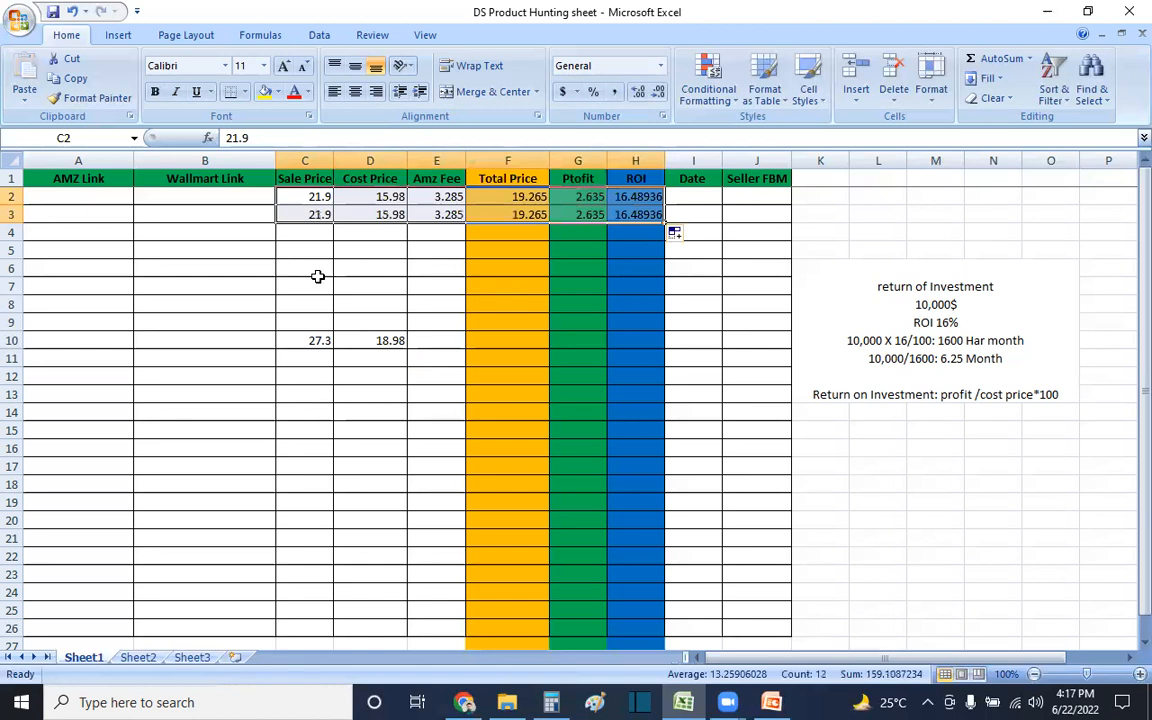
Enter 27.30 in C3 and 18.98 in D3, giving profit 4.225 and ROI 22.26027.
{"action": "left_click", "coordinate": [316, 215]}
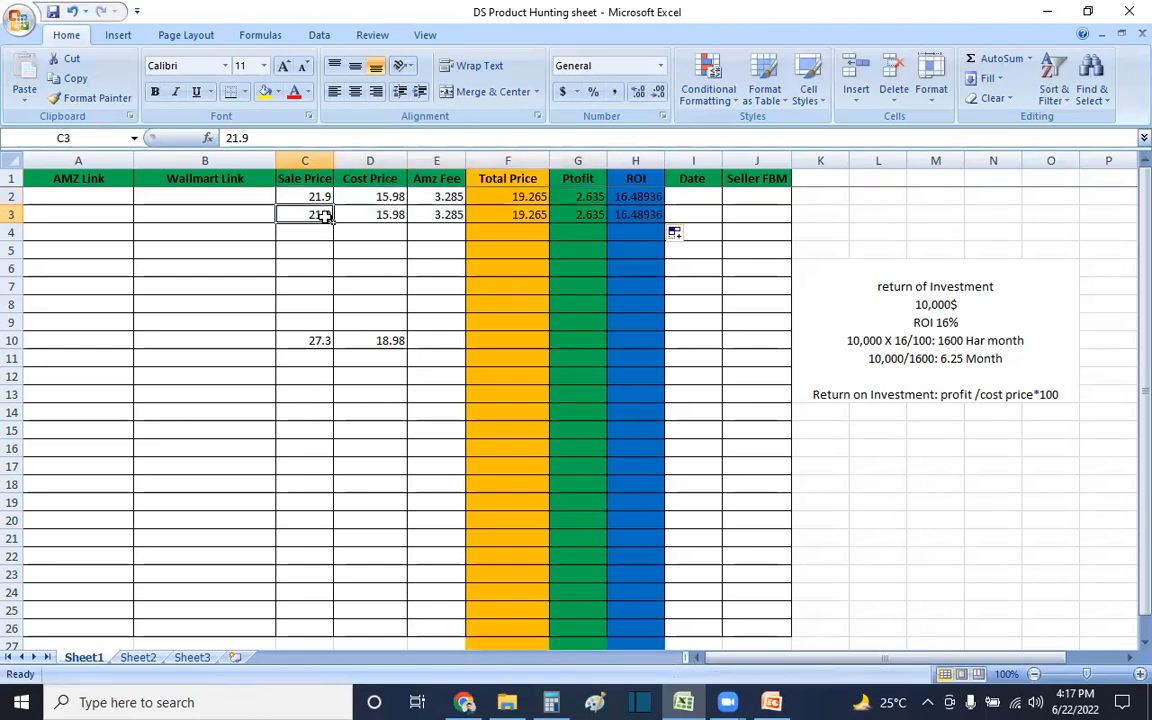
{"action": "type", "text": "27"}
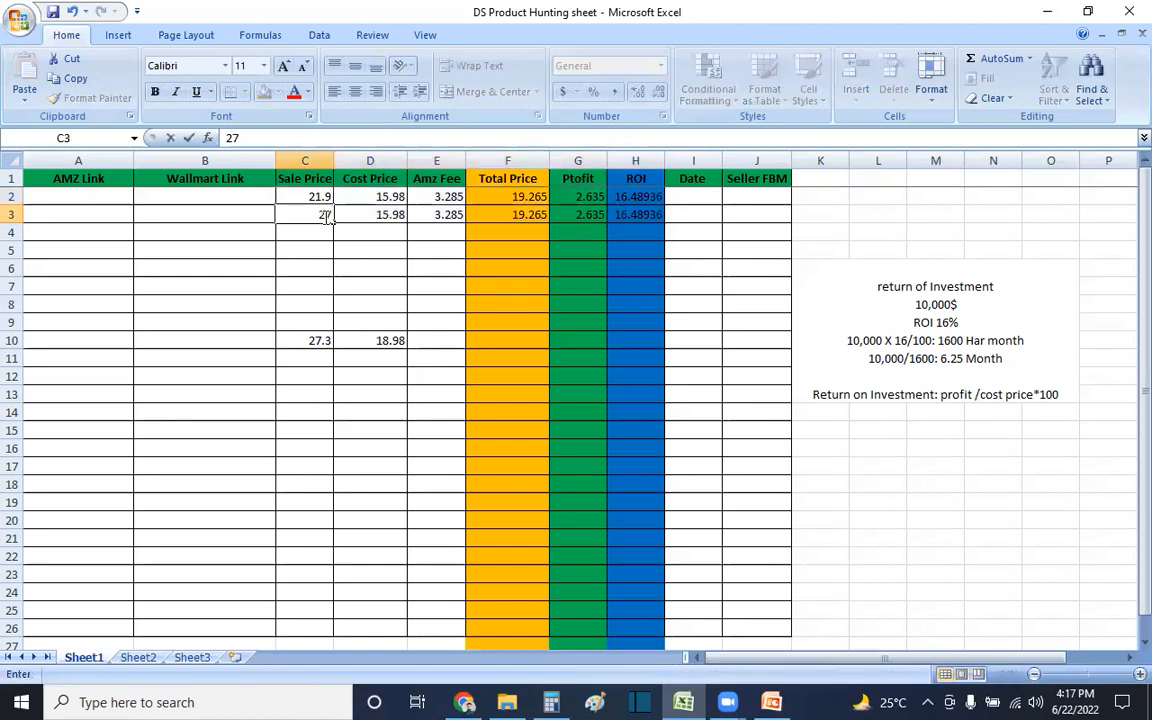
{"action": "type", "text": ".30"}
{"action": "left_click", "coordinate": [390, 216]}
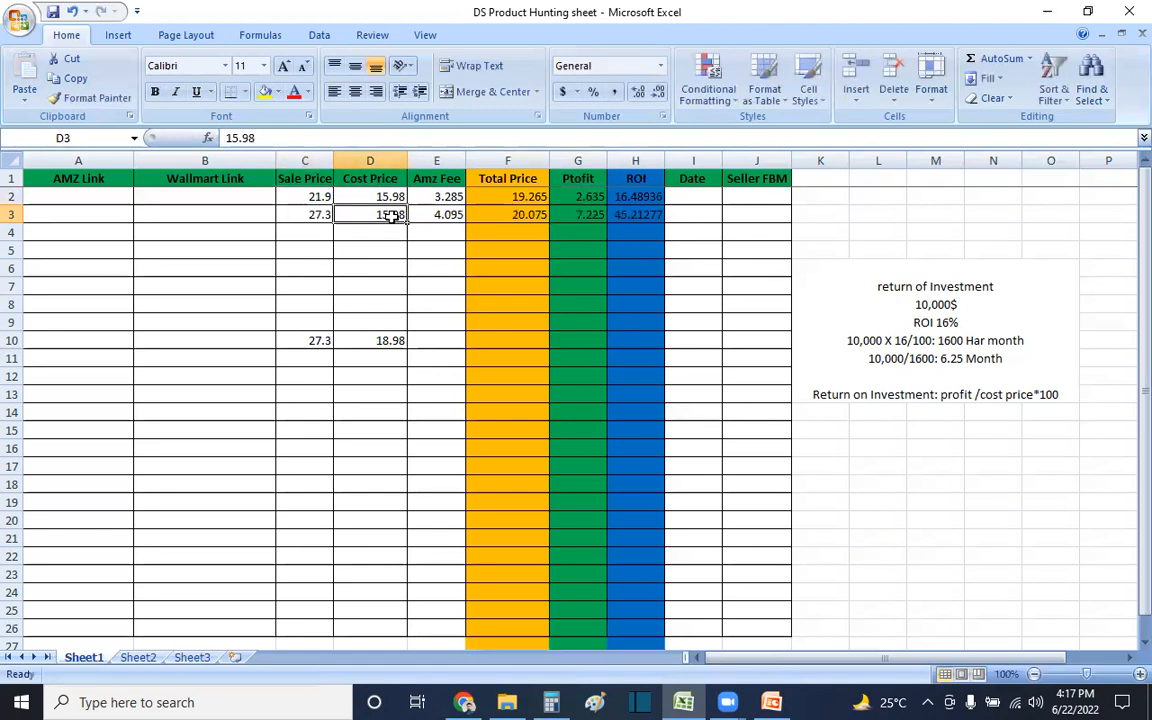
{"action": "type", "text": "18."}
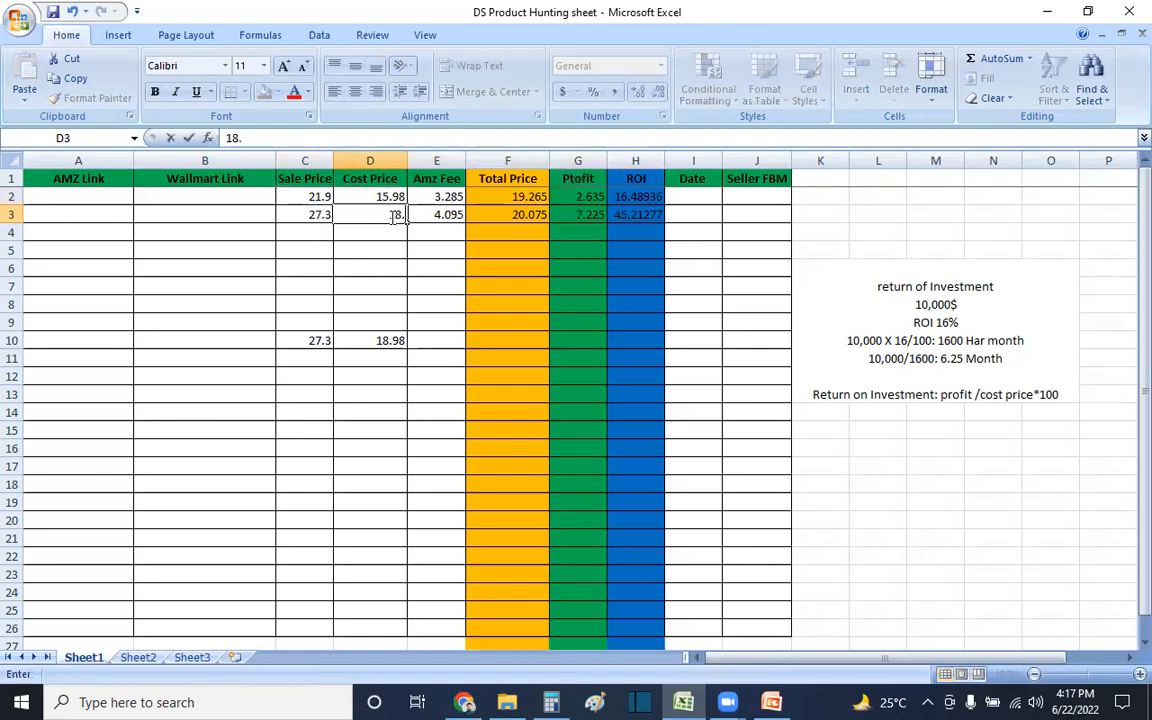
{"action": "type", "text": "98"}
{"action": "left_click", "coordinate": [480, 285]}
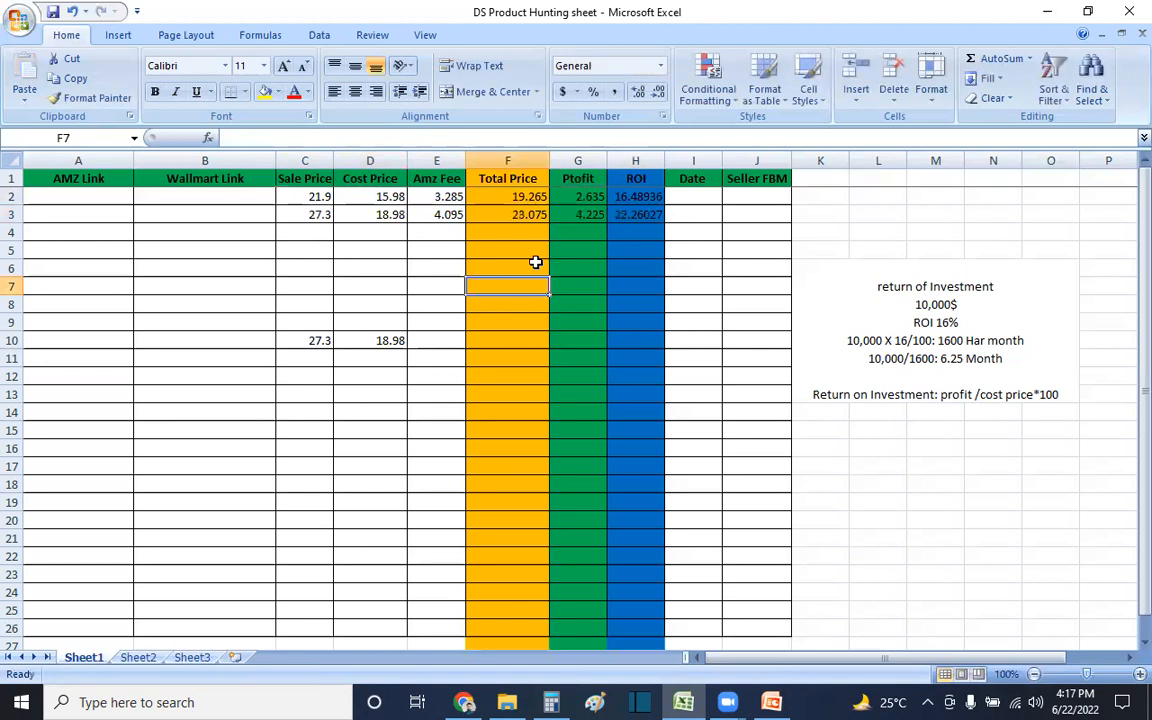
{"action": "left_click", "coordinate": [590, 216]}
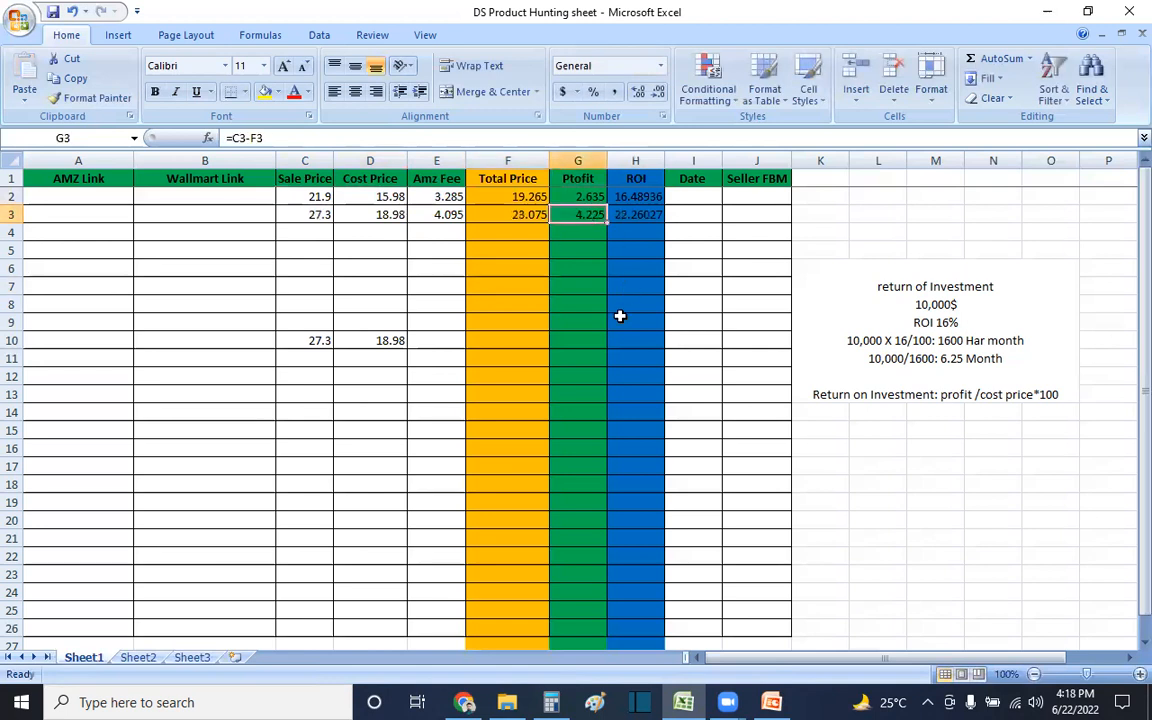
Delete the leftover 18.98 and 27.3 from D10 and C10.
{"action": "left_click", "coordinate": [397, 340]}
{"action": "key", "text": "Delete"}
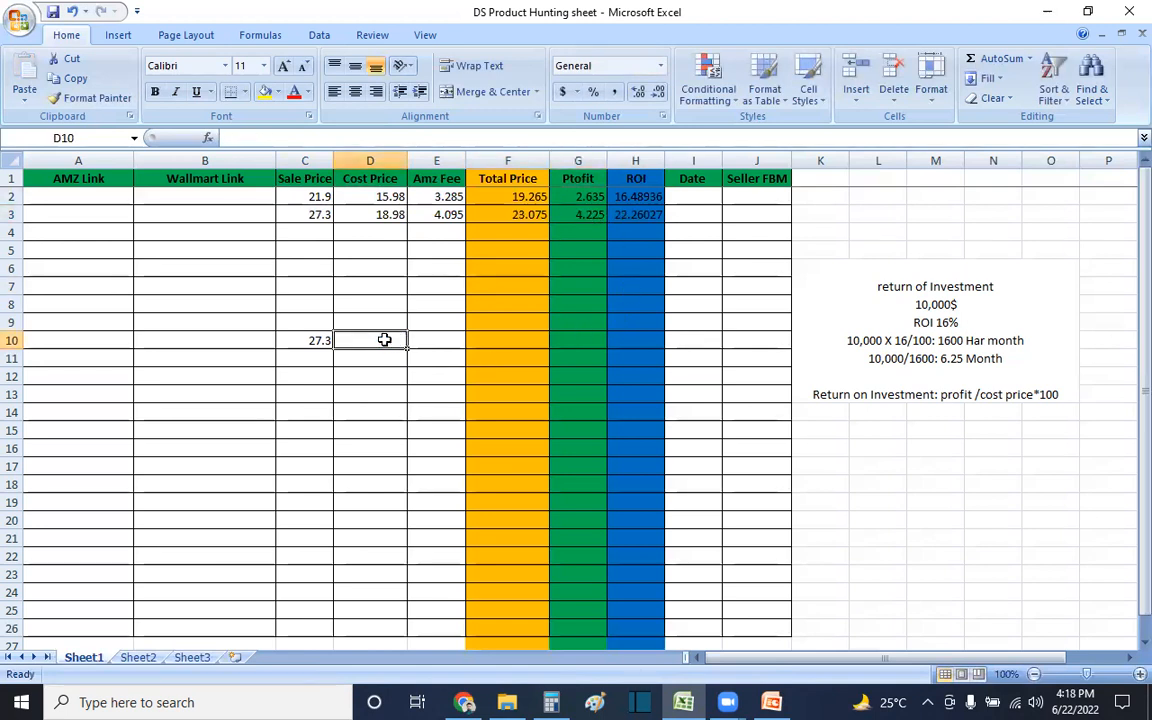
{"action": "left_click", "coordinate": [314, 340]}
{"action": "key", "text": "Delete"}
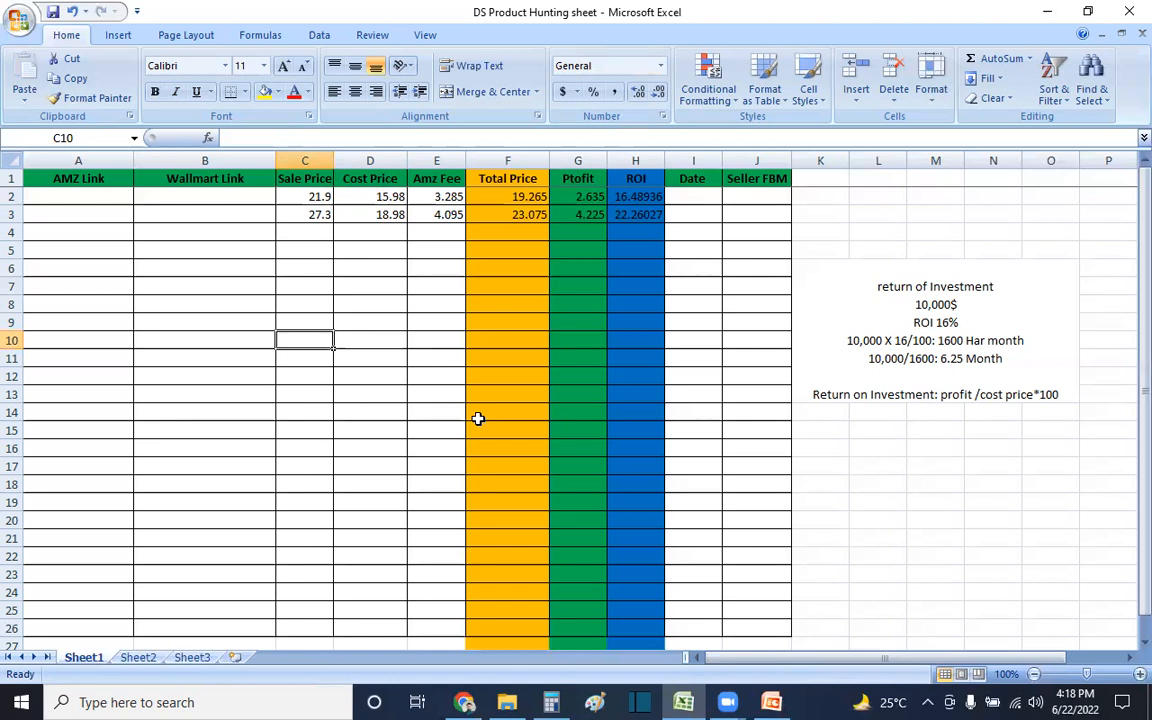
Compare row 3's =C3-F3 profit formula in G3 with row 2's in G2.
{"action": "left_click", "coordinate": [540, 303]}
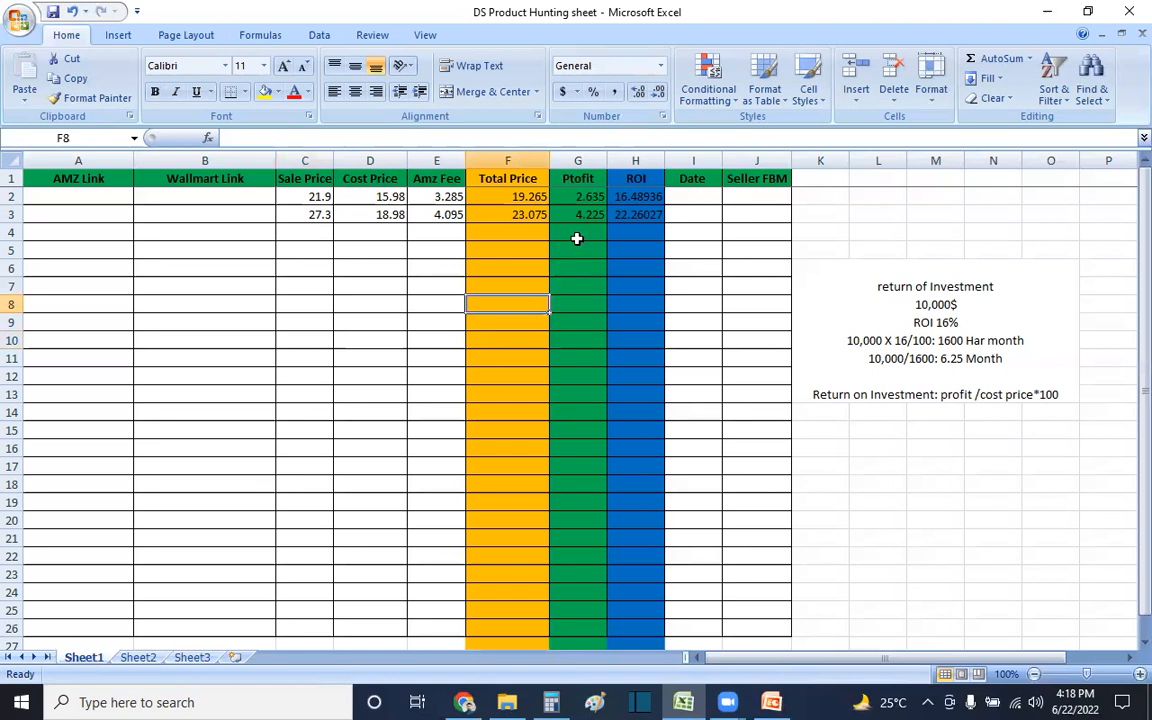
{"action": "left_click", "coordinate": [589, 230]}
{"action": "left_click", "coordinate": [598, 212]}
{"action": "left_click", "coordinate": [585, 193]}
{"action": "left_click", "coordinate": [579, 213]}
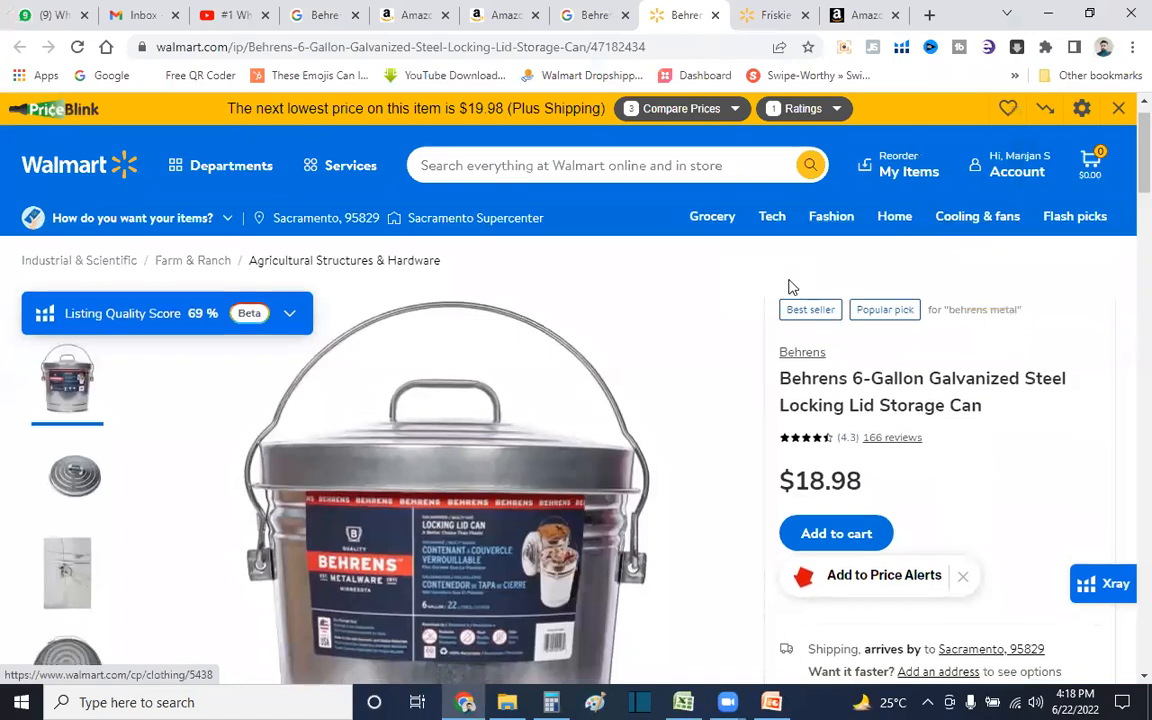
Go to the Amazon seller storefront and scroll through the listings, reviewing the Behrens trash can's AMZ panel.
{"action": "scroll", "coordinate": [617, 275], "scroll_direction": "down", "scroll_amount": 3}
{"action": "scroll", "coordinate": [612, 275], "scroll_direction": "up", "scroll_amount": 3}
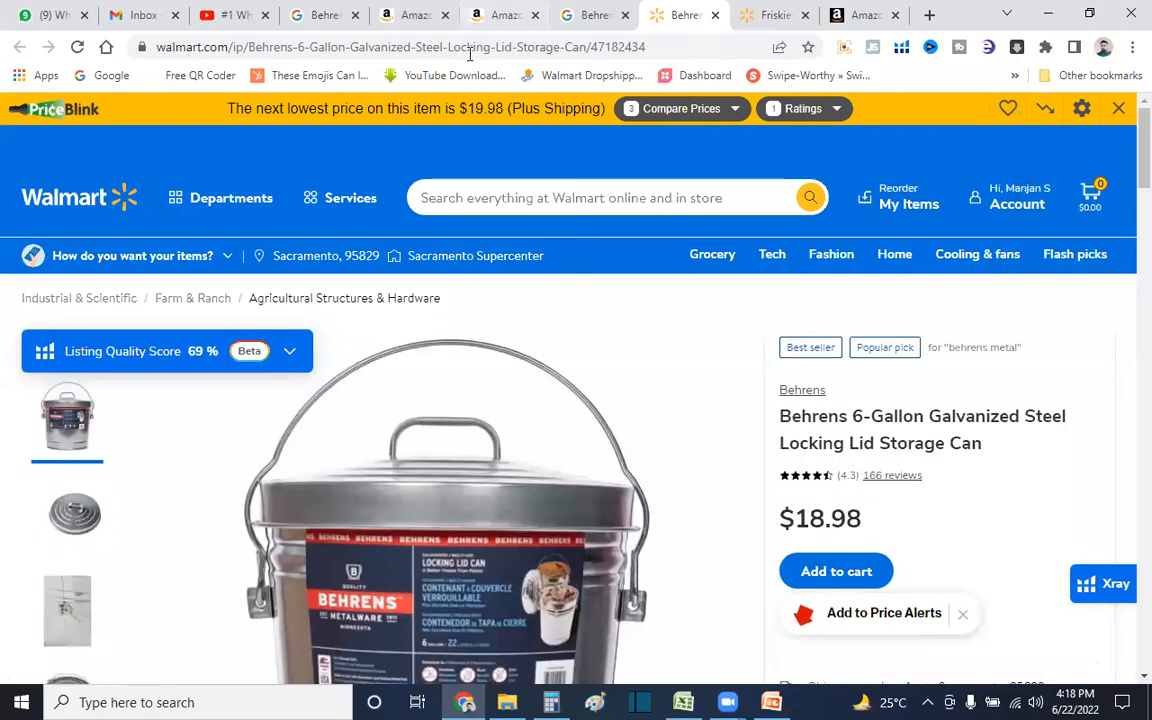
{"action": "left_click", "coordinate": [503, 15]}
{"action": "scroll", "coordinate": [505, 285], "scroll_direction": "up", "scroll_amount": 3}
{"action": "scroll", "coordinate": [509, 355], "scroll_direction": "down", "scroll_amount": 3}
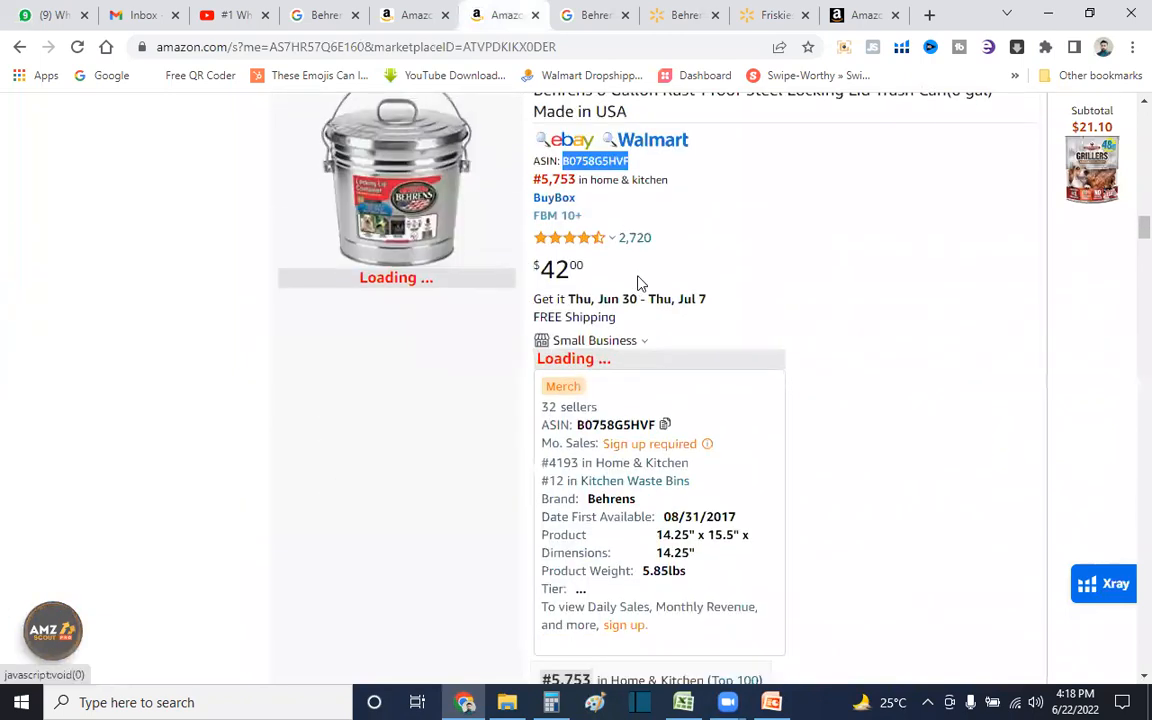
{"action": "scroll", "coordinate": [640, 283], "scroll_direction": "up", "scroll_amount": 6}
{"action": "scroll", "coordinate": [640, 283], "scroll_direction": "up", "scroll_amount": 4}
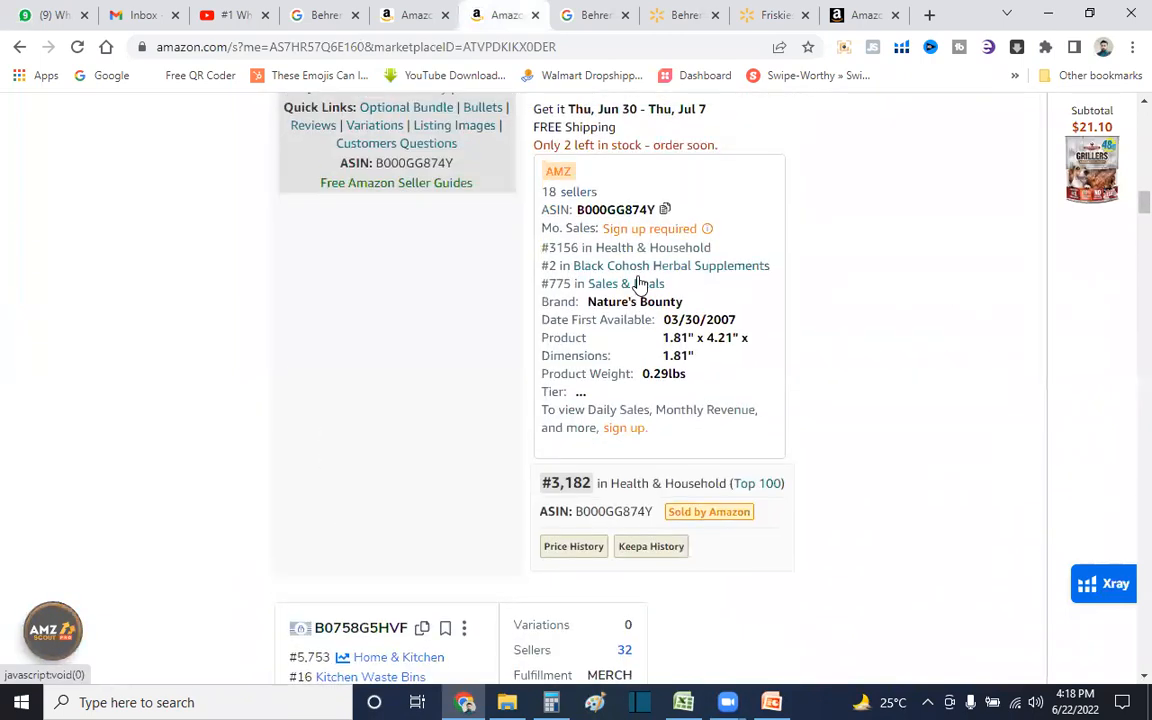
{"action": "scroll", "coordinate": [638, 283], "scroll_direction": "down", "scroll_amount": 12}
{"action": "scroll", "coordinate": [637, 283], "scroll_direction": "down", "scroll_amount": 5}
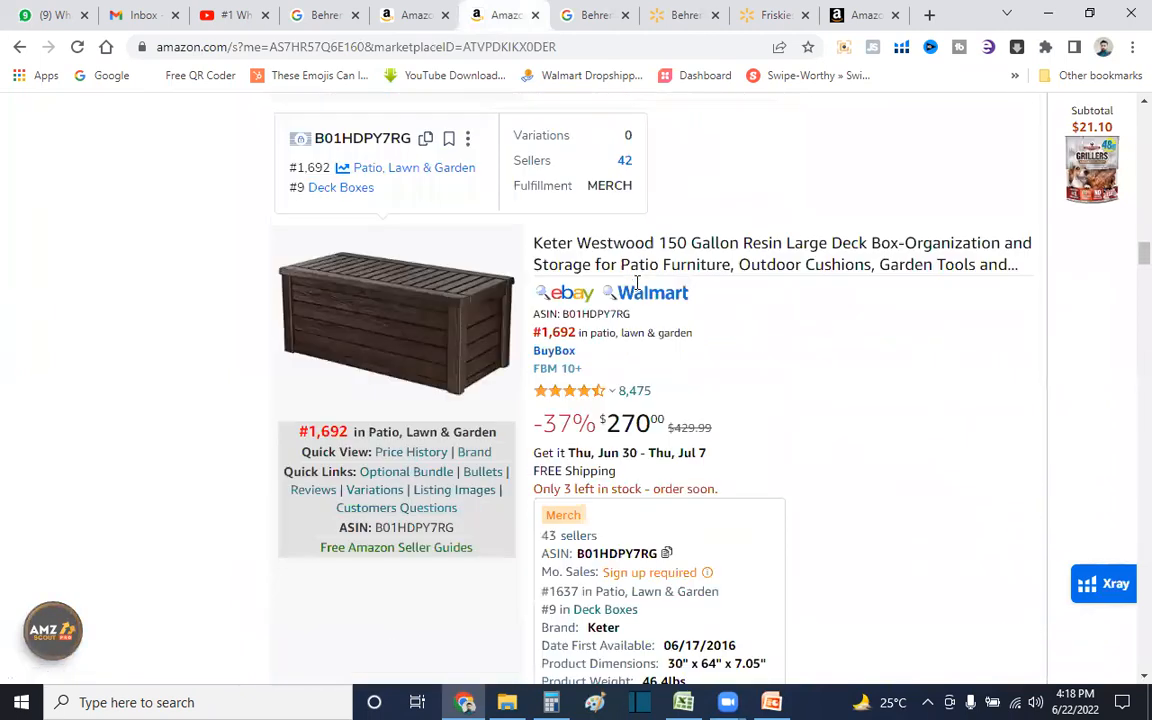
{"action": "scroll", "coordinate": [637, 289], "scroll_direction": "up", "scroll_amount": 6}
{"action": "scroll", "coordinate": [636, 290], "scroll_direction": "up", "scroll_amount": 3}
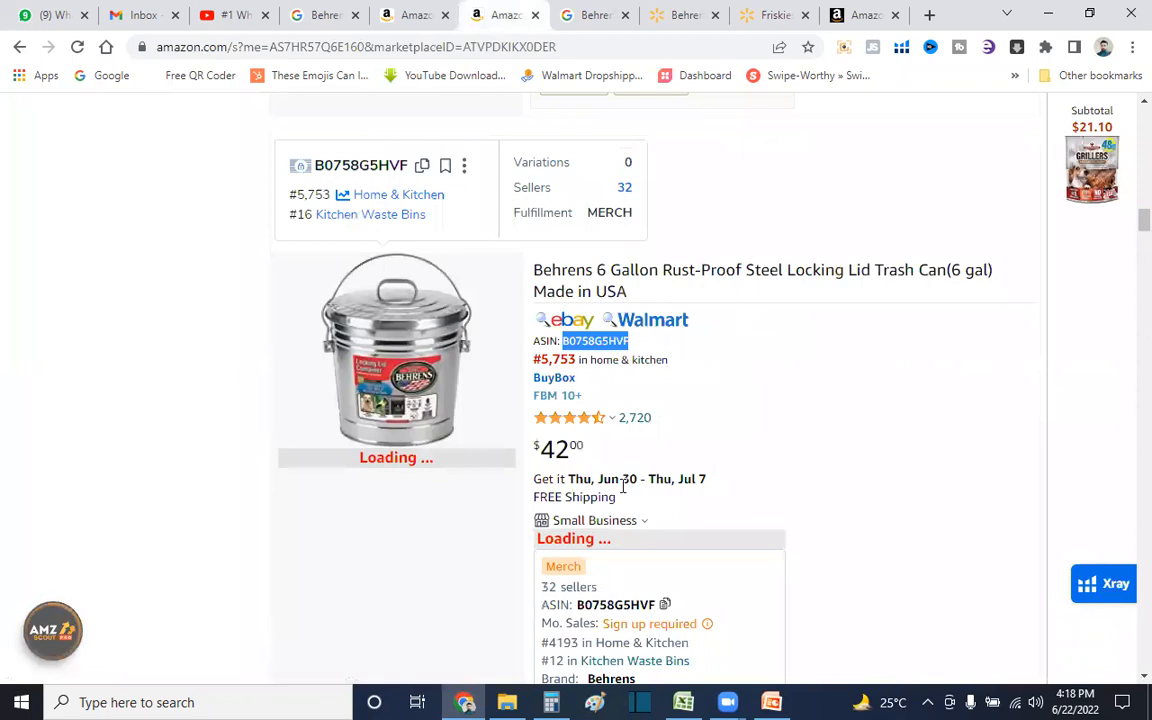
{"action": "scroll", "coordinate": [545, 501], "scroll_direction": "down", "scroll_amount": 4}
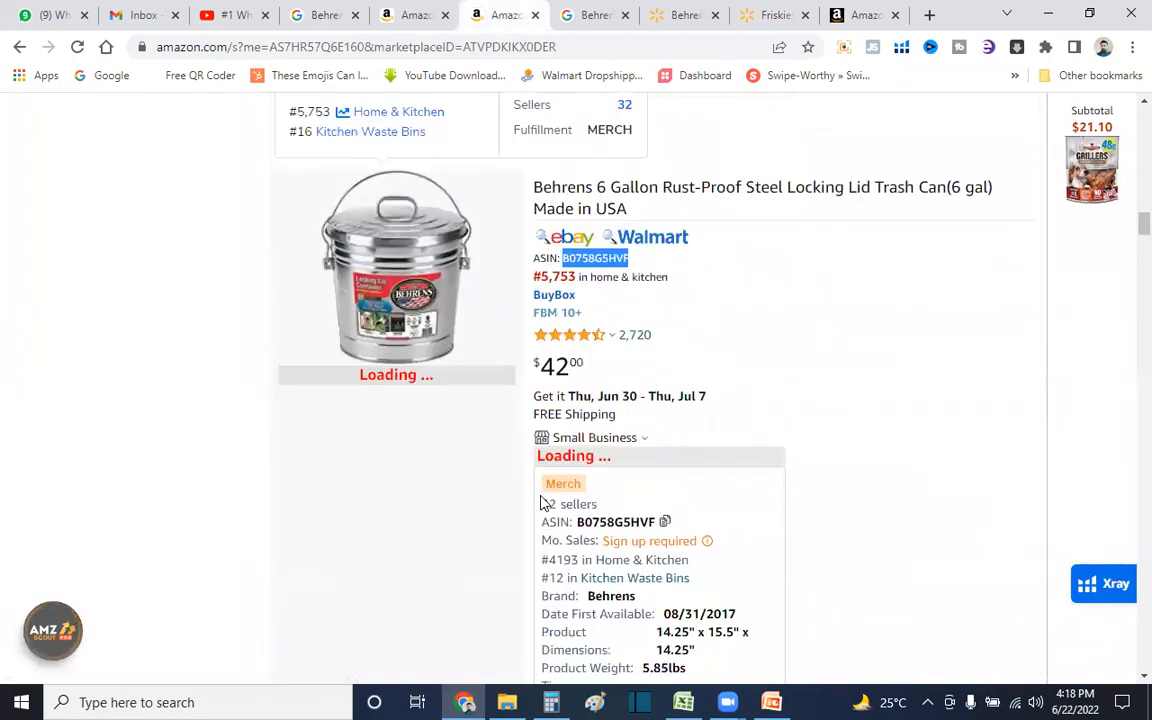
{"action": "scroll", "coordinate": [535, 506], "scroll_direction": "down", "scroll_amount": 4}
{"action": "scroll", "coordinate": [586, 424], "scroll_direction": "up", "scroll_amount": 5}
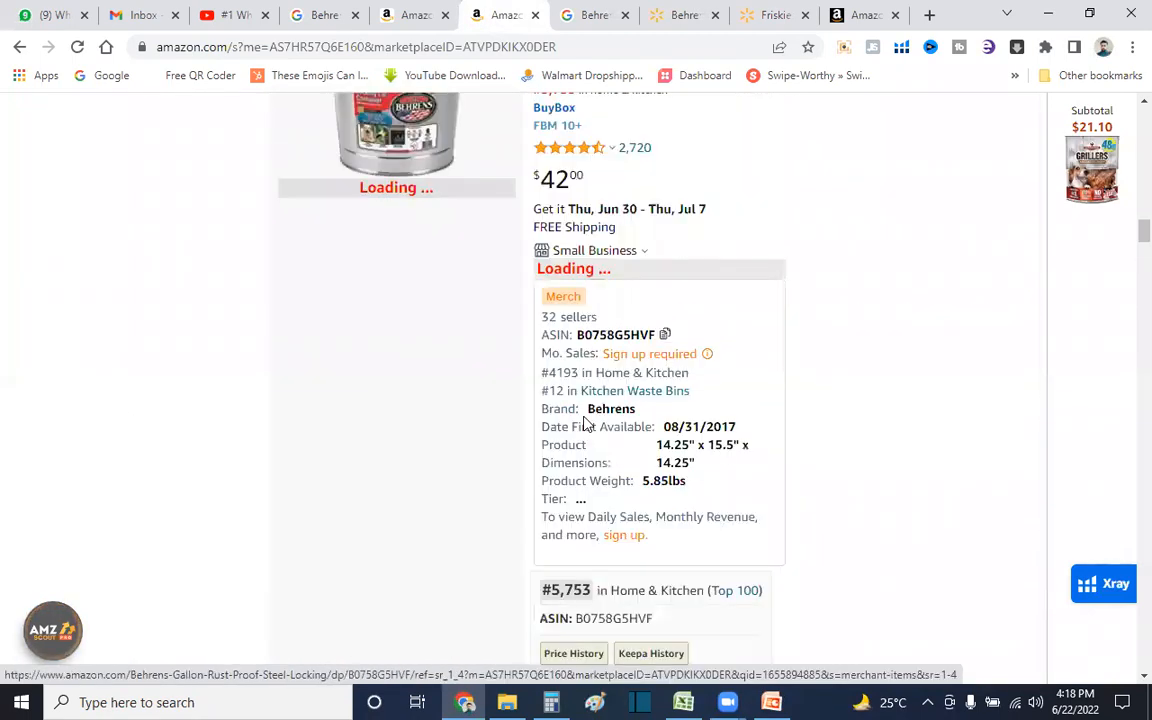
{"action": "scroll", "coordinate": [582, 428], "scroll_direction": "down", "scroll_amount": 5}
{"action": "scroll", "coordinate": [1133, 573], "scroll_direction": "down", "scroll_amount": 6}
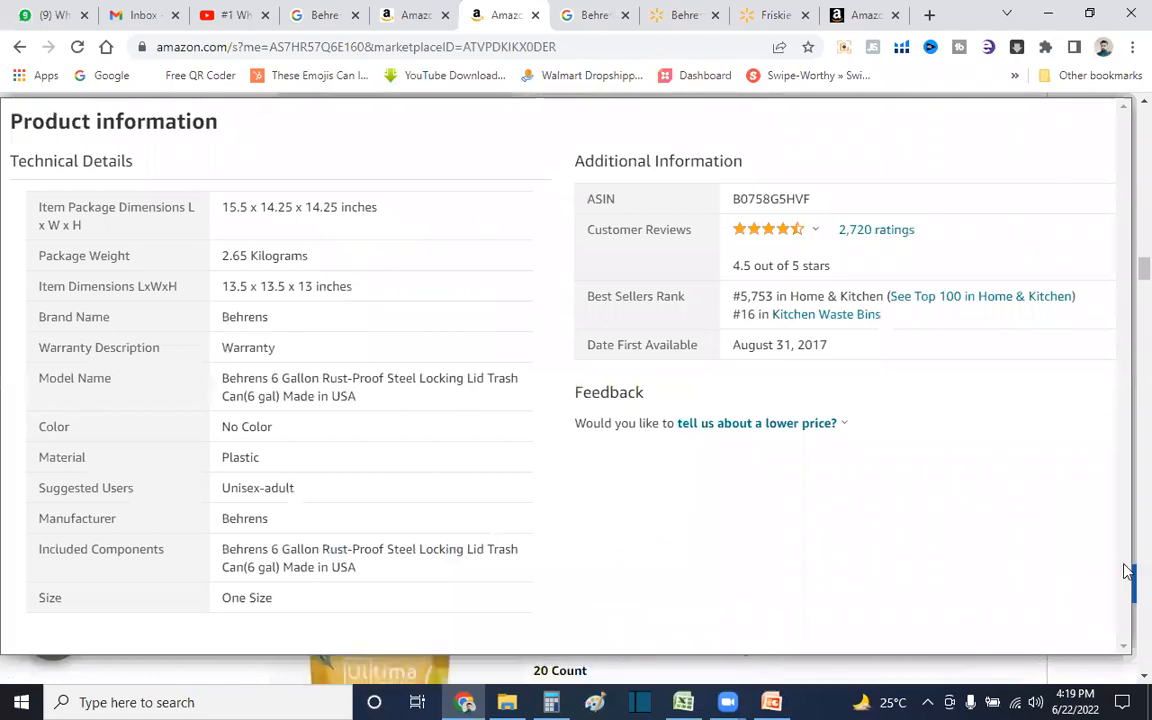
{"action": "scroll", "coordinate": [1091, 581], "scroll_direction": "down", "scroll_amount": 3}
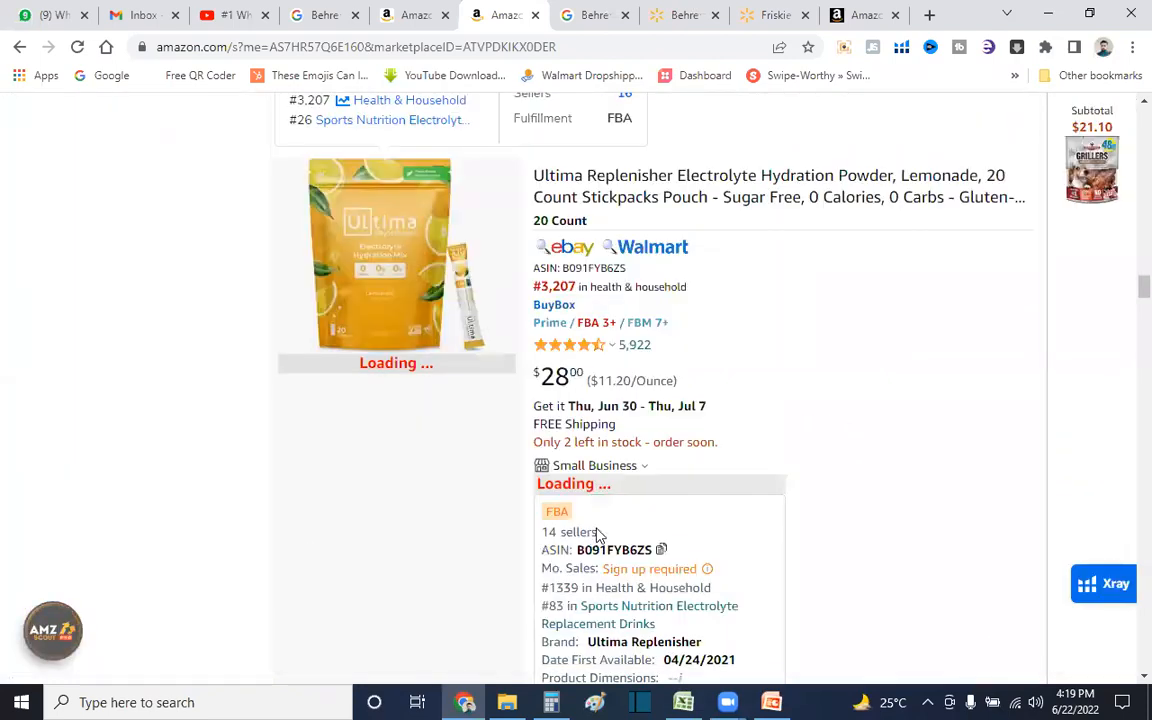
{"action": "scroll", "coordinate": [604, 530], "scroll_direction": "down", "scroll_amount": 4}
{"action": "scroll", "coordinate": [618, 480], "scroll_direction": "up", "scroll_amount": 12}
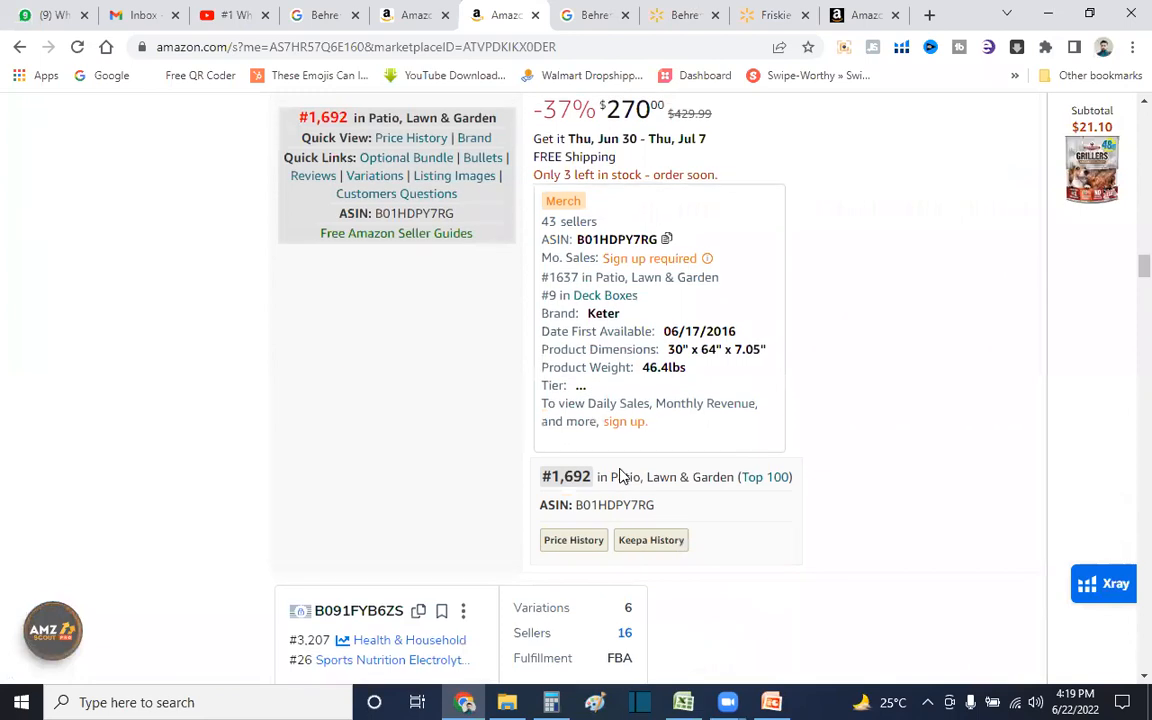
{"action": "scroll", "coordinate": [622, 474], "scroll_direction": "up", "scroll_amount": 2}
{"action": "scroll", "coordinate": [784, 458], "scroll_direction": "up", "scroll_amount": 4}
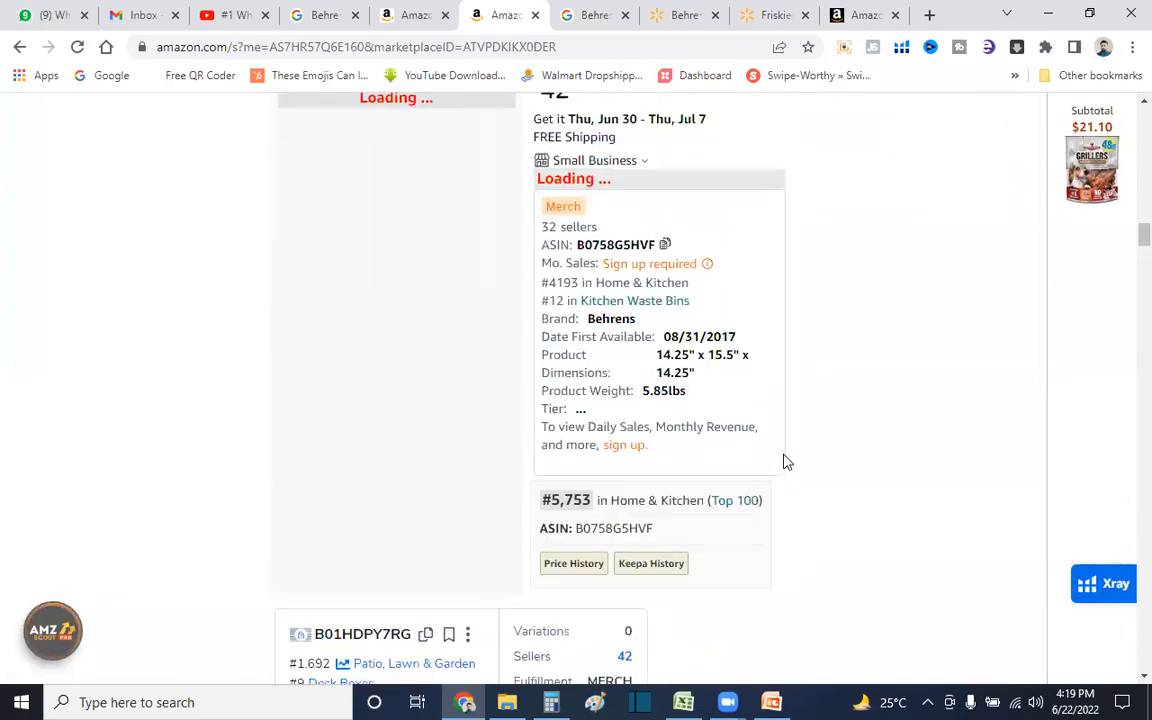
{"action": "scroll", "coordinate": [781, 471], "scroll_direction": "down", "scroll_amount": 5}
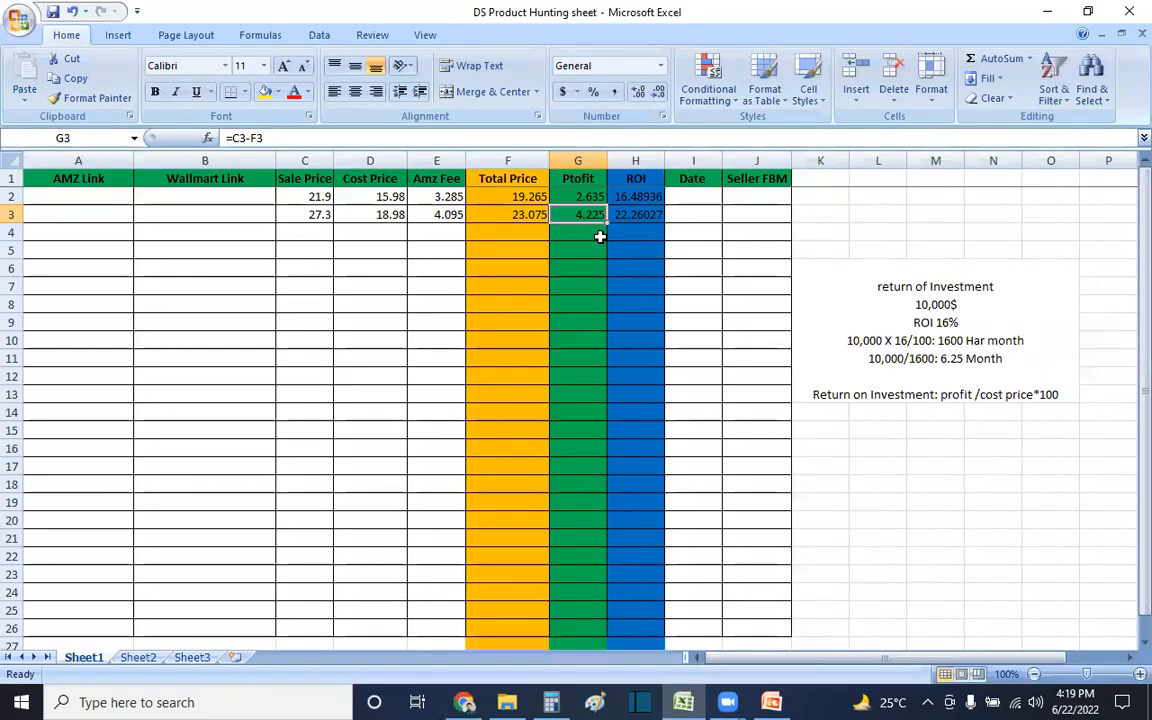
Inspect the =G3/D3*100 ROI formula in H3 and the ROI note, then review C2:H3.
{"action": "left_click", "coordinate": [599, 229]}
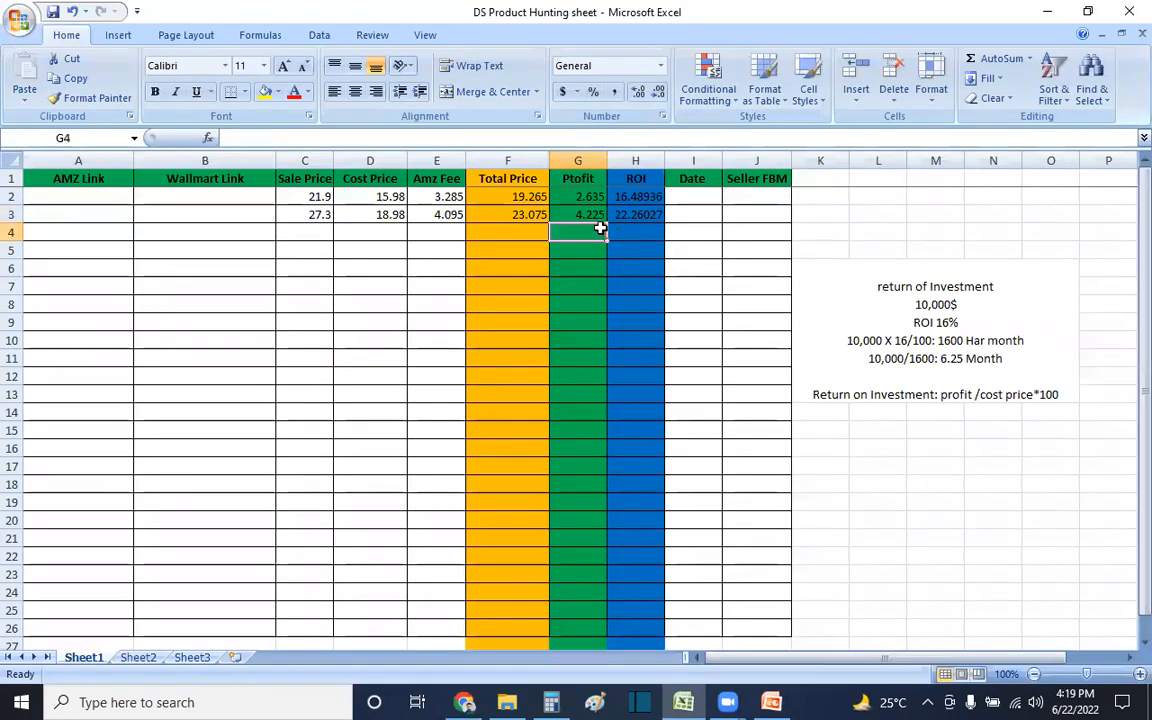
{"action": "left_click", "coordinate": [623, 218]}
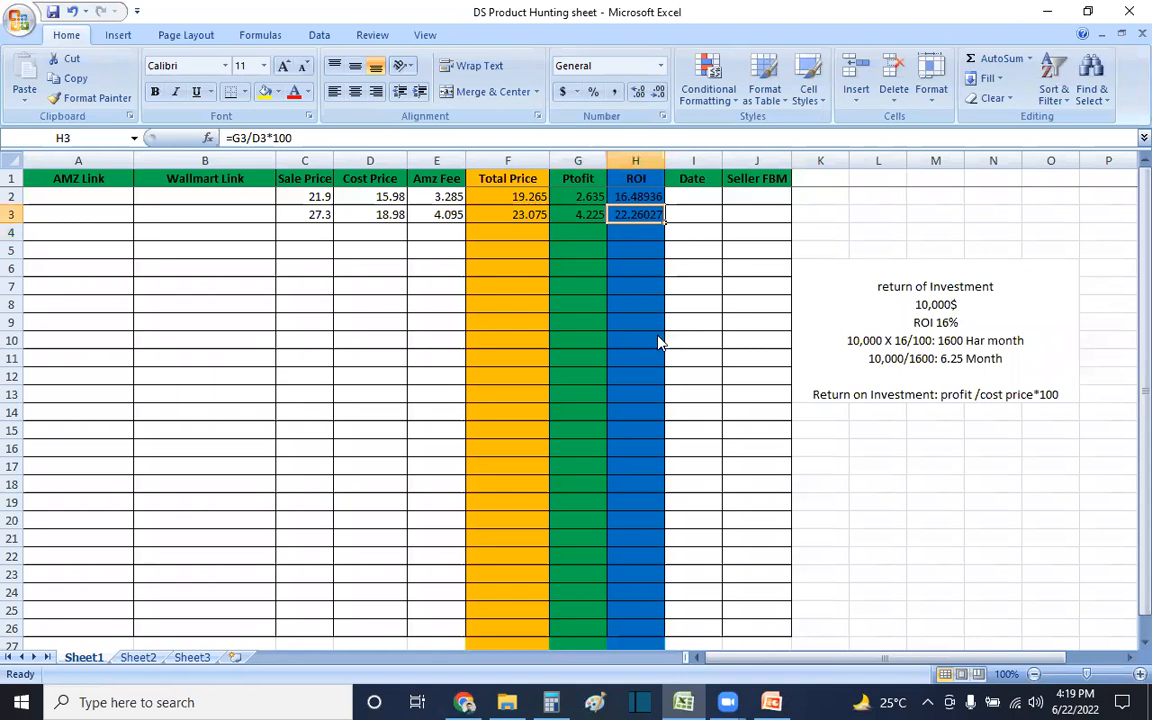
{"action": "left_click", "coordinate": [938, 320]}
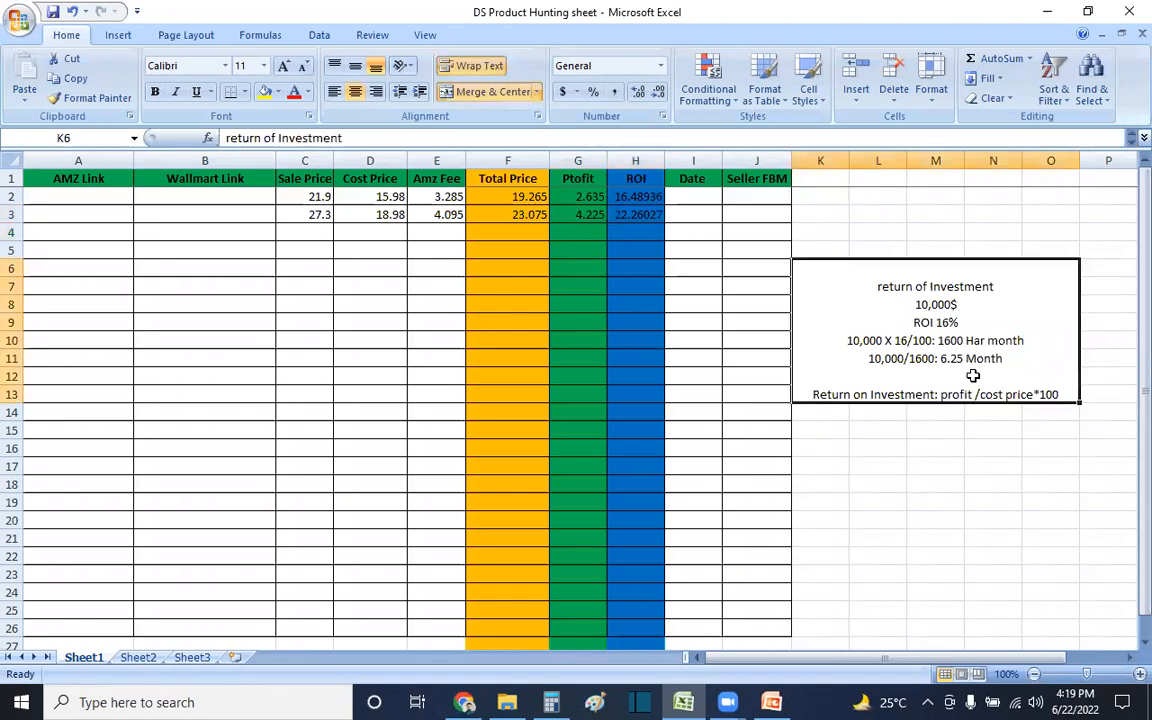
{"action": "left_click", "coordinate": [653, 219]}
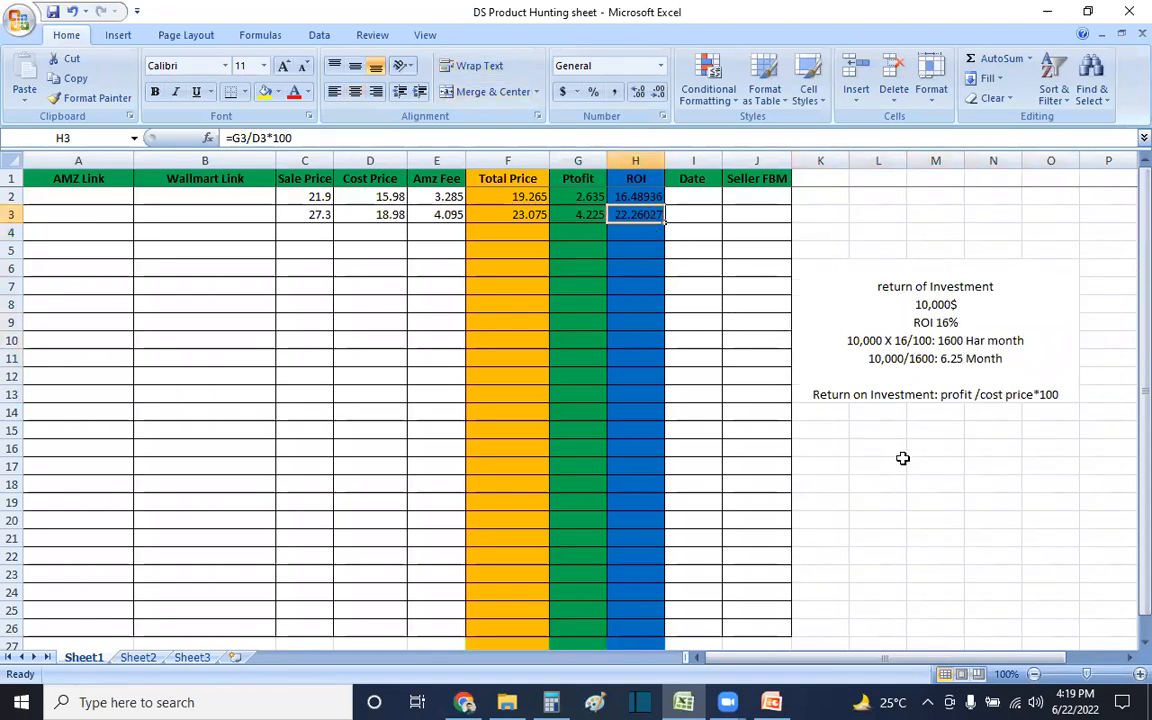
{"action": "left_click", "coordinate": [591, 372]}
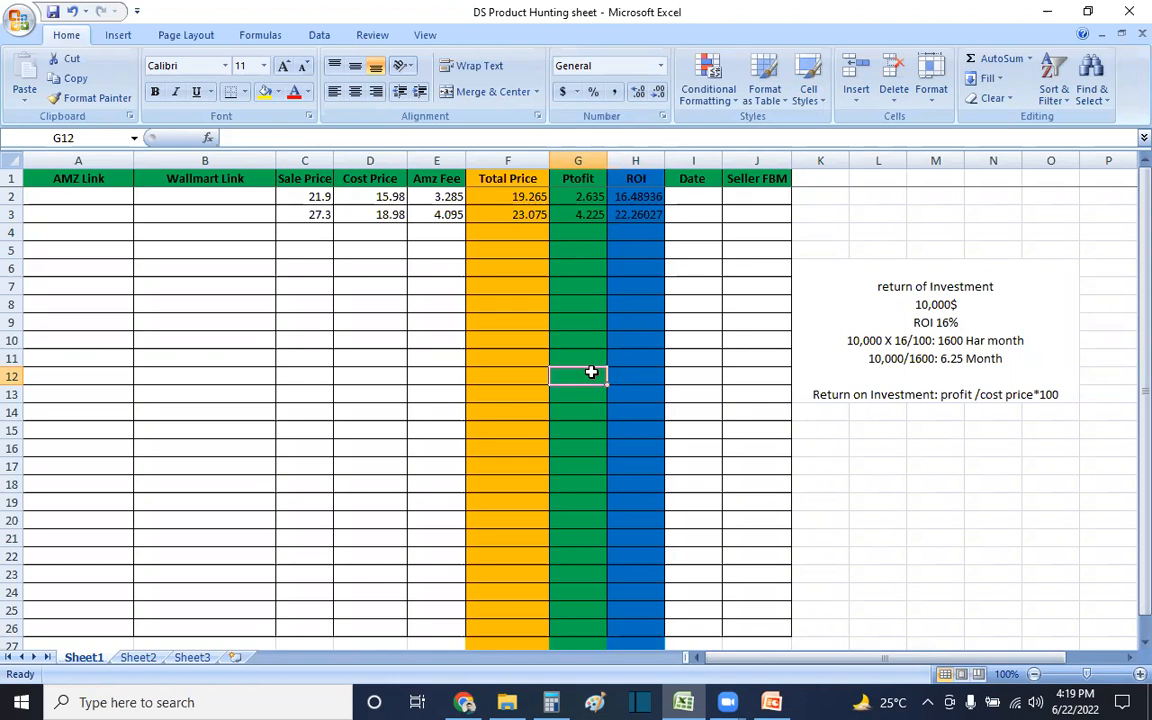
{"action": "left_click_drag", "start_coordinate": [320, 196], "coordinate": [630, 215]}
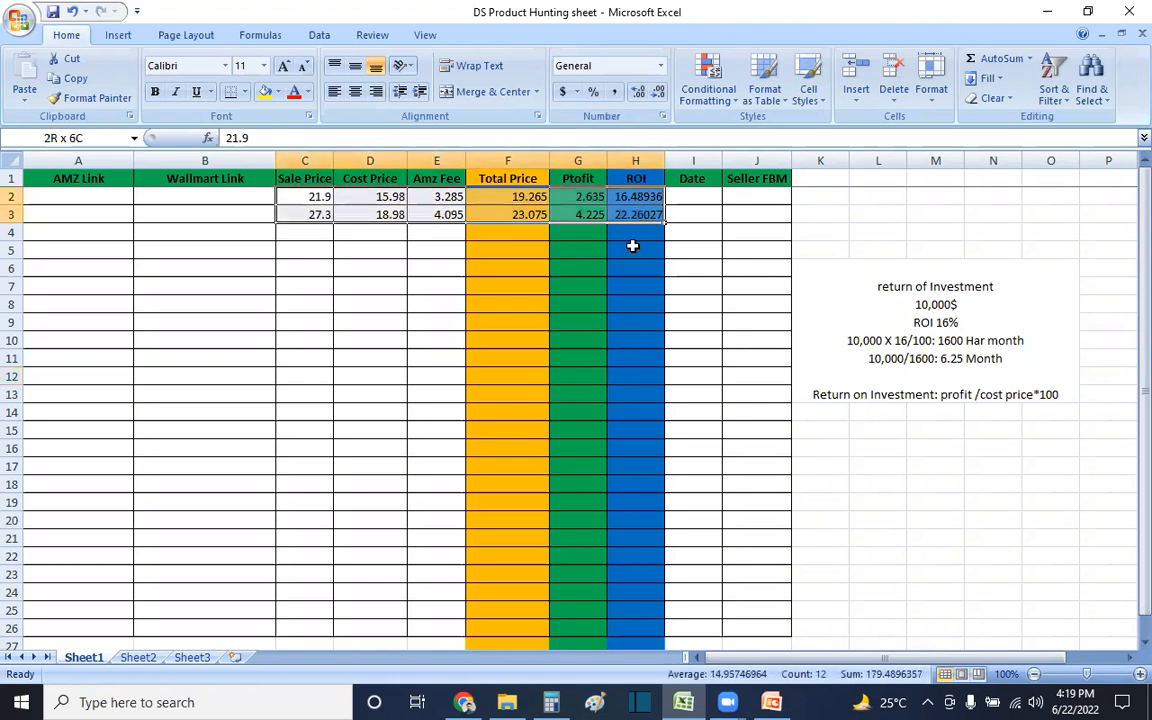
{"action": "left_click", "coordinate": [578, 376]}
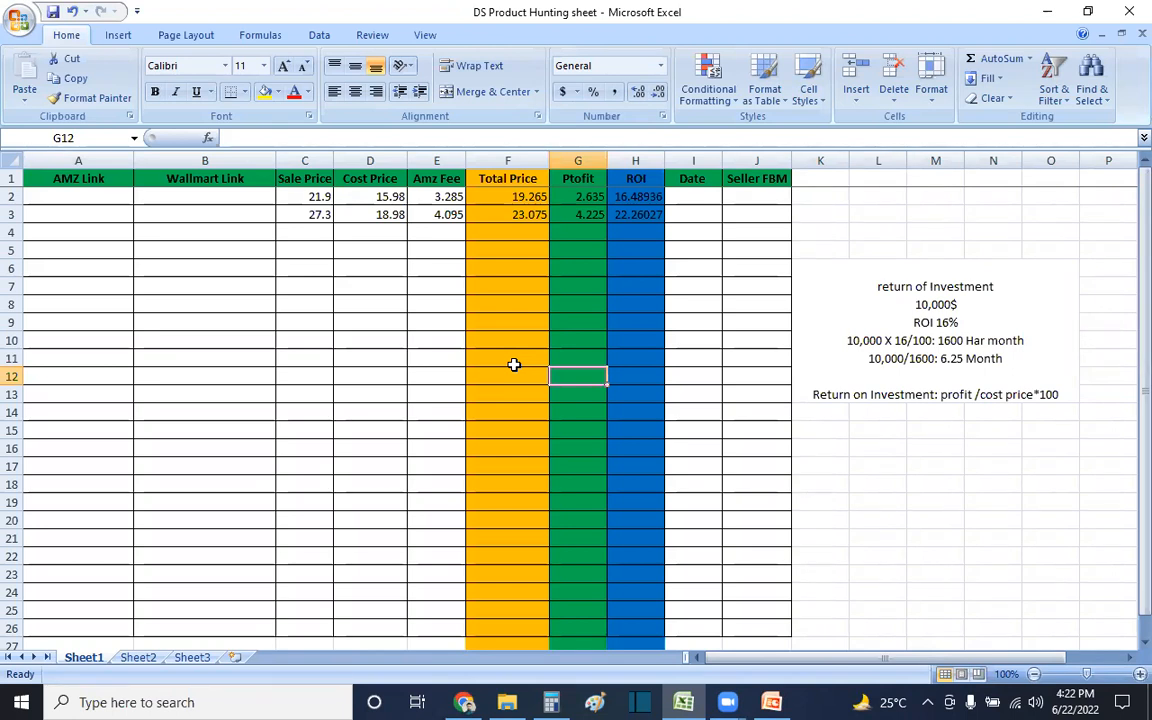
Select F6, then Alt+Tab through the windows to the PowerPoint lesson deck.
{"action": "left_click", "coordinate": [521, 264]}
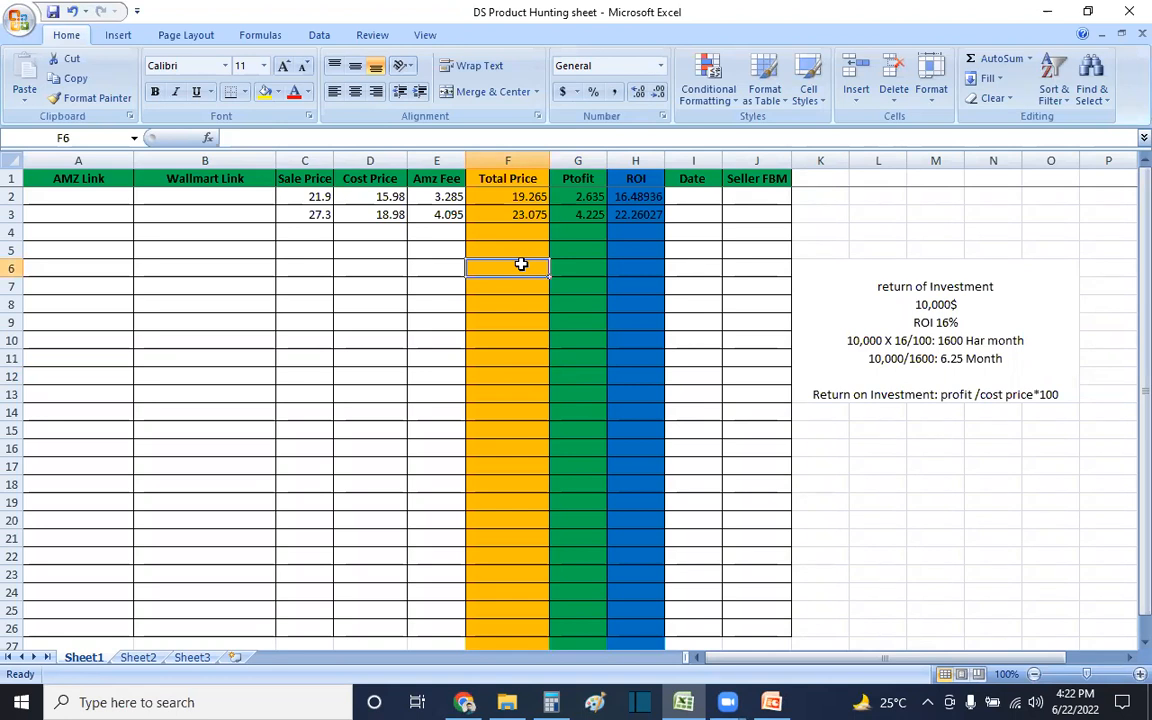
{"action": "key", "text": "alt+Tab"}
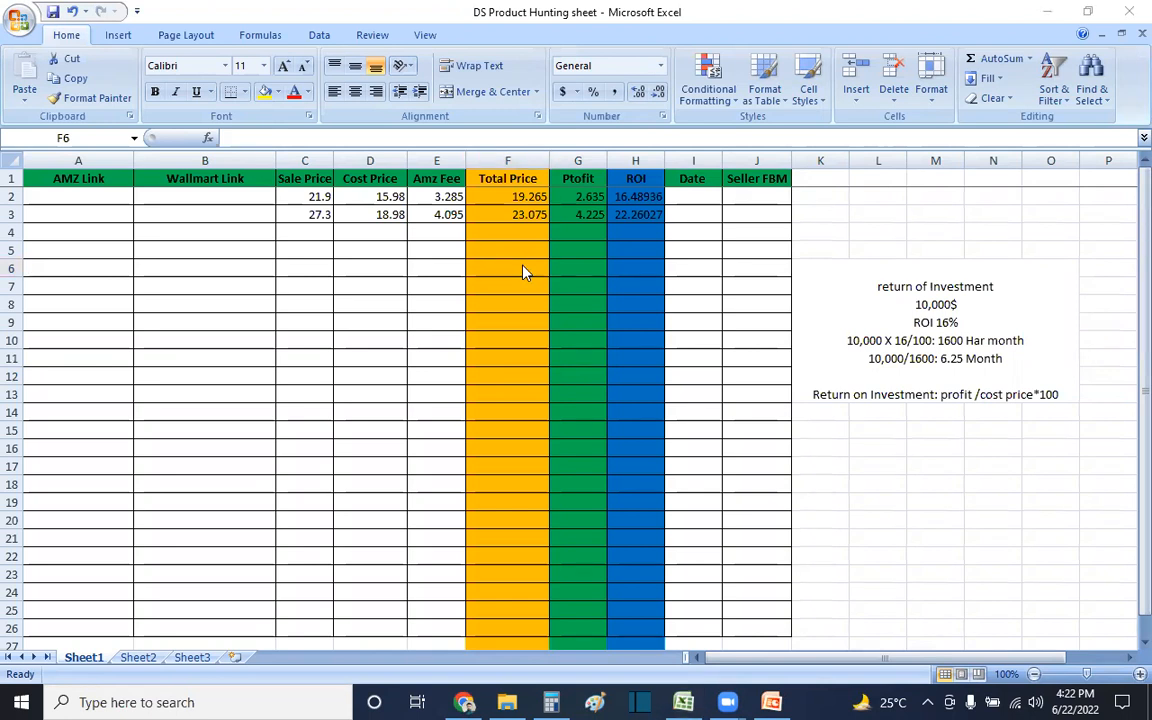
{"action": "key", "text": "alt+Tab"}
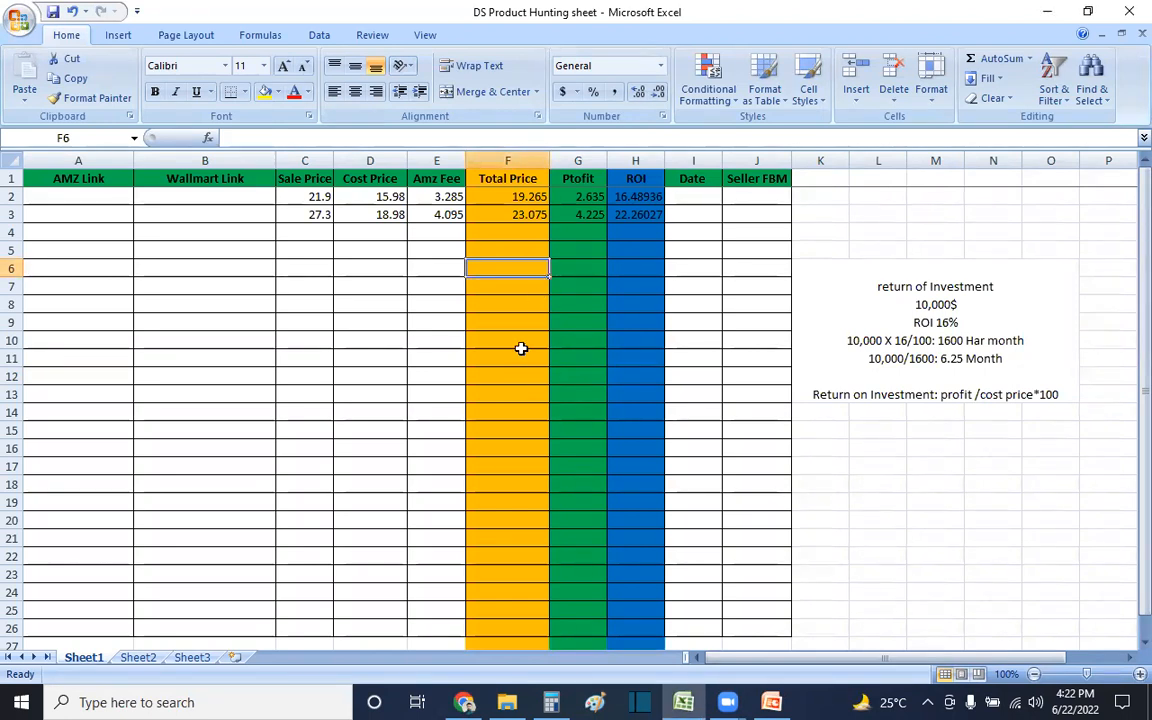
{"action": "key", "text": "alt+Tab"}
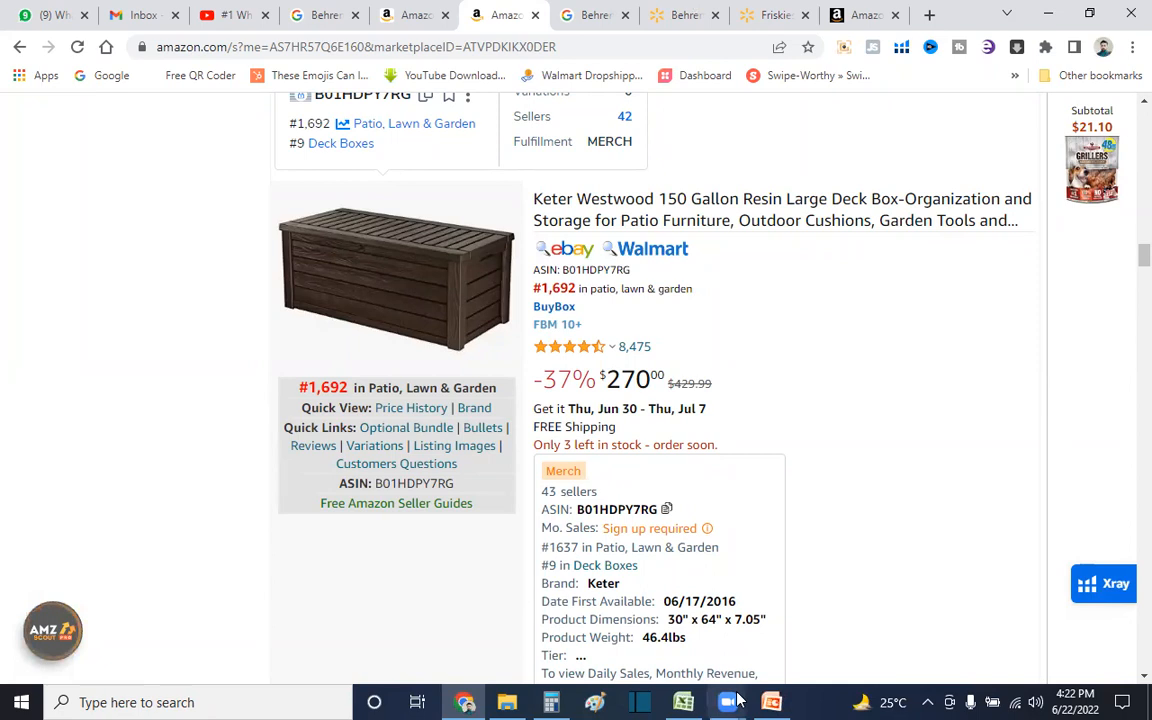
{"action": "key", "text": "alt+Tab"}
Show slide 4, the Step No.2 slide on product-hunting filters.
{"action": "left_click", "coordinate": [121, 470]}
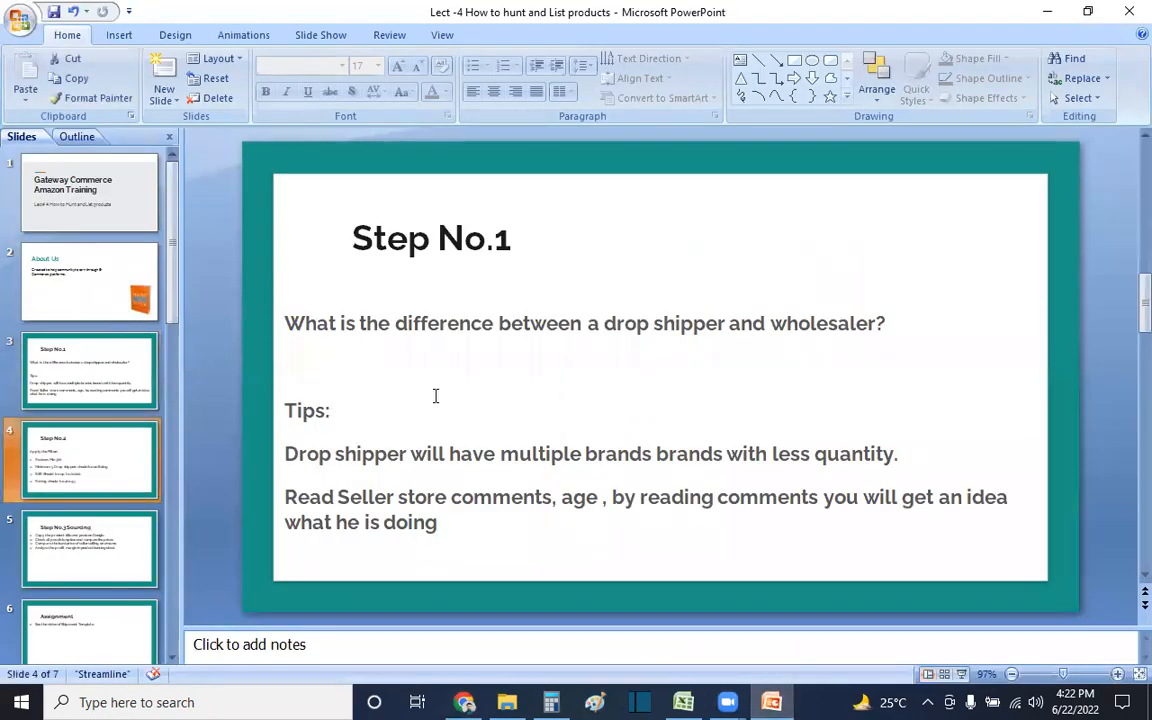
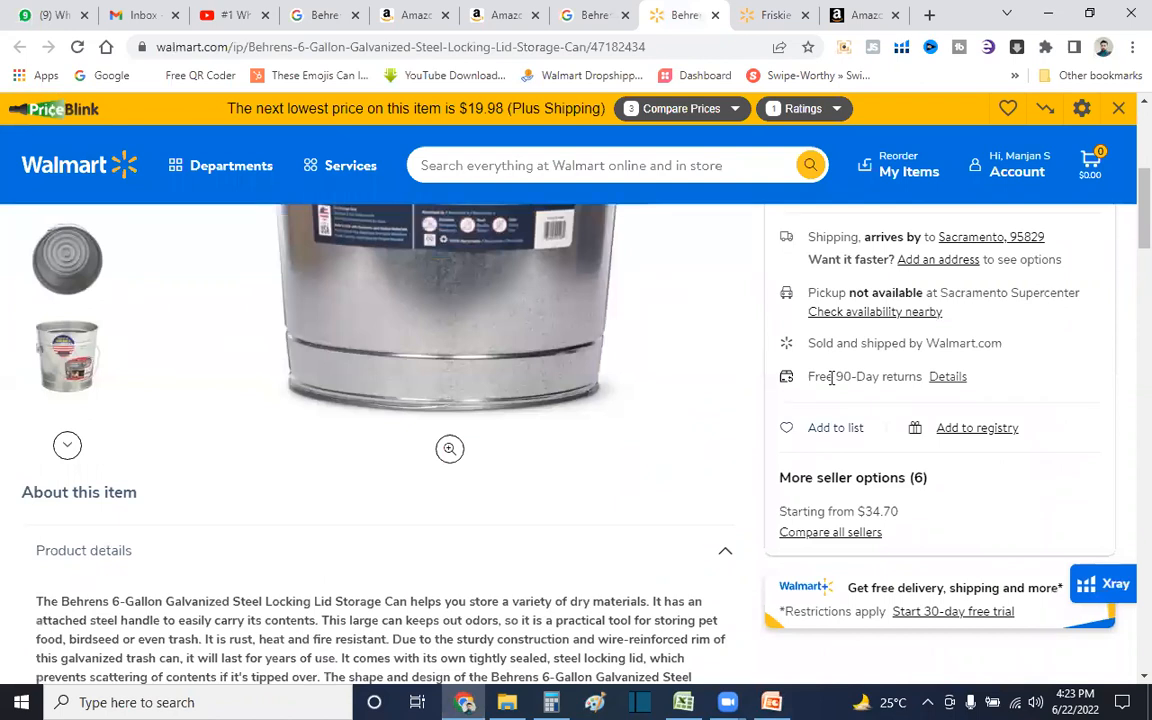
Highlight the $18.98 Walmart price and compare it against the Amazon product tab.
{"action": "scroll", "coordinate": [849, 278], "scroll_direction": "up", "scroll_amount": 1}
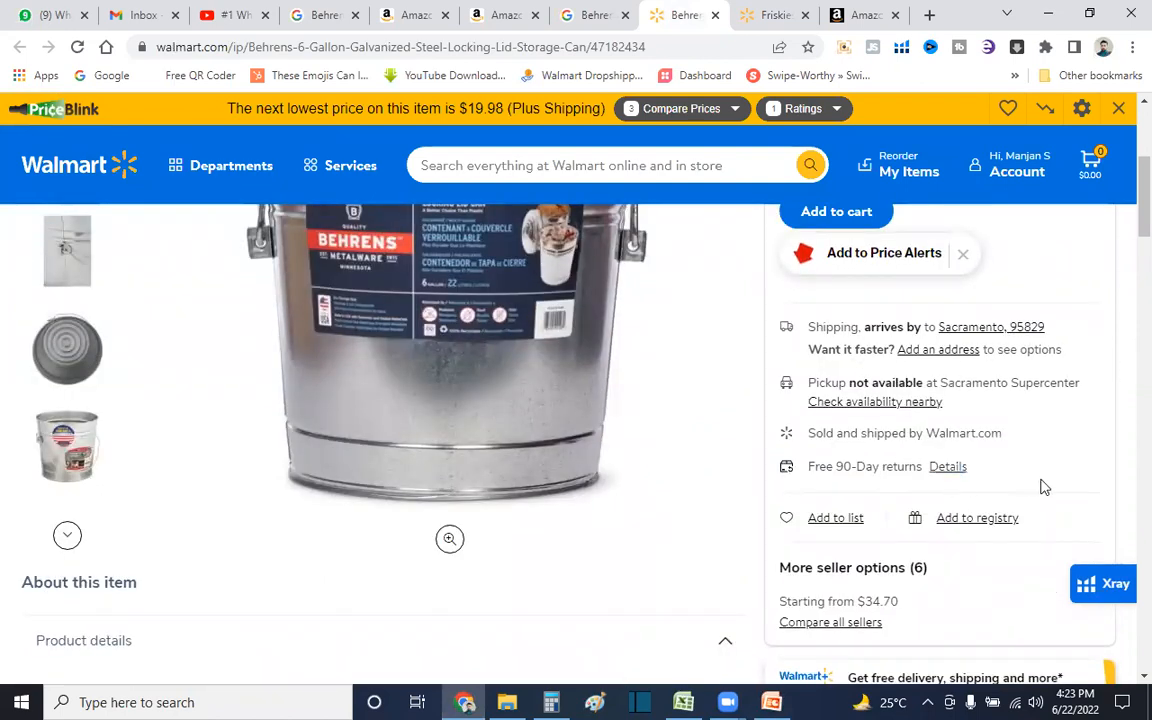
{"action": "scroll", "coordinate": [1041, 486], "scroll_direction": "down", "scroll_amount": 2}
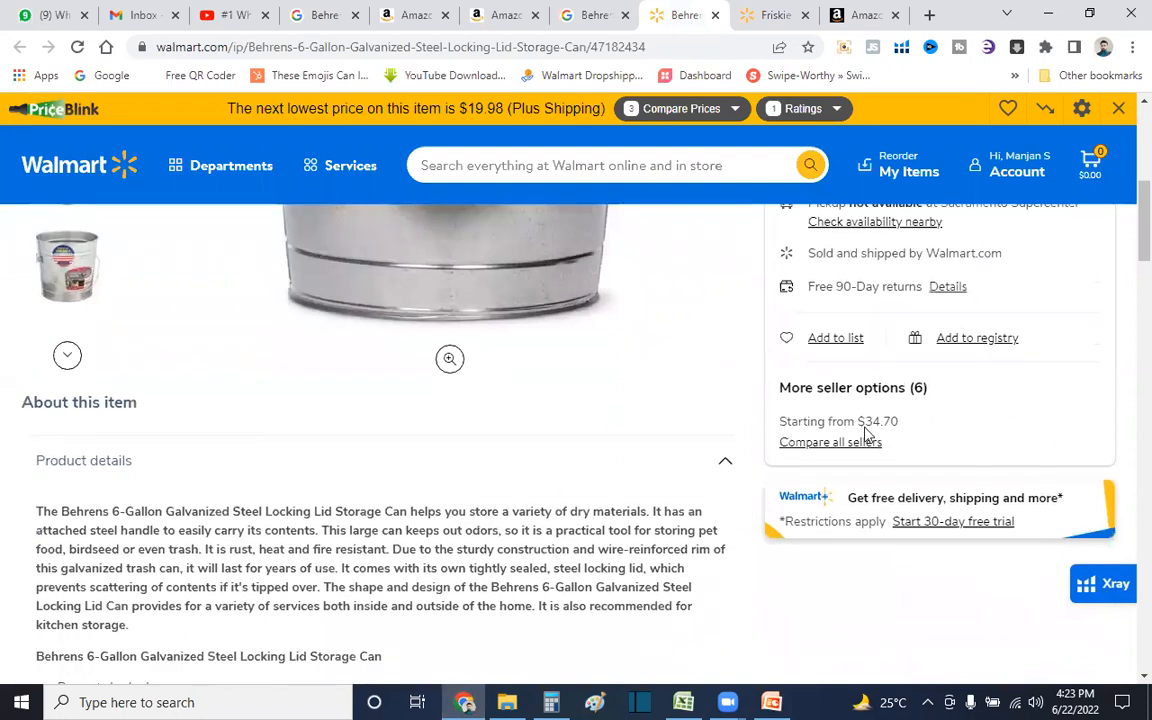
{"action": "scroll", "coordinate": [941, 470], "scroll_direction": "up", "scroll_amount": 2}
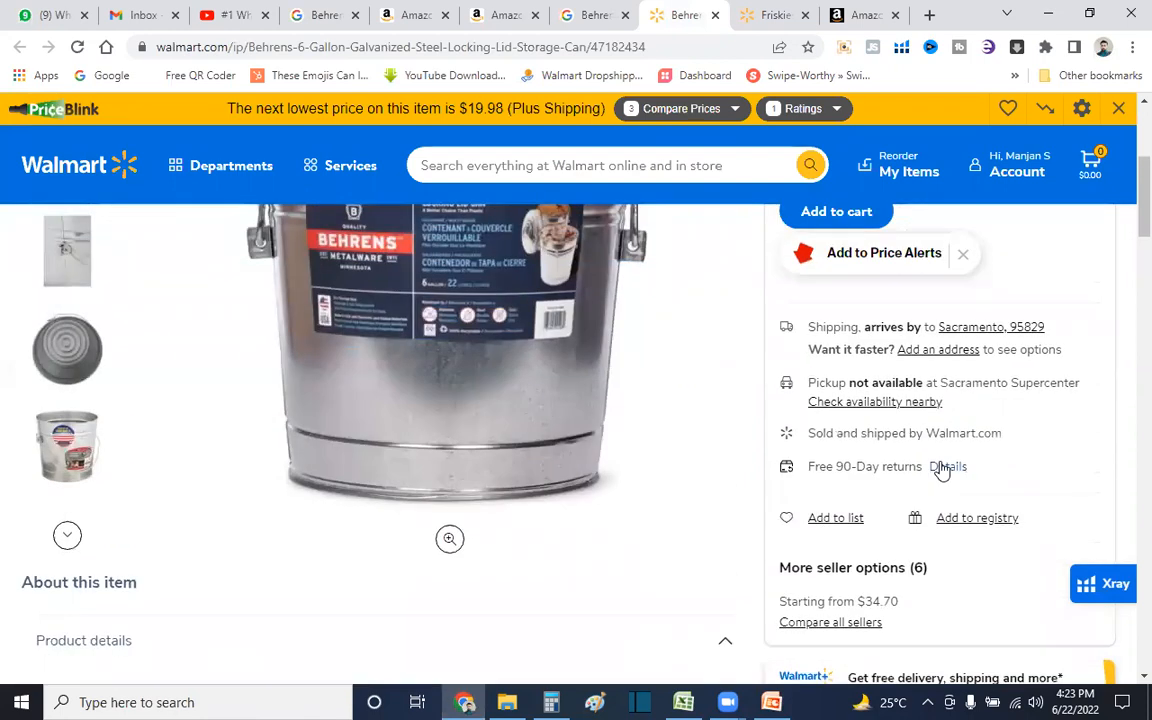
{"action": "scroll", "coordinate": [941, 470], "scroll_direction": "up", "scroll_amount": 4}
{"action": "left_click_drag", "start_coordinate": [786, 518], "coordinate": [918, 517]}
{"action": "left_click", "coordinate": [928, 519]}
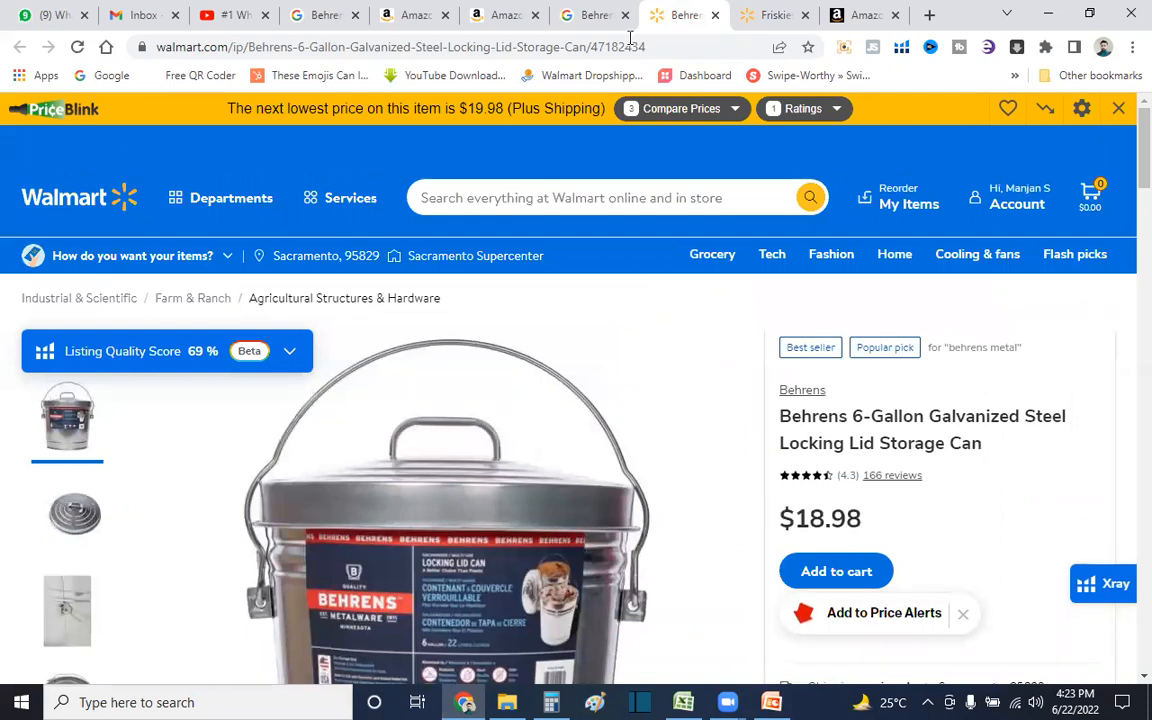
{"action": "left_click", "coordinate": [407, 14]}
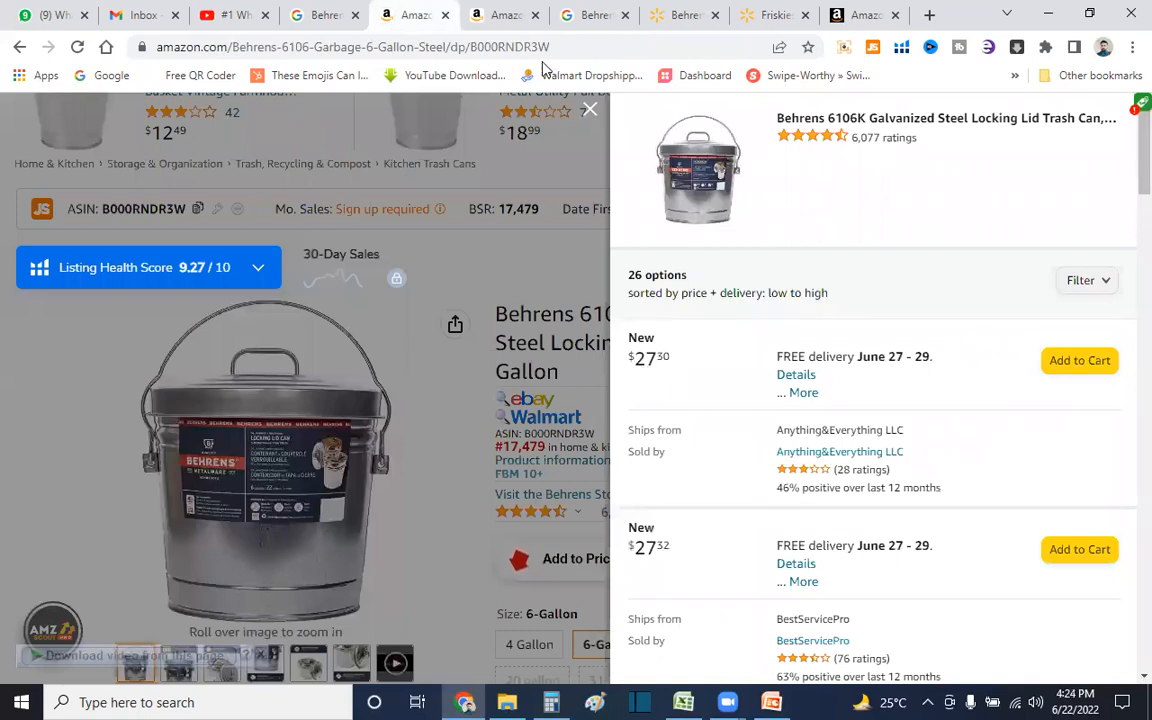
{"action": "left_click", "coordinate": [685, 14]}
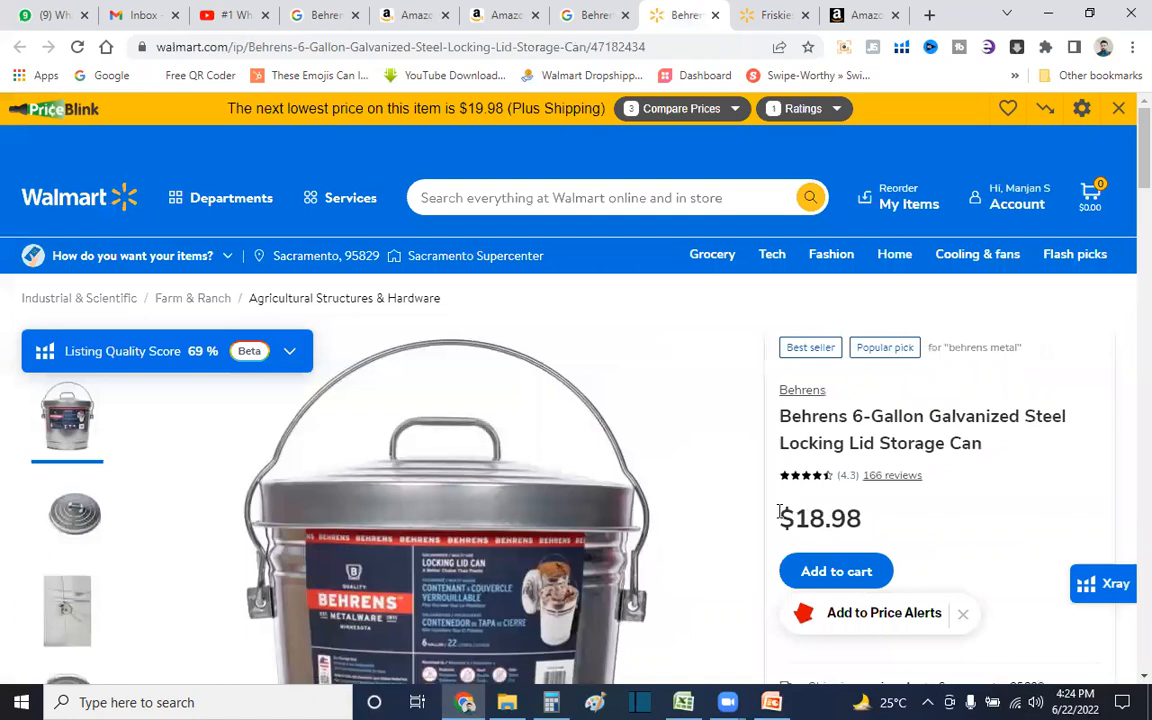
Reselect the $18.98 price, read the Walmart description, then return to the Amazon listing's offers.
{"action": "left_click_drag", "start_coordinate": [780, 512], "coordinate": [887, 522]}
{"action": "left_click", "coordinate": [940, 505]}
{"action": "scroll", "coordinate": [936, 501], "scroll_direction": "down", "scroll_amount": 3}
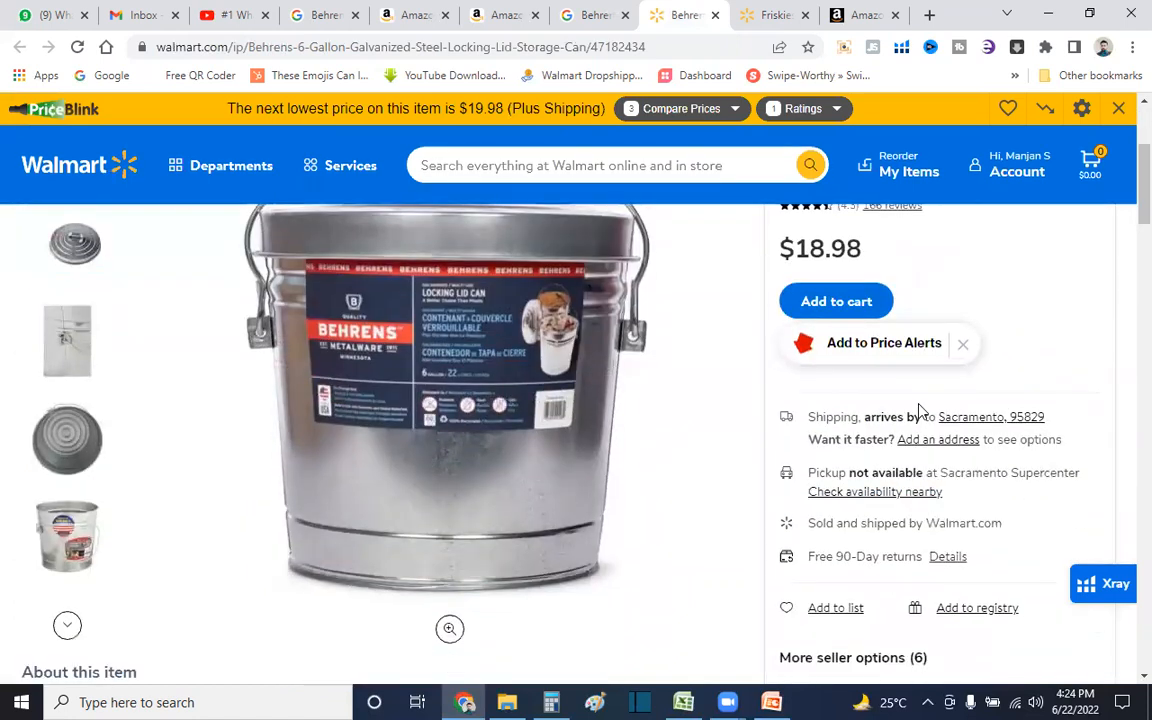
{"action": "scroll", "coordinate": [910, 450], "scroll_direction": "down", "scroll_amount": 2}
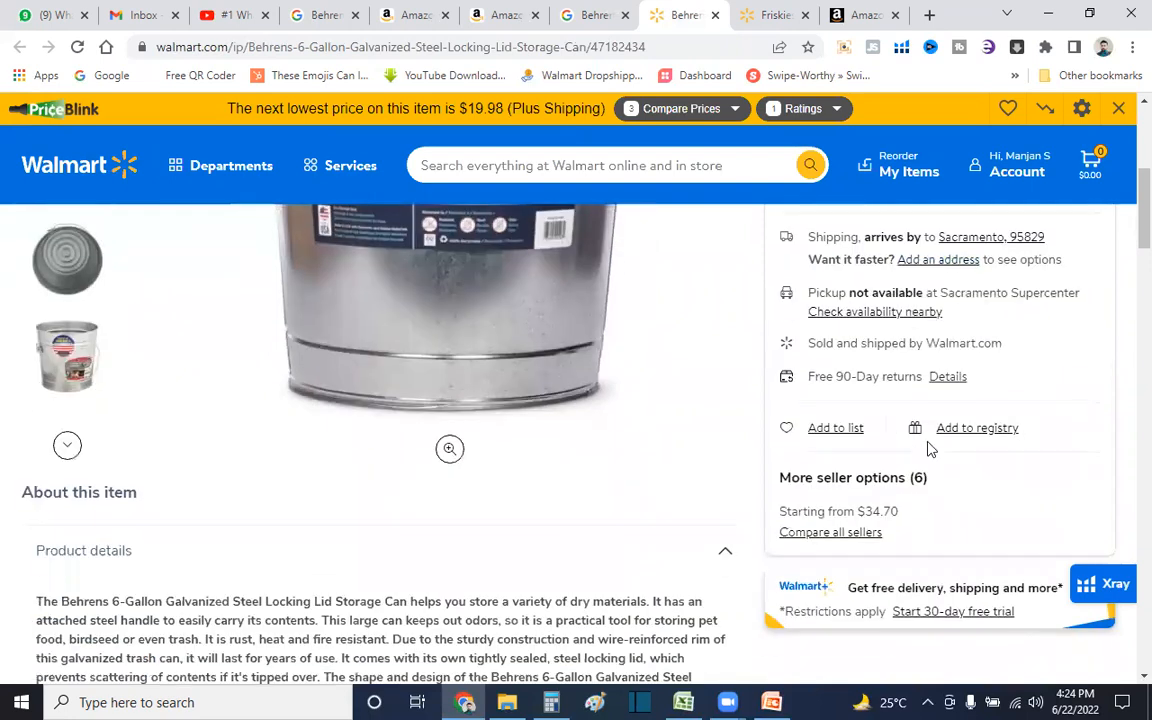
{"action": "scroll", "coordinate": [928, 465], "scroll_direction": "down", "scroll_amount": 4}
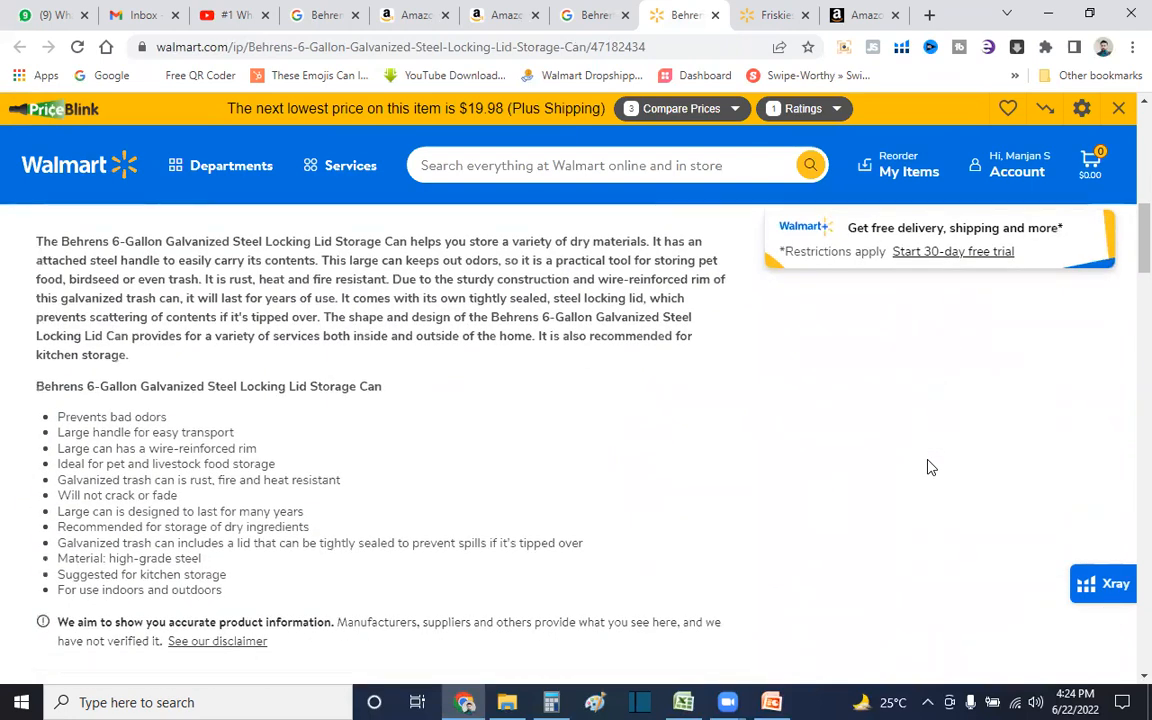
{"action": "scroll", "coordinate": [928, 467], "scroll_direction": "up", "scroll_amount": 6}
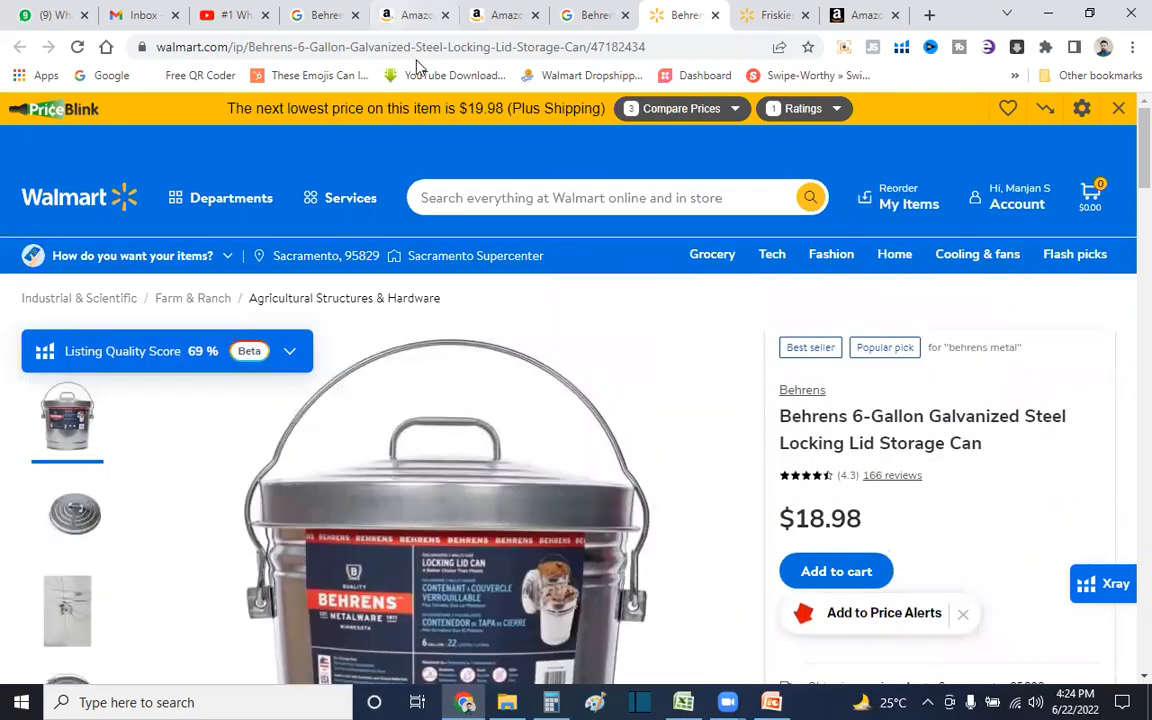
{"action": "key", "text": "ctrl+5"}
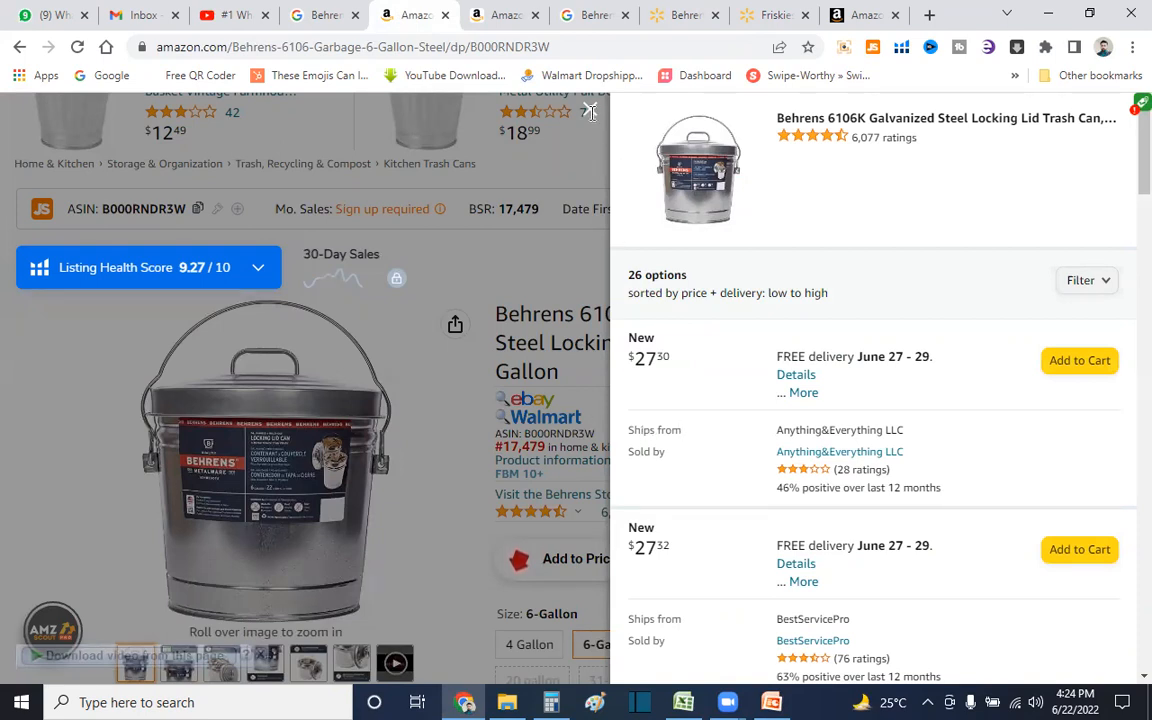
Select the ASIN B000RNDR3W on the Amazon listing.
{"action": "scroll", "coordinate": [370, 270], "scroll_direction": "up", "scroll_amount": 4}
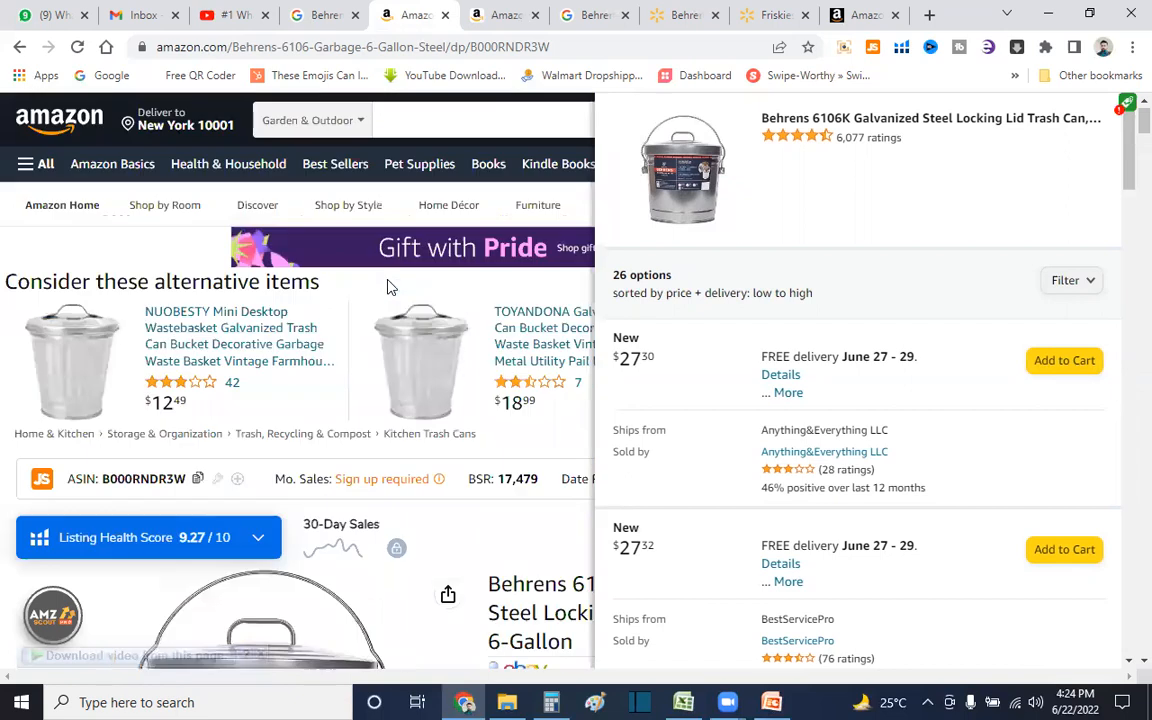
{"action": "scroll", "coordinate": [390, 288], "scroll_direction": "down", "scroll_amount": 3}
{"action": "scroll", "coordinate": [790, 400], "scroll_direction": "down", "scroll_amount": 1}
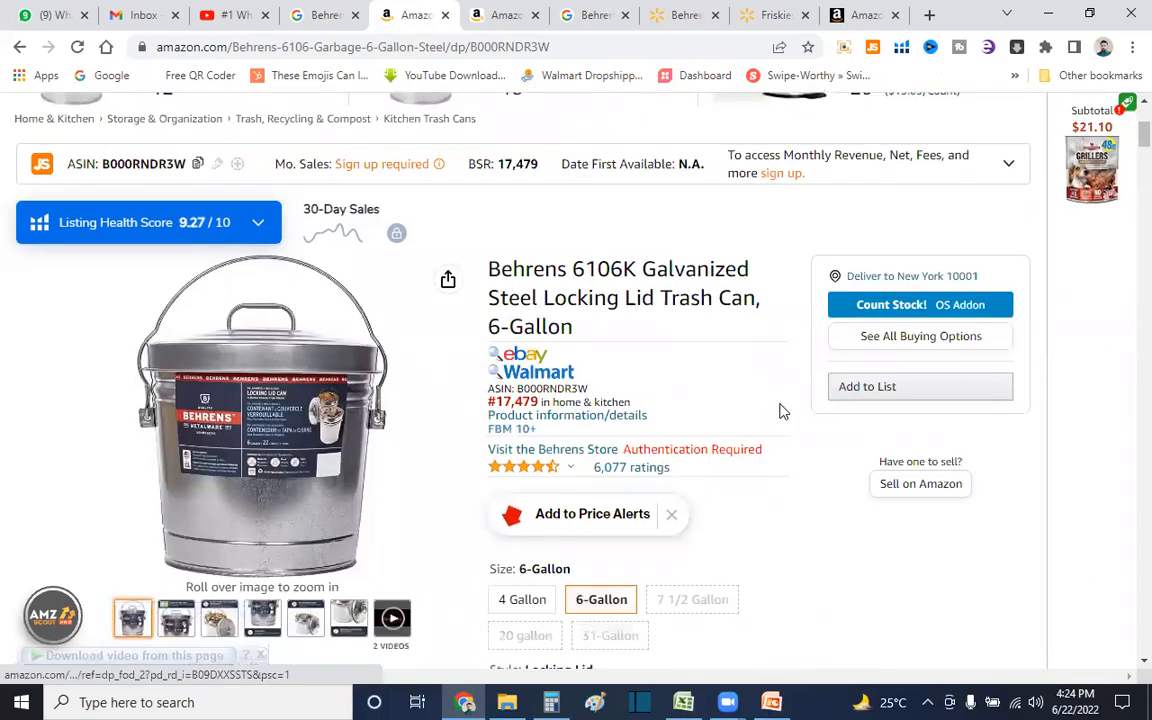
{"action": "scroll", "coordinate": [783, 411], "scroll_direction": "down", "scroll_amount": 1}
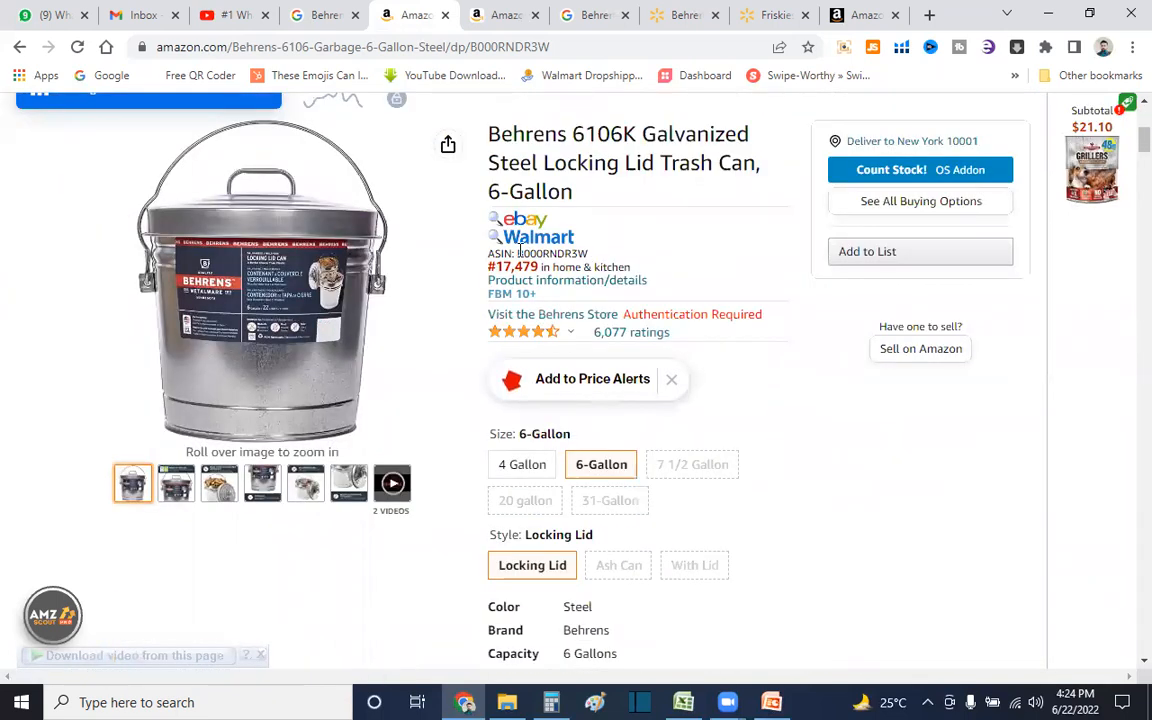
{"action": "left_click_drag", "start_coordinate": [519, 253], "coordinate": [604, 260]}
{"action": "key", "text": "ctrl+c"}
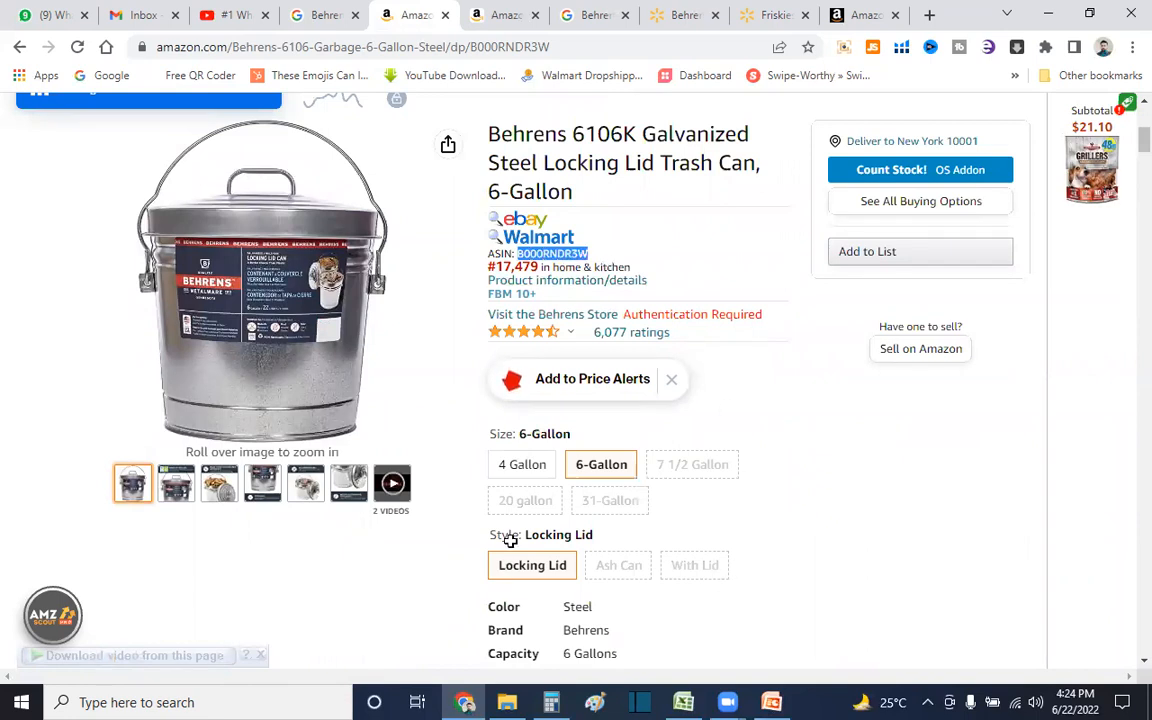
Paste the ASIN into cell A3 of the DS Product Hunting sheet, then bring up Seller Central.
{"action": "key", "text": "alt+Tab"}
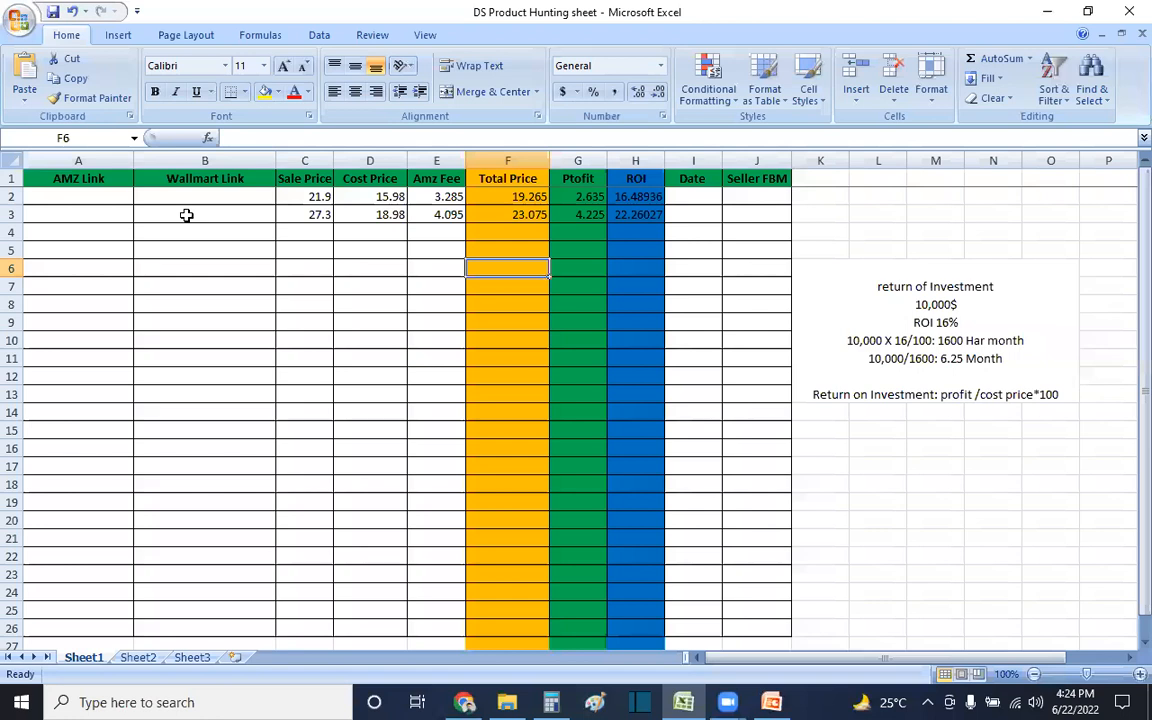
{"action": "left_click", "coordinate": [80, 214]}
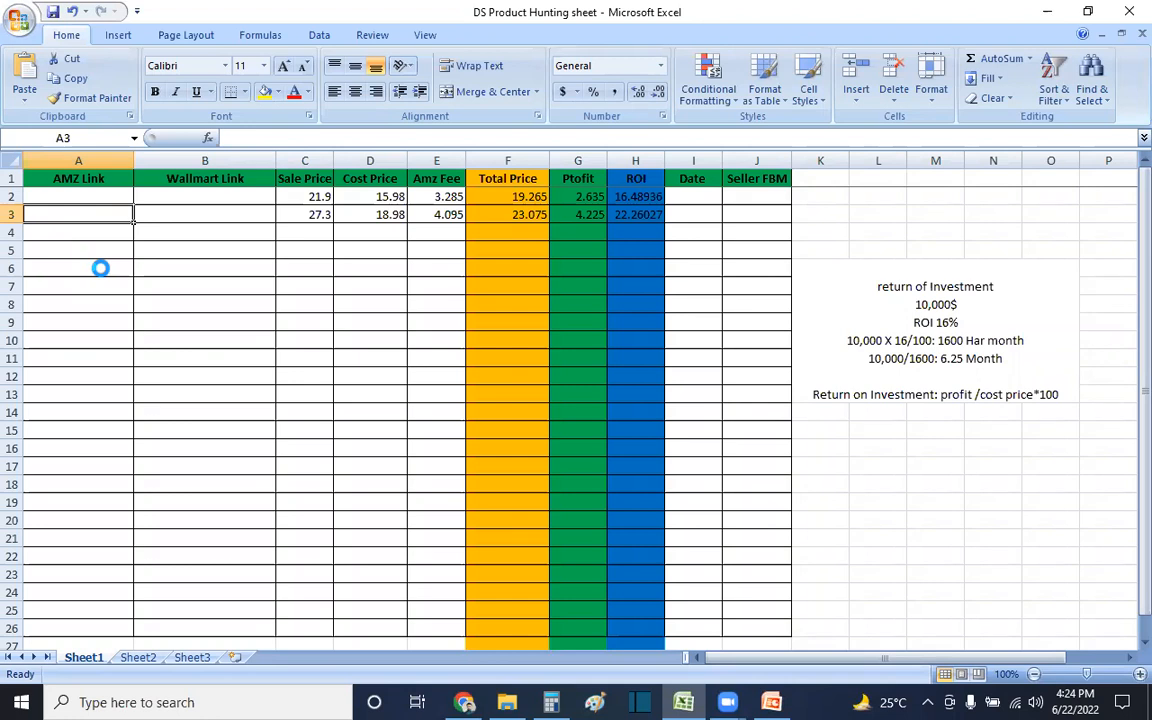
{"action": "key", "text": "ctrl+v"}
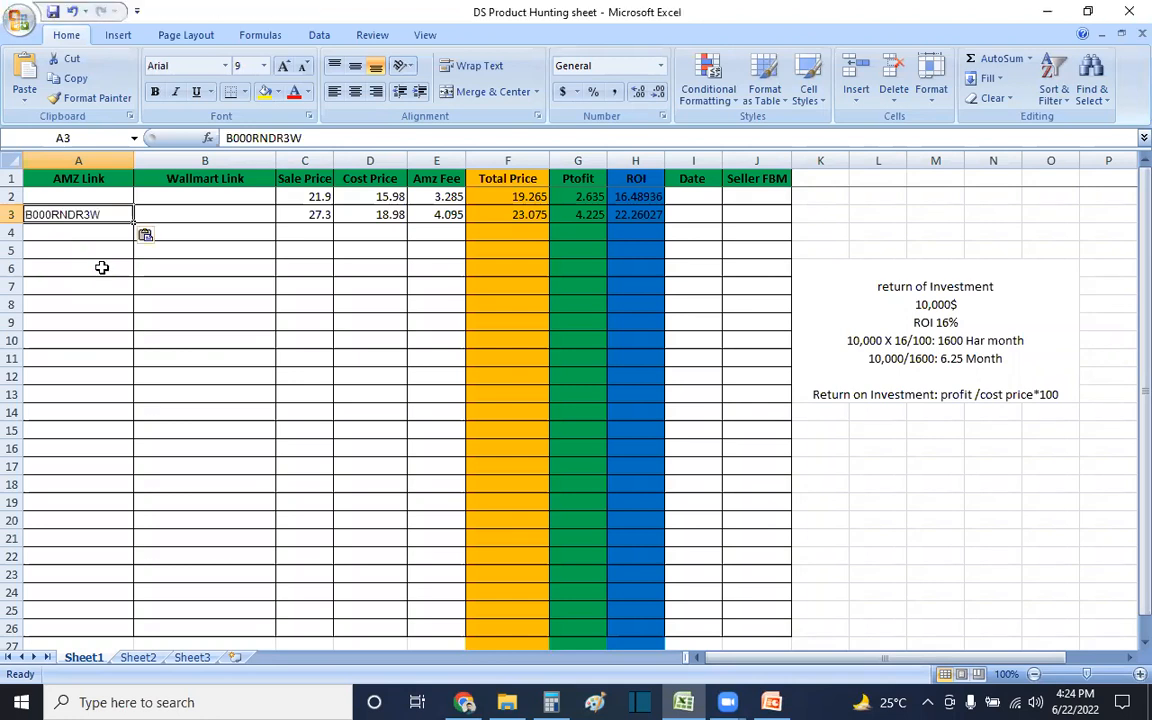
{"action": "key", "text": "Return"}
{"action": "key", "text": "alt+Tab"}
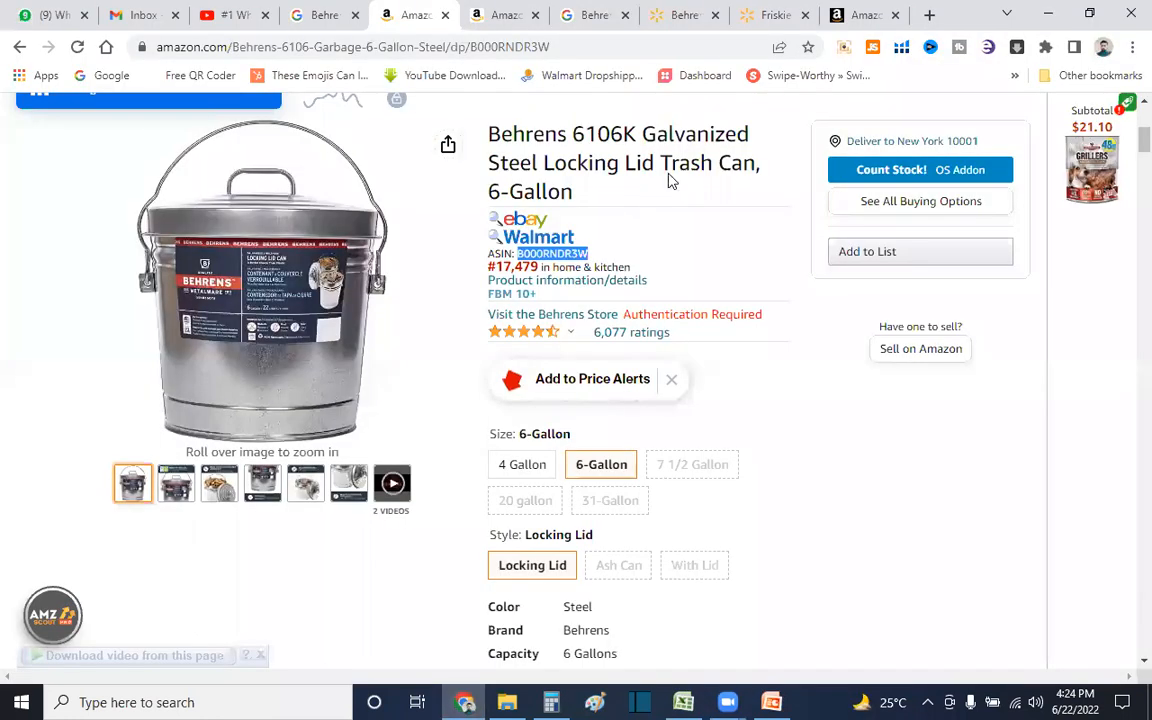
{"action": "left_click", "coordinate": [858, 14]}
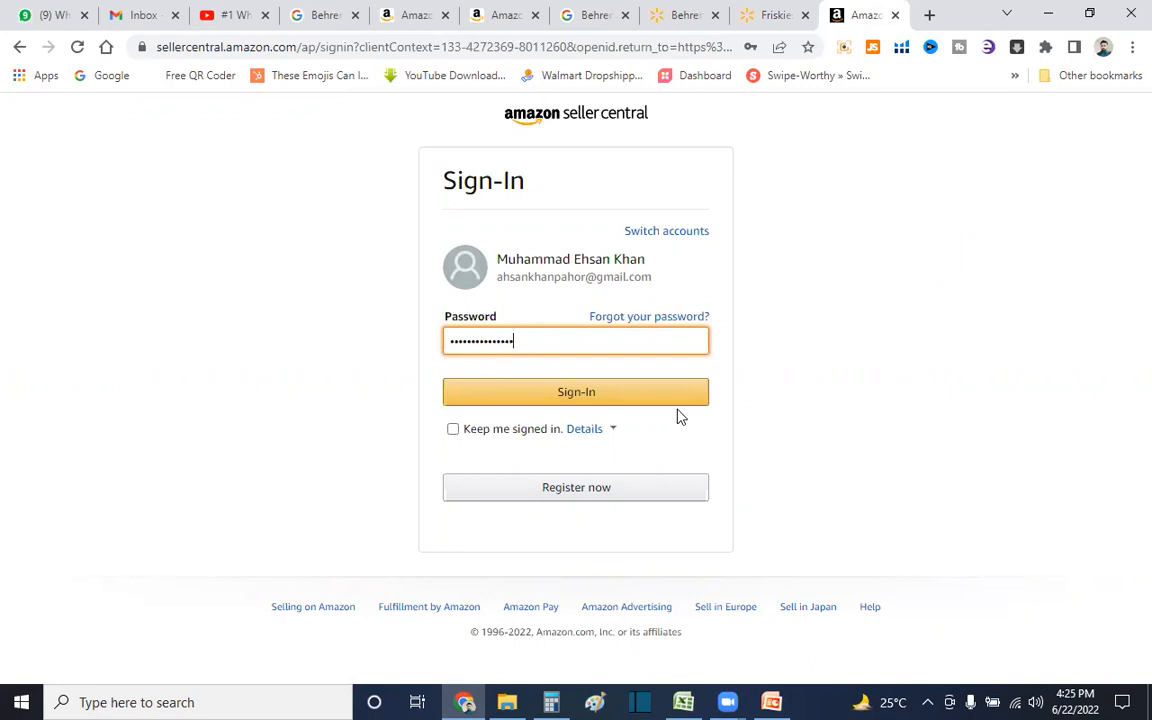
Sign in with the entered password and submit the one-time verification code, declining the password-update prompt.
{"action": "left_click", "coordinate": [704, 400]}
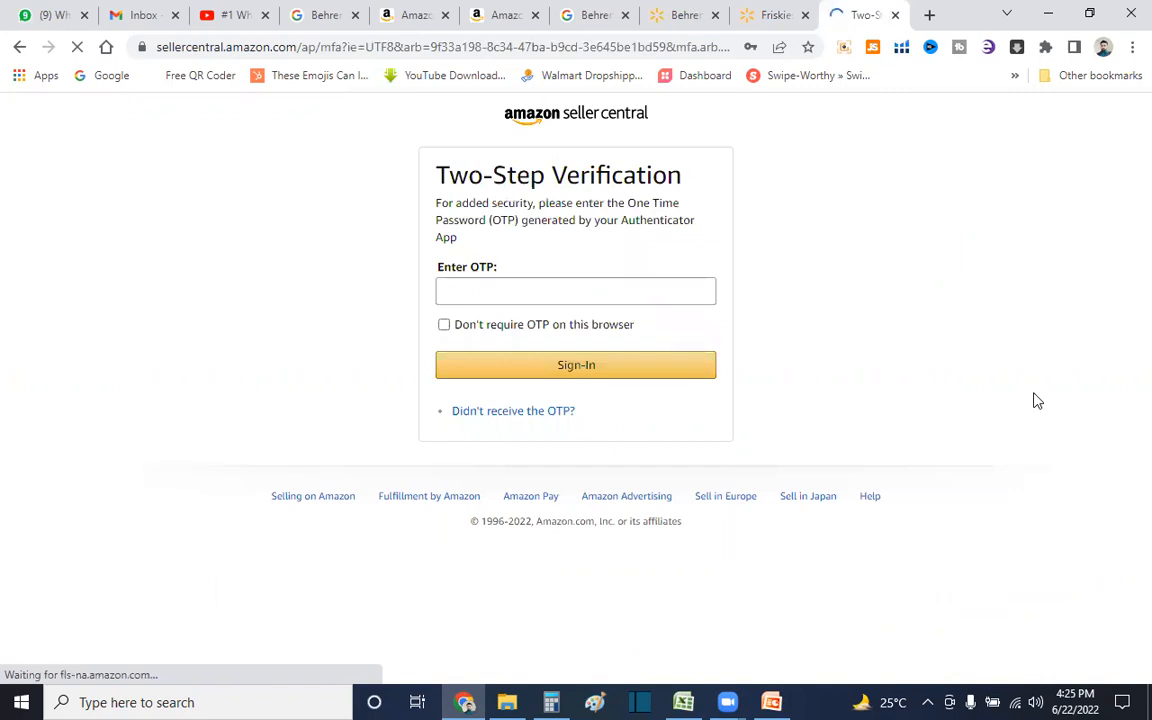
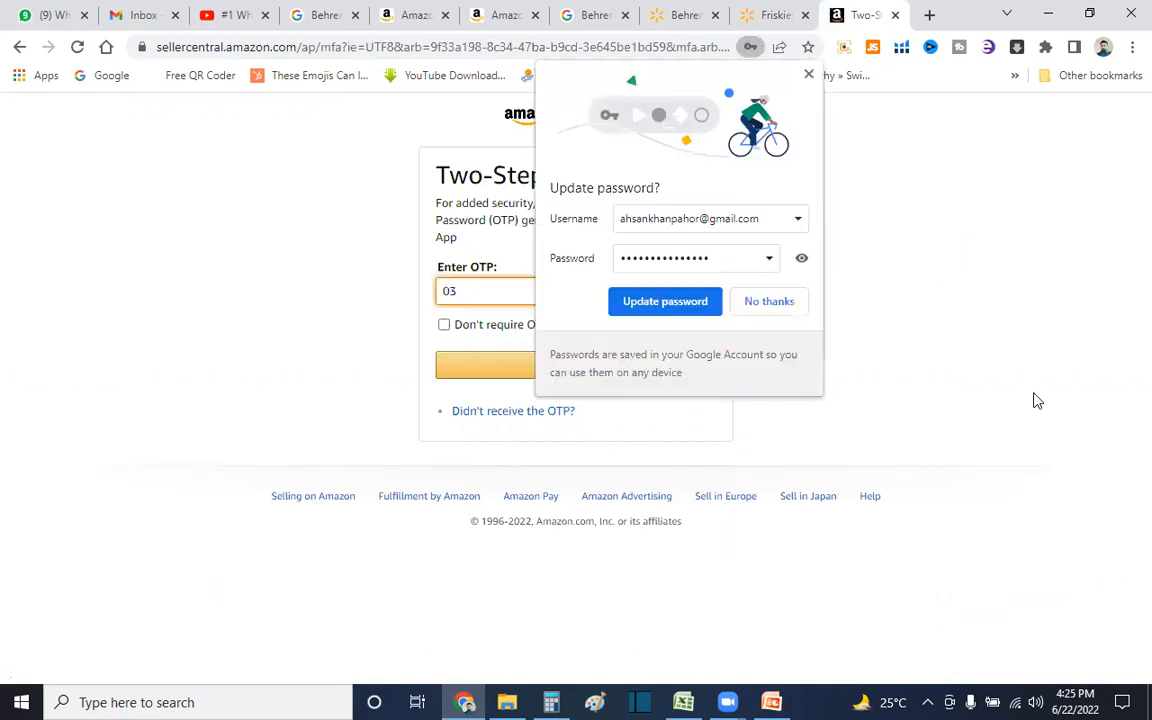
{"action": "left_click", "coordinate": [769, 301]}
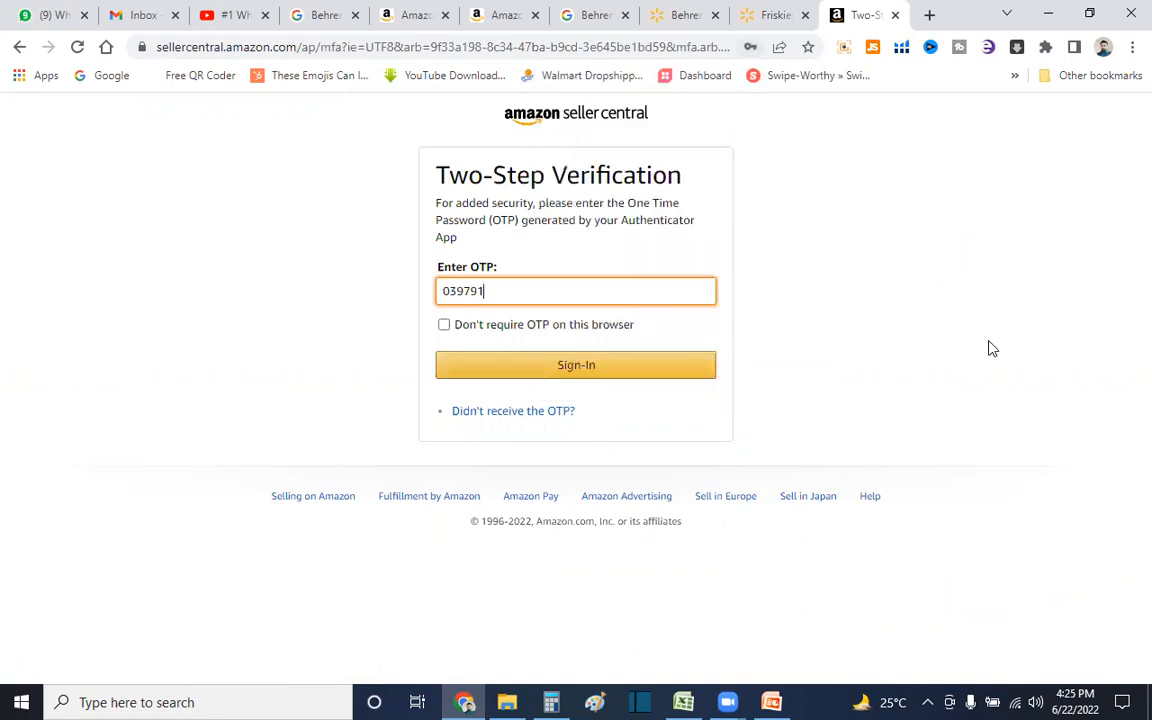
{"action": "key", "text": "Return"}
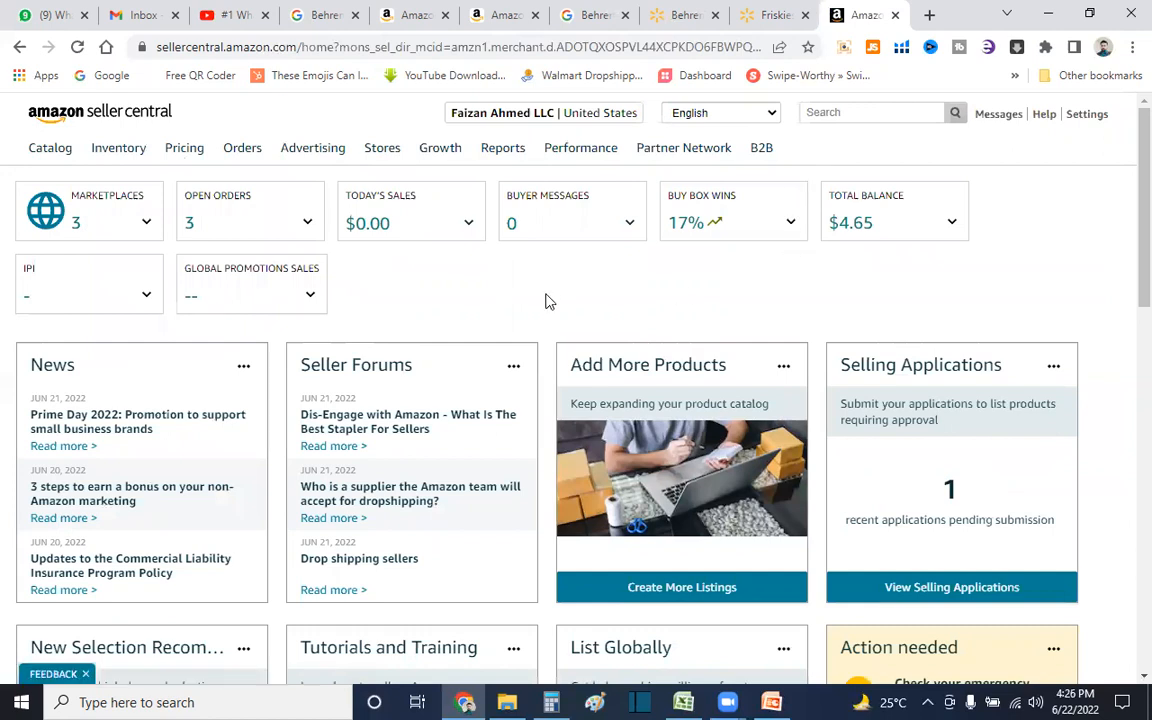
From Add a Product, search the catalog for the pasted ASIN B000RNDR3W.
{"action": "scroll", "coordinate": [540, 316], "scroll_direction": "down", "scroll_amount": 10}
{"action": "scroll", "coordinate": [540, 316], "scroll_direction": "up", "scroll_amount": 10}
{"action": "mouse_move", "coordinate": [38, 146]}
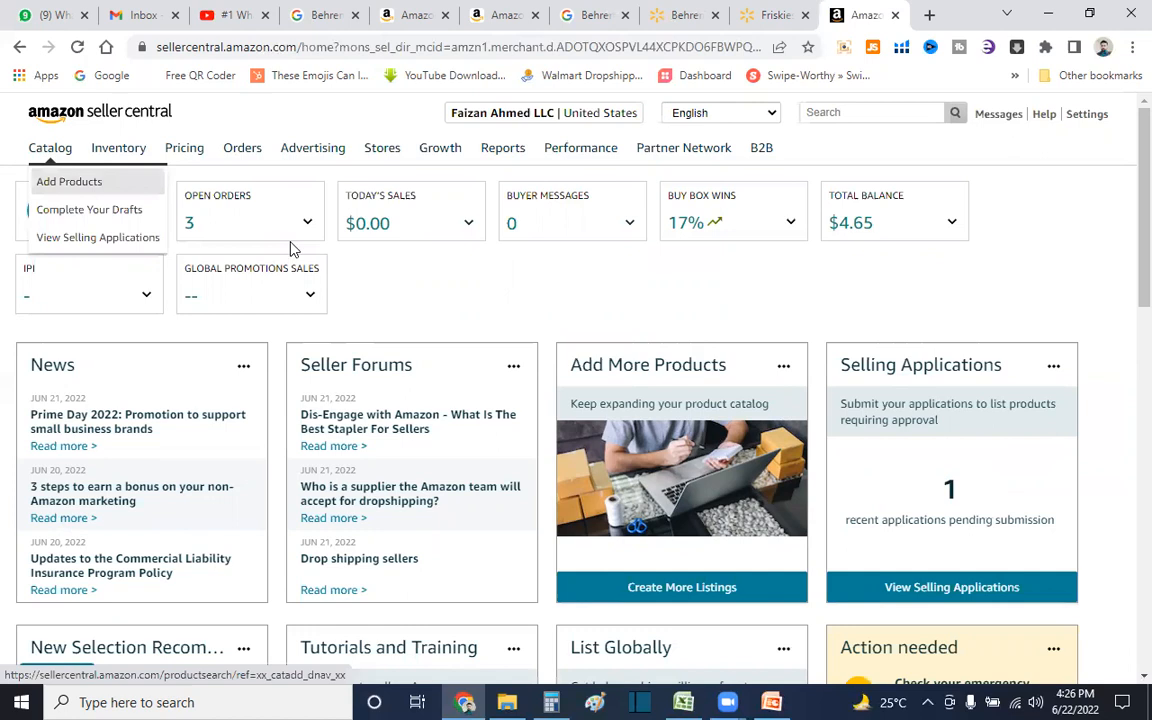
{"action": "left_click", "coordinate": [56, 180]}
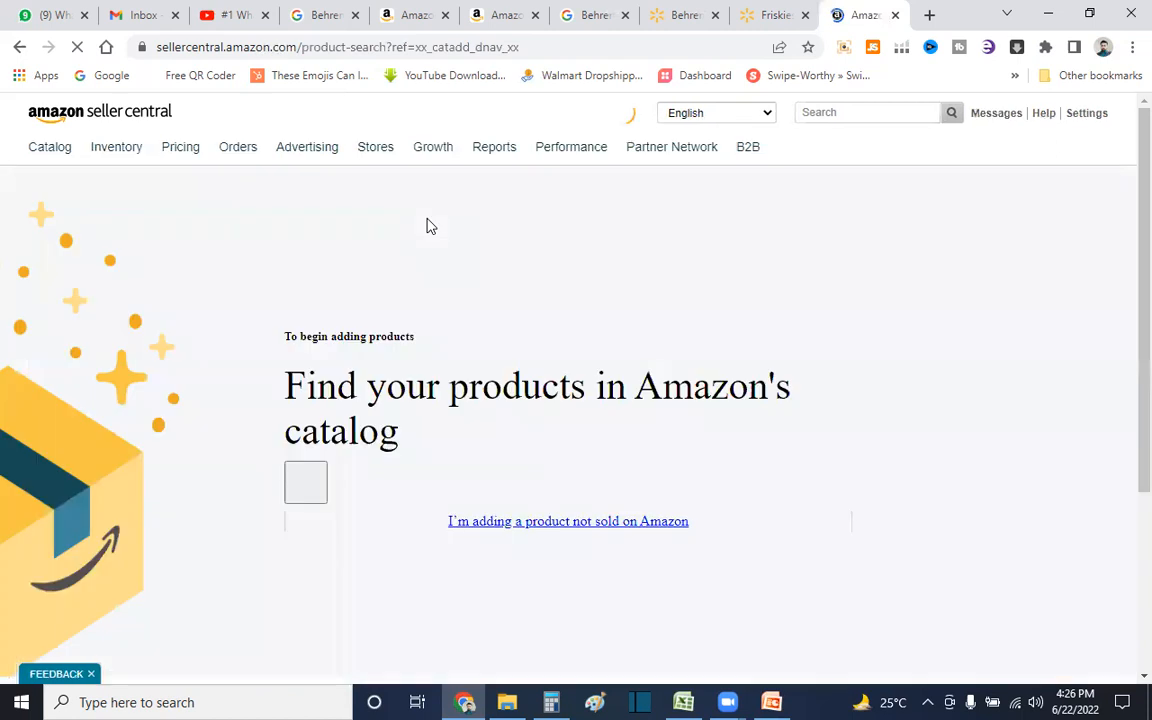
{"action": "scroll", "coordinate": [420, 350], "scroll_direction": "down", "scroll_amount": 3}
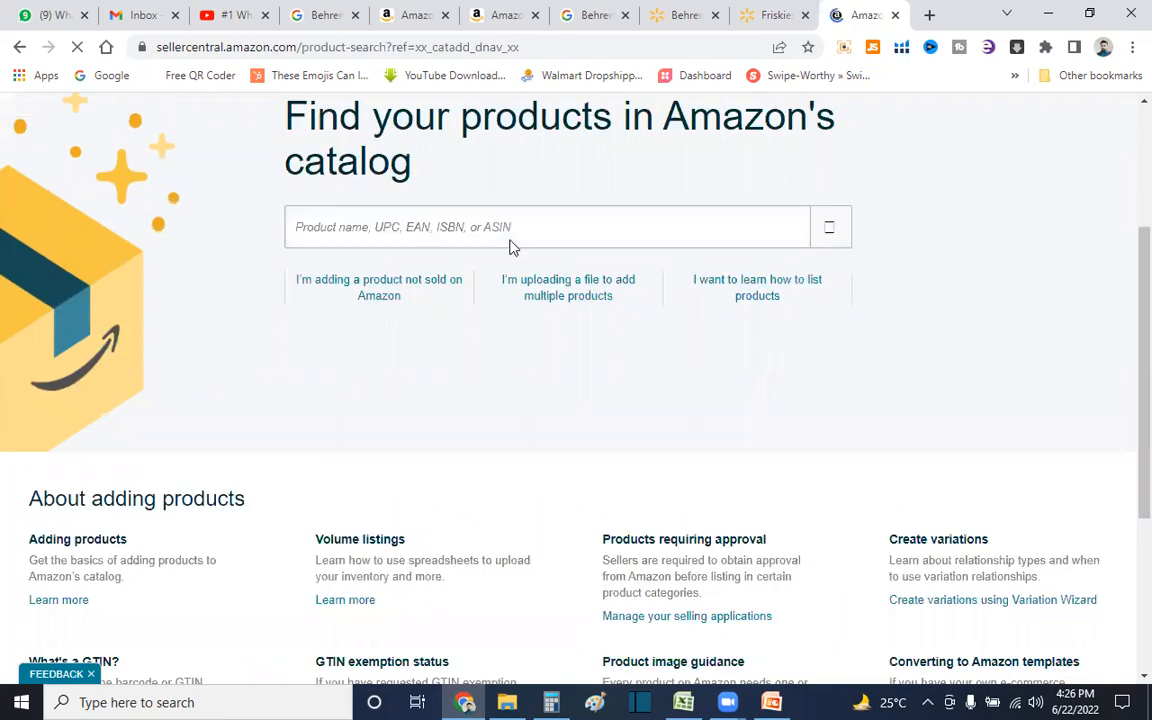
{"action": "left_click", "coordinate": [499, 230]}
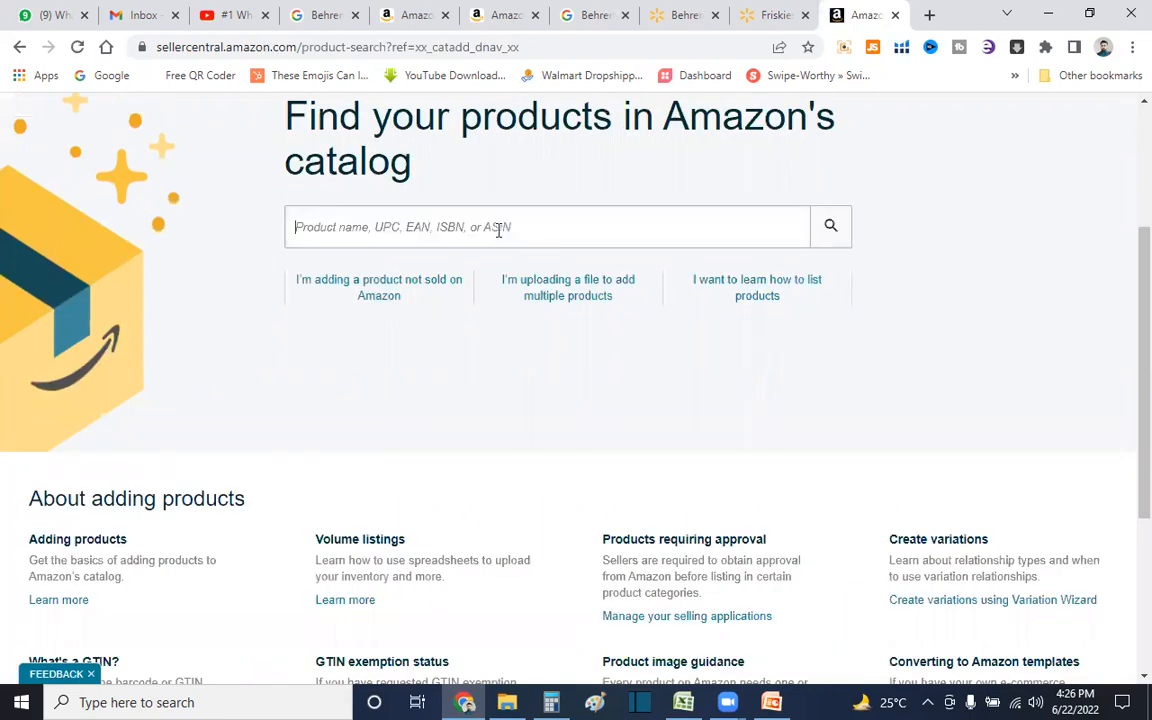
{"action": "key", "text": "ctrl+v"}
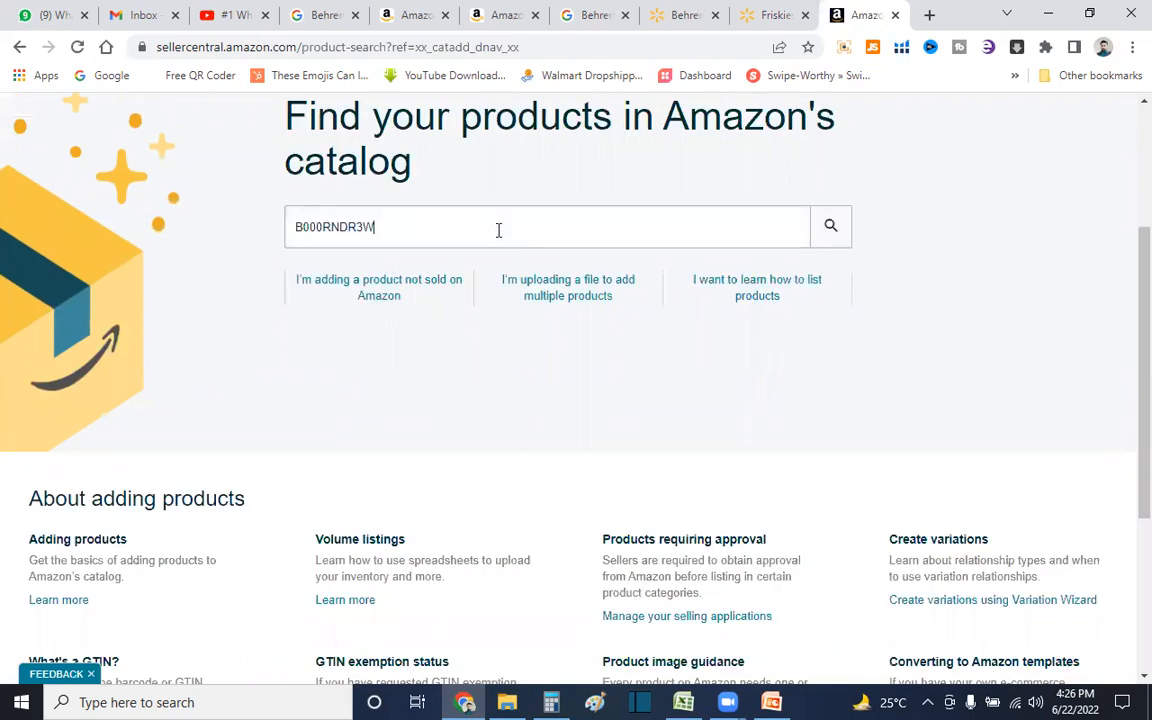
{"action": "left_click", "coordinate": [831, 228]}
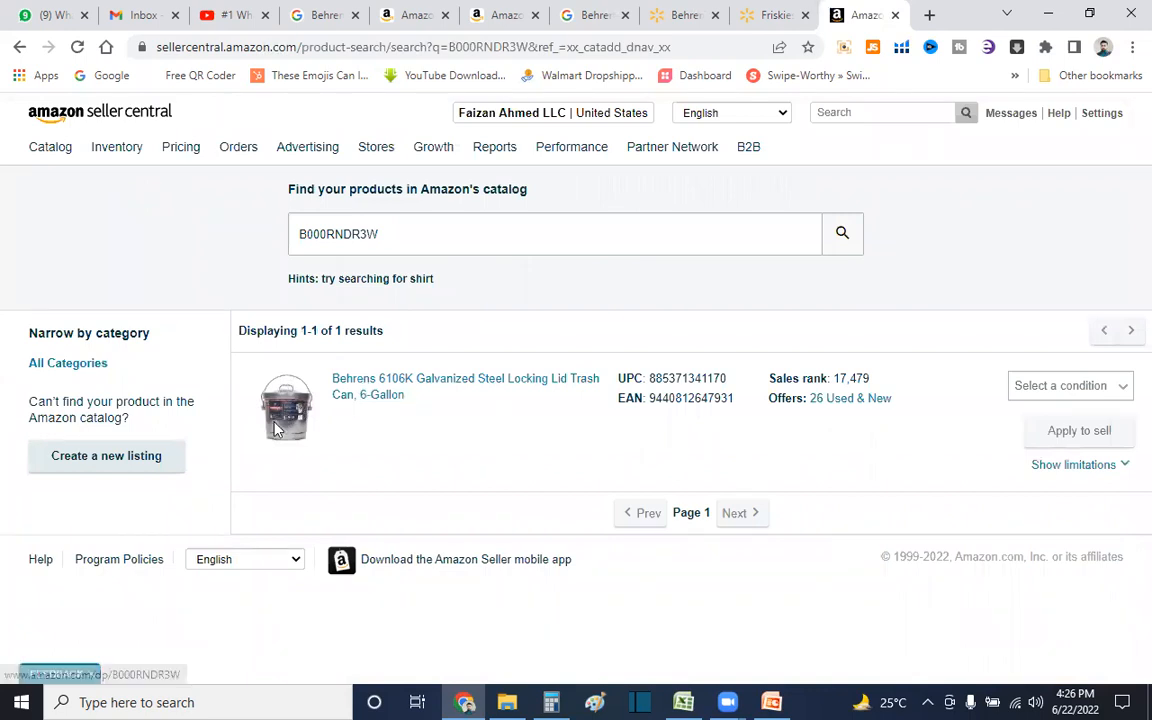
Review the offers and UPC, pick New as the condition, and apply to sell the trash can.
{"action": "left_click_drag", "start_coordinate": [771, 398], "coordinate": [872, 380]}
{"action": "left_click", "coordinate": [850, 379]}
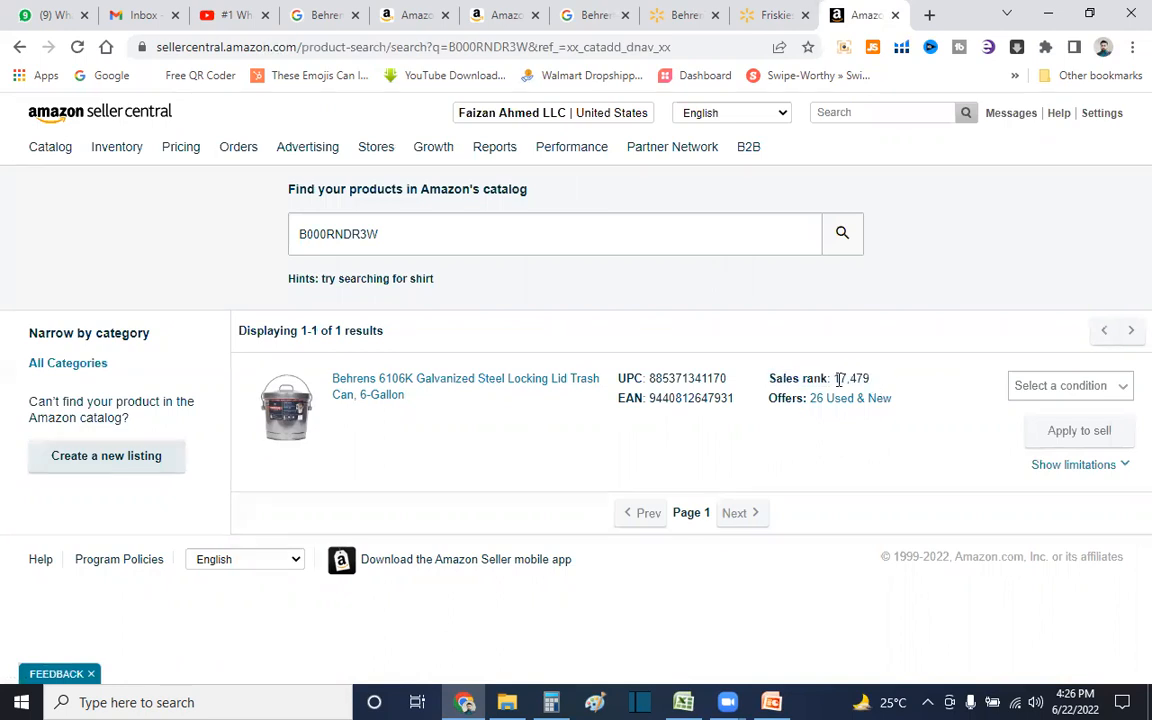
{"action": "left_click_drag", "start_coordinate": [655, 378], "coordinate": [745, 380]}
{"action": "left_click", "coordinate": [1120, 388]}
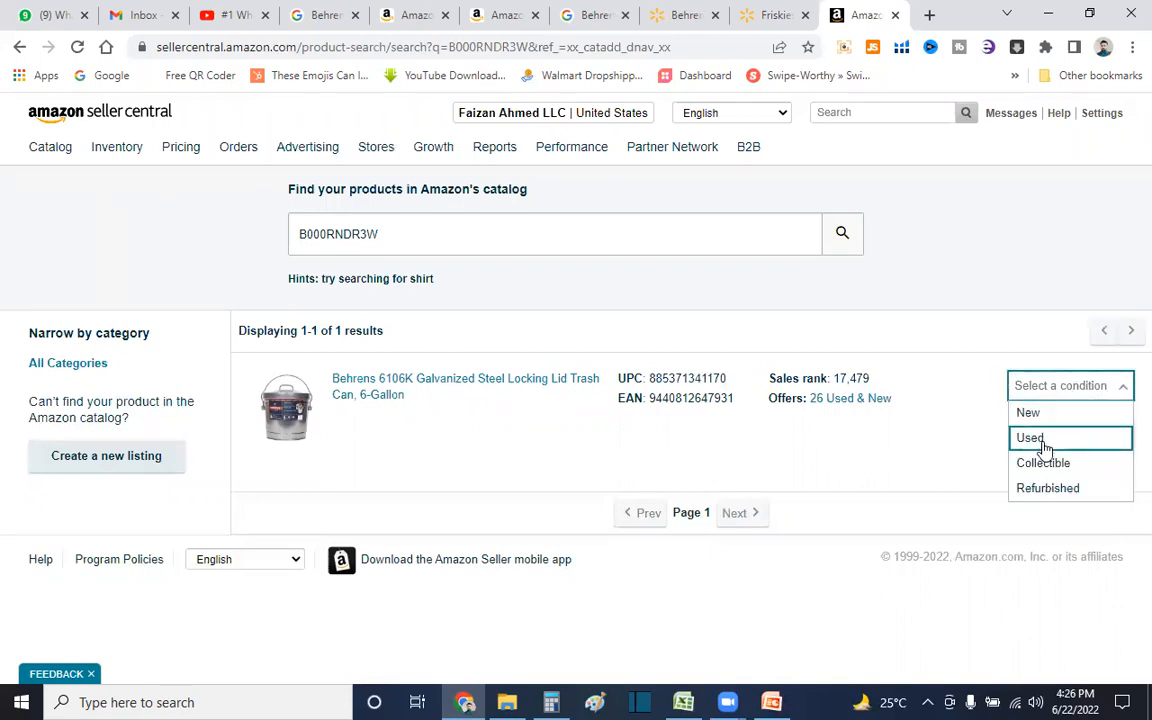
{"action": "left_click", "coordinate": [1025, 413]}
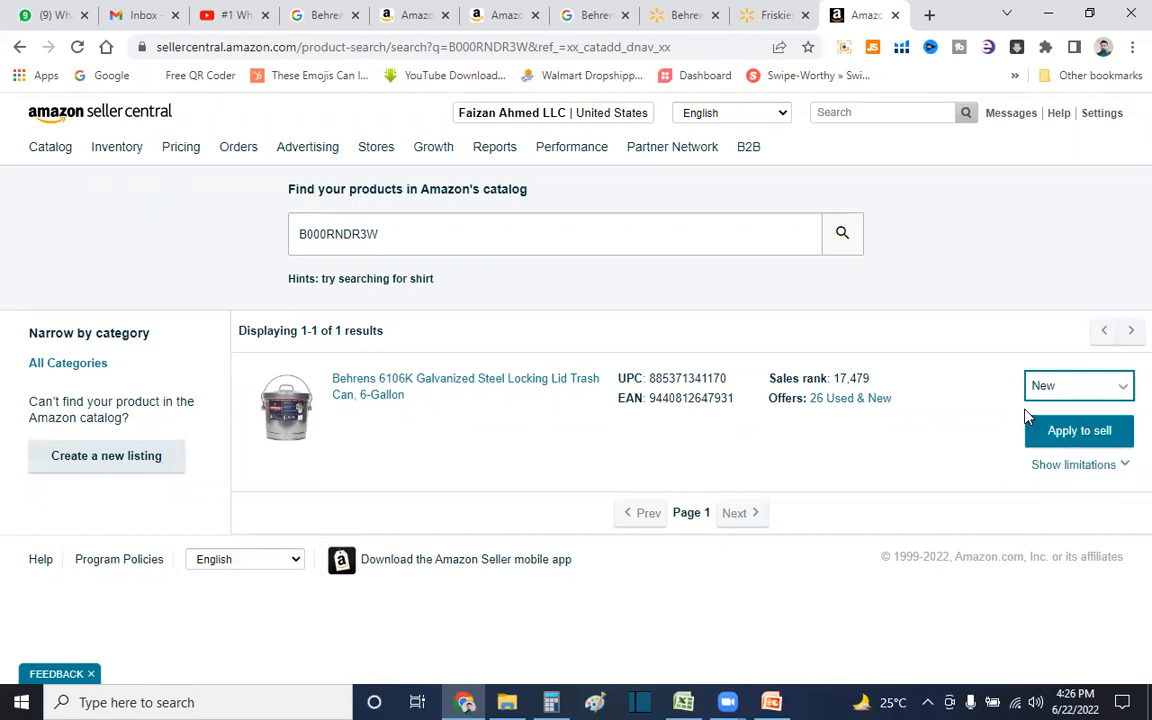
{"action": "left_click", "coordinate": [1079, 430]}
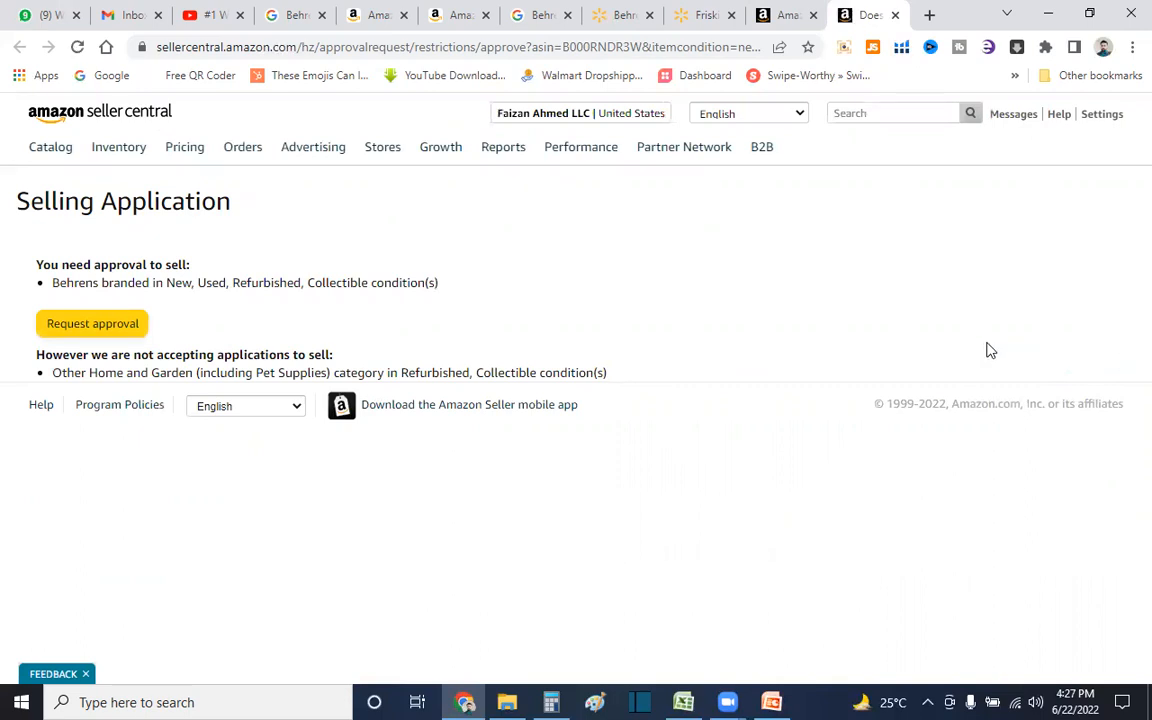
Request approval to sell Behrens-branded items.
{"action": "left_click_drag", "start_coordinate": [35, 258], "coordinate": [465, 296]}
{"action": "left_click", "coordinate": [622, 314]}
{"action": "left_click", "coordinate": [103, 330]}
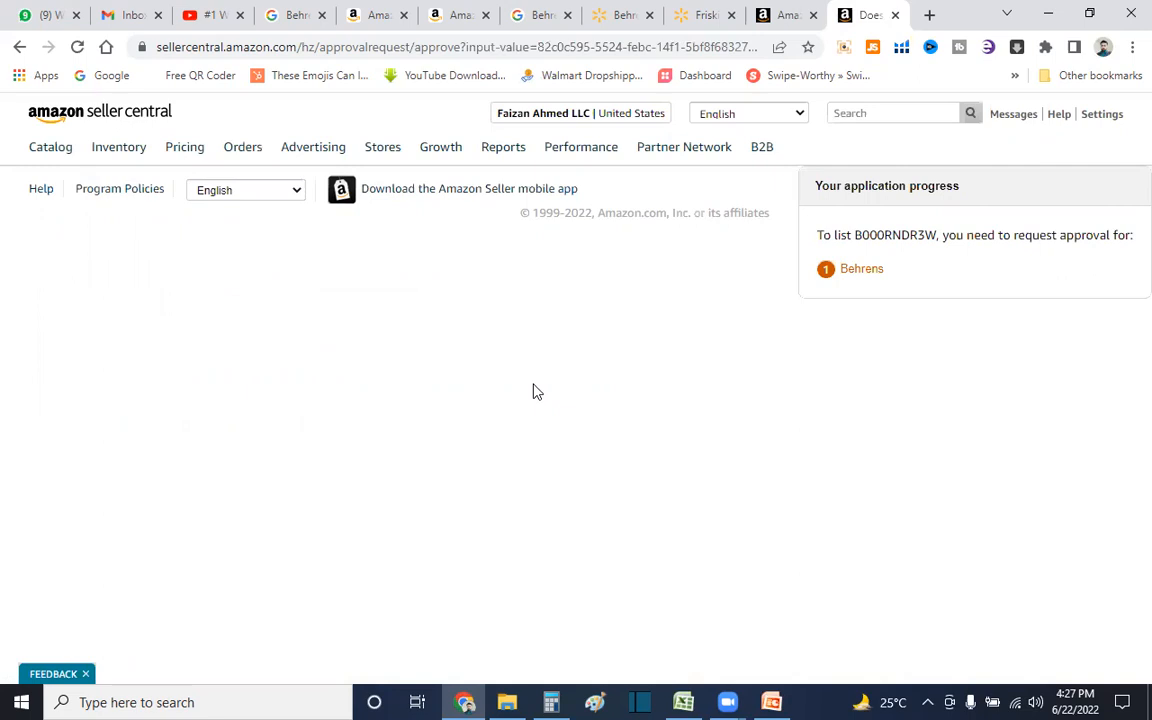
Check the ASIN B000RNDR3W on the application, then go back to the previous Selling Application page.
{"action": "left_click_drag", "start_coordinate": [861, 235], "coordinate": [944, 237]}
{"action": "left_click", "coordinate": [955, 287]}
{"action": "left_click_drag", "start_coordinate": [856, 235], "coordinate": [937, 235]}
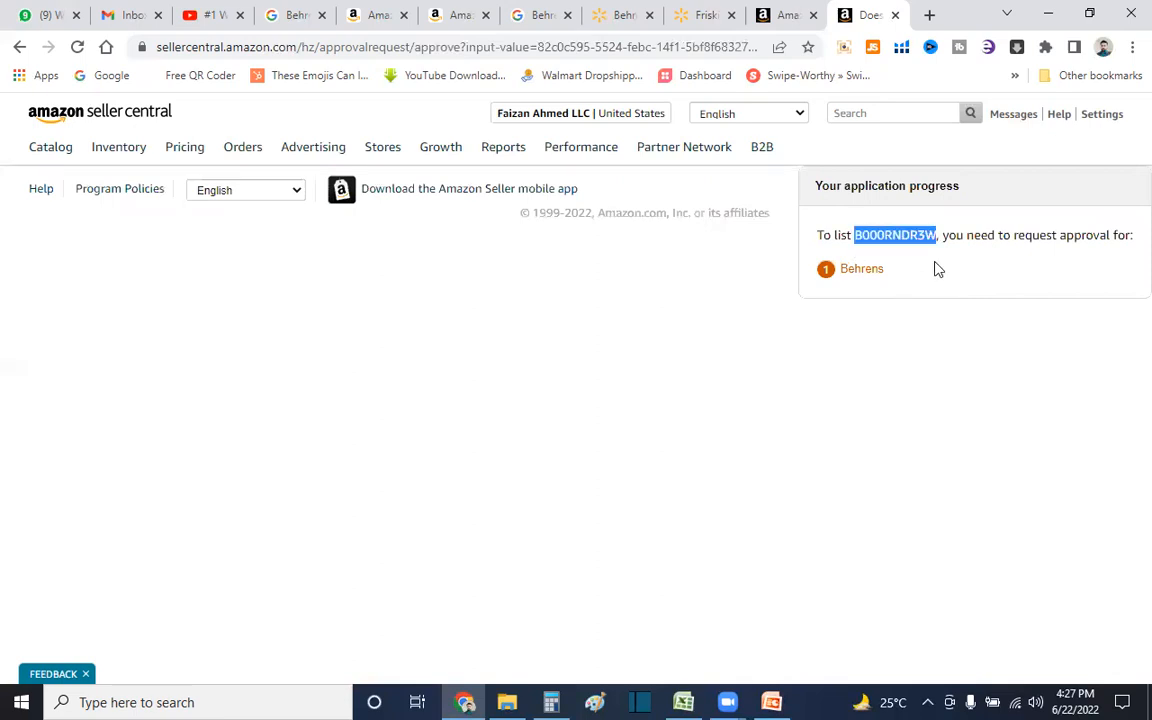
{"action": "left_click", "coordinate": [934, 263]}
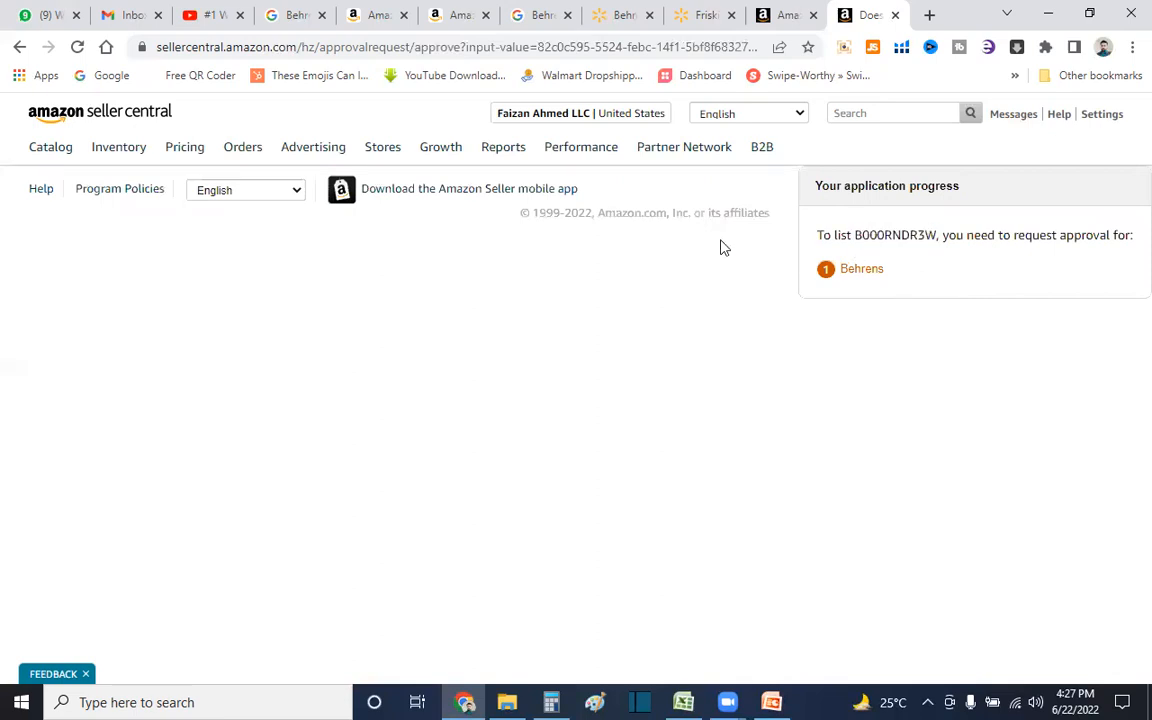
{"action": "left_click", "coordinate": [19, 47]}
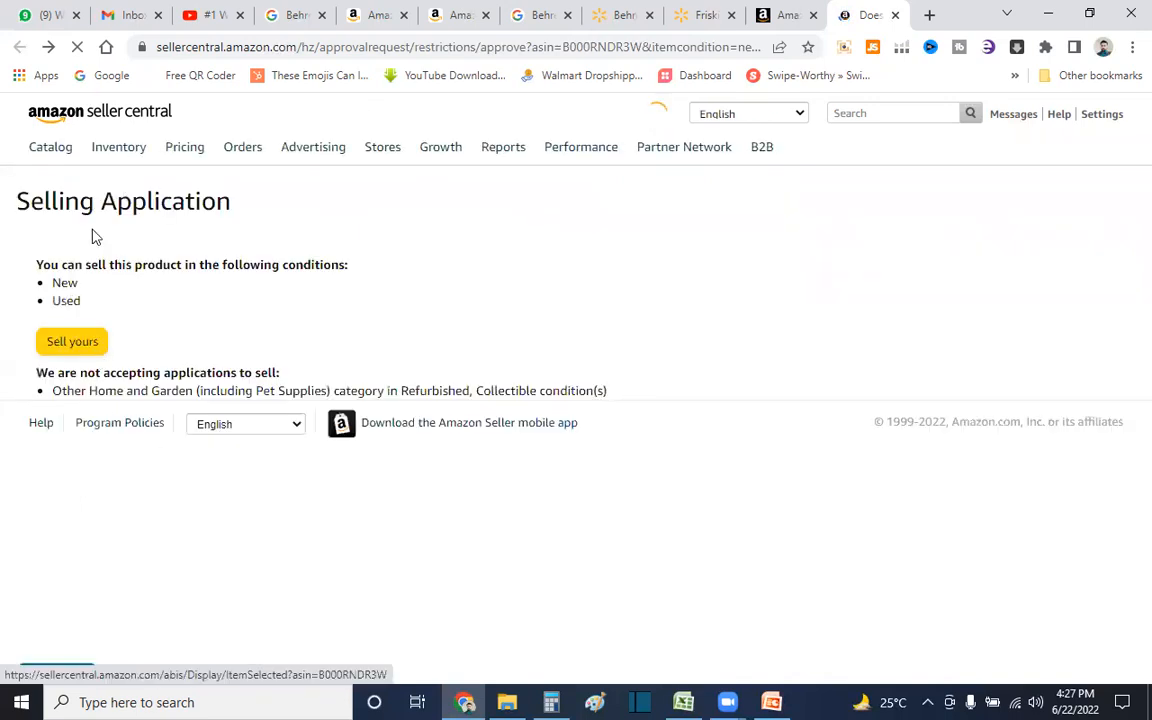
Open the Sell yours offer form and review the product title and Amazon Sales Rank.
{"action": "left_click", "coordinate": [76, 346]}
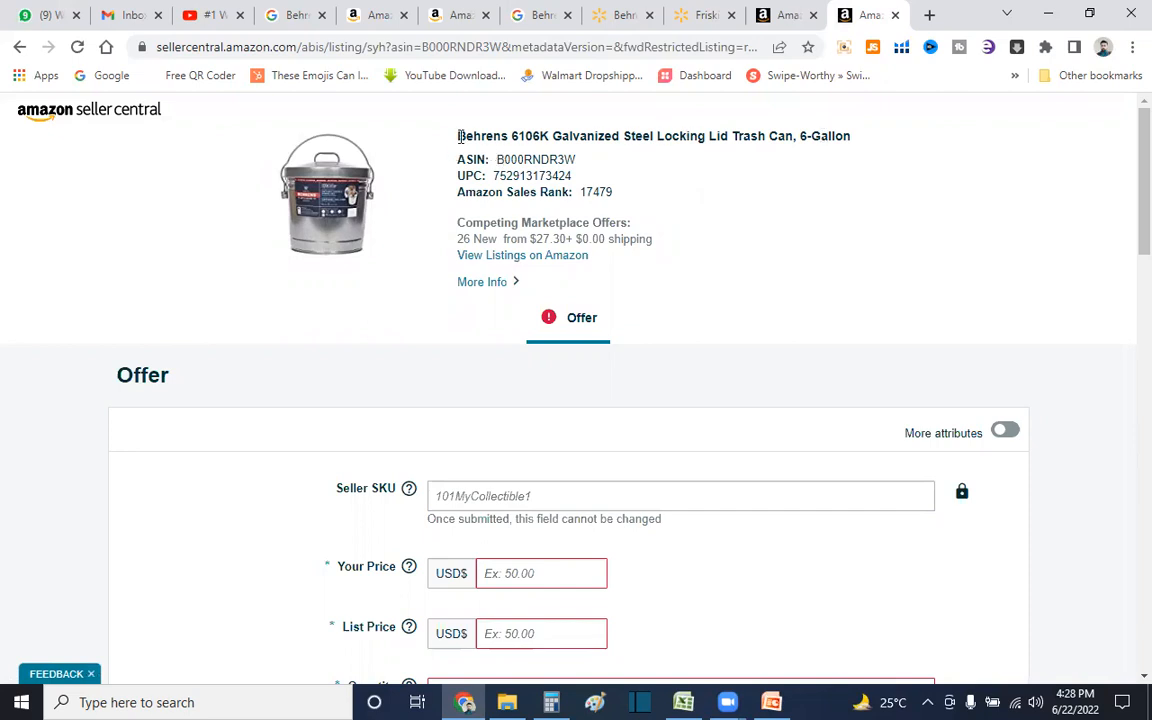
{"action": "left_click_drag", "start_coordinate": [457, 136], "coordinate": [864, 172]}
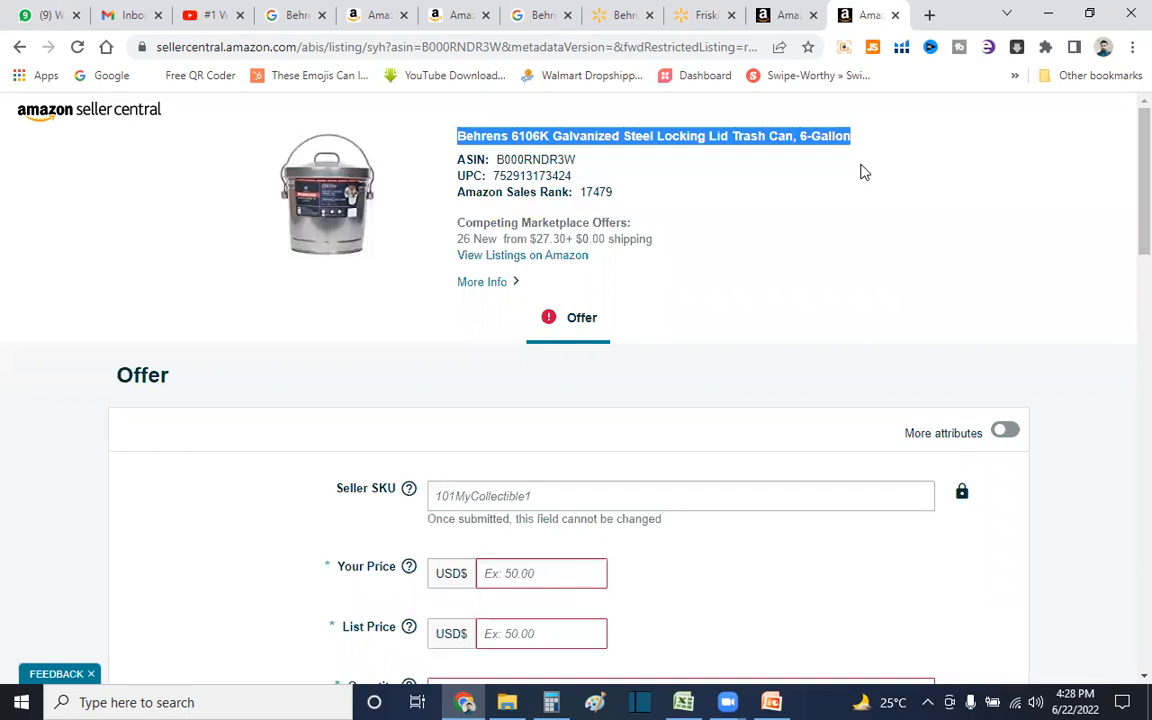
{"action": "left_click", "coordinate": [743, 177]}
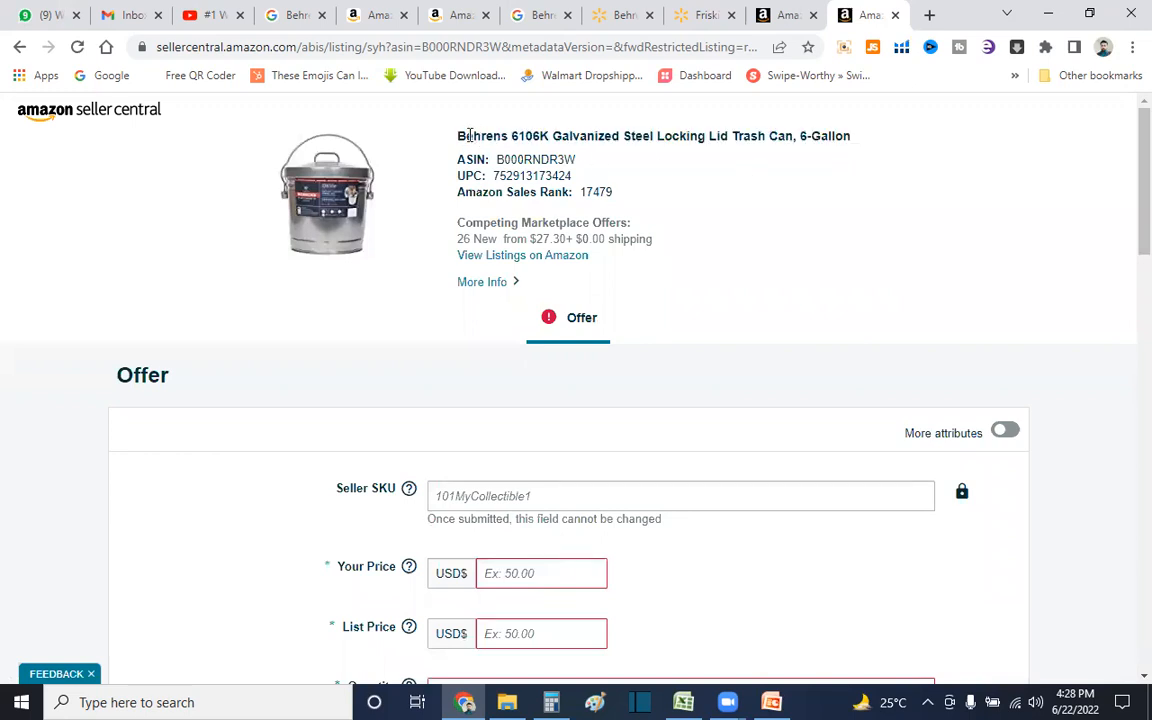
{"action": "left_click_drag", "start_coordinate": [457, 135], "coordinate": [863, 134]}
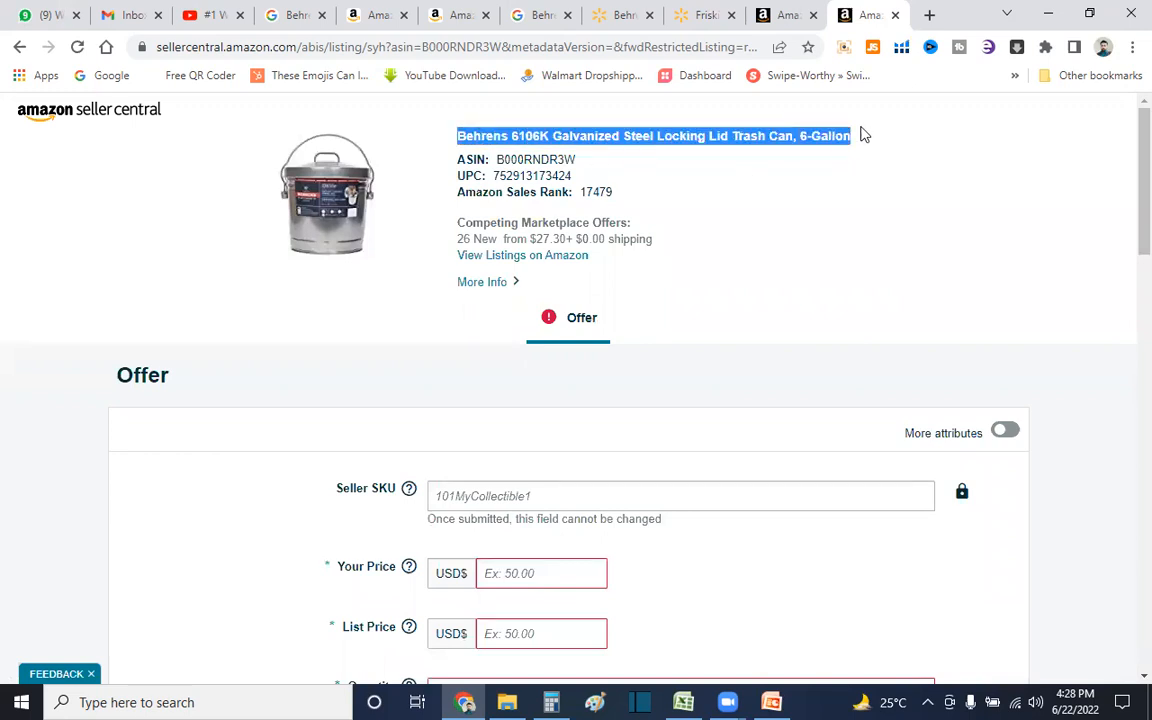
{"action": "left_click", "coordinate": [834, 172]}
{"action": "left_click_drag", "start_coordinate": [461, 137], "coordinate": [858, 140]}
{"action": "triple_click", "coordinate": [868, 190]}
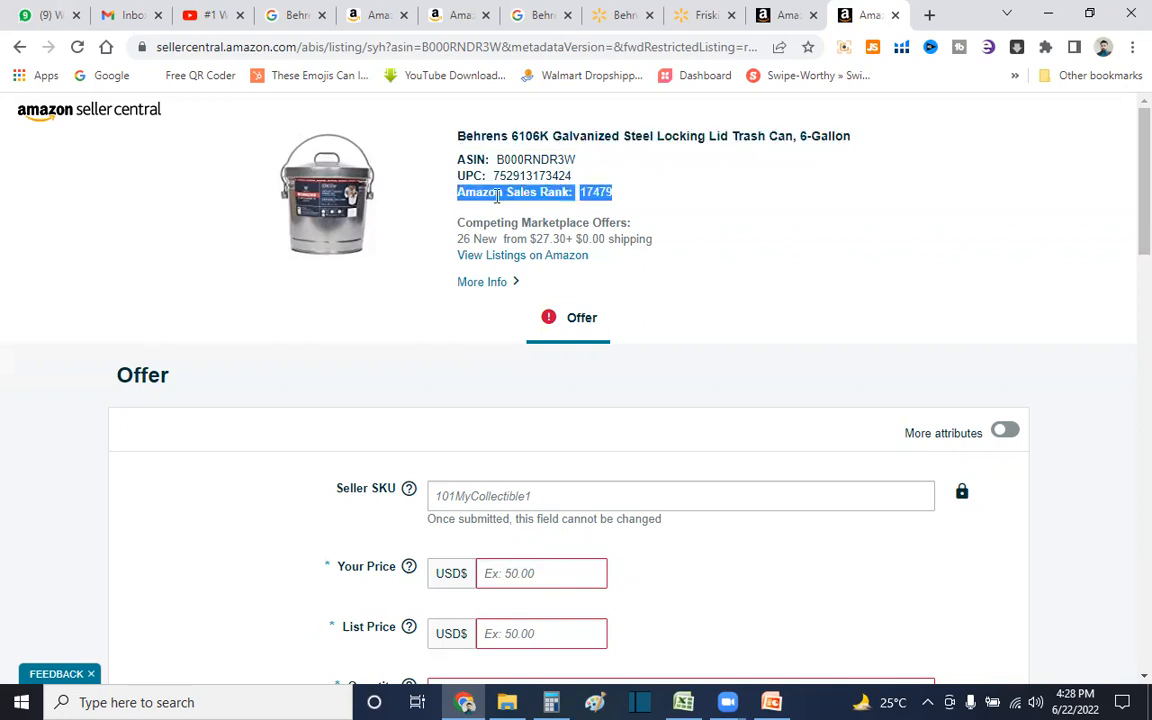
{"action": "left_click_drag", "start_coordinate": [458, 136], "coordinate": [856, 152]}
{"action": "left_click", "coordinate": [850, 165]}
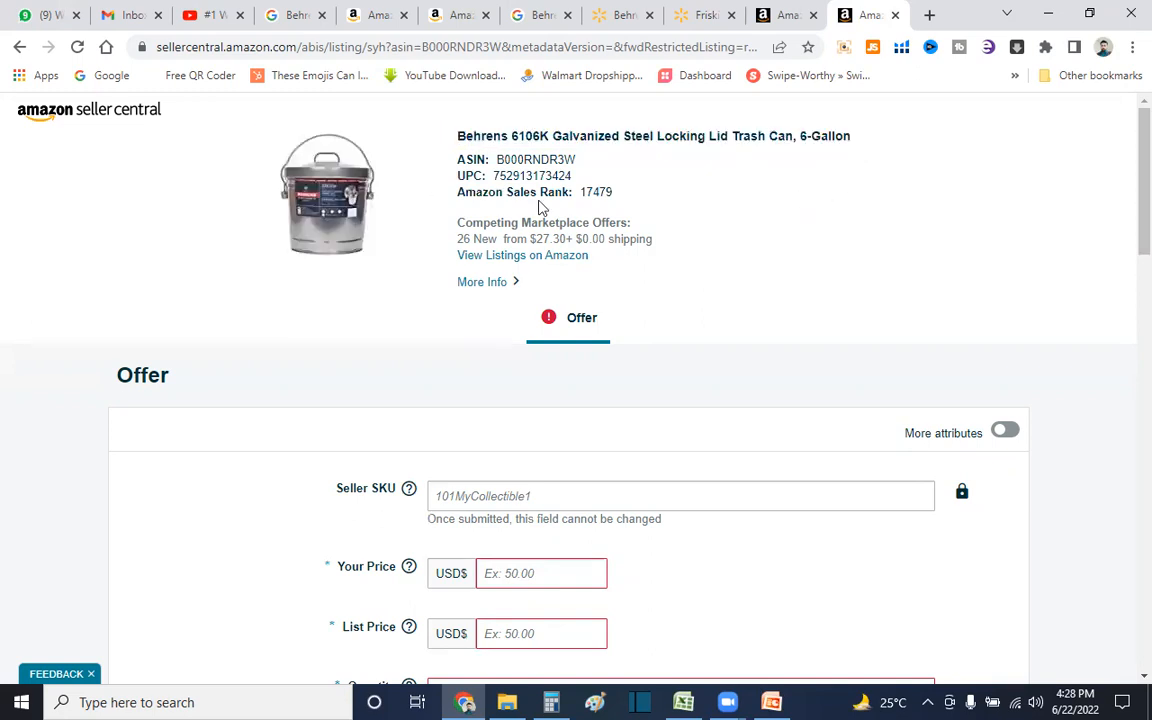
{"action": "left_click", "coordinate": [350, 170]}
{"action": "left_click", "coordinate": [684, 702]}
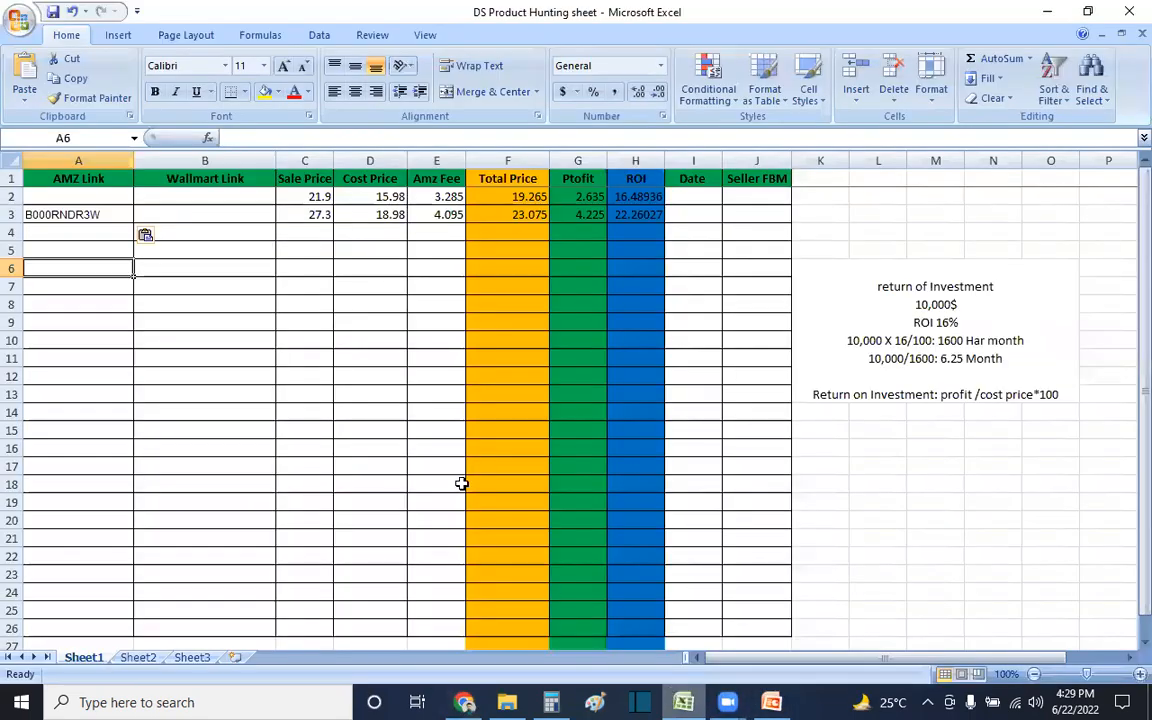
{"action": "left_click", "coordinate": [231, 304]}
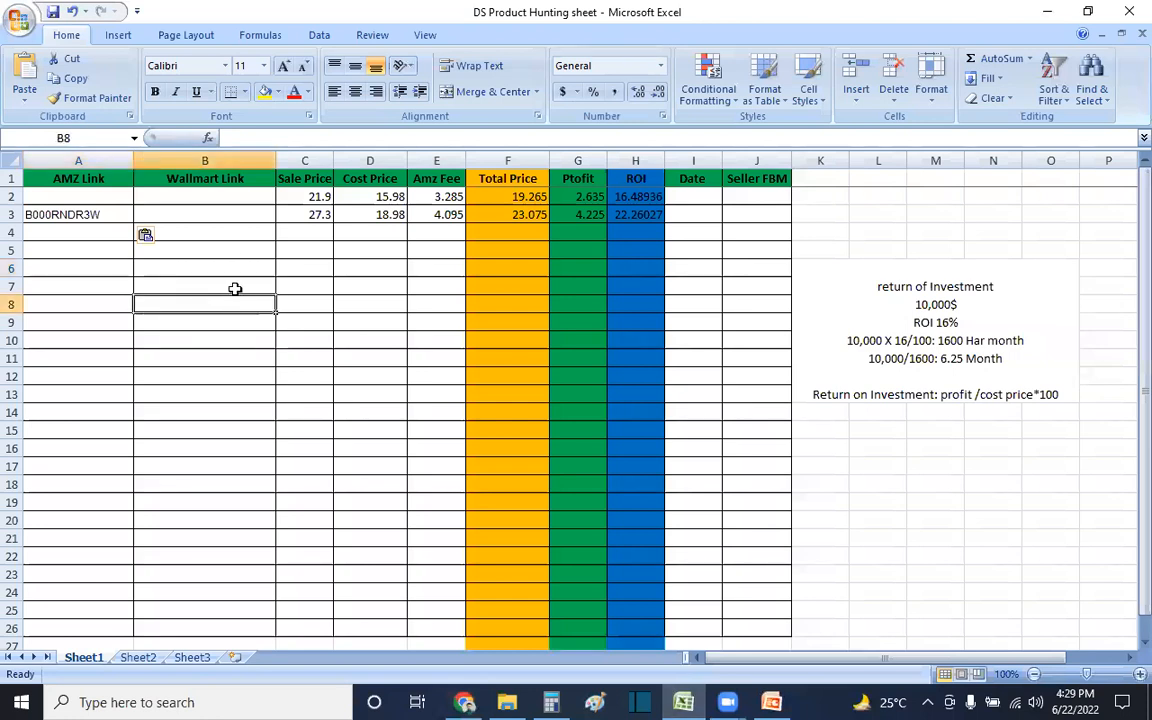
{"action": "left_click", "coordinate": [247, 214]}
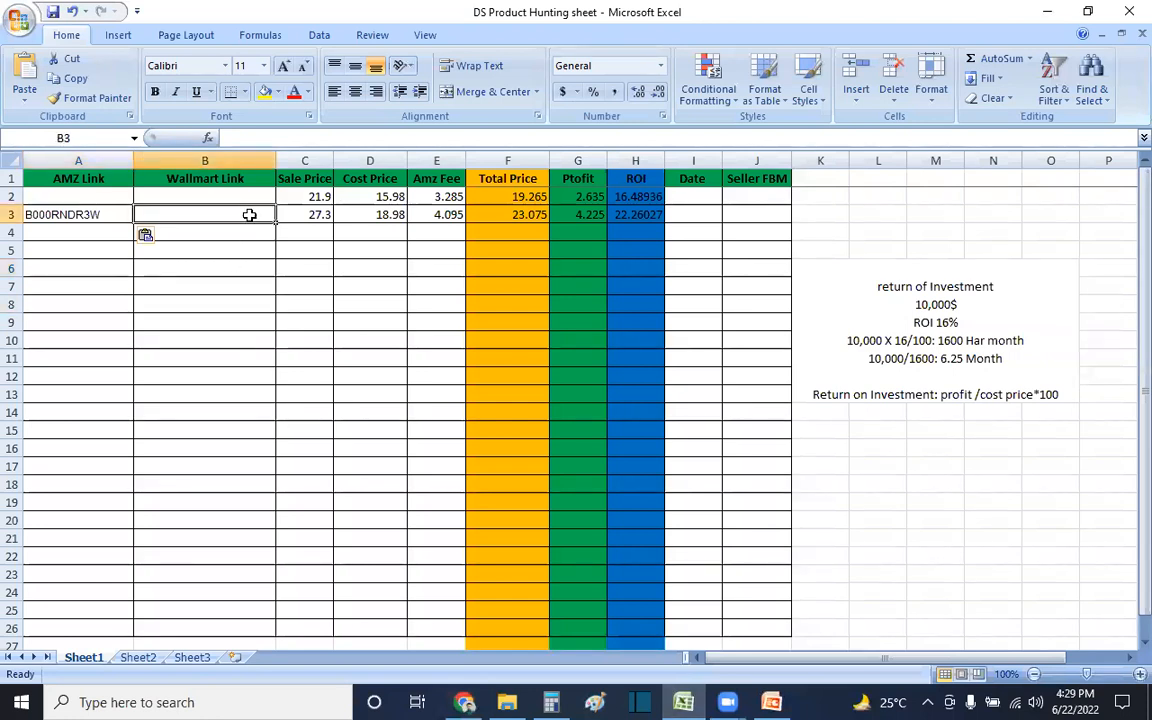
{"action": "left_click", "coordinate": [217, 234]}
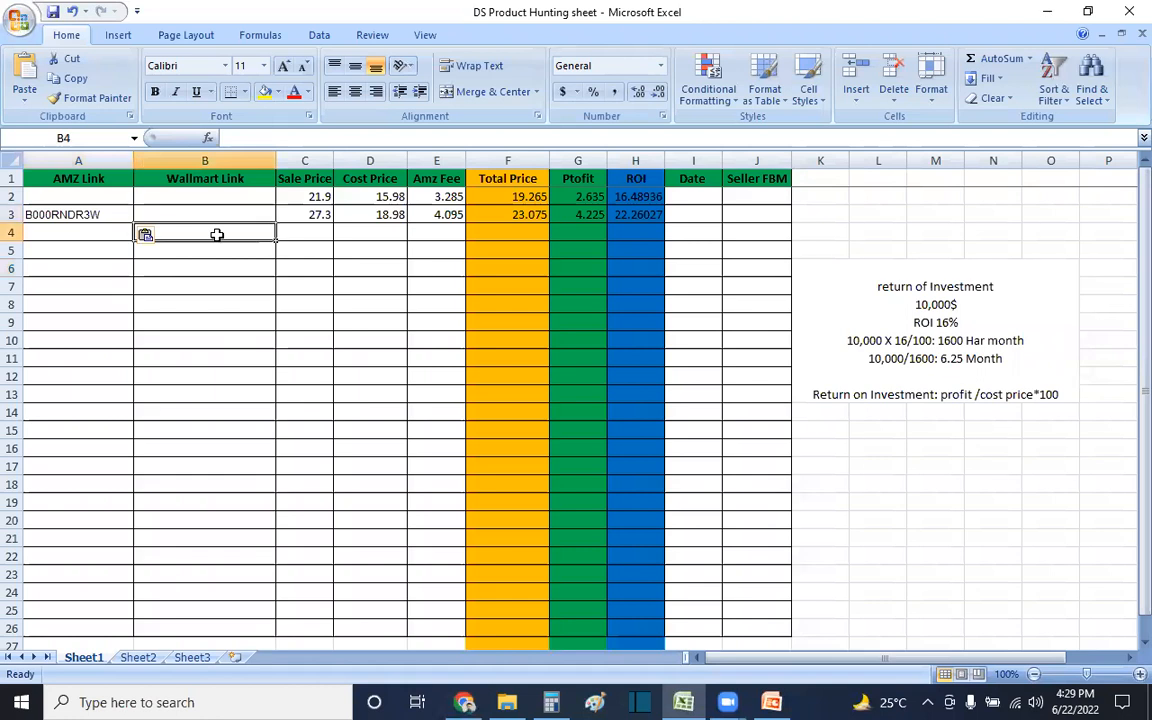
{"action": "left_click", "coordinate": [221, 249]}
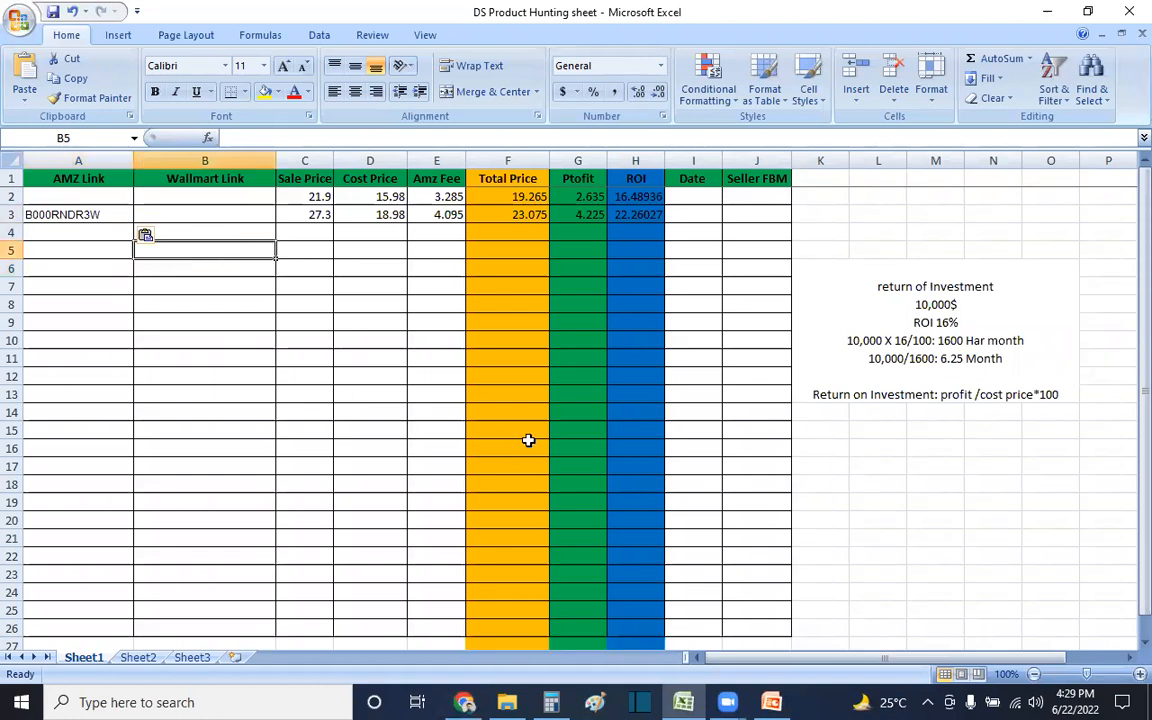
{"action": "left_click", "coordinate": [467, 702]}
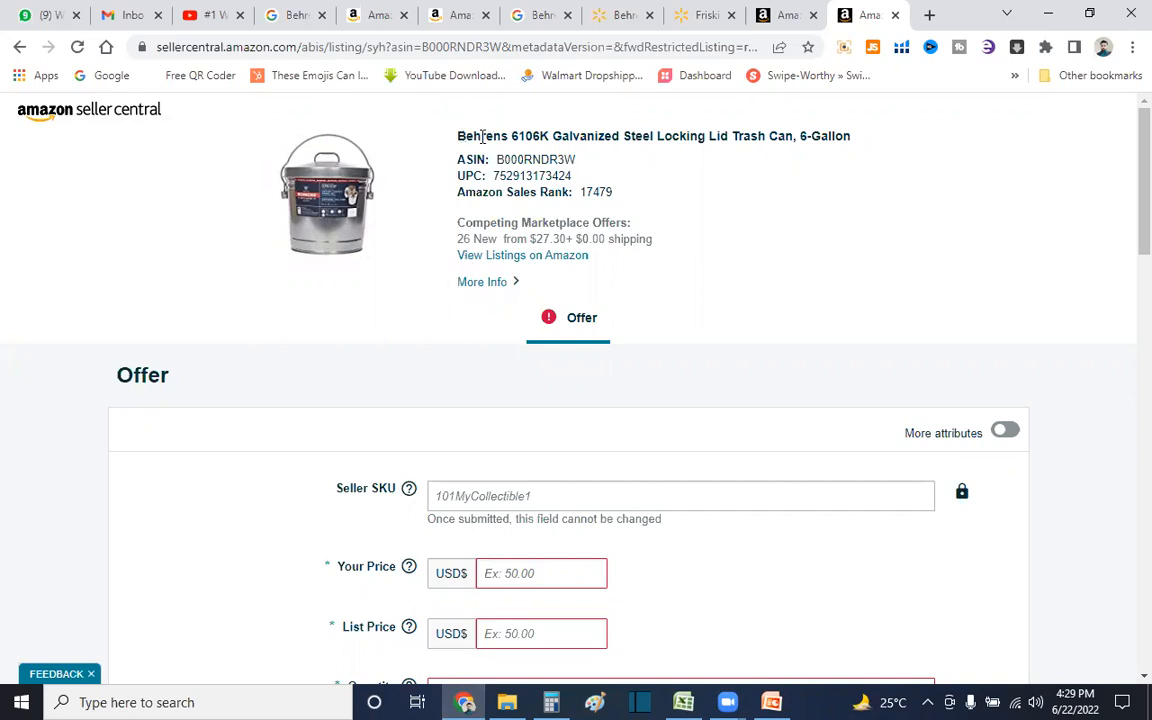
{"action": "left_click_drag", "start_coordinate": [482, 136], "coordinate": [849, 159]}
{"action": "left_click", "coordinate": [851, 187]}
{"action": "left_click_drag", "start_coordinate": [412, 116], "coordinate": [861, 134]}
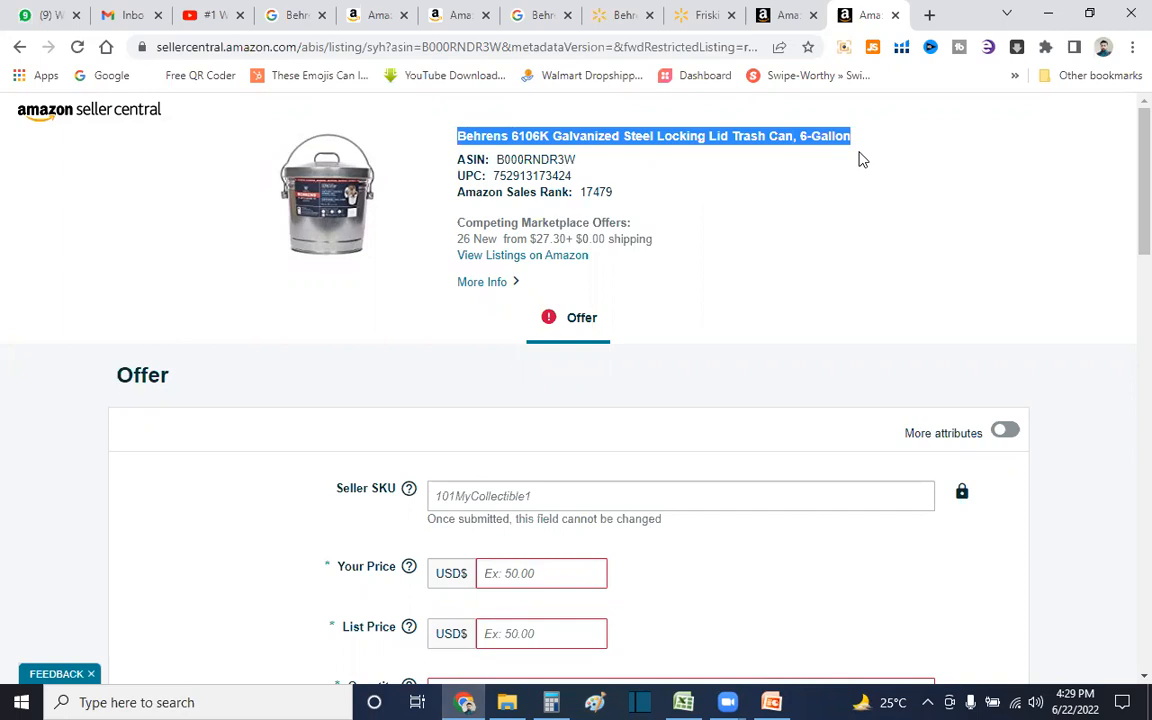
{"action": "left_click", "coordinate": [775, 258]}
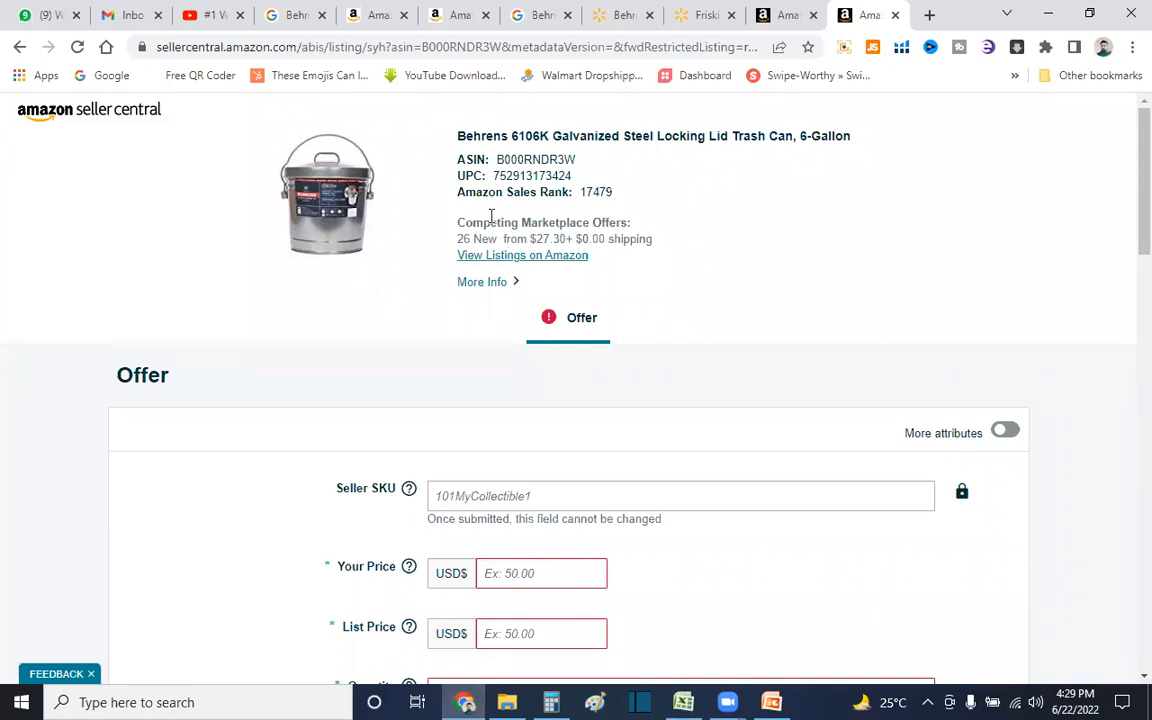
{"action": "left_click_drag", "start_coordinate": [458, 191], "coordinate": [689, 206]}
{"action": "left_click", "coordinate": [692, 207]}
Enter Seller SKU AK-12234.
{"action": "scroll", "coordinate": [670, 340], "scroll_direction": "down", "scroll_amount": 3}
{"action": "left_click", "coordinate": [566, 316]}
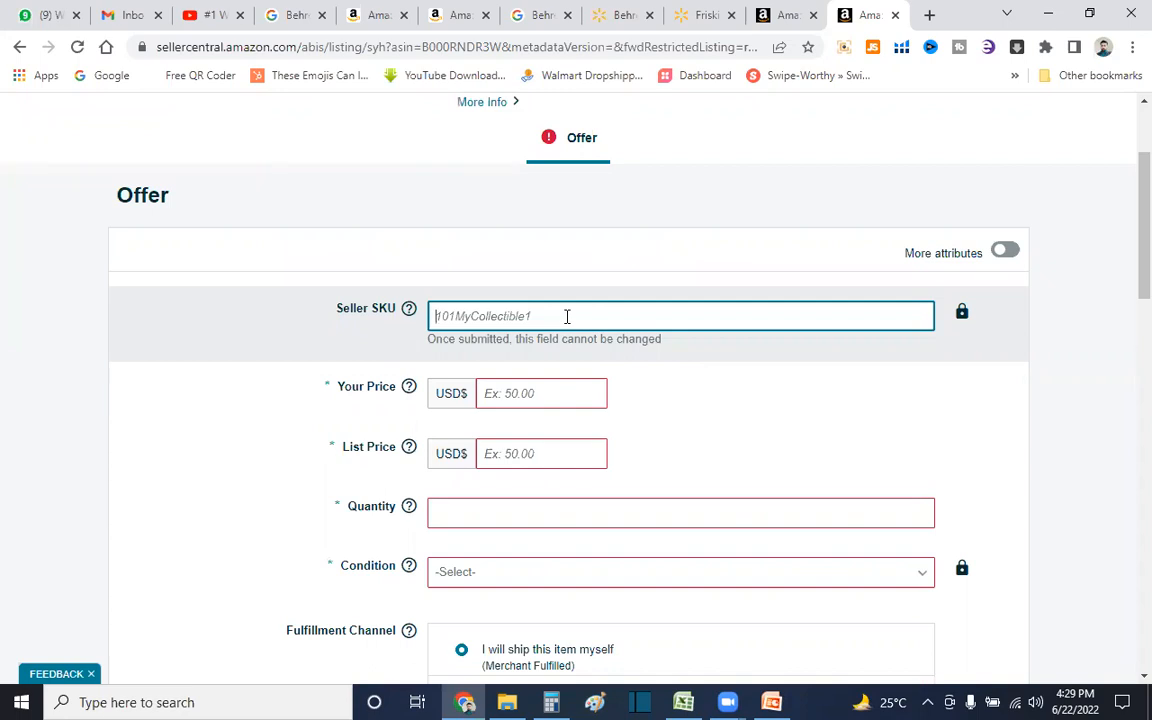
{"action": "type", "text": "AK-12234"}
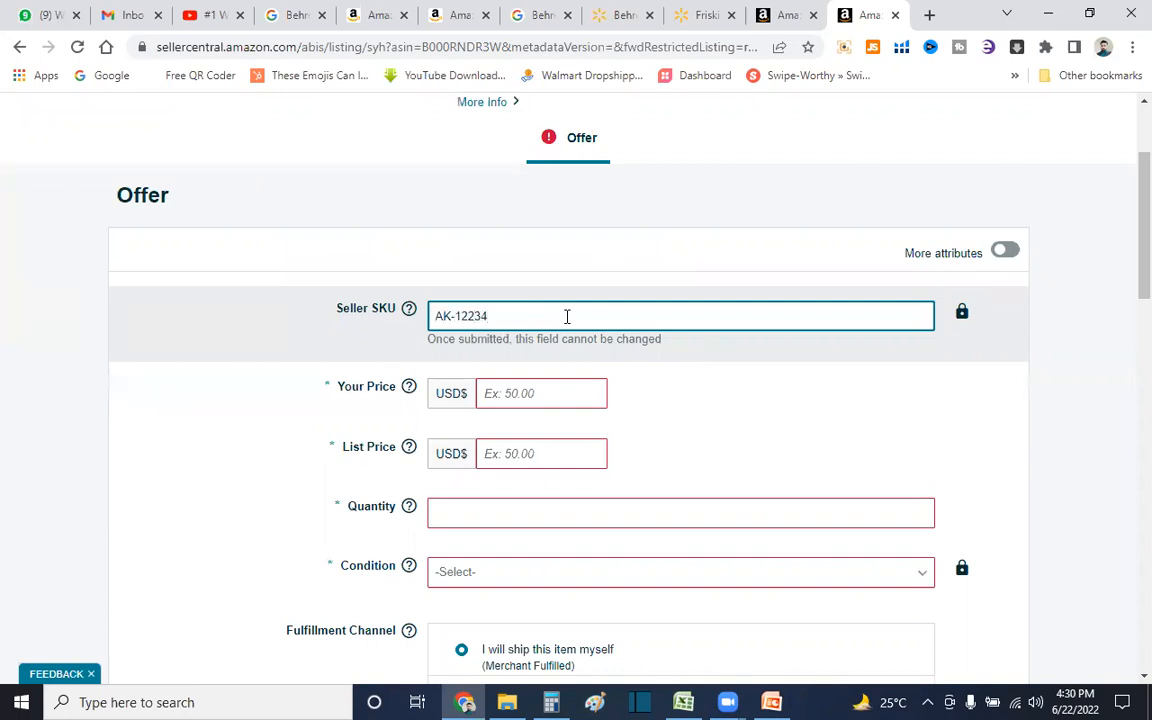
Set Your Price to 27.25 after checking the 27.3 sale price in cell C3.
{"action": "scroll", "coordinate": [540, 391], "scroll_direction": "down", "scroll_amount": 2}
{"action": "left_click", "coordinate": [528, 267]}
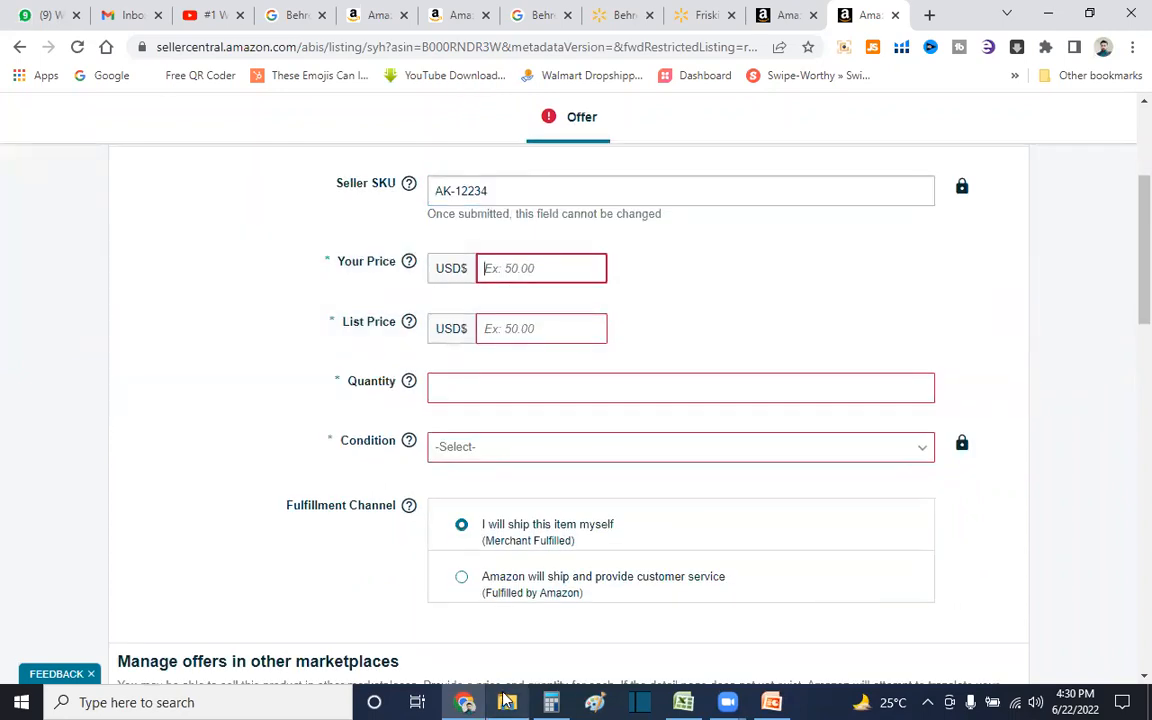
{"action": "left_click", "coordinate": [683, 702]}
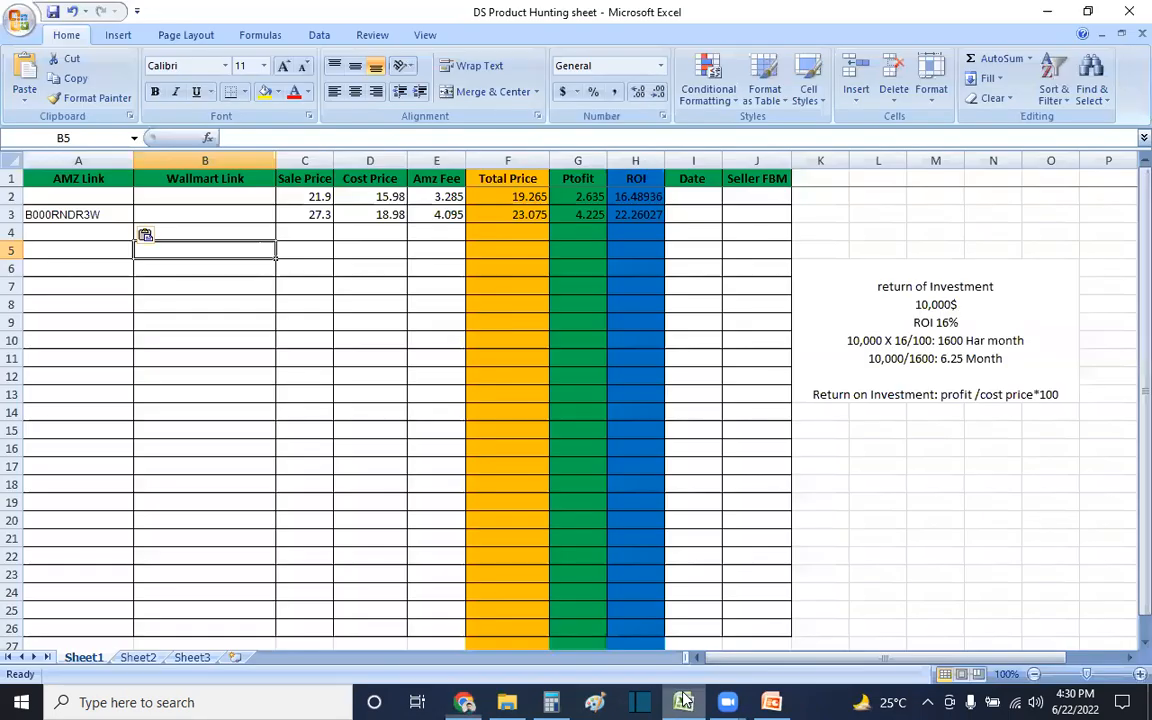
{"action": "left_click", "coordinate": [320, 215]}
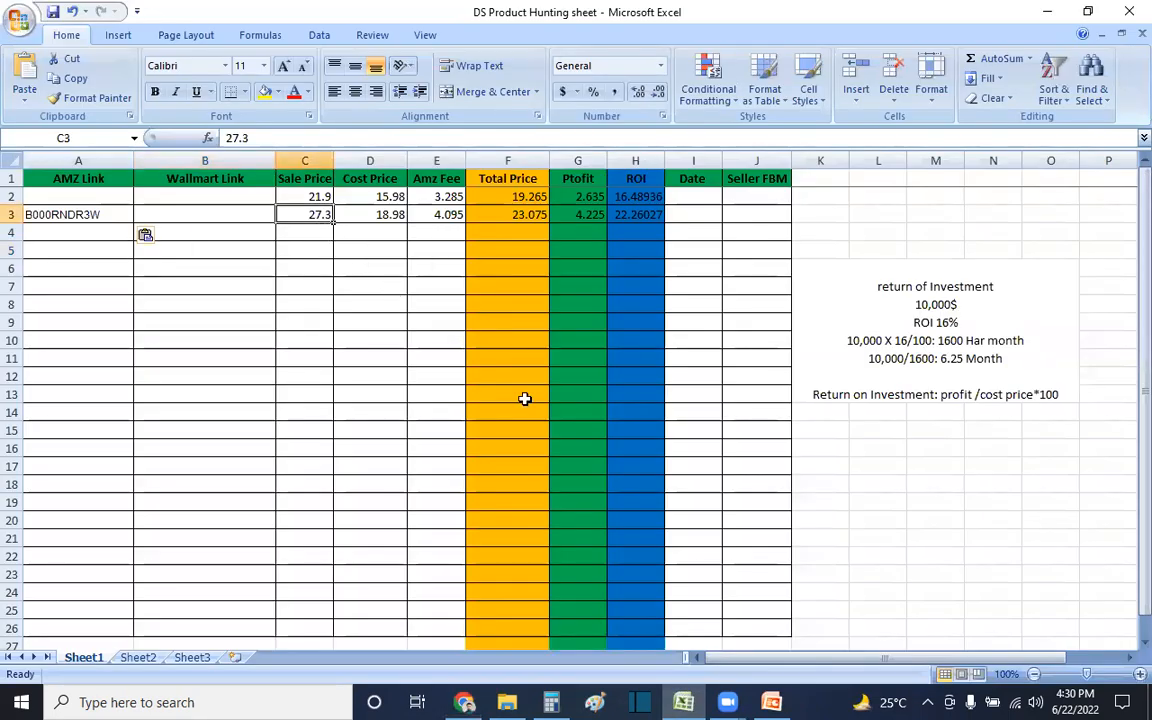
{"action": "key", "text": "alt+Tab"}
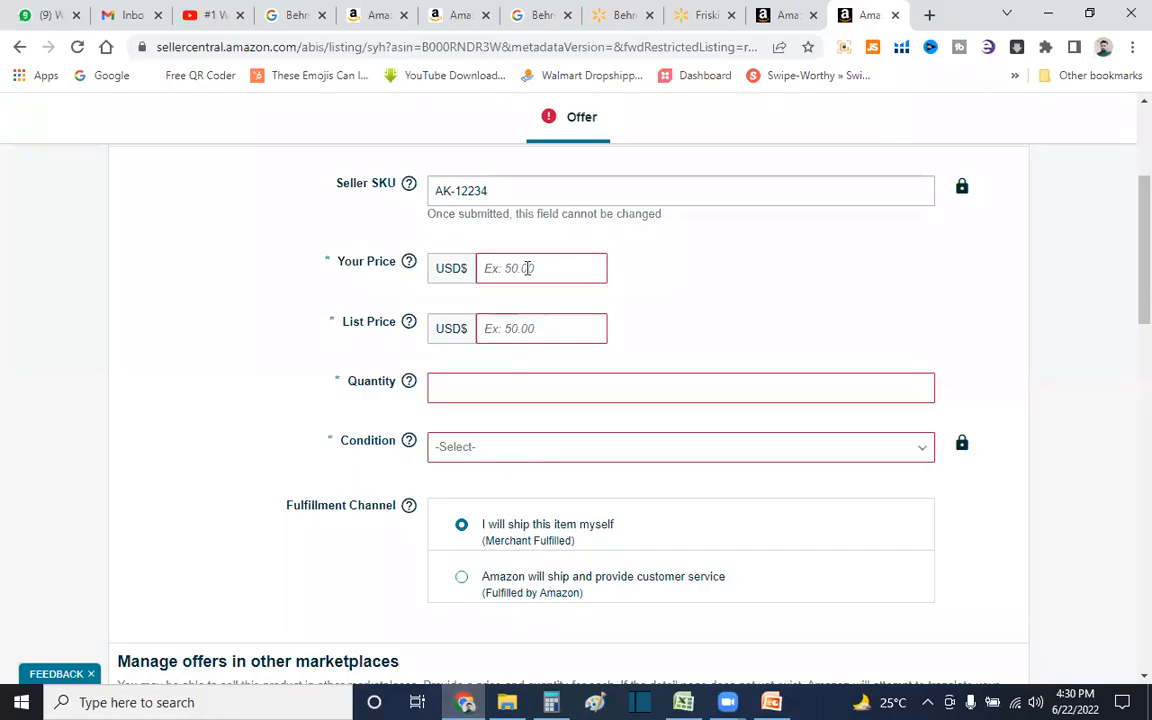
{"action": "left_click", "coordinate": [527, 268]}
{"action": "type", "text": "2"}
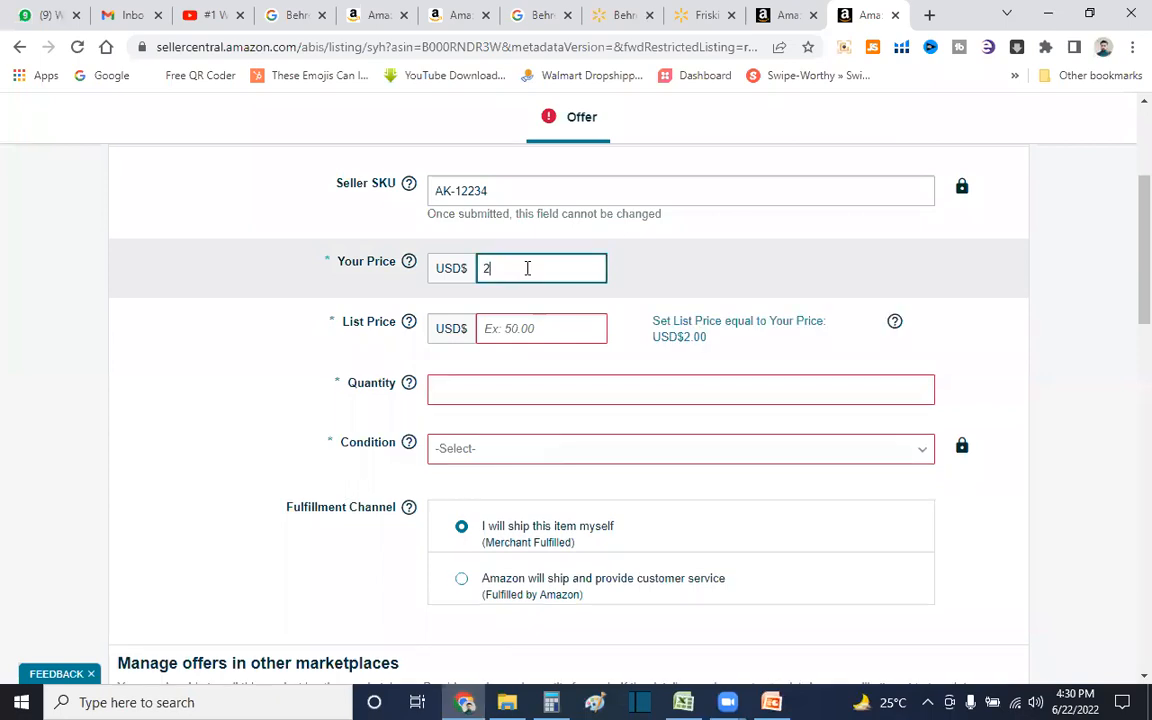
{"action": "type", "text": "7.25"}
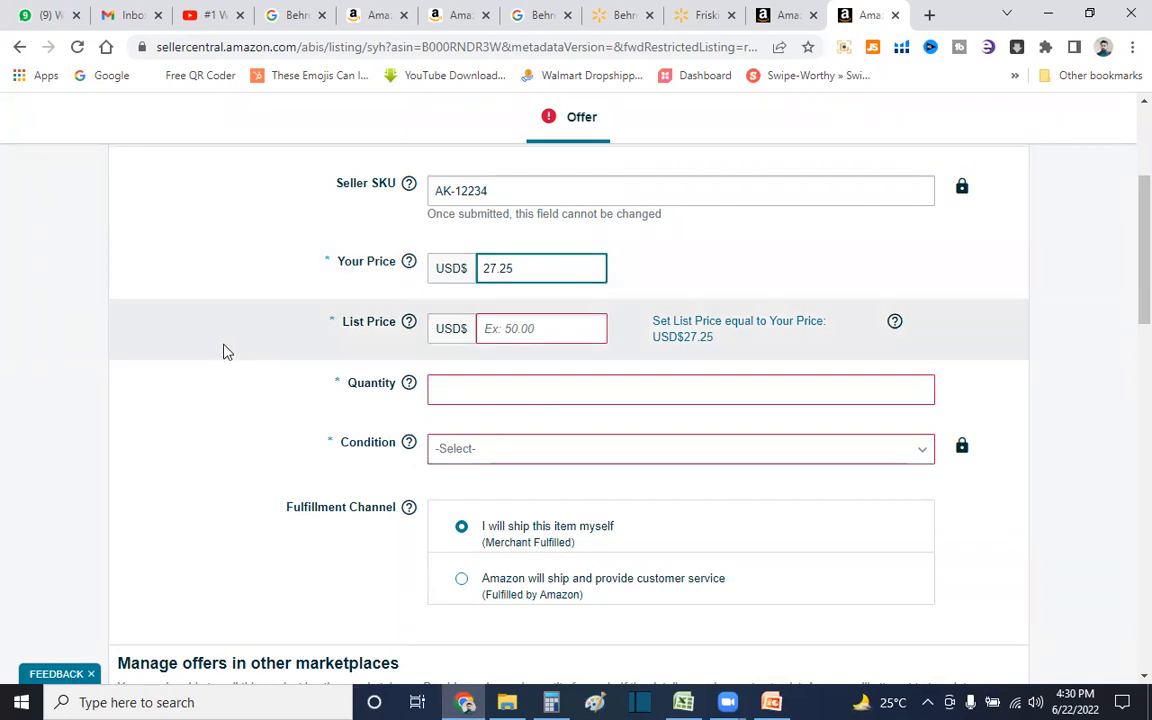
Set List Price to 27.25, Quantity to 5 and Condition to New.
{"action": "left_click", "coordinate": [522, 266]}
{"action": "left_click", "coordinate": [532, 318]}
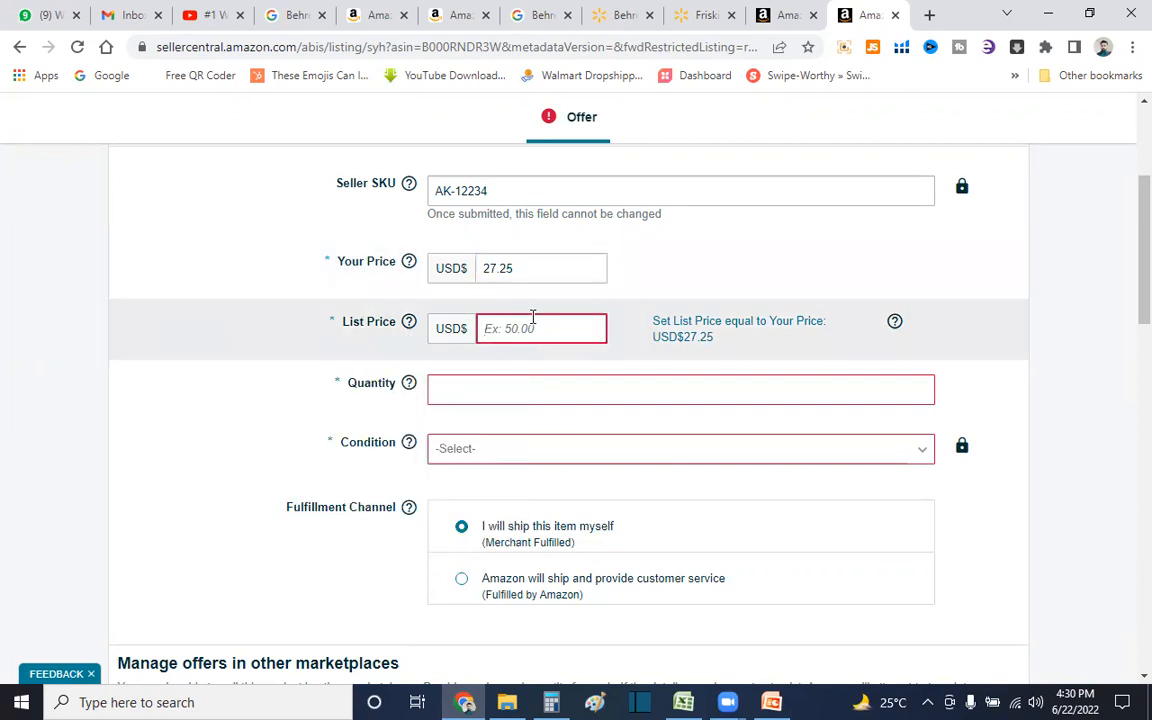
{"action": "type", "text": "27.25"}
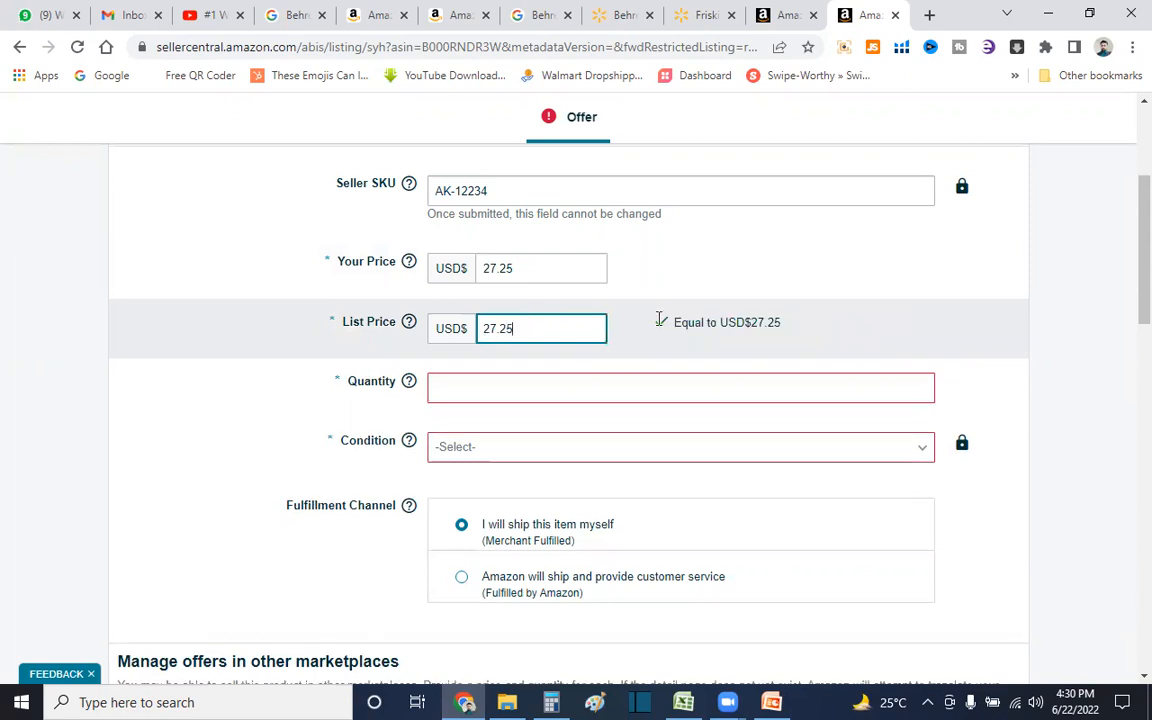
{"action": "left_click", "coordinate": [473, 380]}
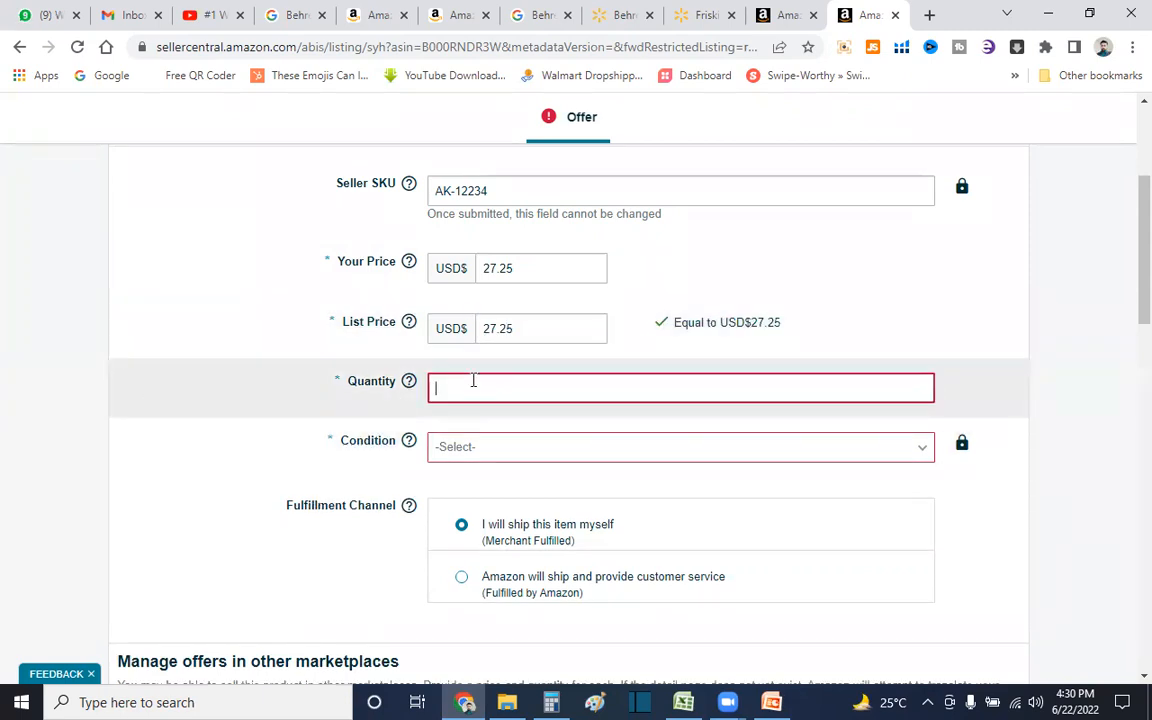
{"action": "type", "text": "5"}
{"action": "left_click", "coordinate": [73, 409]}
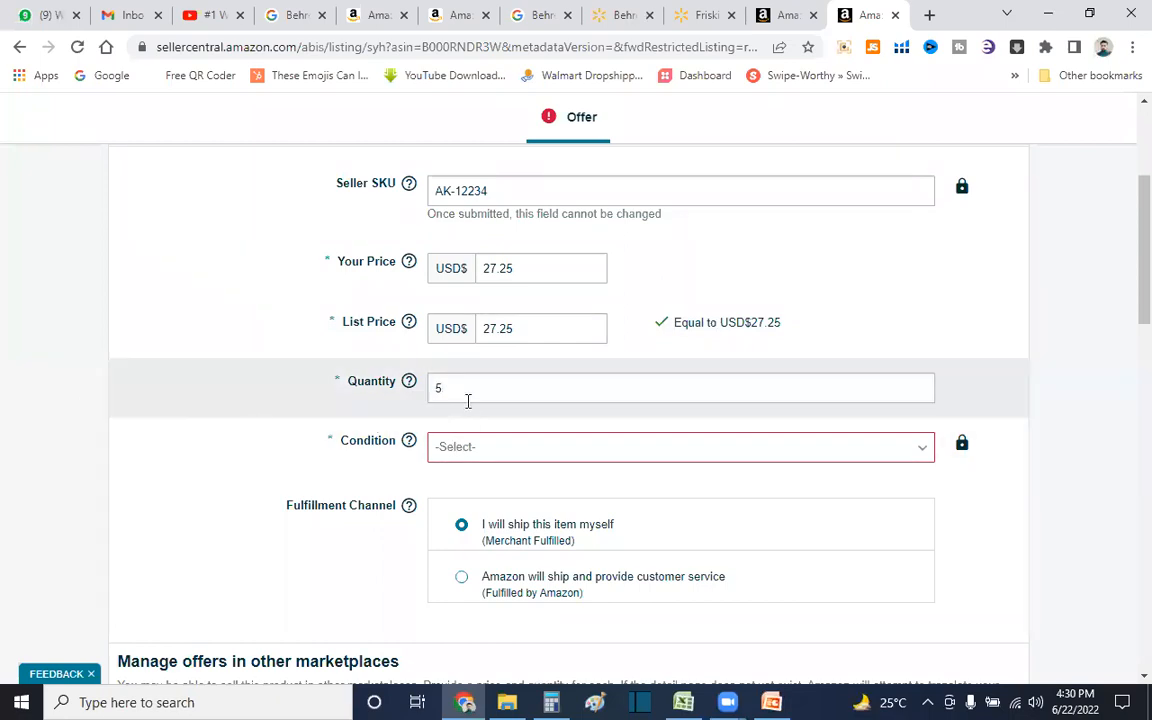
{"action": "left_click", "coordinate": [471, 387]}
{"action": "left_click", "coordinate": [1101, 388]}
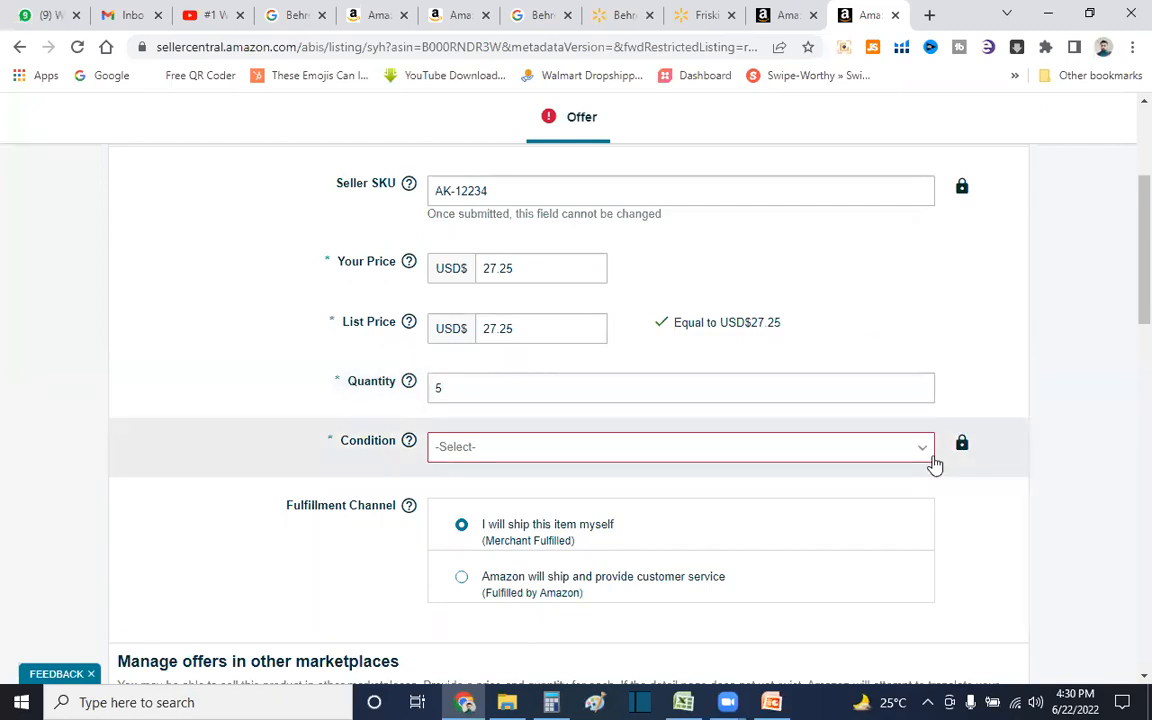
{"action": "left_click", "coordinate": [920, 450]}
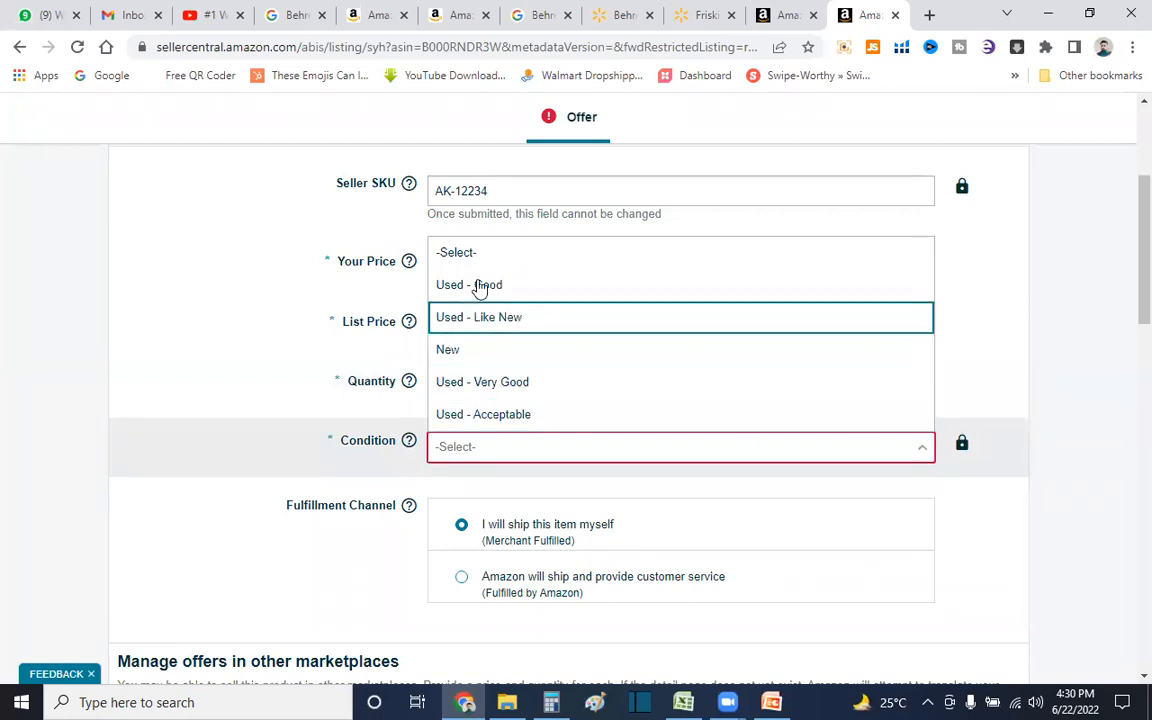
{"action": "left_click", "coordinate": [447, 352]}
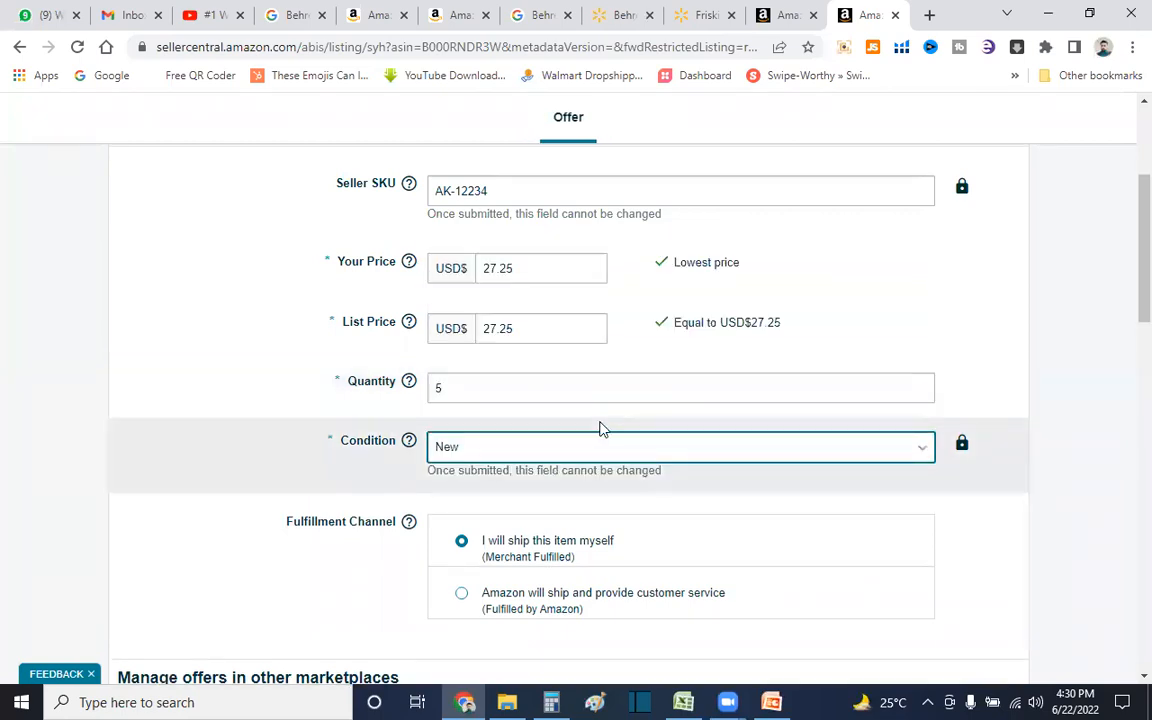
{"action": "scroll", "coordinate": [600, 428], "scroll_direction": "down", "scroll_amount": 3}
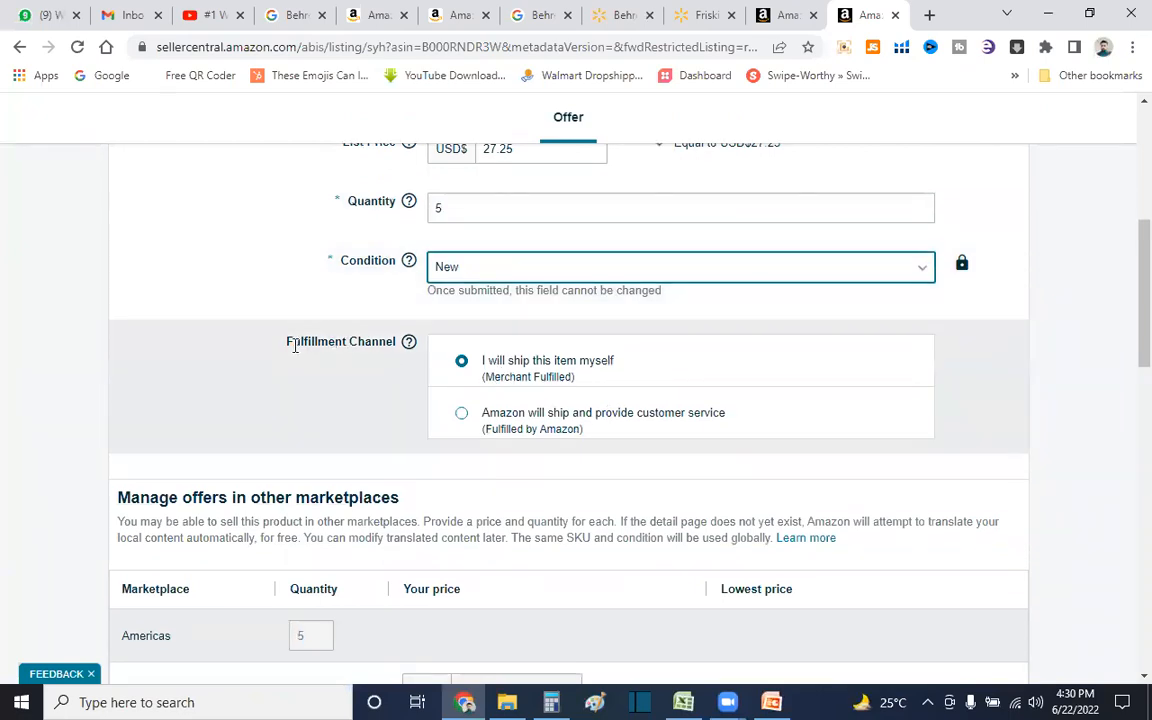
{"action": "left_click_drag", "start_coordinate": [289, 343], "coordinate": [398, 342]}
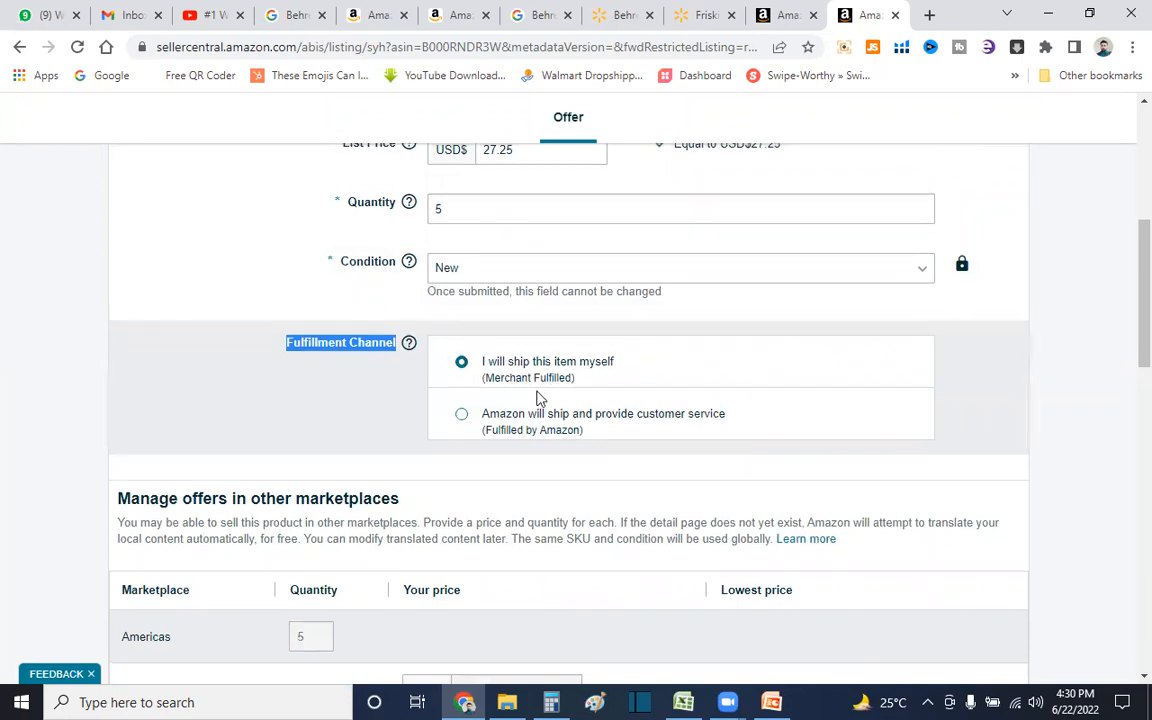
{"action": "scroll", "coordinate": [537, 391], "scroll_direction": "up", "scroll_amount": 1}
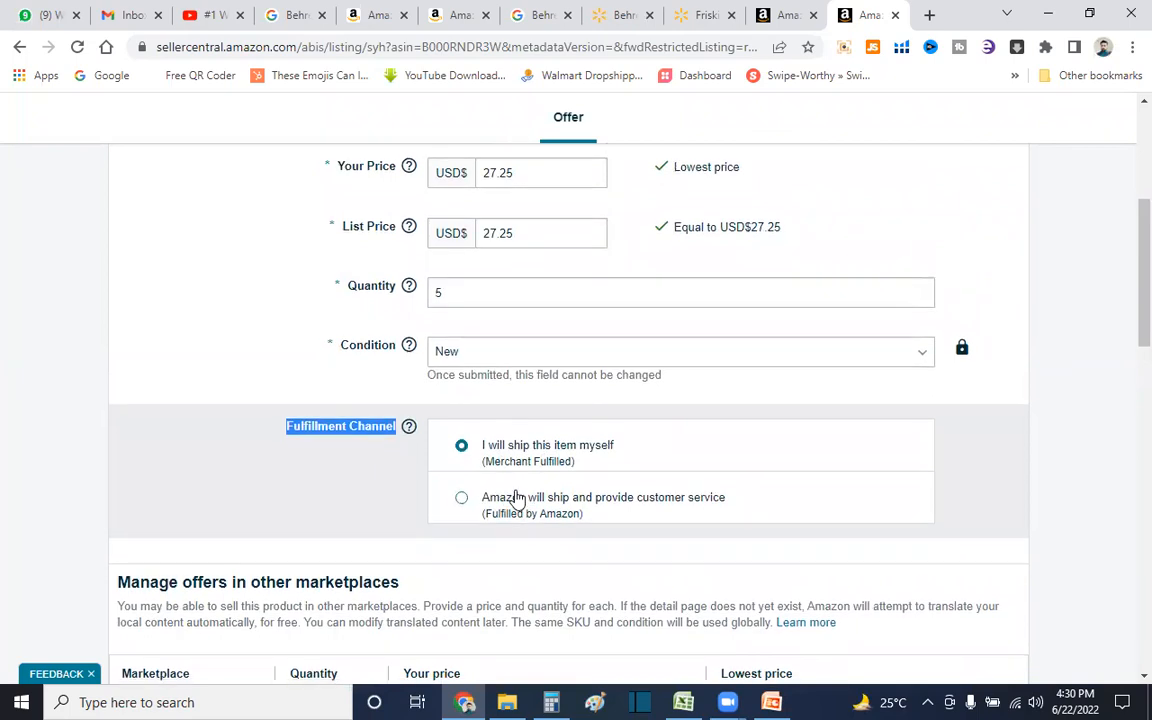
{"action": "scroll", "coordinate": [514, 496], "scroll_direction": "down", "scroll_amount": 1}
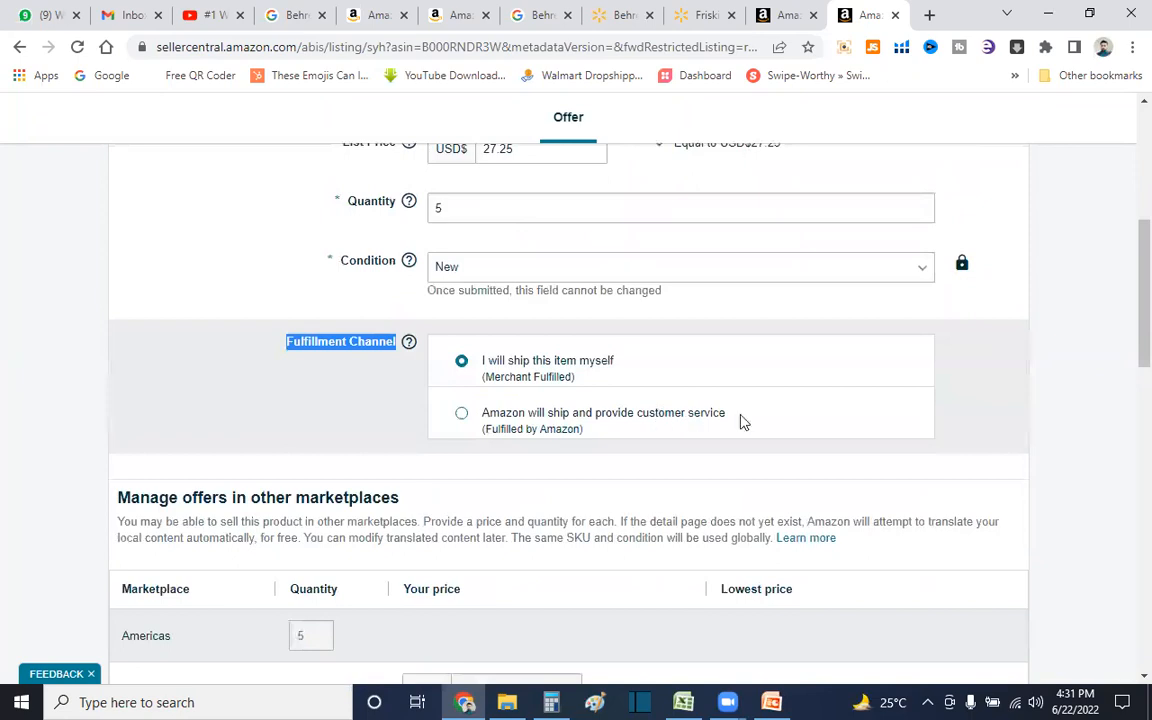
{"action": "left_click", "coordinate": [964, 404]}
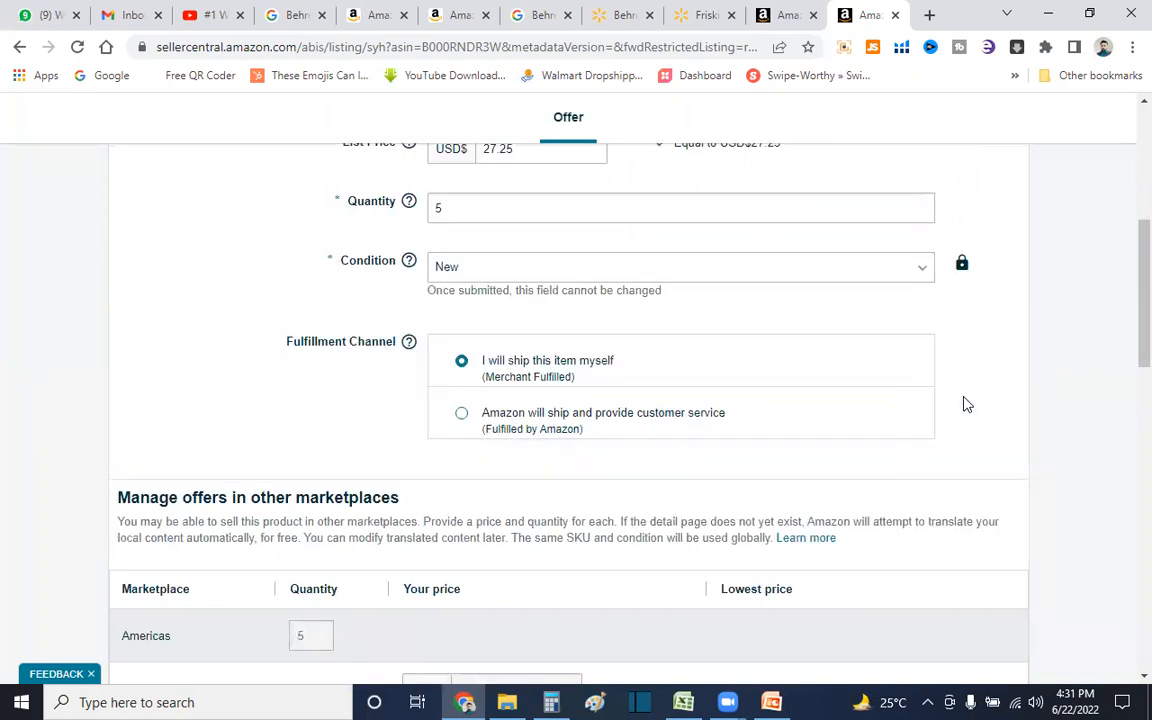
{"action": "scroll", "coordinate": [959, 404], "scroll_direction": "up", "scroll_amount": 5}
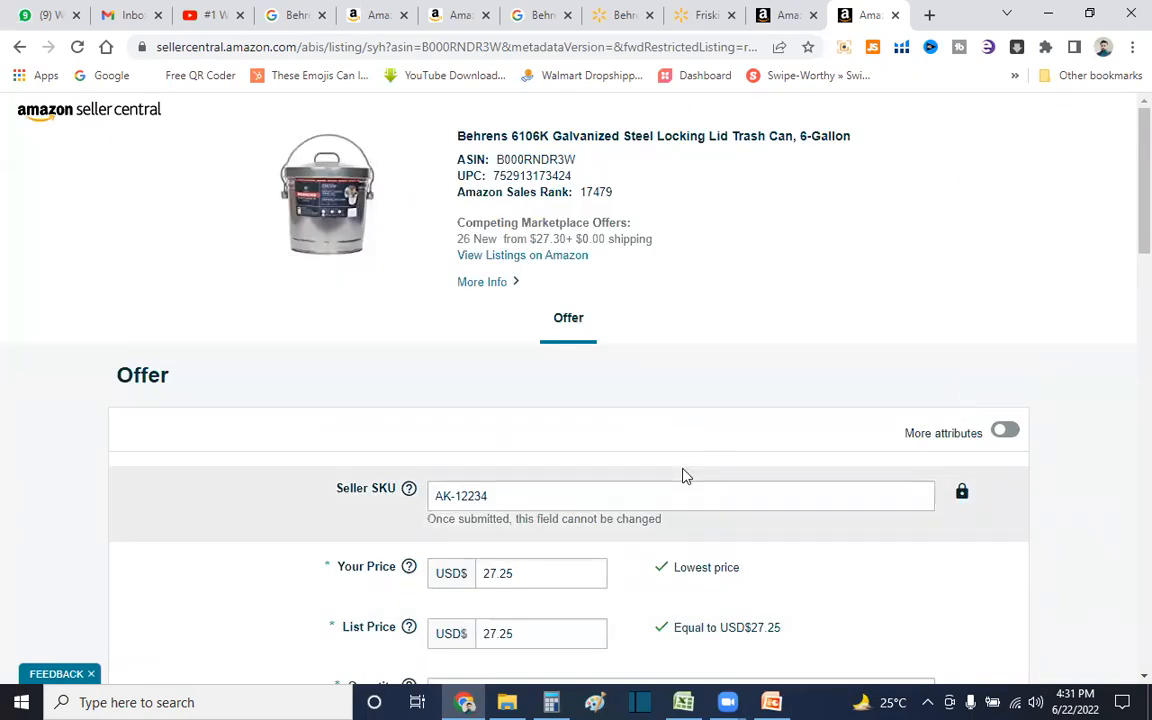
{"action": "scroll", "coordinate": [683, 476], "scroll_direction": "down", "scroll_amount": 3}
{"action": "scroll", "coordinate": [851, 365], "scroll_direction": "up", "scroll_amount": 3}
Turn on More attributes to show the extra offer fields.
{"action": "left_click", "coordinate": [1006, 433]}
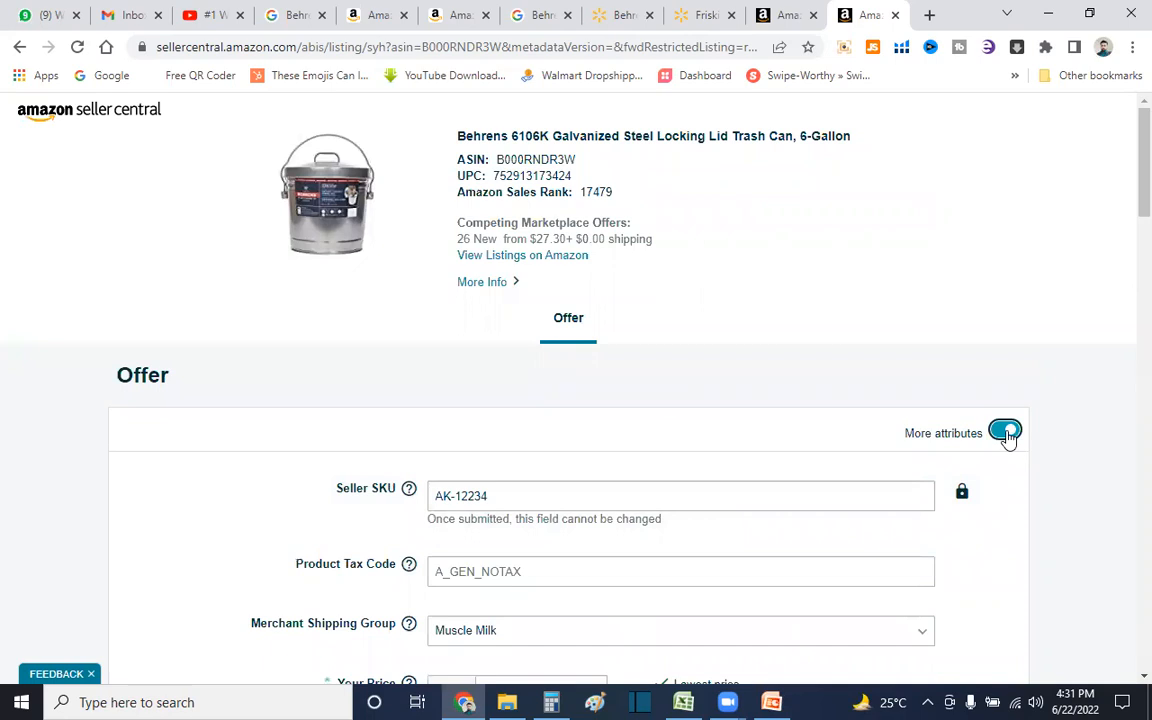
{"action": "scroll", "coordinate": [1006, 435], "scroll_direction": "down", "scroll_amount": 8}
{"action": "scroll", "coordinate": [1008, 440], "scroll_direction": "down", "scroll_amount": 3}
{"action": "scroll", "coordinate": [1008, 440], "scroll_direction": "up", "scroll_amount": 5}
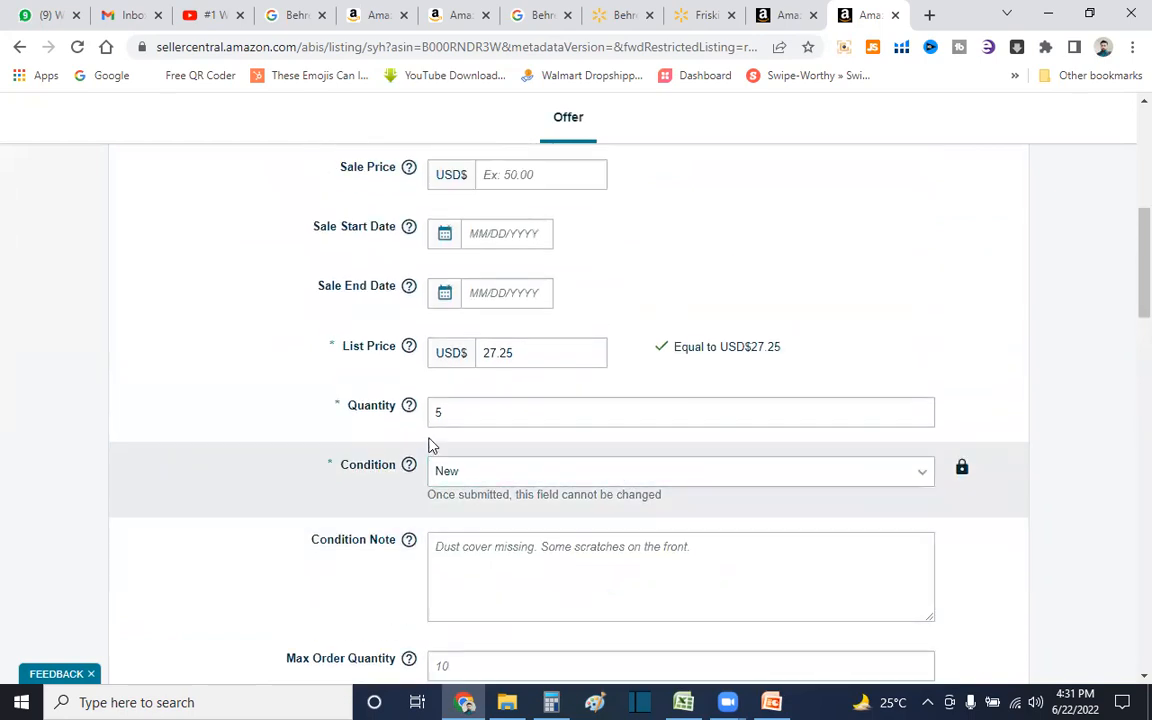
{"action": "scroll", "coordinate": [401, 409], "scroll_direction": "down", "scroll_amount": 2}
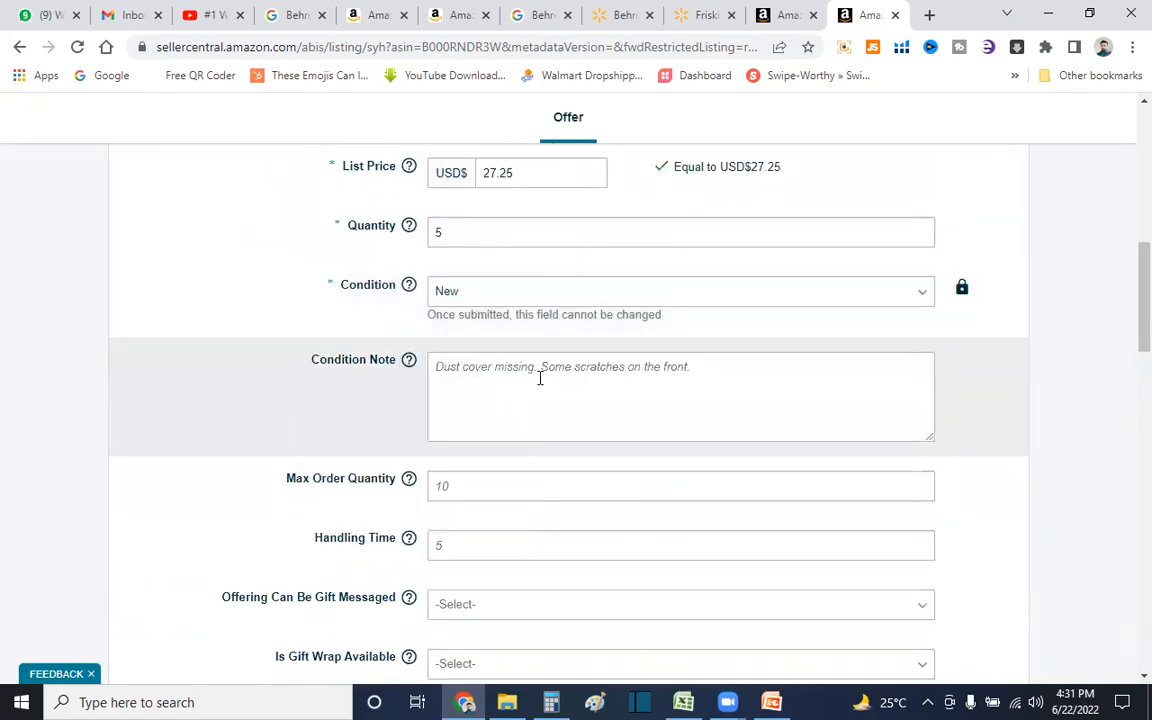
{"action": "scroll", "coordinate": [609, 375], "scroll_direction": "down", "scroll_amount": 2}
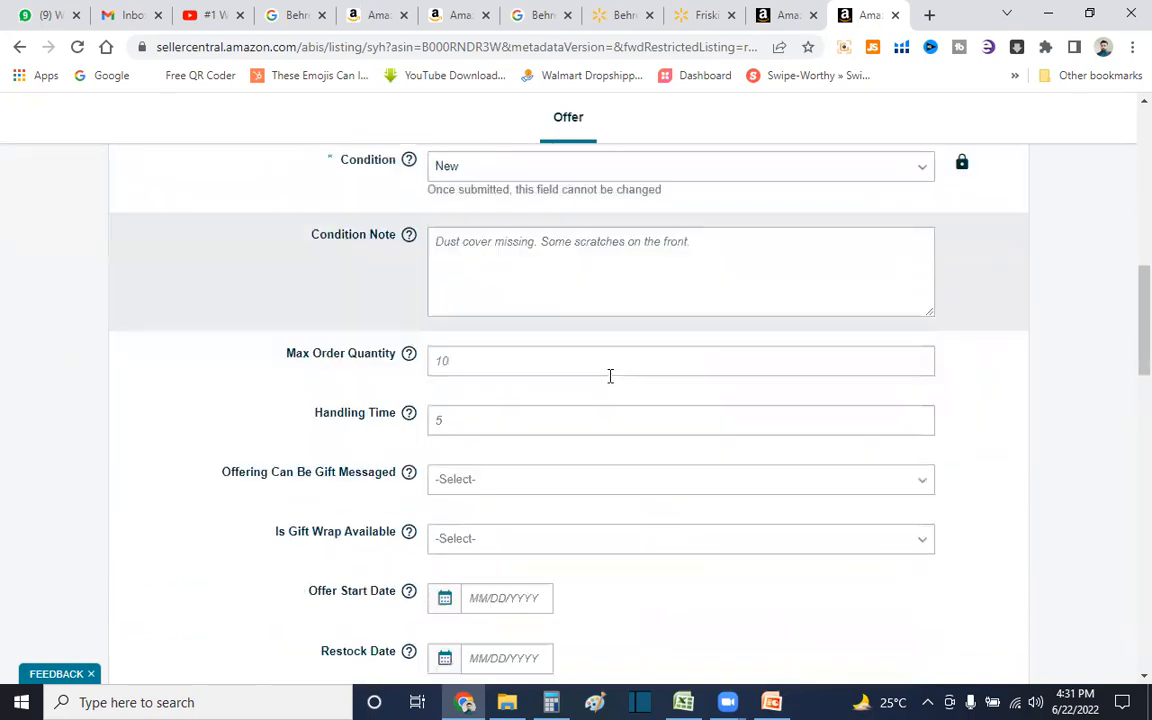
Set Max Order Quantity to 1.
{"action": "left_click", "coordinate": [473, 304]}
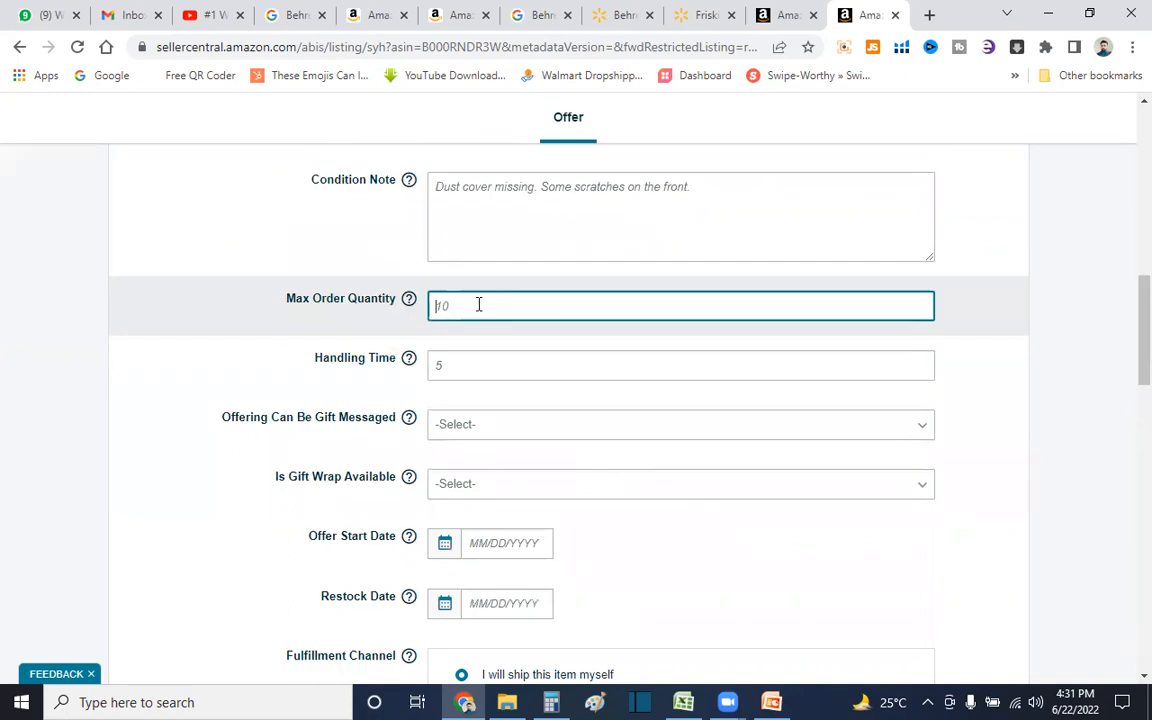
{"action": "scroll", "coordinate": [581, 300], "scroll_direction": "up", "scroll_amount": 3}
{"action": "left_click", "coordinate": [482, 320]}
{"action": "scroll", "coordinate": [489, 330], "scroll_direction": "down", "scroll_amount": 1}
{"action": "scroll", "coordinate": [496, 383], "scroll_direction": "down", "scroll_amount": 1}
{"action": "left_click", "coordinate": [491, 395]}
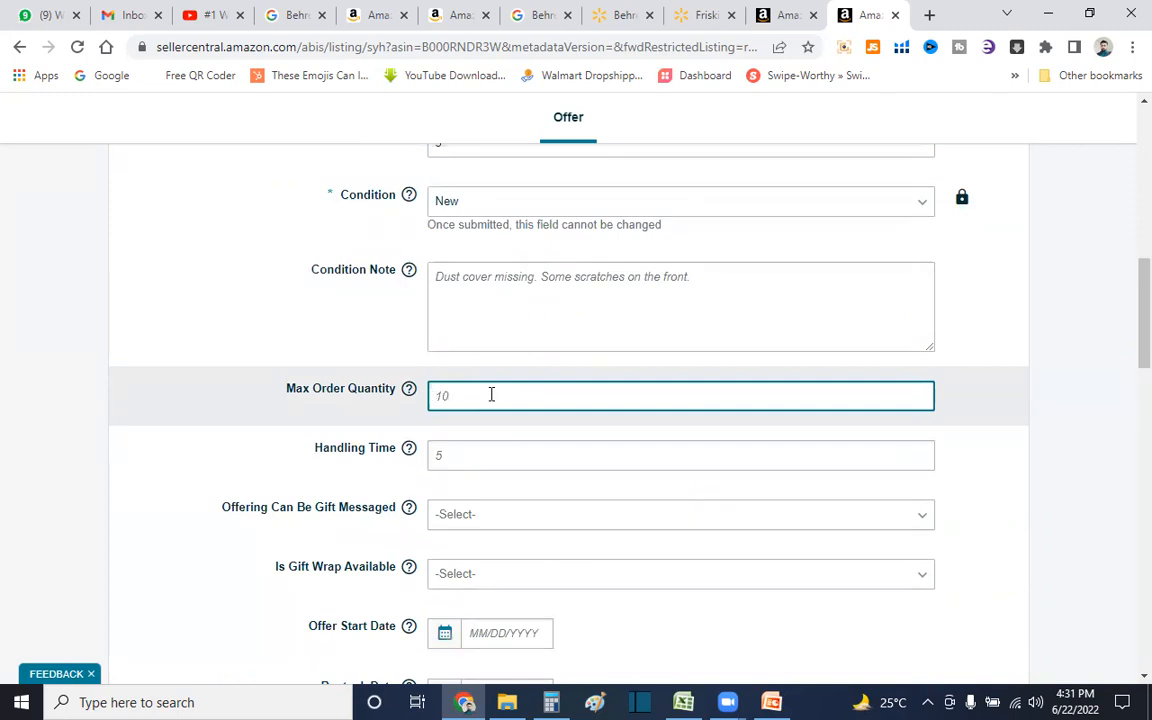
{"action": "type", "text": "1"}
{"action": "left_click_drag", "start_coordinate": [288, 389], "coordinate": [394, 386]}
{"action": "left_click", "coordinate": [1072, 325]}
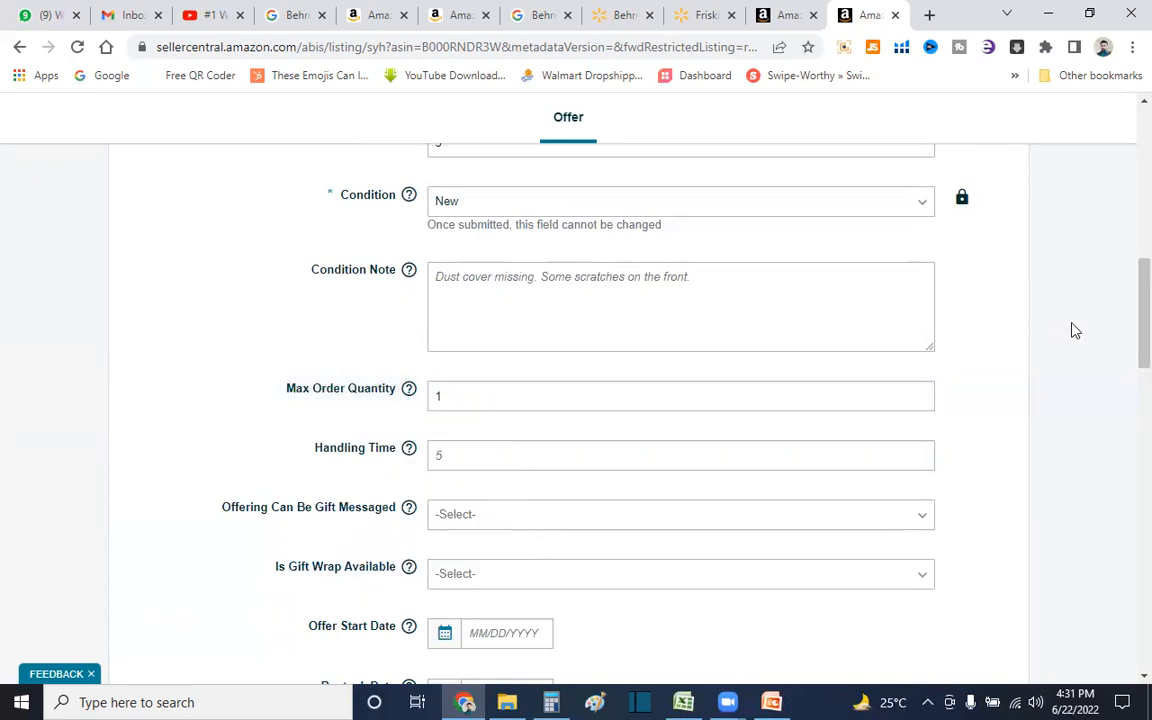
Set Handling Time to 3.
{"action": "left_click", "coordinate": [527, 447]}
{"action": "type", "text": "3"}
{"action": "left_click", "coordinate": [1083, 368]}
{"action": "left_click", "coordinate": [463, 452]}
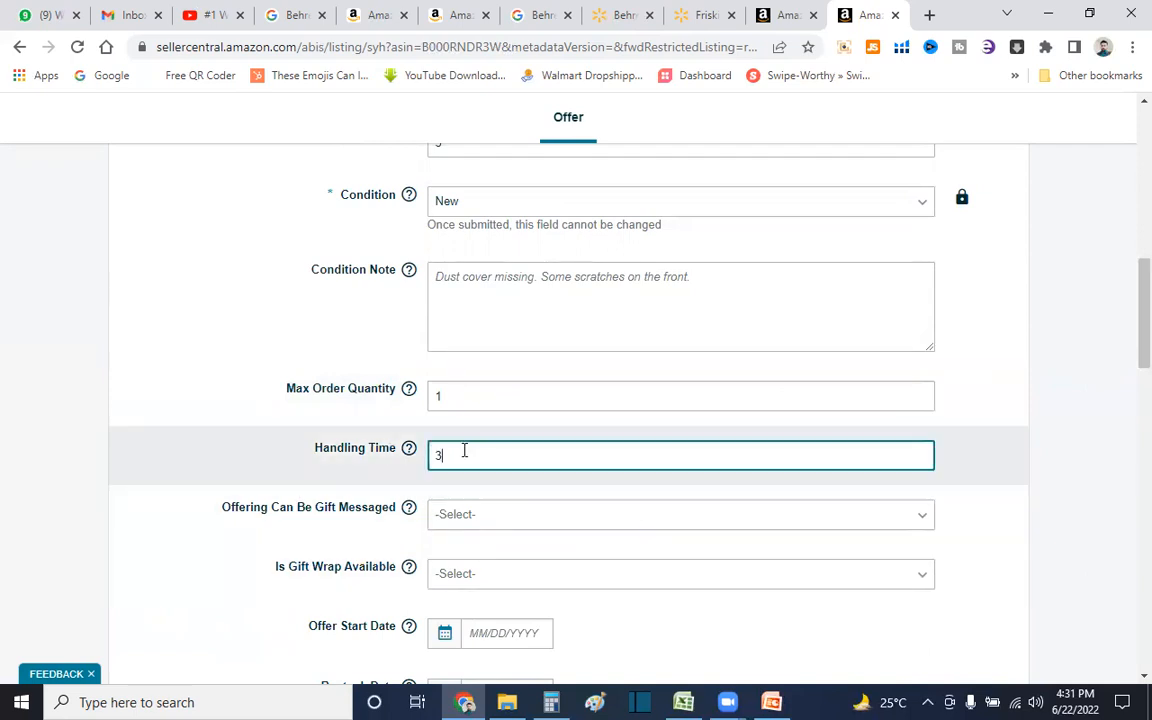
{"action": "left_click", "coordinate": [1066, 377]}
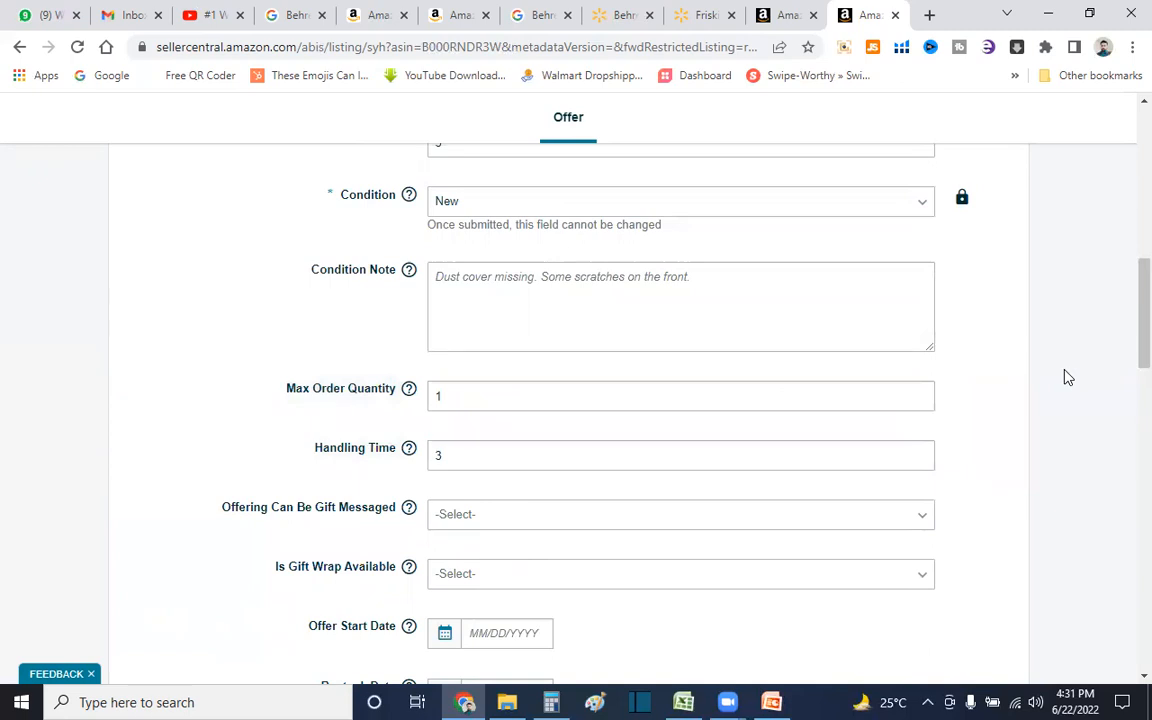
{"action": "scroll", "coordinate": [1066, 377], "scroll_direction": "down", "scroll_amount": 3}
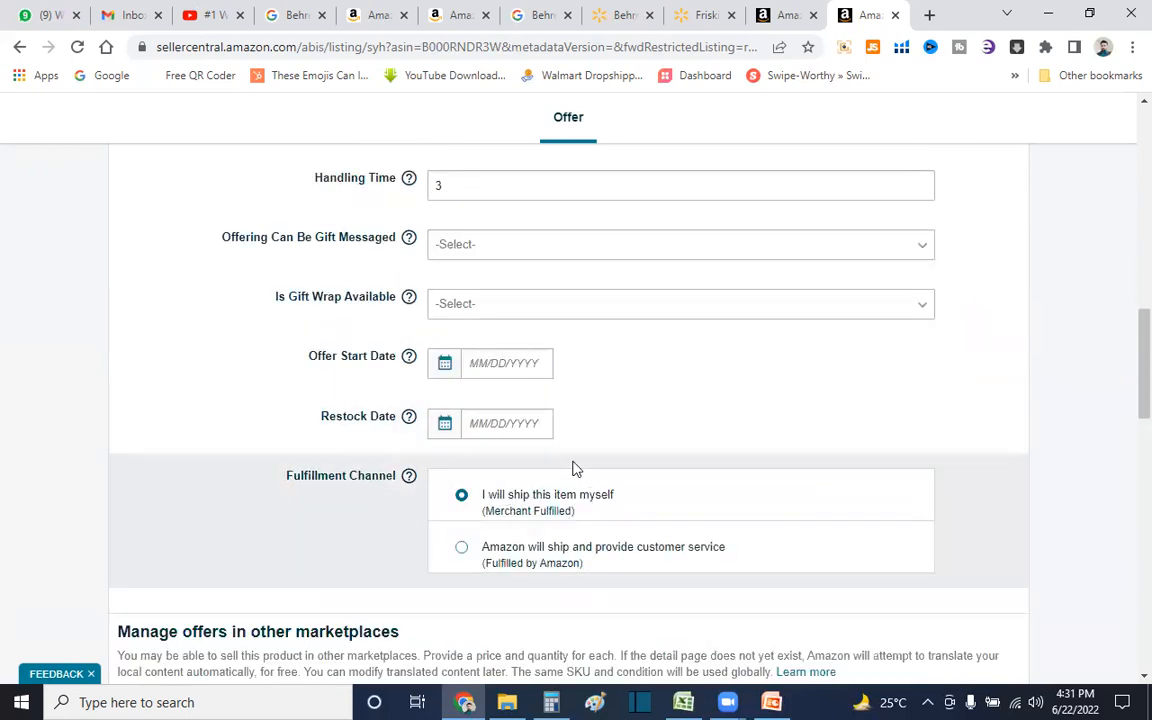
Scroll the offer form's marketplaces table down to Save and finish, then back up.
{"action": "scroll", "coordinate": [576, 465], "scroll_direction": "down", "scroll_amount": 4}
{"action": "scroll", "coordinate": [423, 427], "scroll_direction": "down", "scroll_amount": 1}
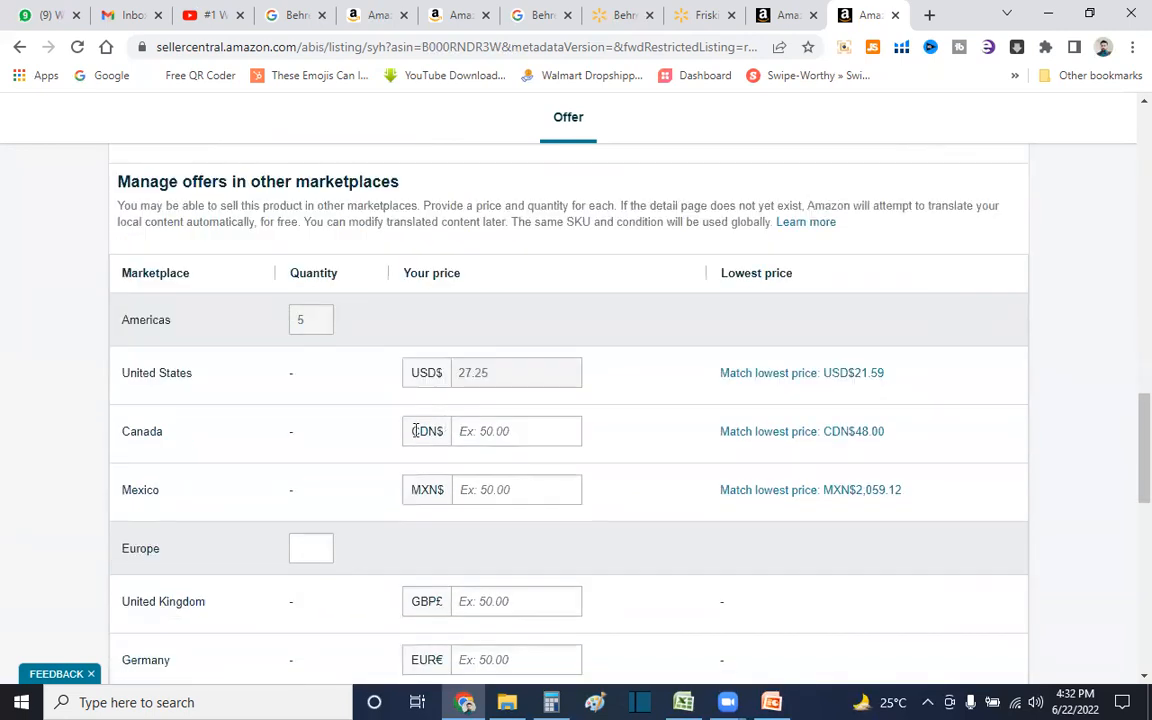
{"action": "scroll", "coordinate": [563, 399], "scroll_direction": "down", "scroll_amount": 3}
{"action": "left_click", "coordinate": [556, 390]}
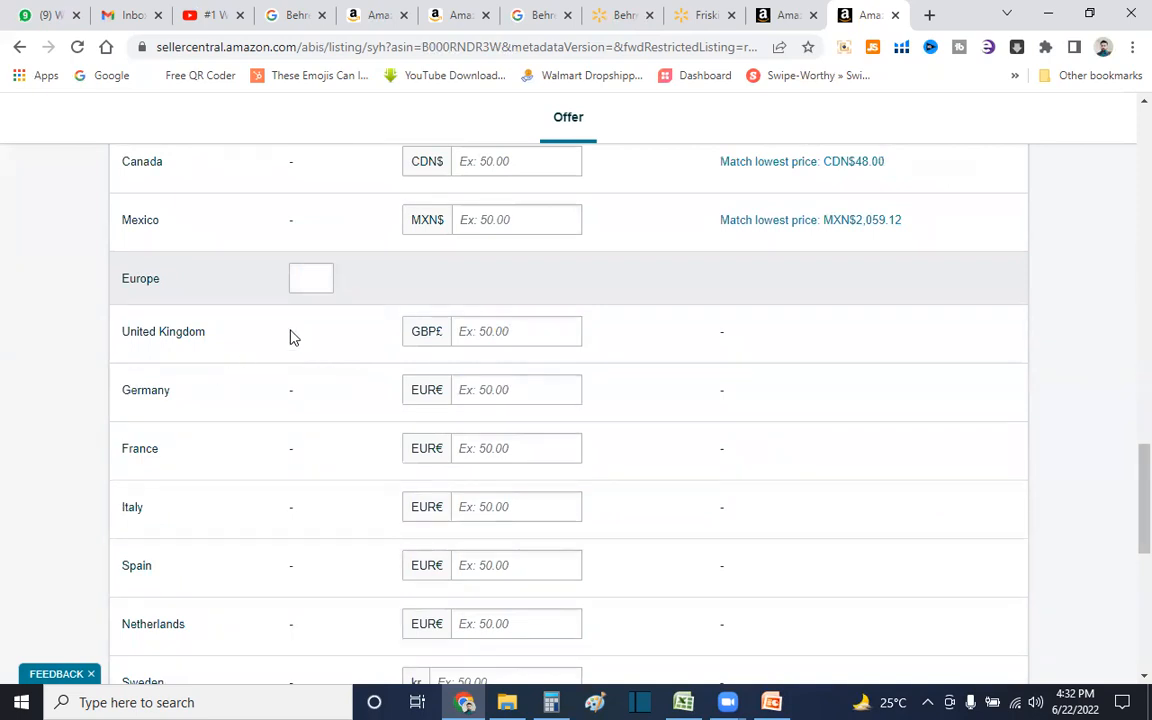
{"action": "scroll", "coordinate": [507, 384], "scroll_direction": "down", "scroll_amount": 4}
{"action": "left_click", "coordinate": [509, 388]}
{"action": "scroll", "coordinate": [510, 400], "scroll_direction": "down", "scroll_amount": 3}
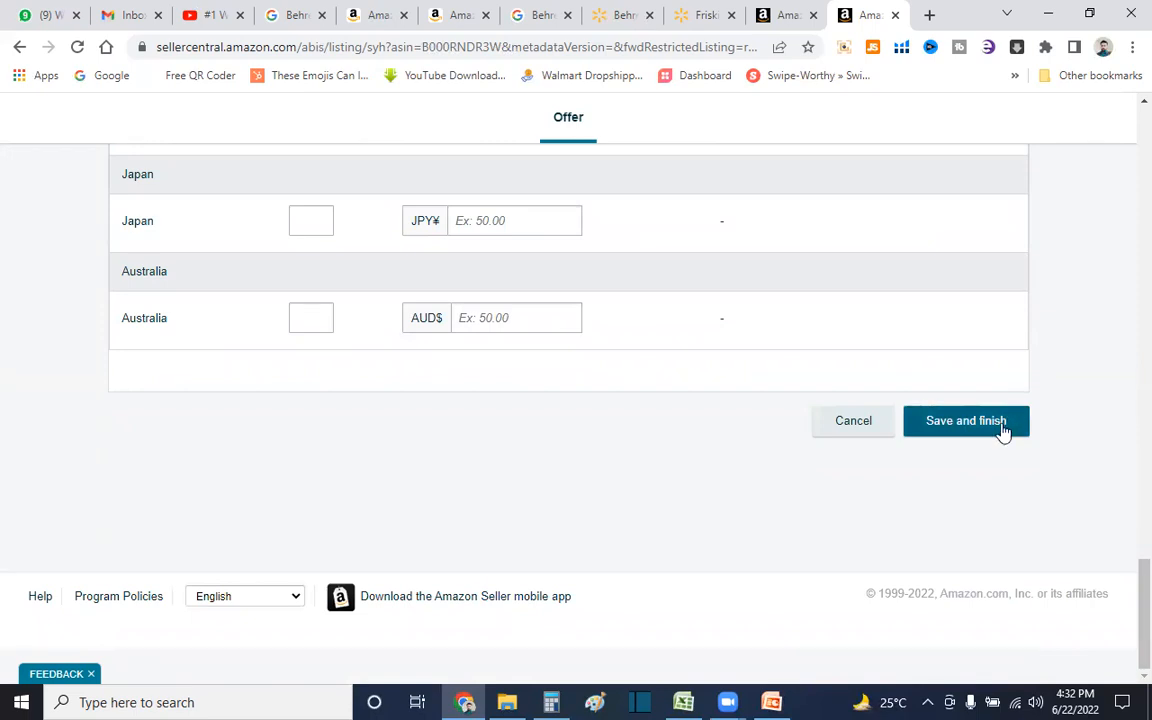
{"action": "scroll", "coordinate": [998, 432], "scroll_direction": "up", "scroll_amount": 10}
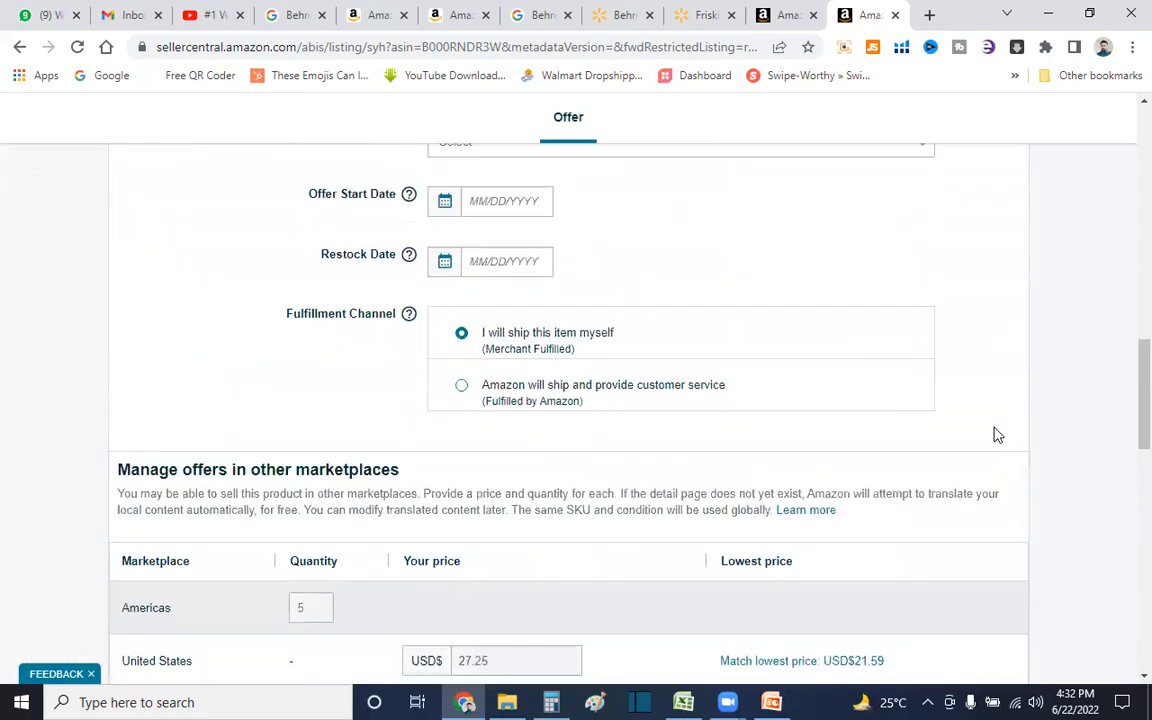
{"action": "scroll", "coordinate": [993, 433], "scroll_direction": "up", "scroll_amount": 8}
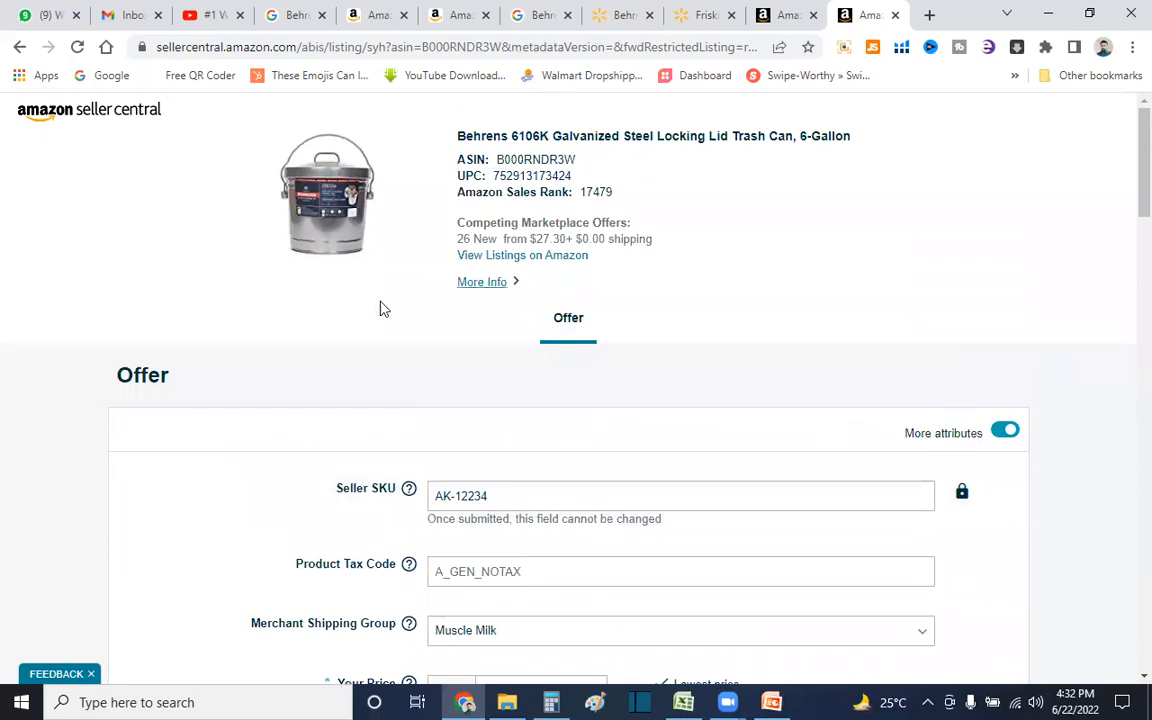
Open Manage Inventory from the Seller Central Inventory menu.
{"action": "left_click", "coordinate": [787, 13]}
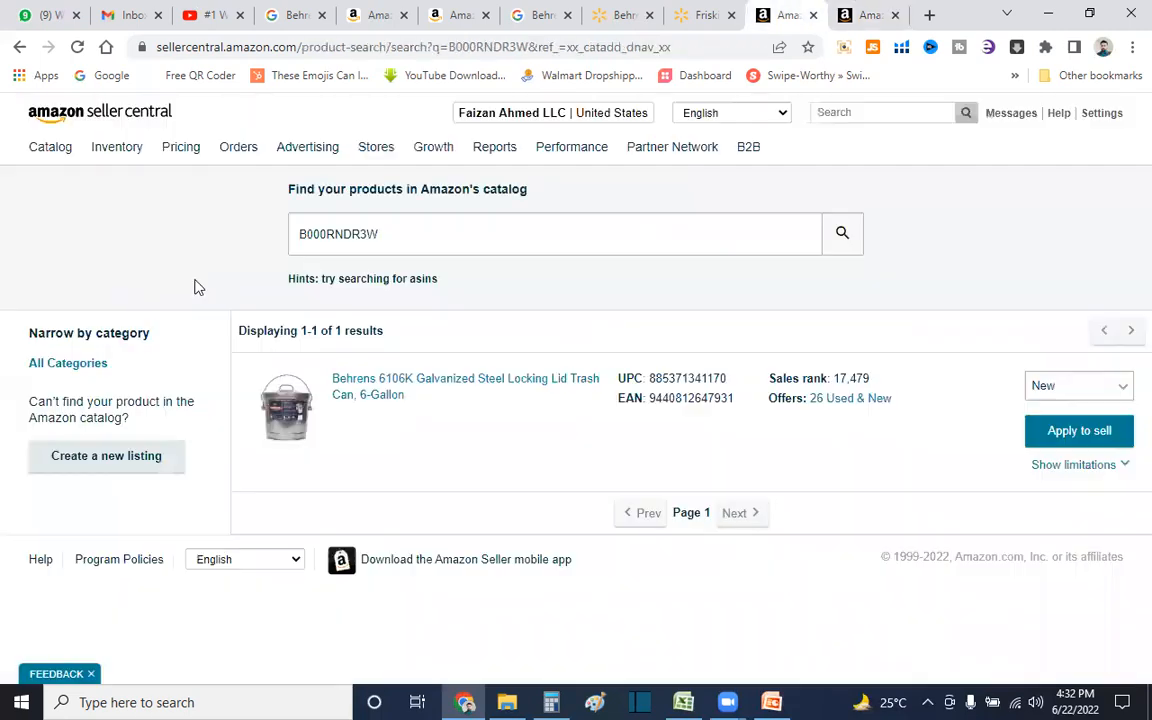
{"action": "mouse_move", "coordinate": [113, 147]}
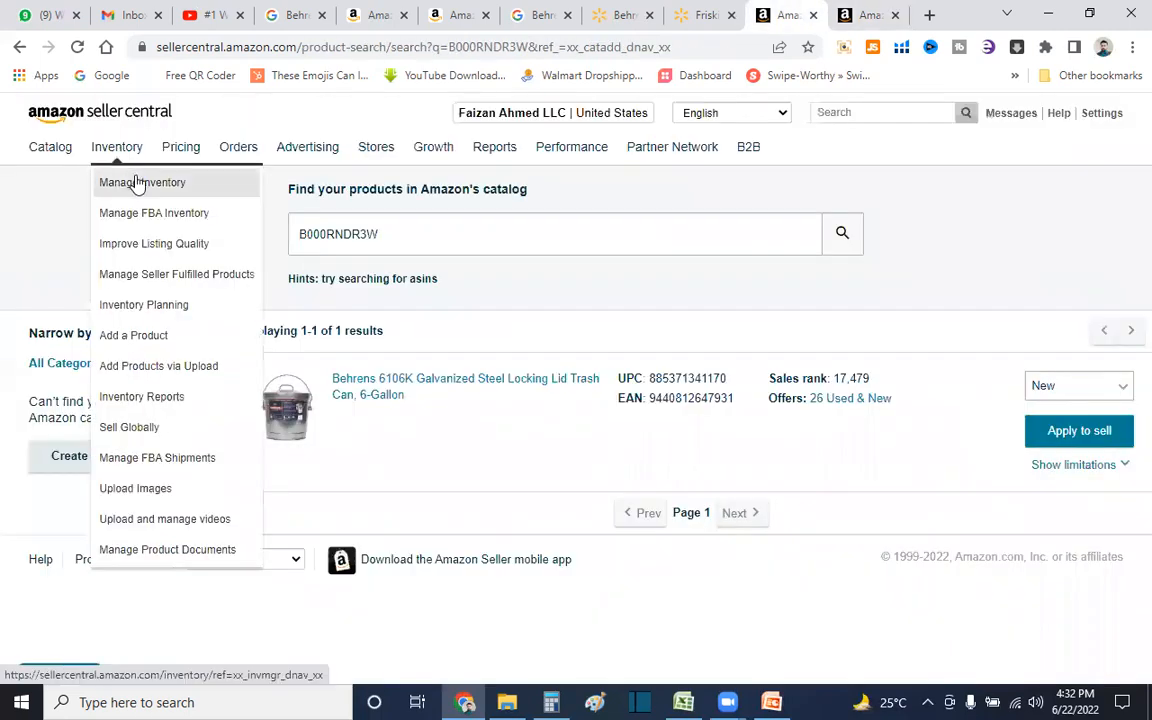
{"action": "left_click", "coordinate": [136, 181]}
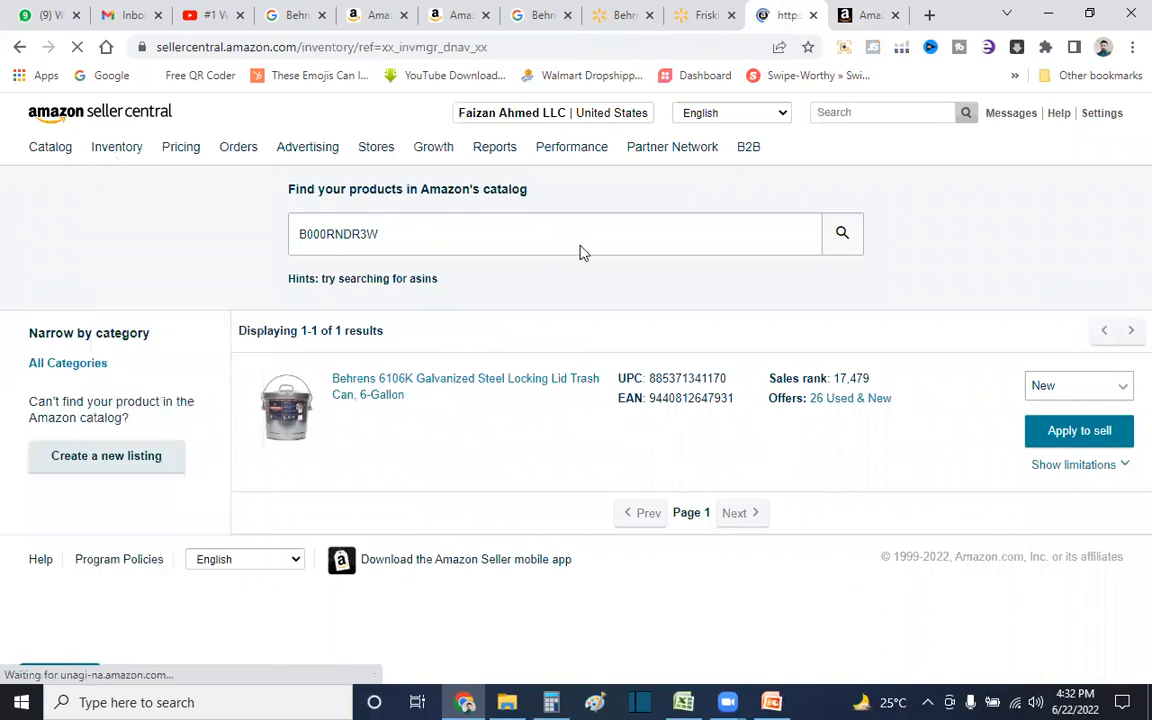
Compare the Behrens offer form with the inventory listing of the FitTrack scale and Westcott ruler.
{"action": "left_click", "coordinate": [857, 8]}
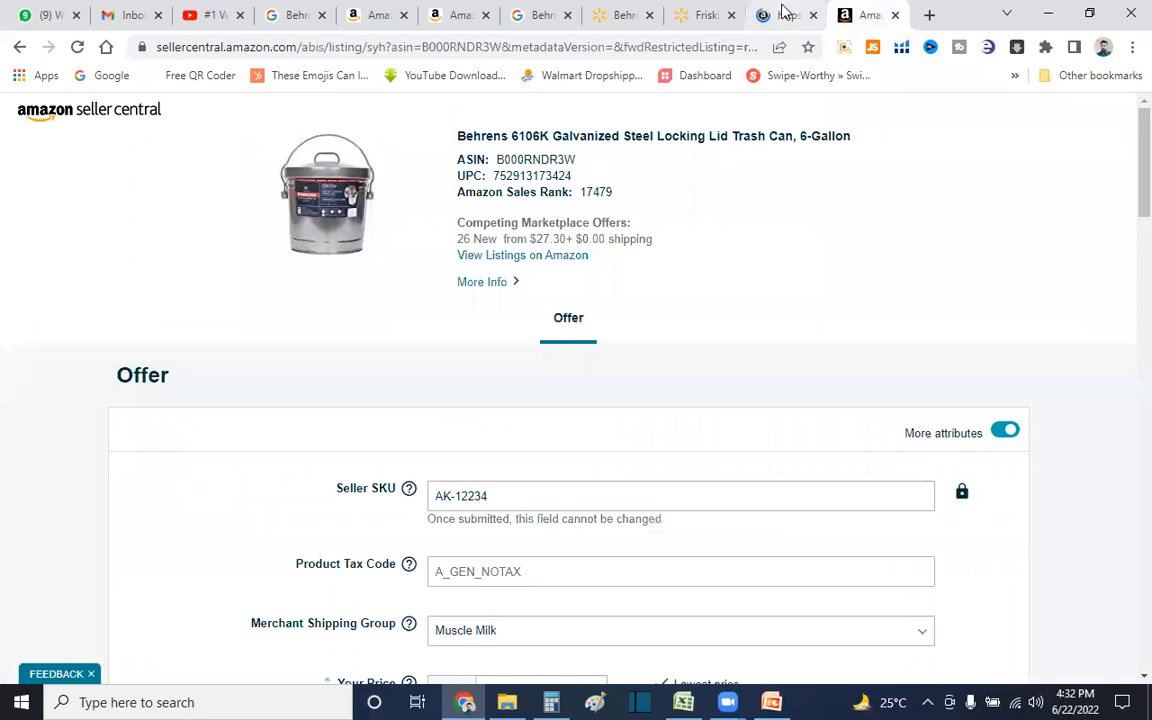
{"action": "left_click", "coordinate": [768, 14]}
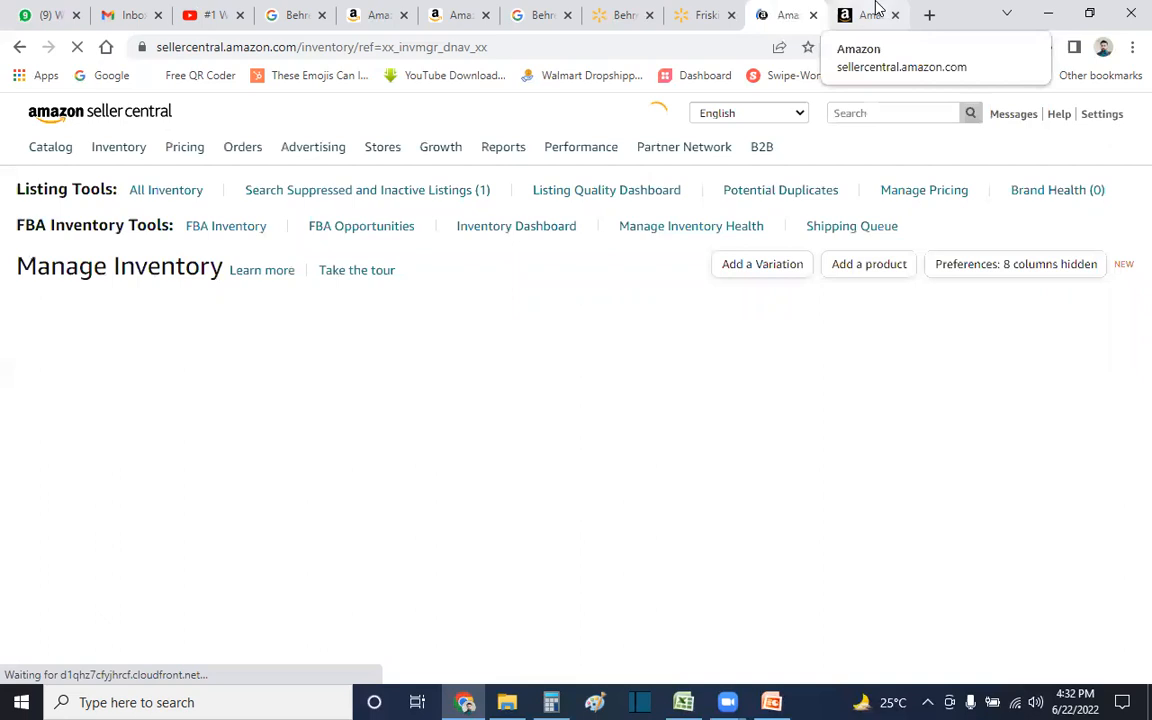
{"action": "scroll", "coordinate": [318, 472], "scroll_direction": "down", "scroll_amount": 2}
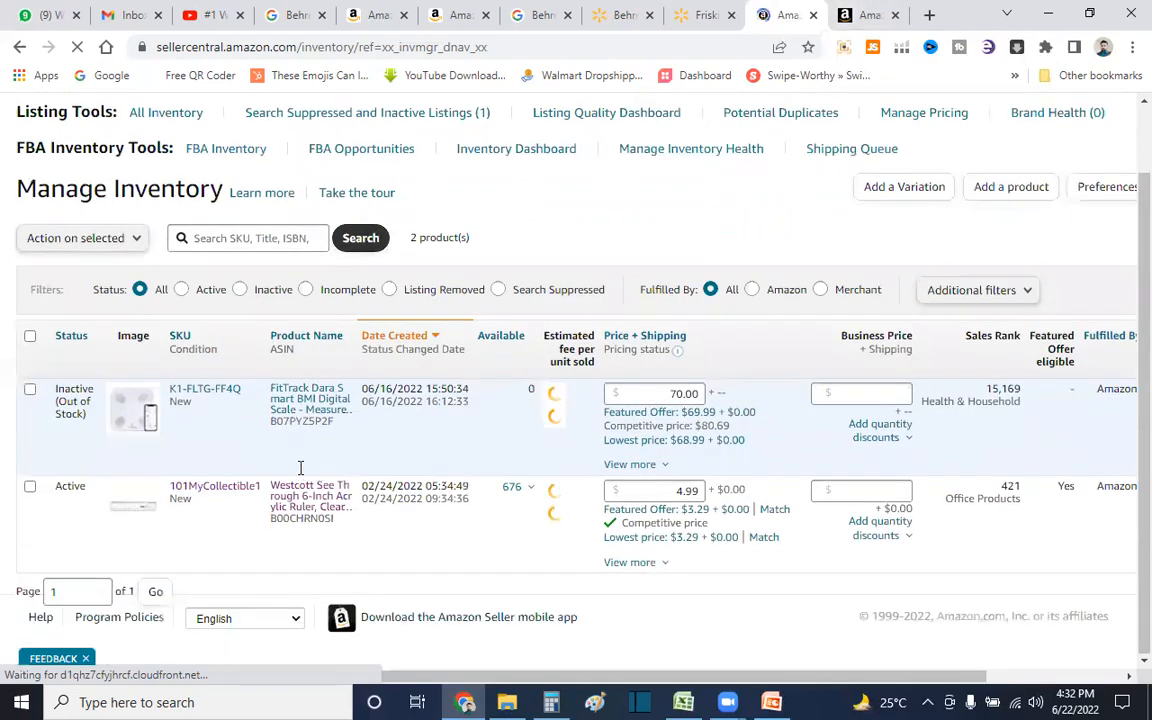
{"action": "scroll", "coordinate": [450, 465], "scroll_direction": "up", "scroll_amount": 2}
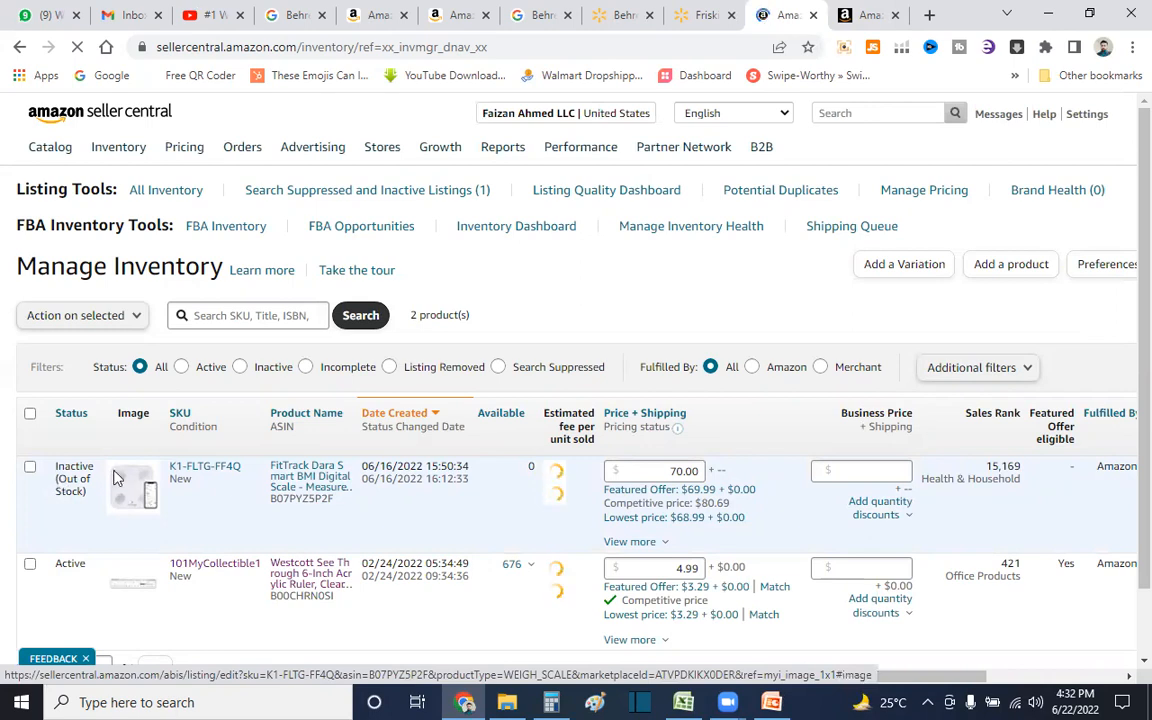
{"action": "left_click", "coordinate": [848, 18]}
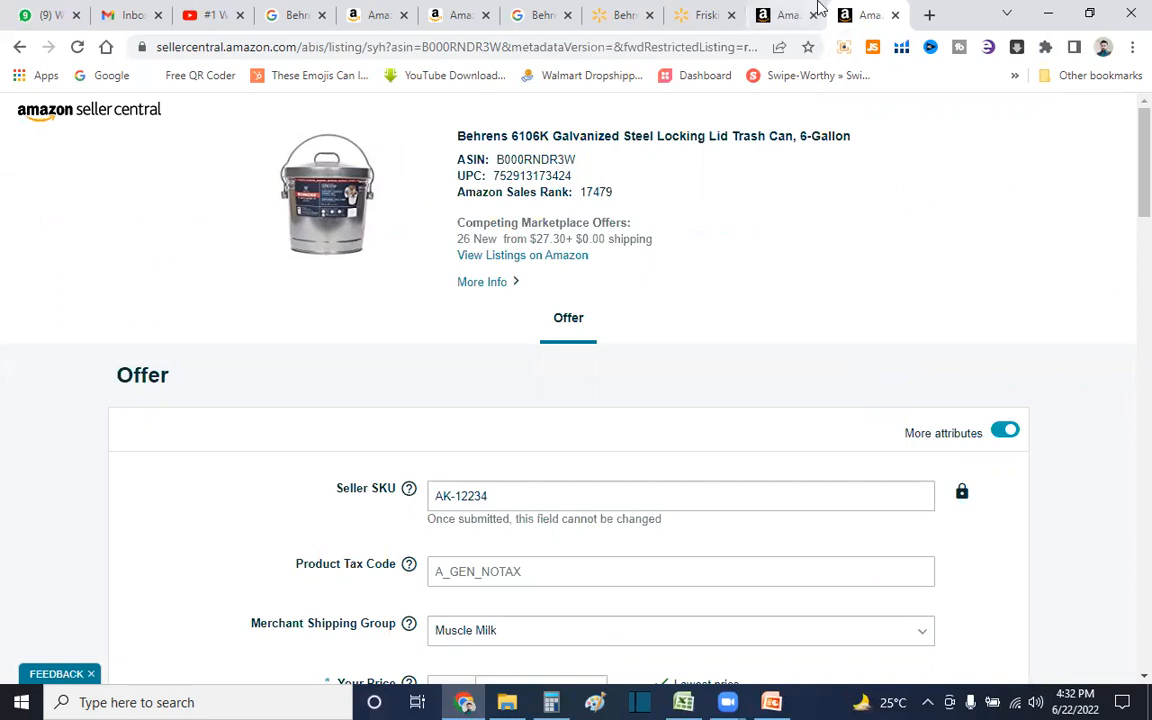
{"action": "left_click", "coordinate": [785, 14]}
{"action": "mouse_move", "coordinate": [245, 150]}
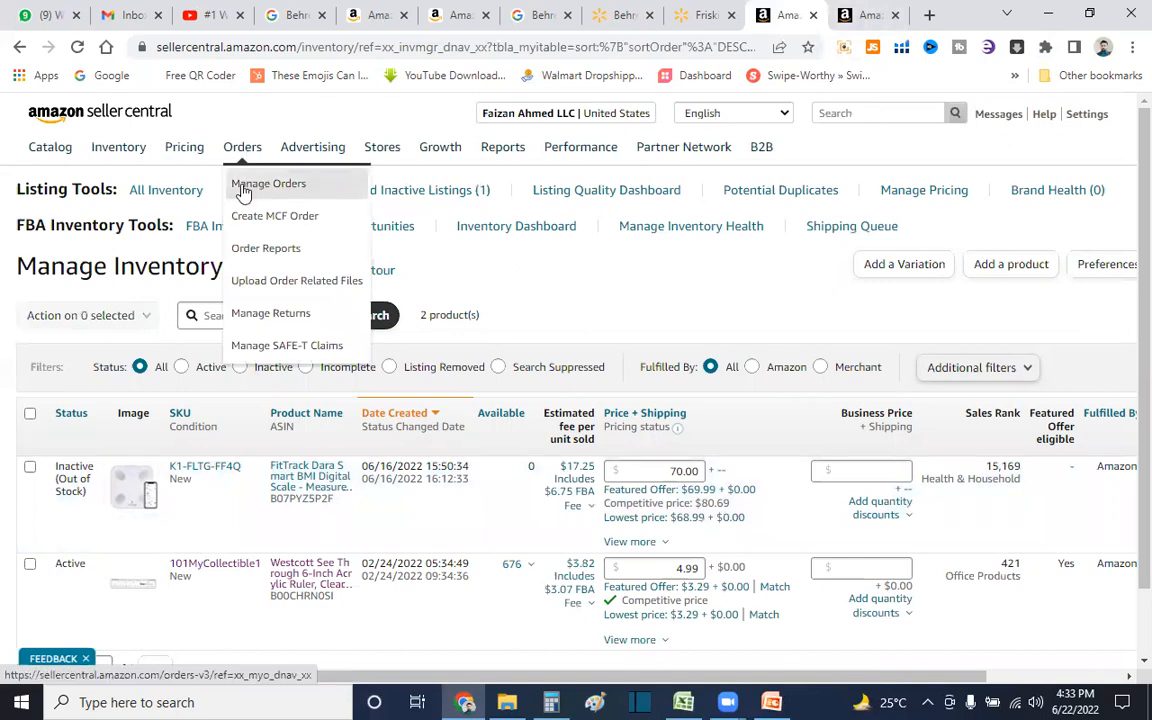
{"action": "left_click", "coordinate": [870, 14]}
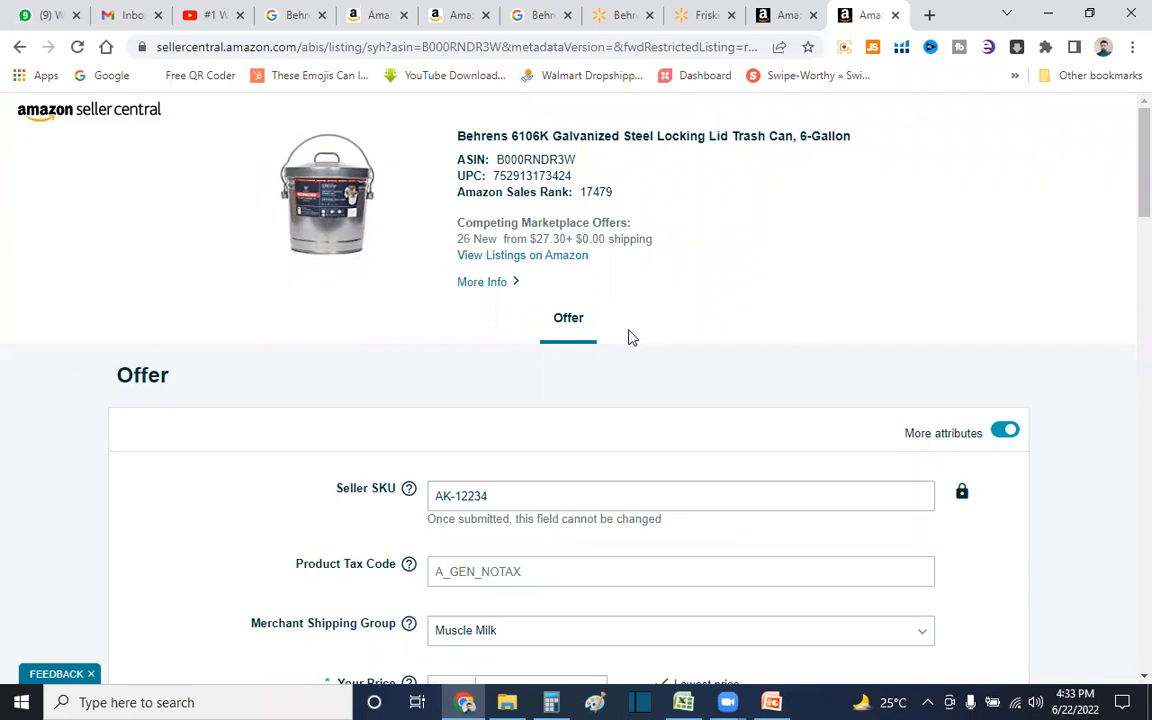
Bring the PowerPoint lecture to the Step No.3 Sourcing slide.
{"action": "left_click", "coordinate": [771, 702]}
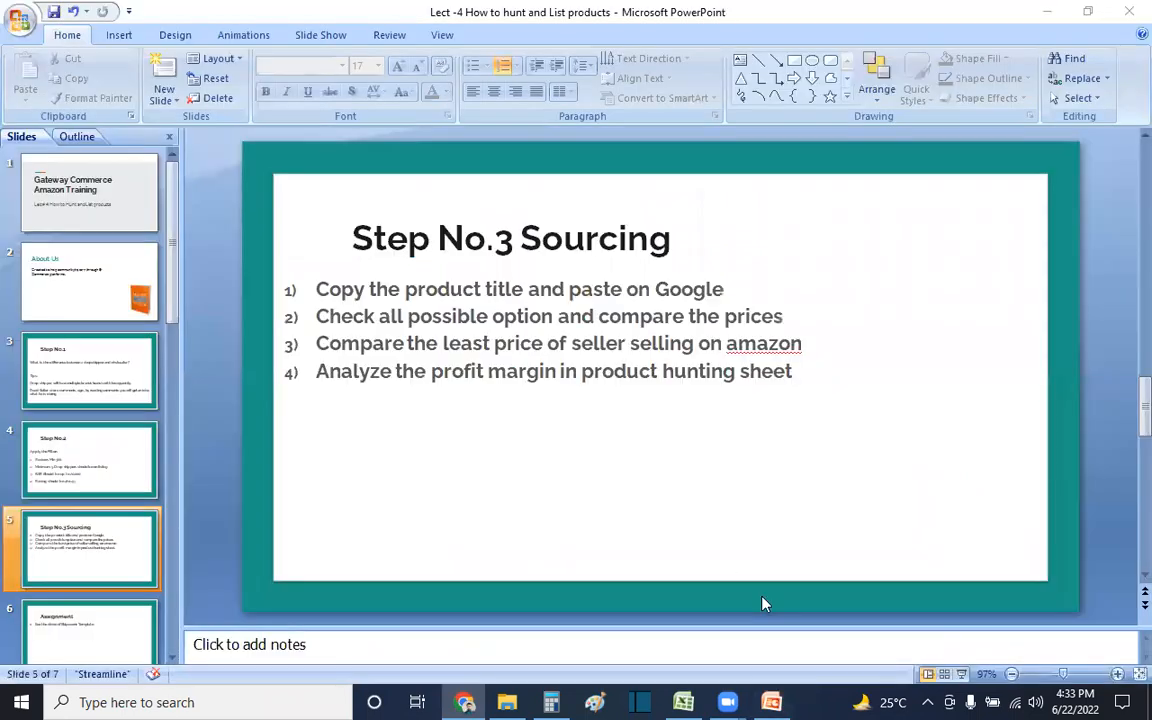
In the Excel hunting sheet, select the Total Price values F2:F3 and product rows C2:H3.
{"action": "left_click", "coordinate": [683, 702]}
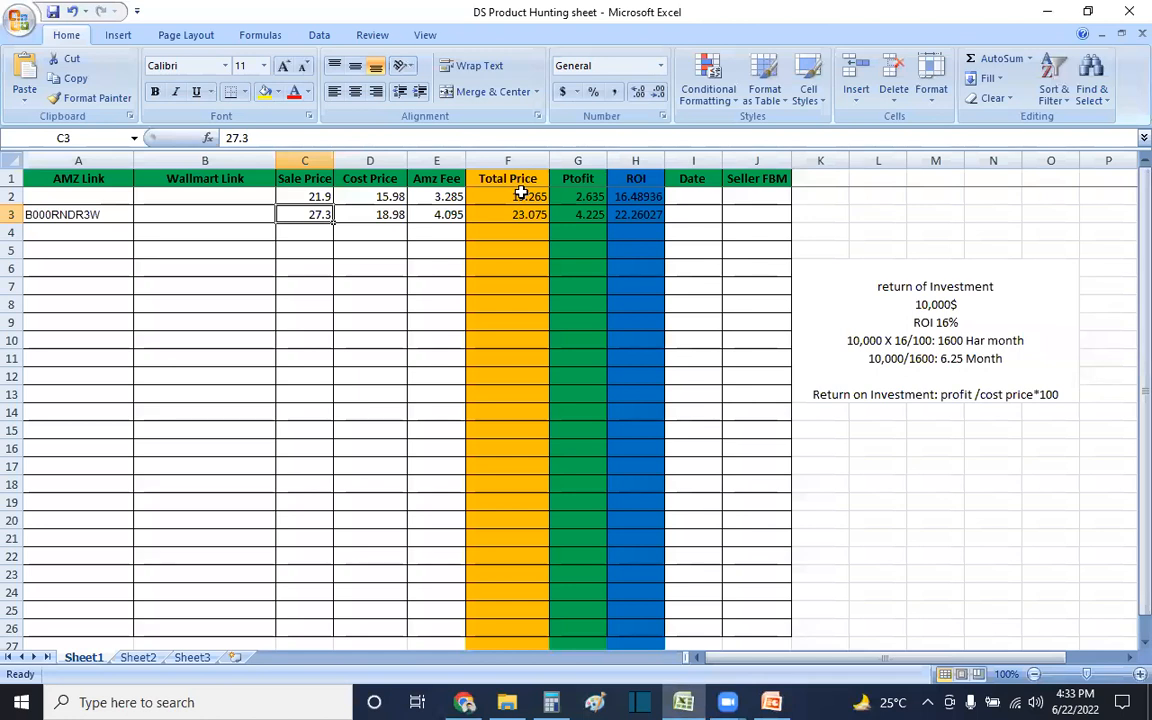
{"action": "left_click_drag", "start_coordinate": [517, 196], "coordinate": [521, 214]}
{"action": "left_click", "coordinate": [522, 270]}
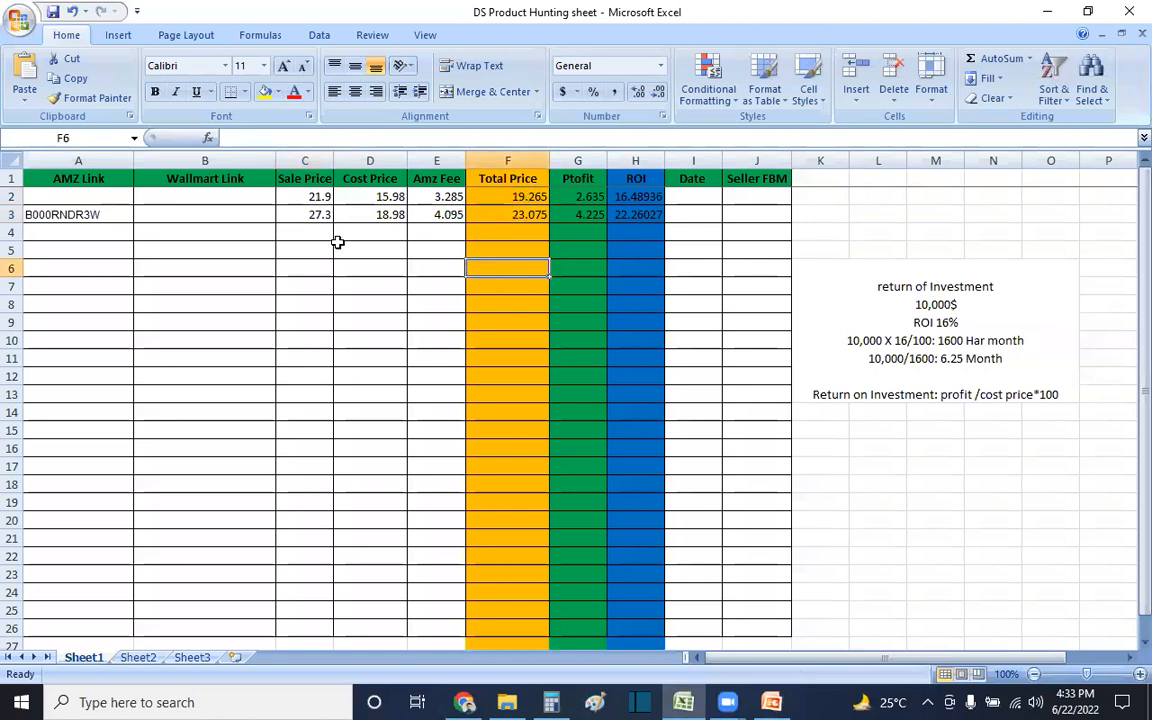
{"action": "left_click_drag", "start_coordinate": [320, 199], "coordinate": [636, 213]}
{"action": "left_click", "coordinate": [638, 285]}
Inspect the ROI formulas in H2 and H3 and the profit formula in G3.
{"action": "left_click", "coordinate": [638, 200]}
{"action": "left_click", "coordinate": [638, 216]}
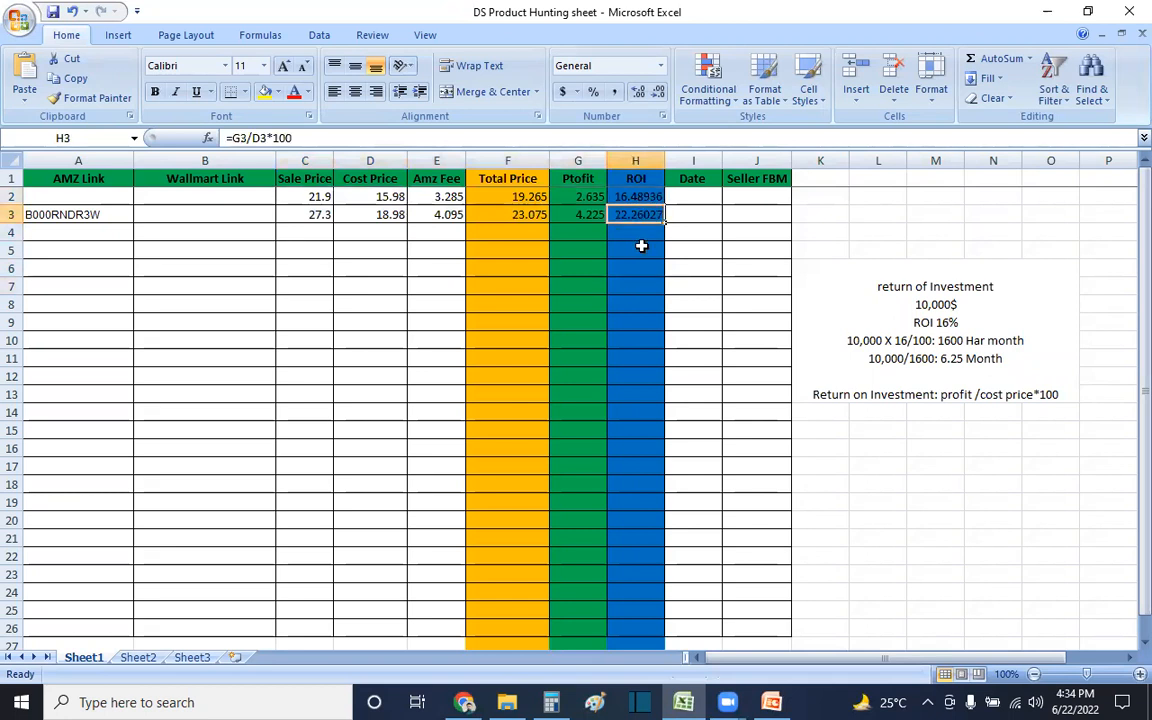
{"action": "left_click", "coordinate": [618, 197]}
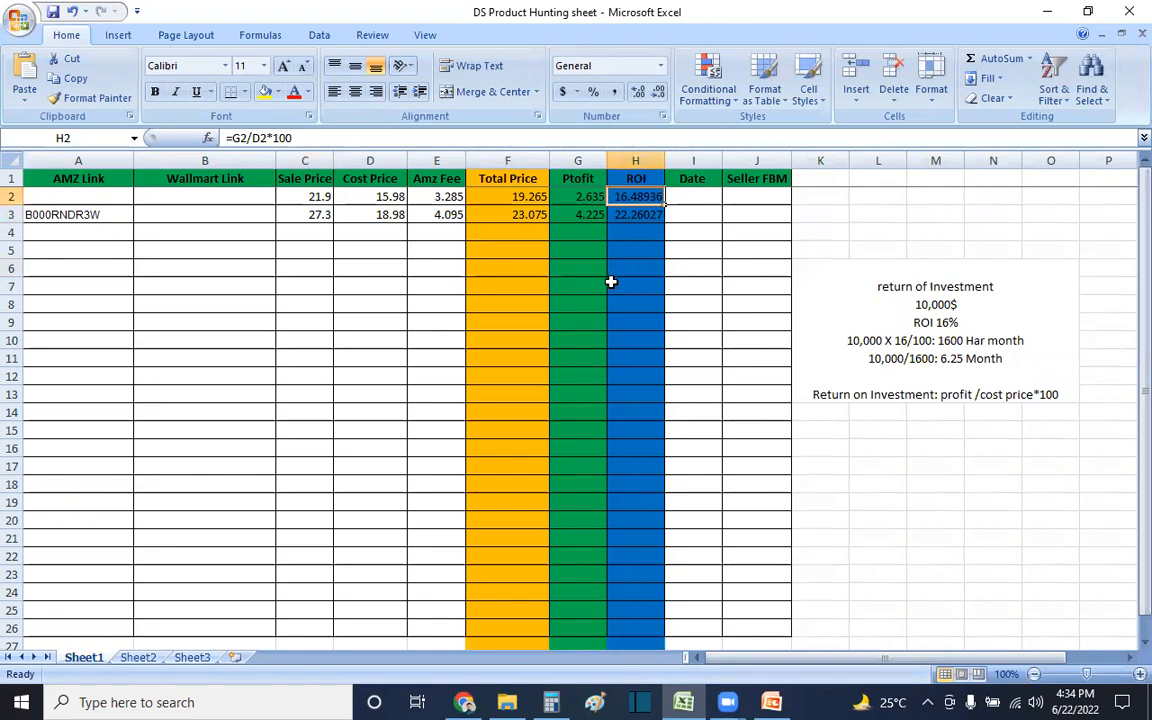
{"action": "left_click", "coordinate": [638, 250]}
{"action": "left_click_drag", "start_coordinate": [650, 197], "coordinate": [652, 228]}
{"action": "left_click", "coordinate": [589, 214]}
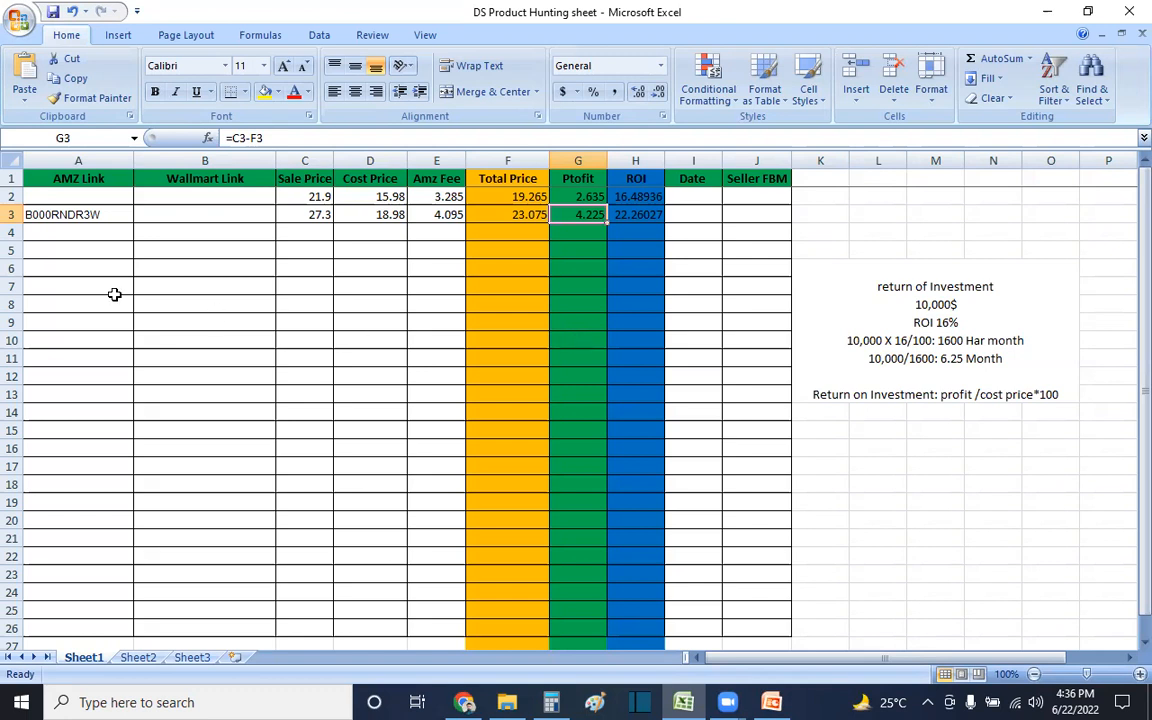
{"action": "left_click", "coordinate": [100, 216]}
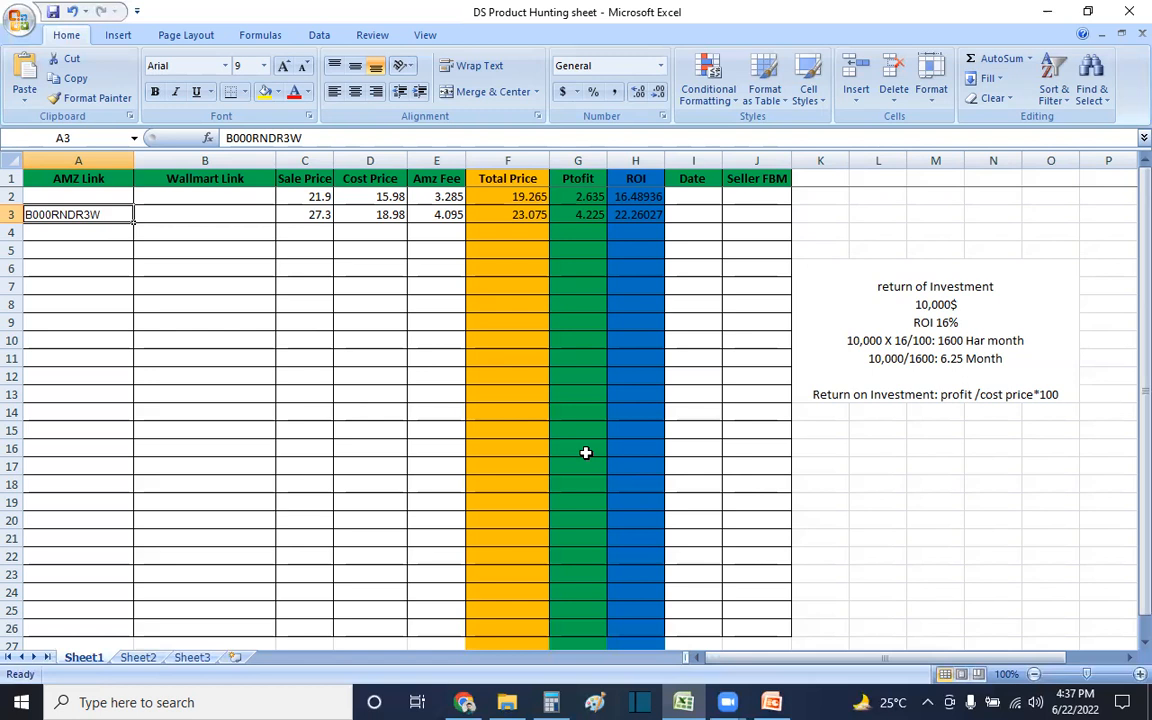
Look over the Total Price and profit block F2:G4, then return to the PowerPoint lecture.
{"action": "left_click_drag", "start_coordinate": [515, 196], "coordinate": [513, 228]}
{"action": "left_click", "coordinate": [597, 306]}
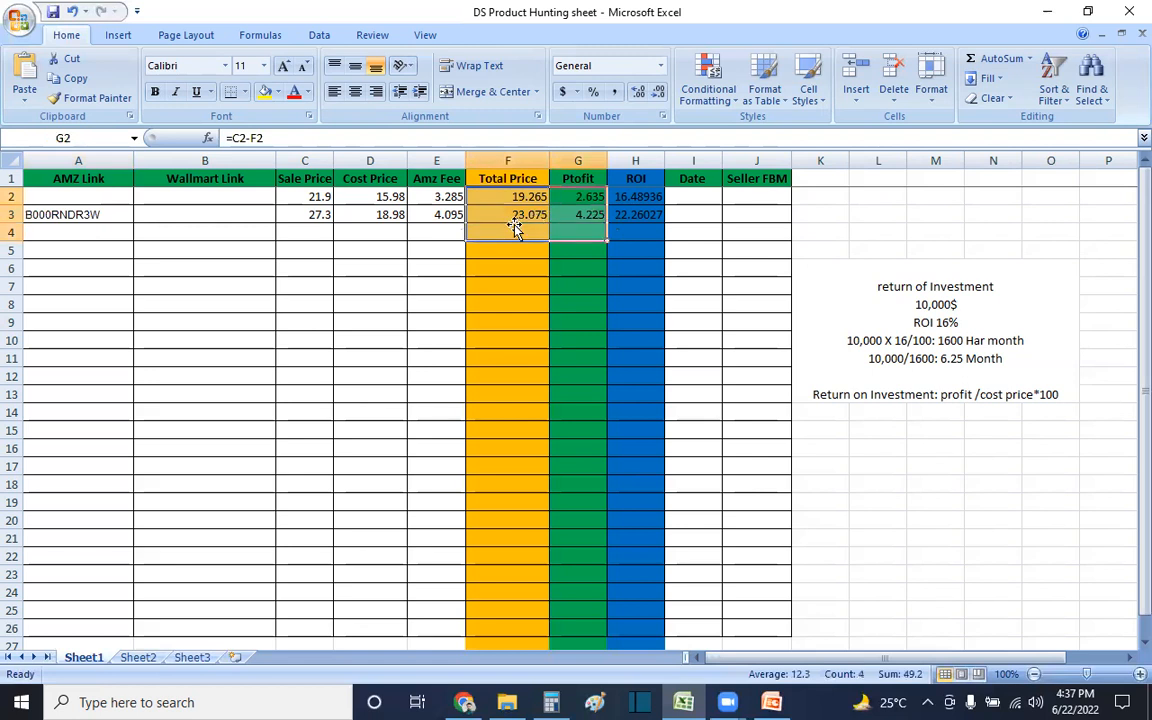
{"action": "left_click", "coordinate": [529, 372]}
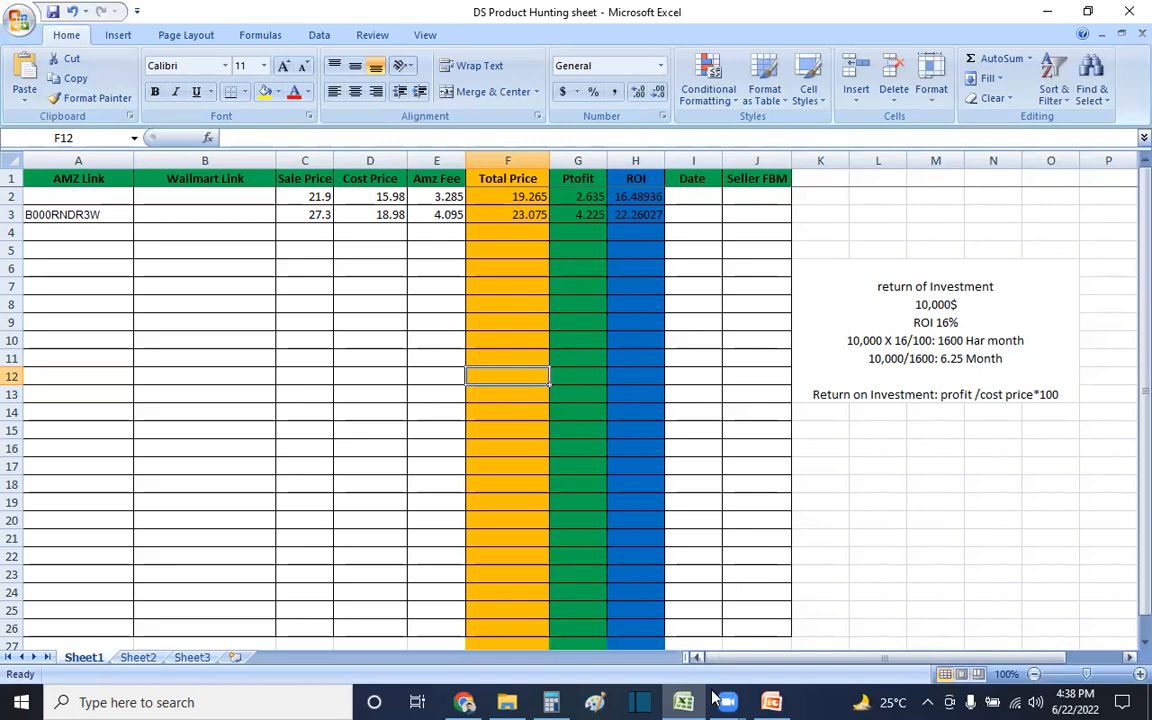
{"action": "left_click", "coordinate": [773, 702]}
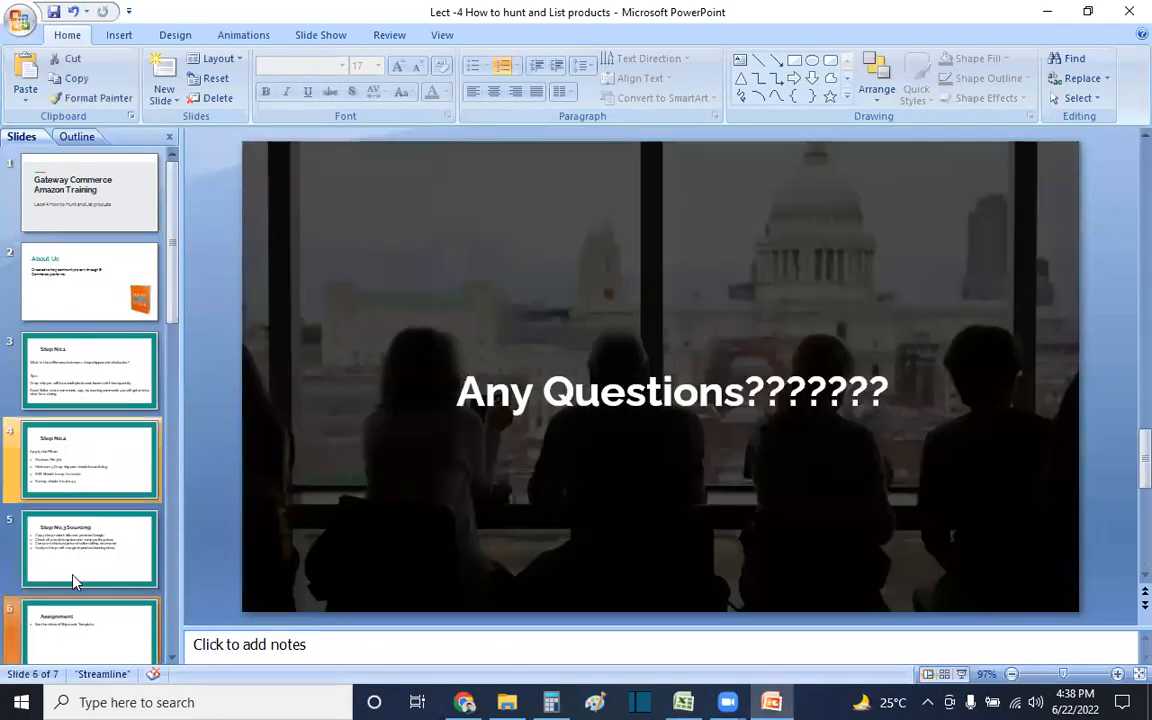
Revisit the Step No.3 Sourcing and Assignment slides, then go back to the Excel hunting sheet.
{"action": "left_click", "coordinate": [65, 517]}
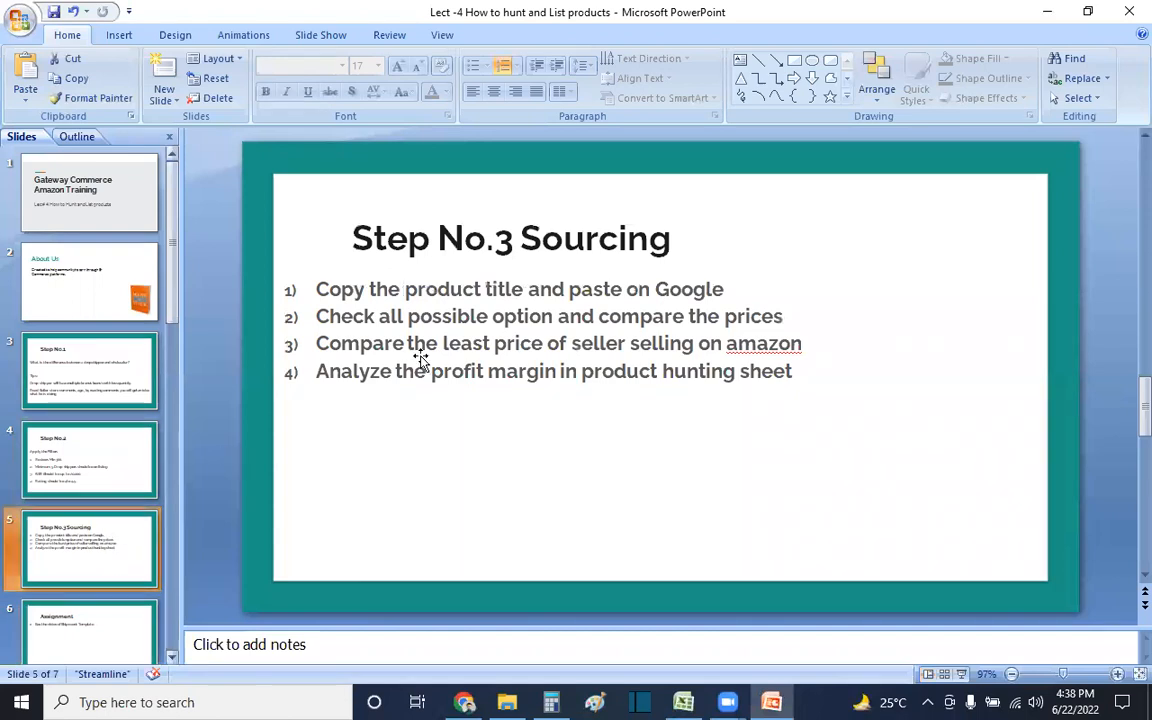
{"action": "left_click", "coordinate": [53, 641]}
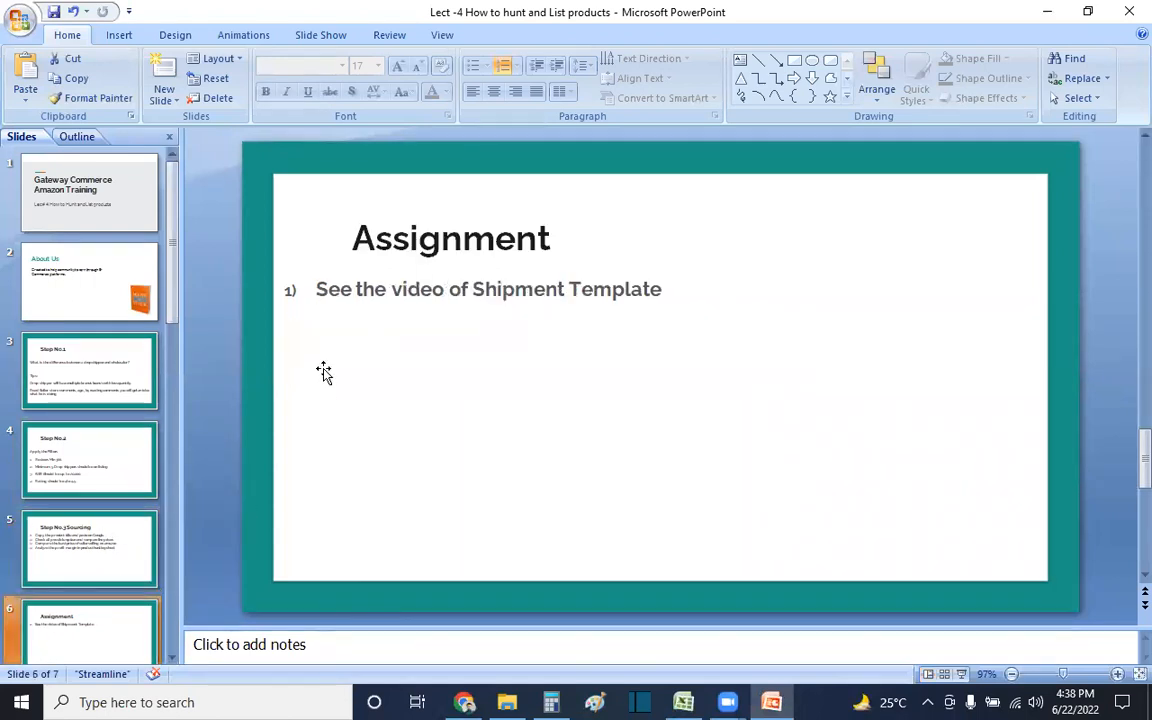
{"action": "left_click", "coordinate": [104, 562]}
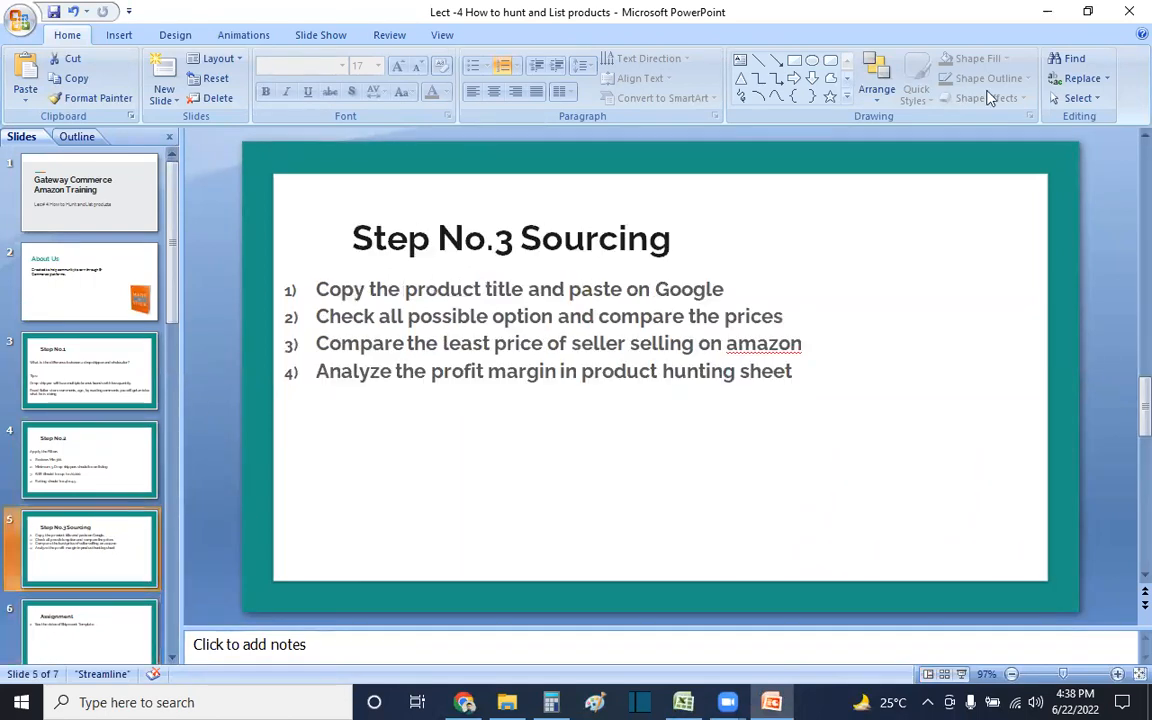
{"action": "key", "text": "alt+Tab"}
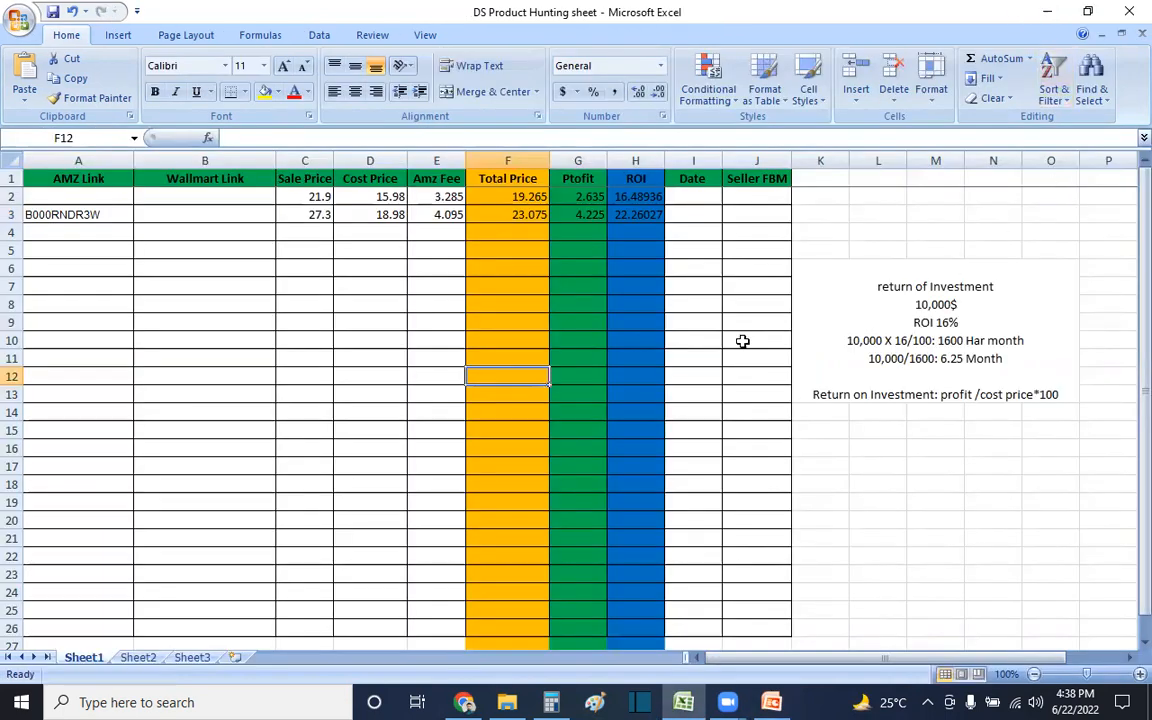
Delete ASIN B000RNDR3W from cell A3, leaving row 3's prices, 4.225 profit and 22.26027 ROI.
{"action": "left_click", "coordinate": [368, 360]}
{"action": "left_click_drag", "start_coordinate": [47, 236], "coordinate": [424, 239]}
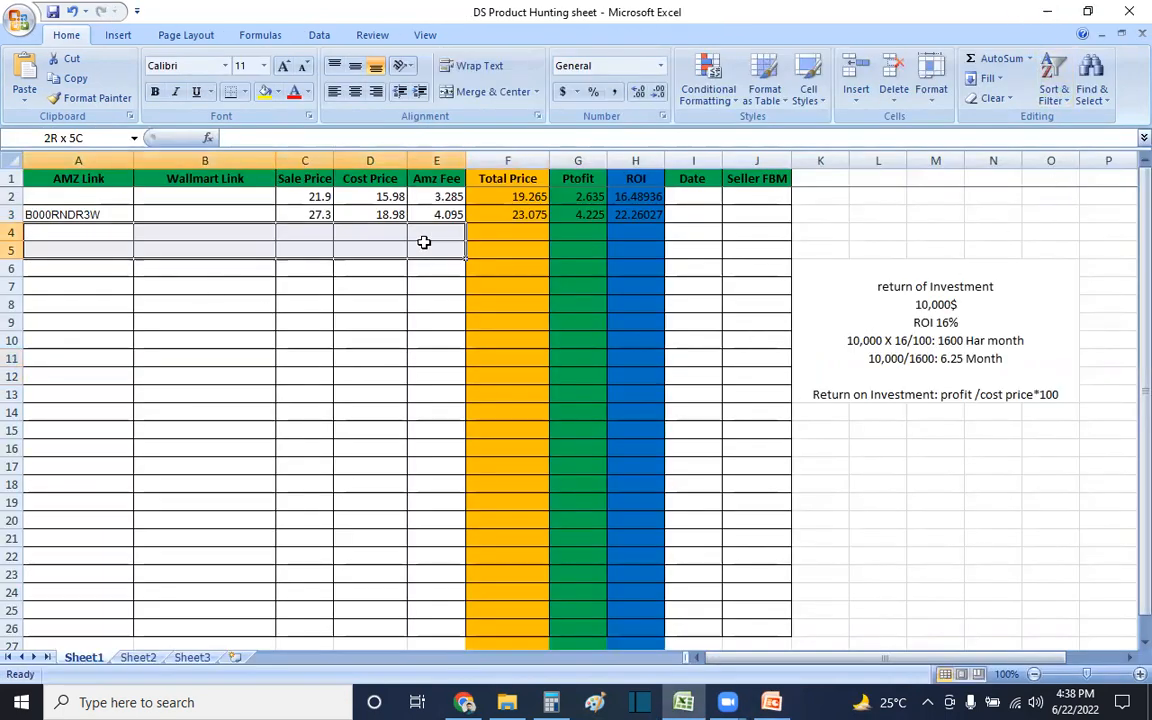
{"action": "left_click", "coordinate": [445, 338]}
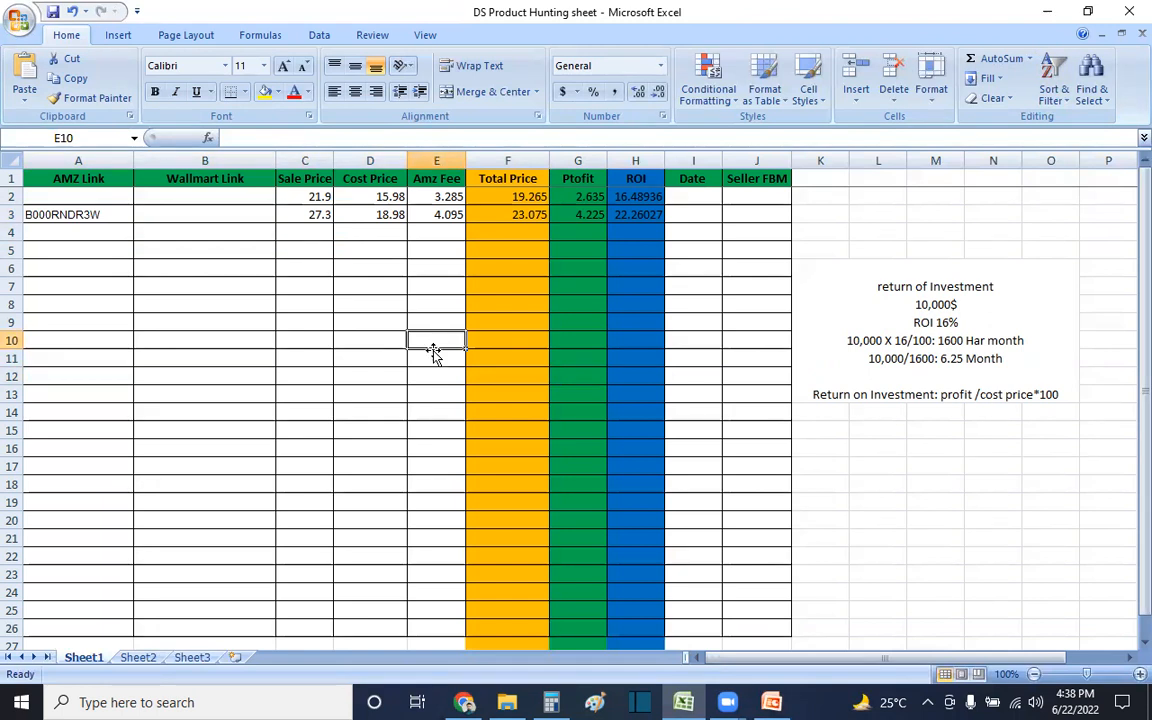
{"action": "left_click", "coordinate": [96, 219]}
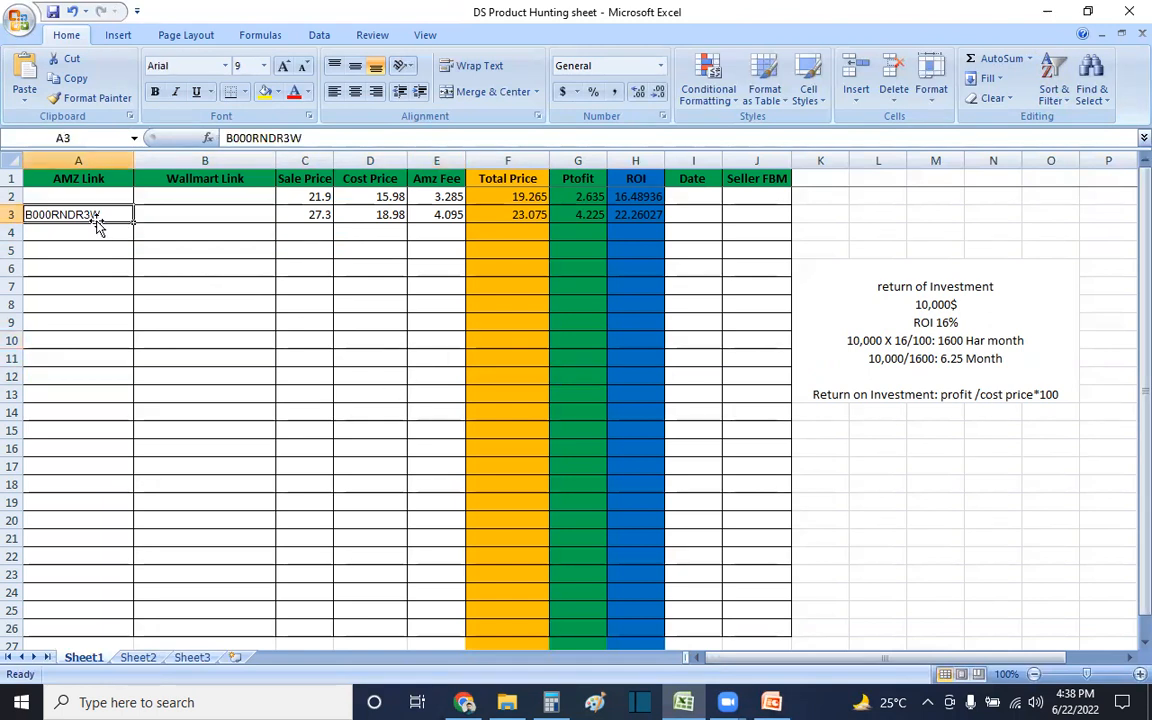
{"action": "key", "text": "Delete"}
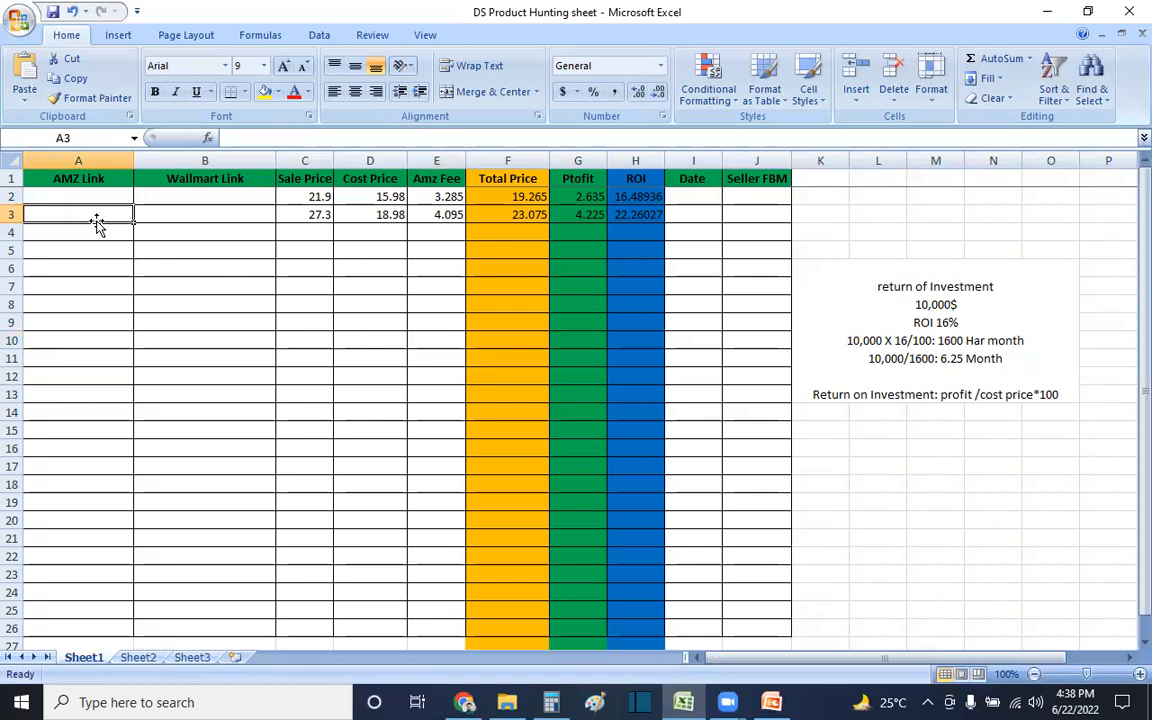
{"action": "left_click", "coordinate": [712, 327]}
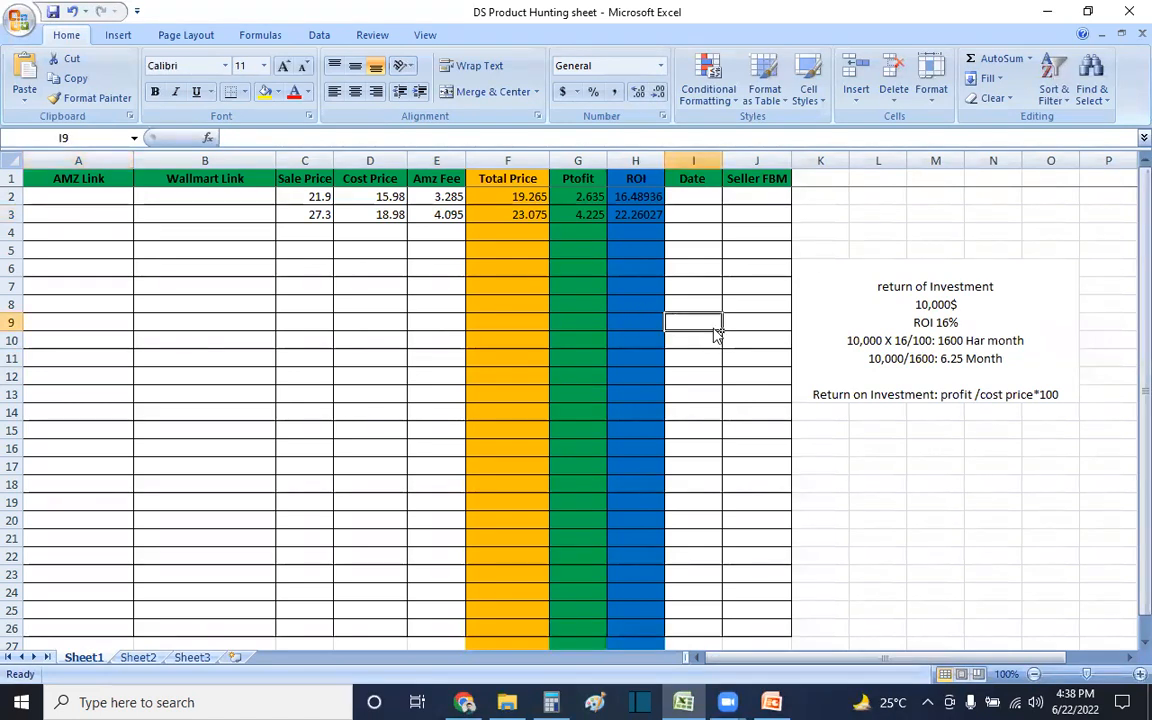